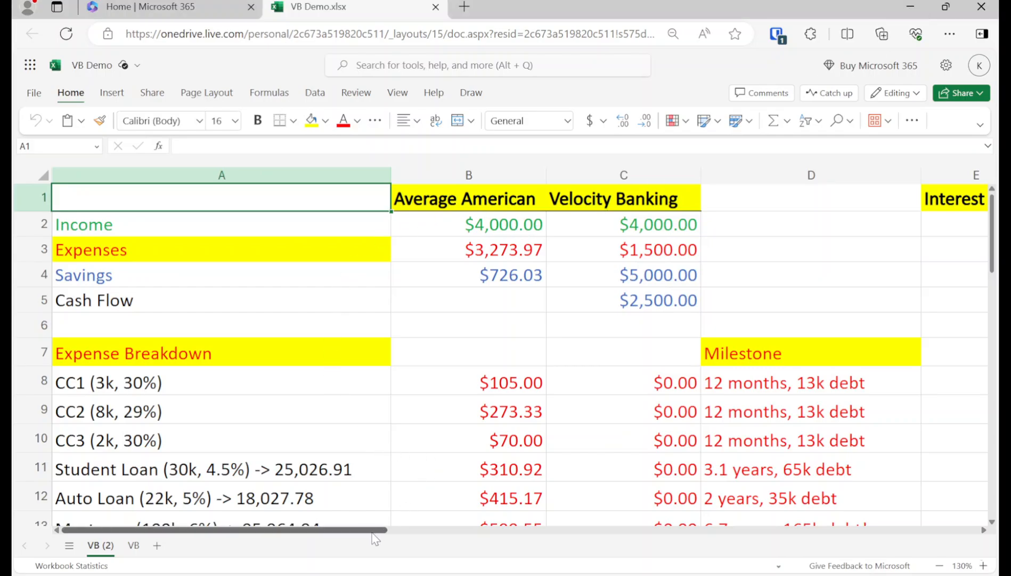
Step: Add a new blank sheet, Sheet1, to VB Demo.xlsx
drag(374, 538, 334, 519)
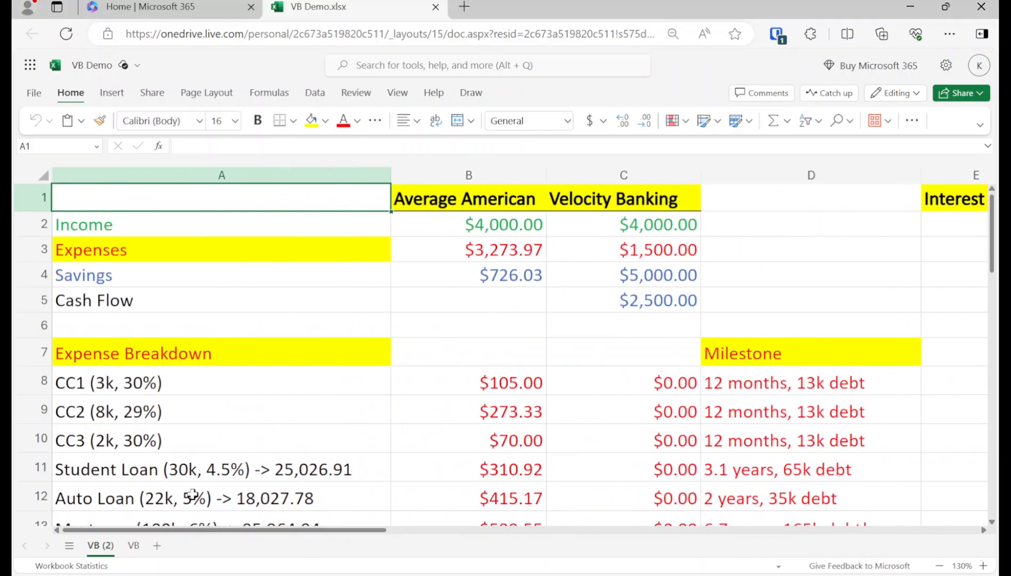
click(157, 545)
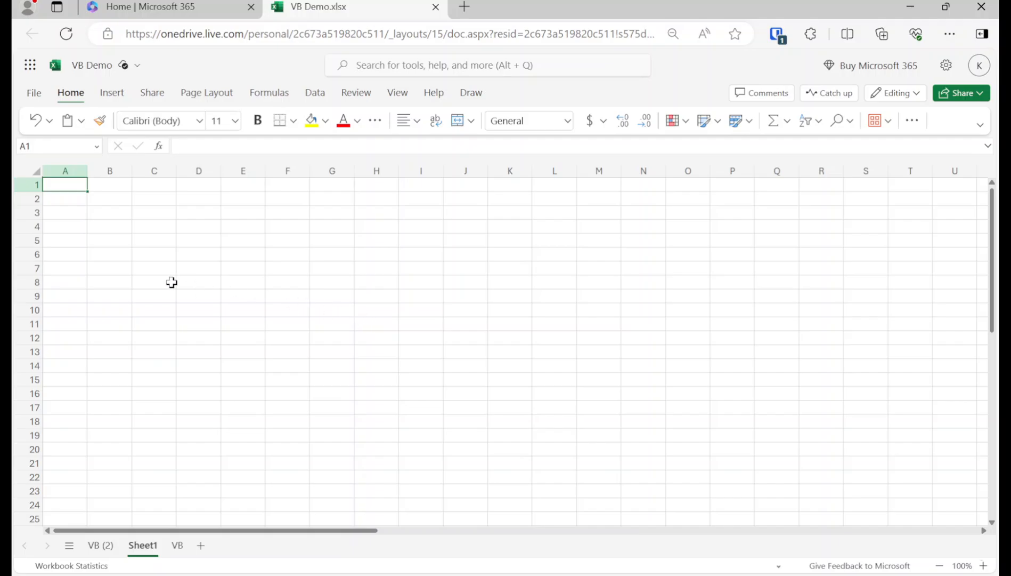
scroll(133, 291, up, 5)
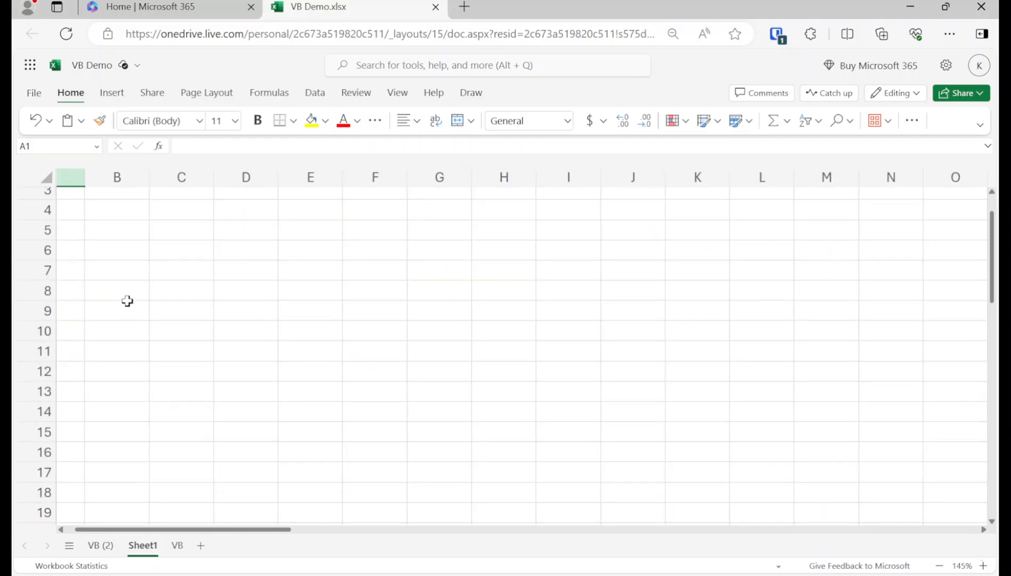
scroll(136, 358, up, 1)
Step: Widen column A by dragging its border, leaving cell A2 selected
drag(122, 531, 82, 533)
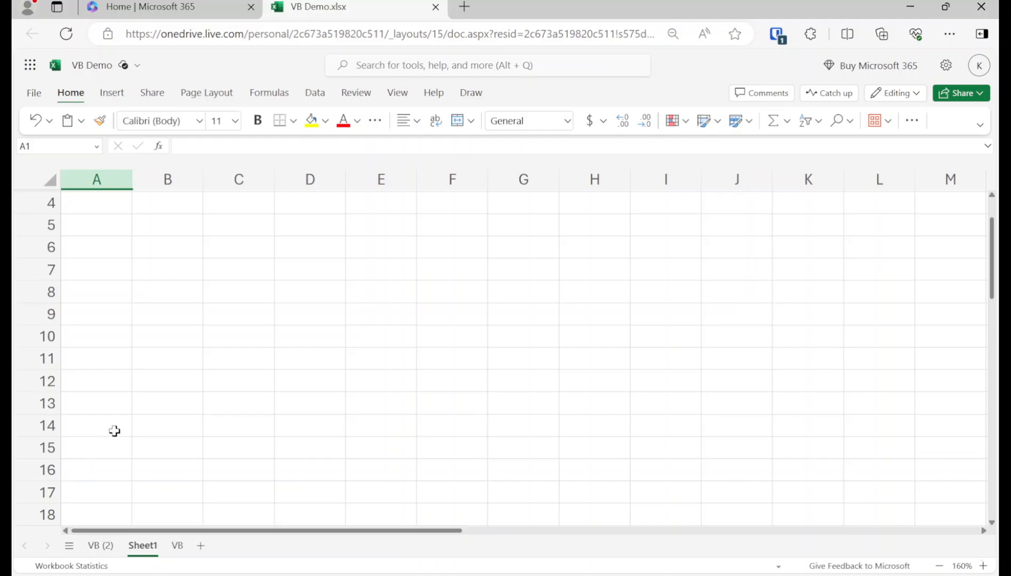
scroll(114, 431, up, 1)
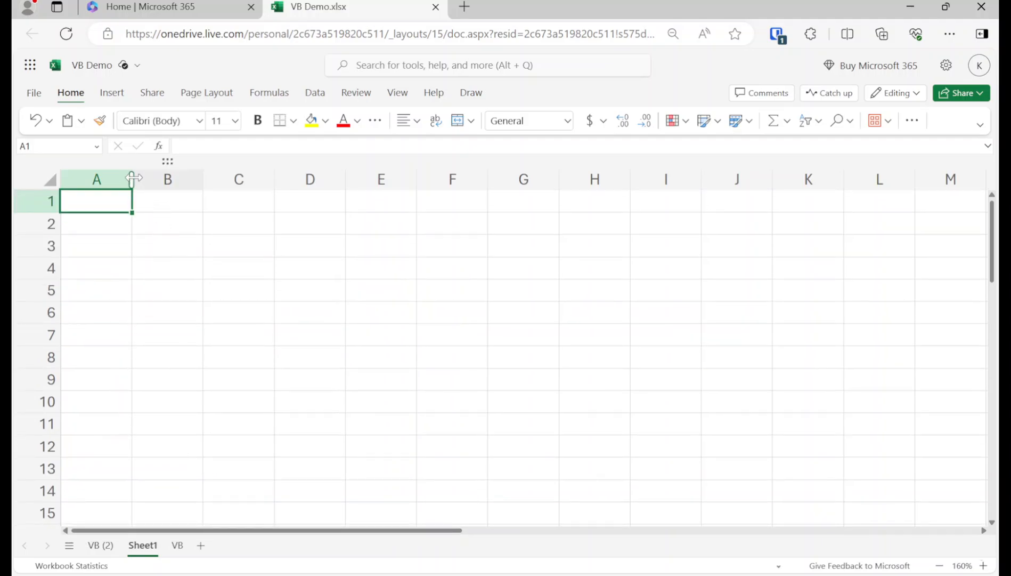
drag(133, 178, 239, 179)
click(202, 229)
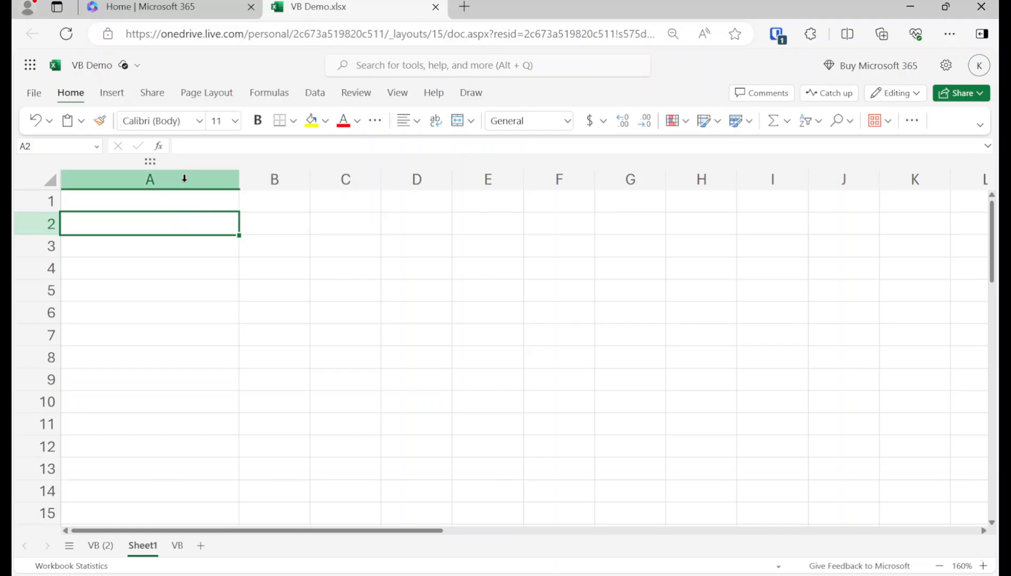
Step: Search Google for 'bruce lee quote 10000 kicks' in a new tab, then return to VB Demo.xlsx
click(465, 7)
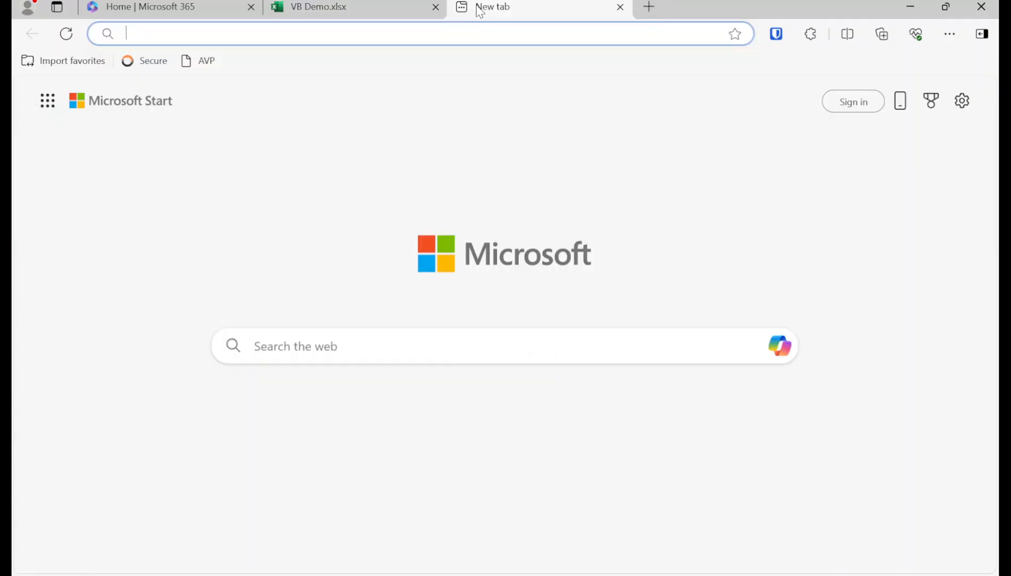
text(bruce lee qu)
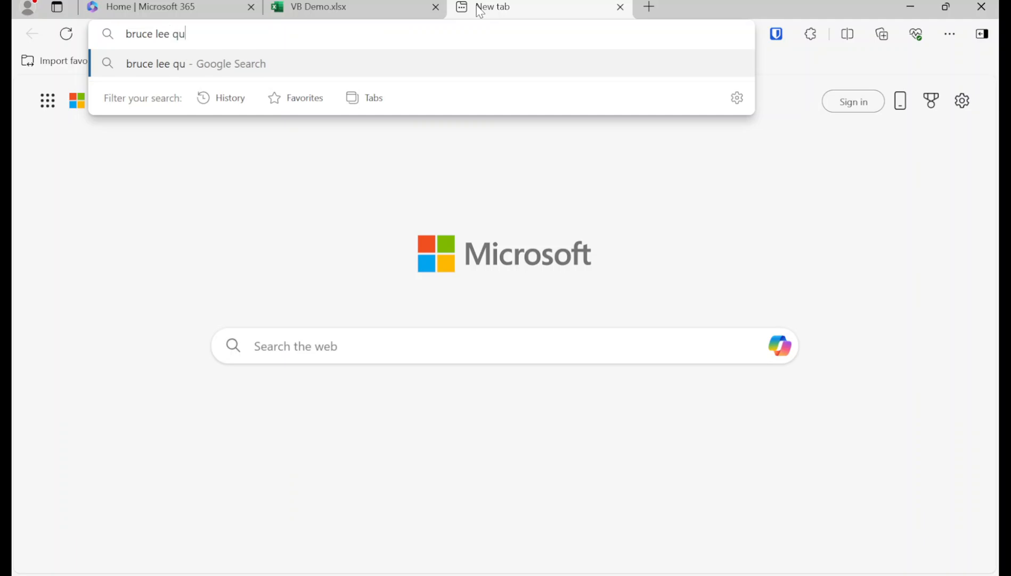
text(ote 10000 kicks)
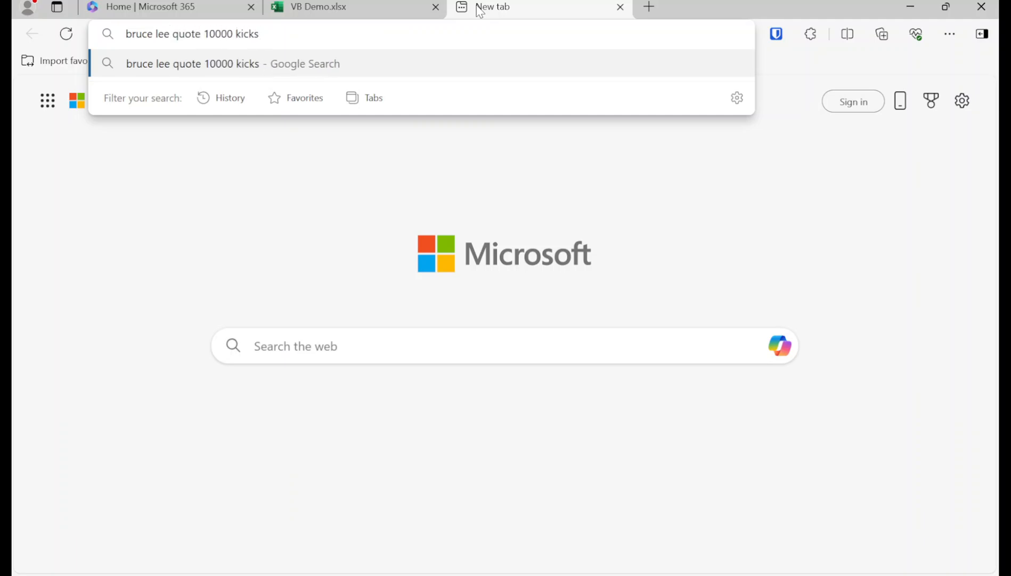
key(Return)
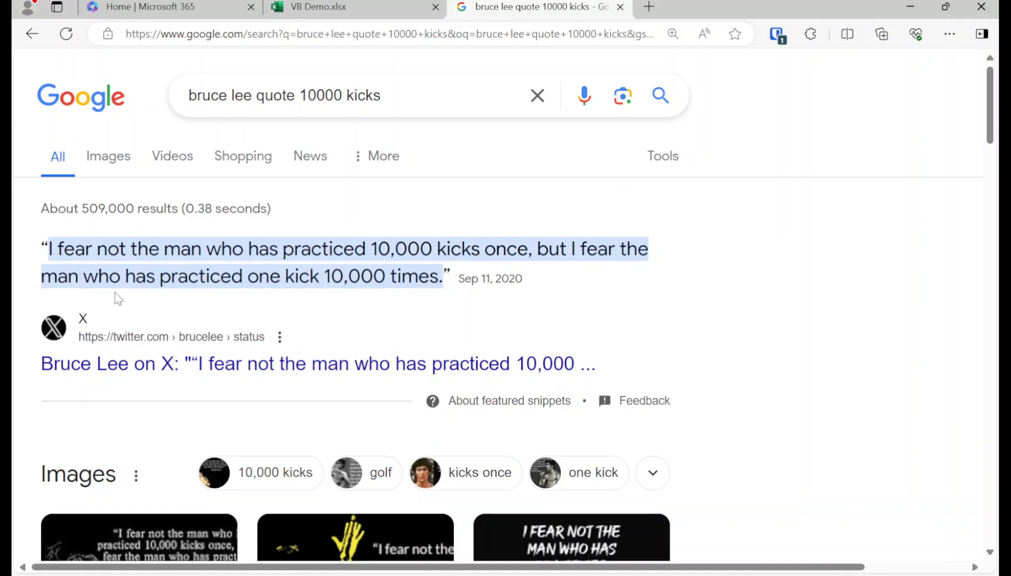
scroll(215, 322, down, 4)
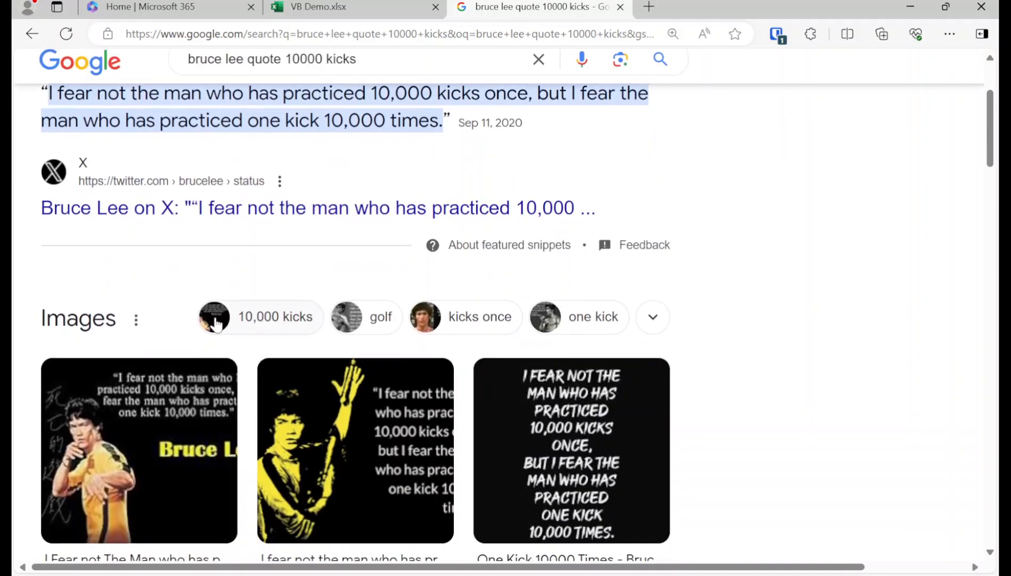
click(373, 5)
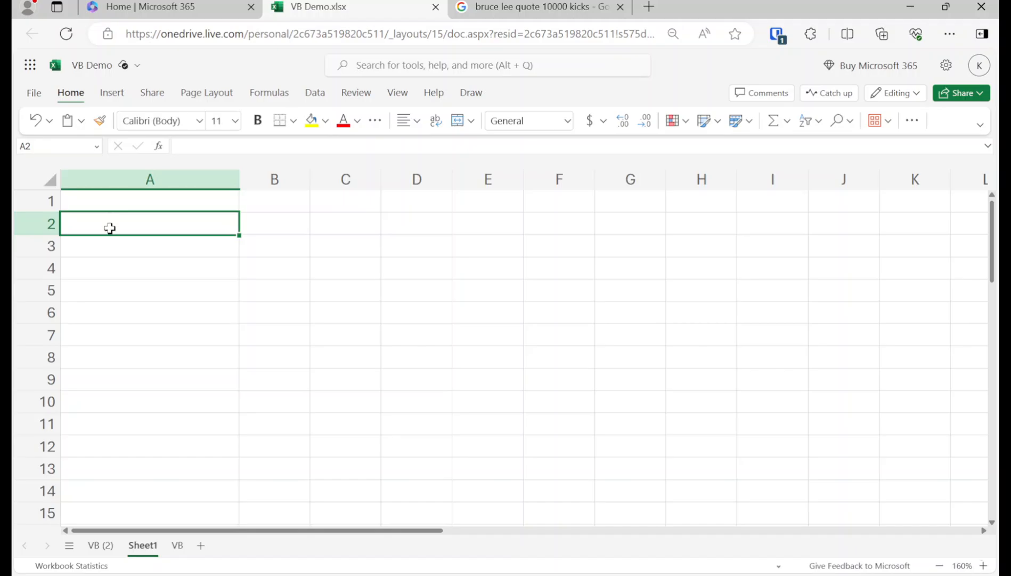
Step: Enter the title Budget in cell A1
click(113, 208)
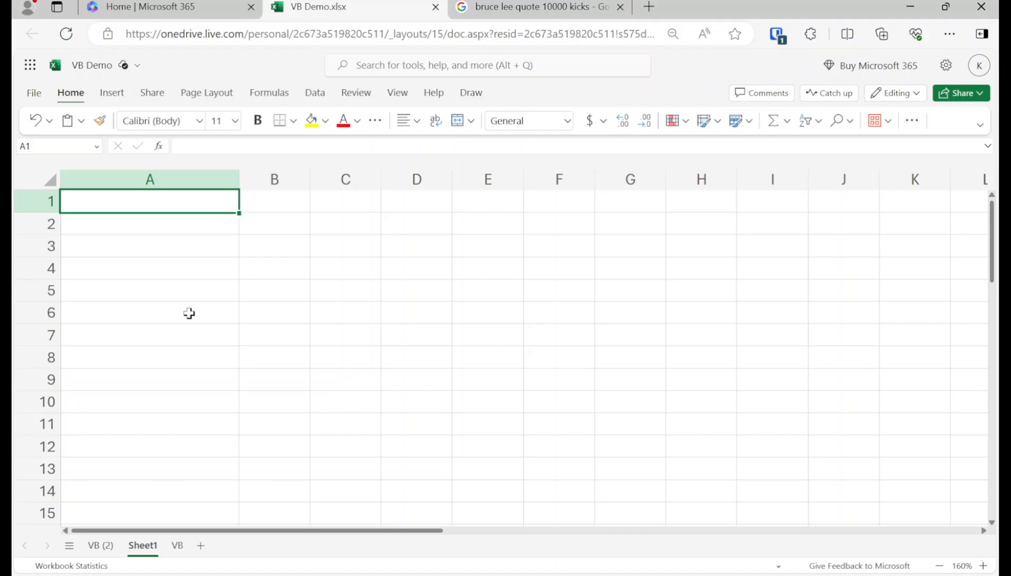
text(Budget)
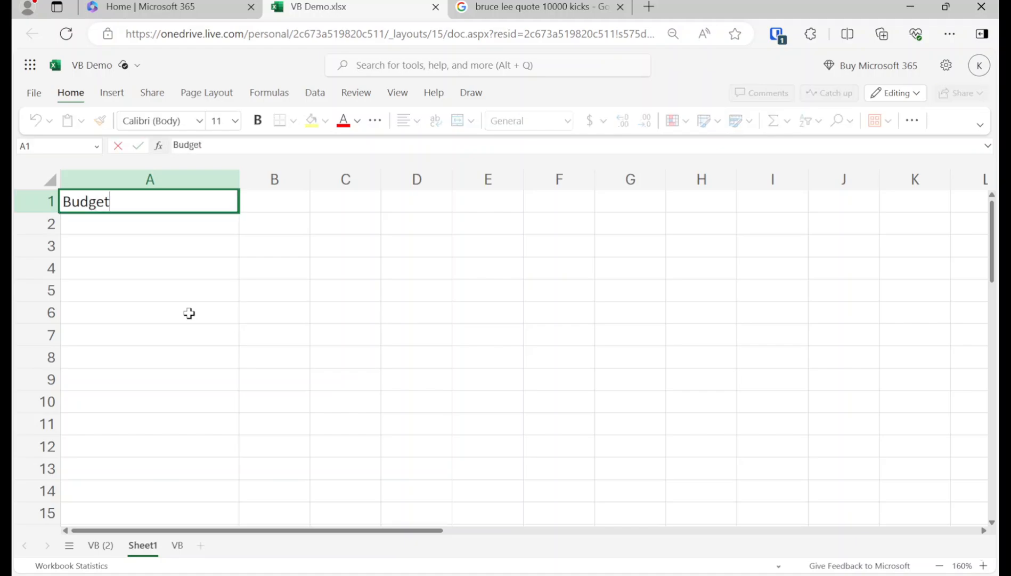
key(Return)
key(Up)
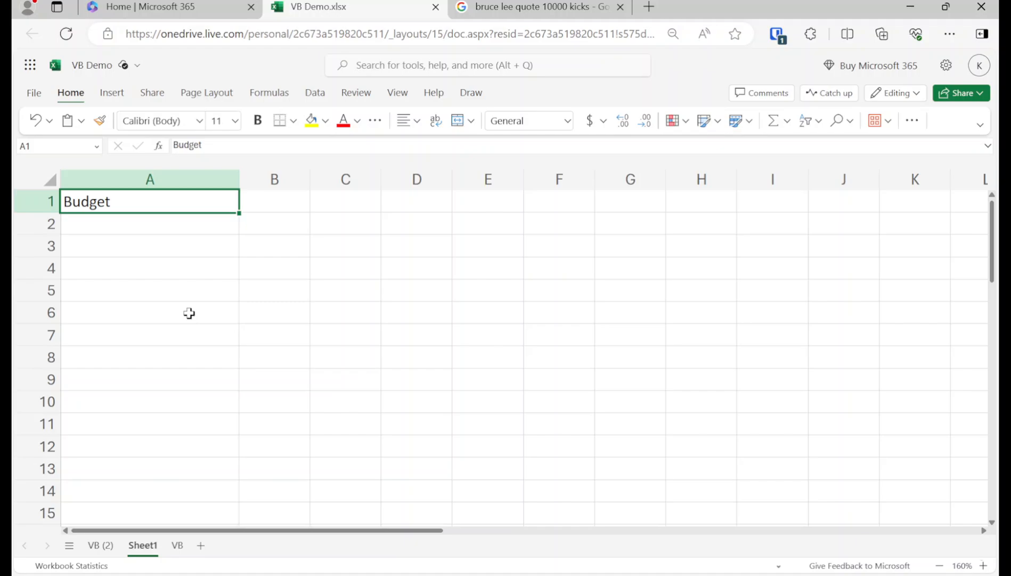
Step: Enter 'Line of Credit as Main Operating Account' in cell A2
key(Down)
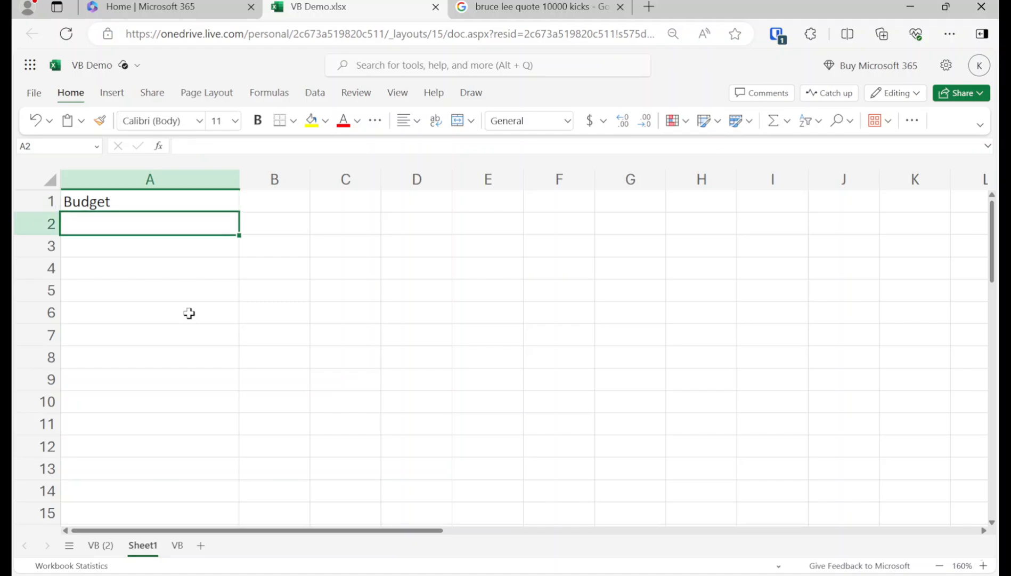
text(Line of C)
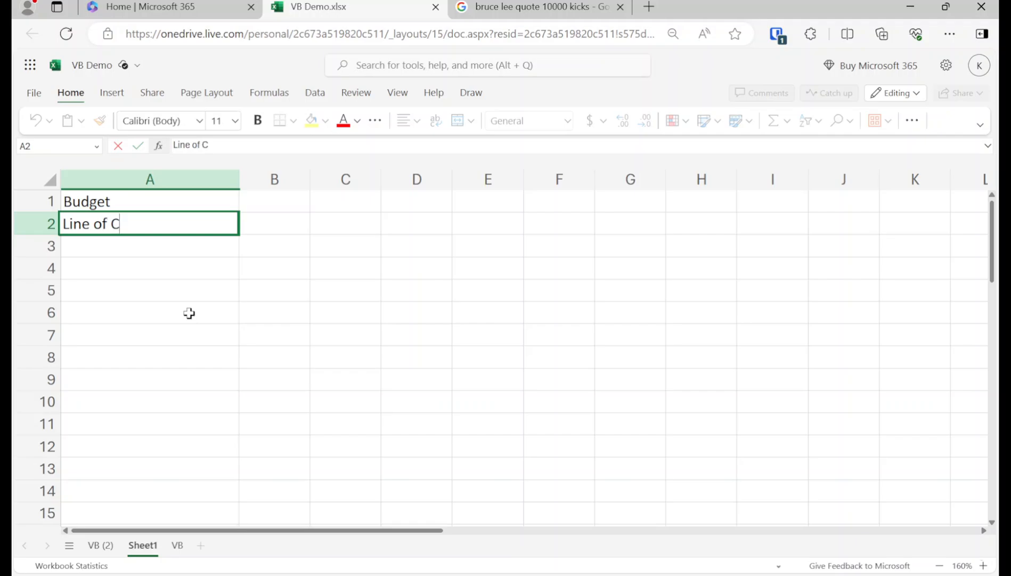
text(redit as M)
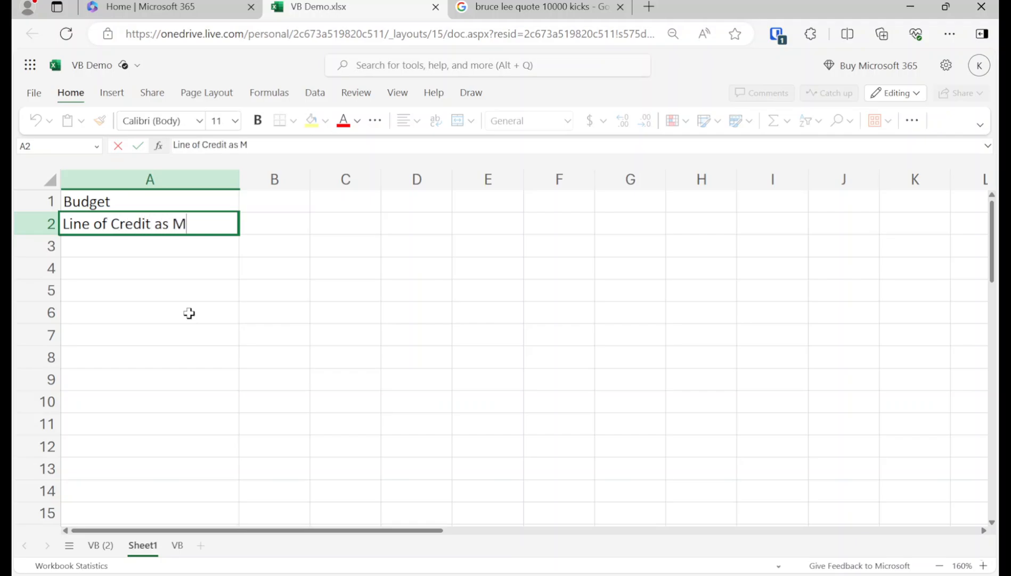
text(ain Operatin)
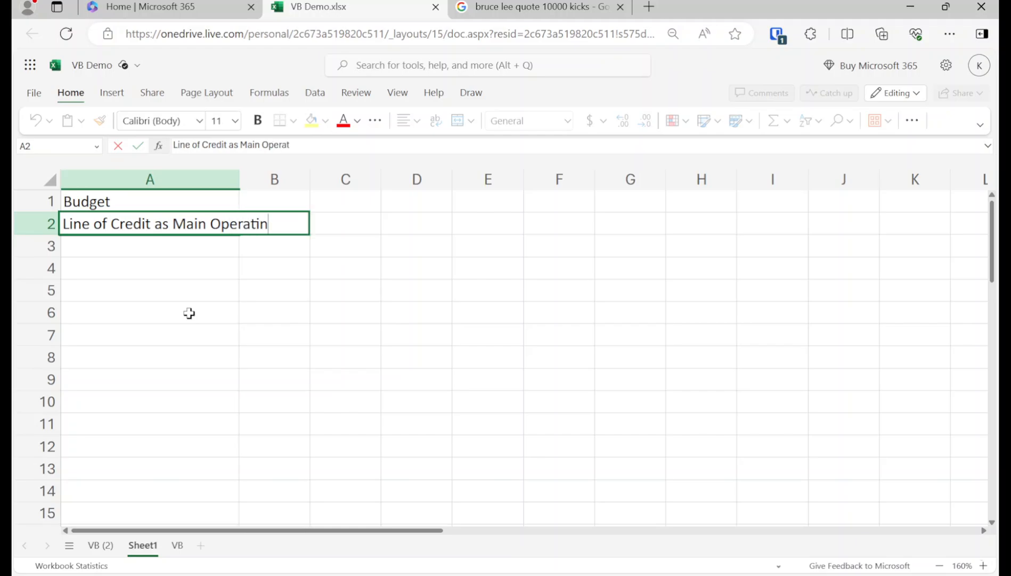
text(g Account)
key(Return)
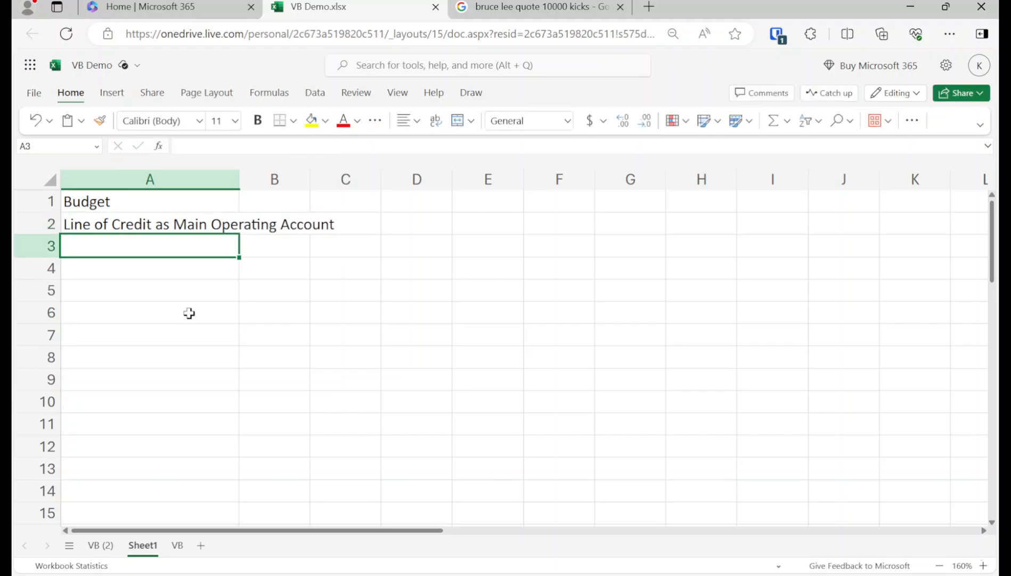
key(Up)
key(Up)
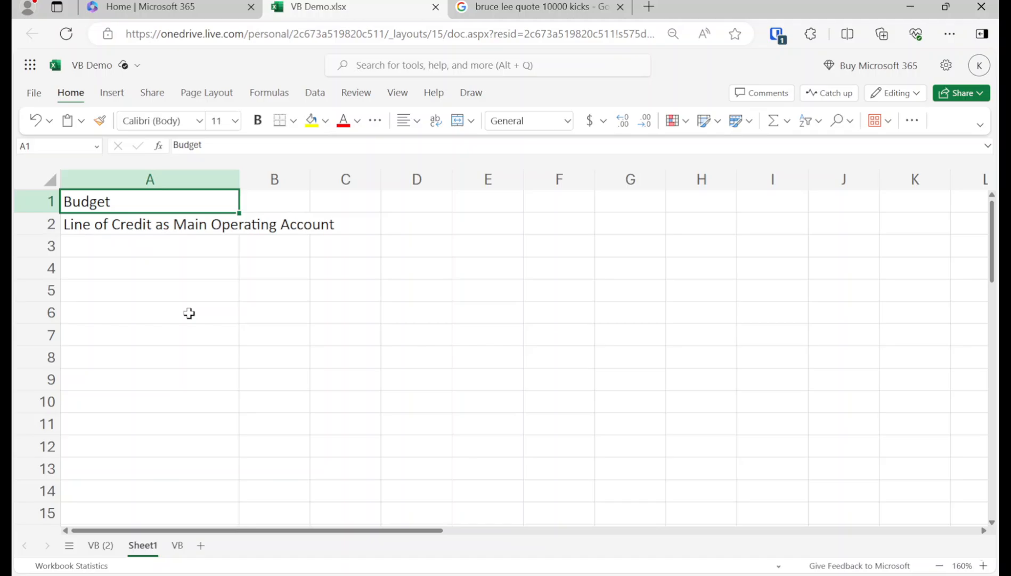
Step: Cut the two titles from A1:A2 and paste them into H11:H12
key(shift+Down)
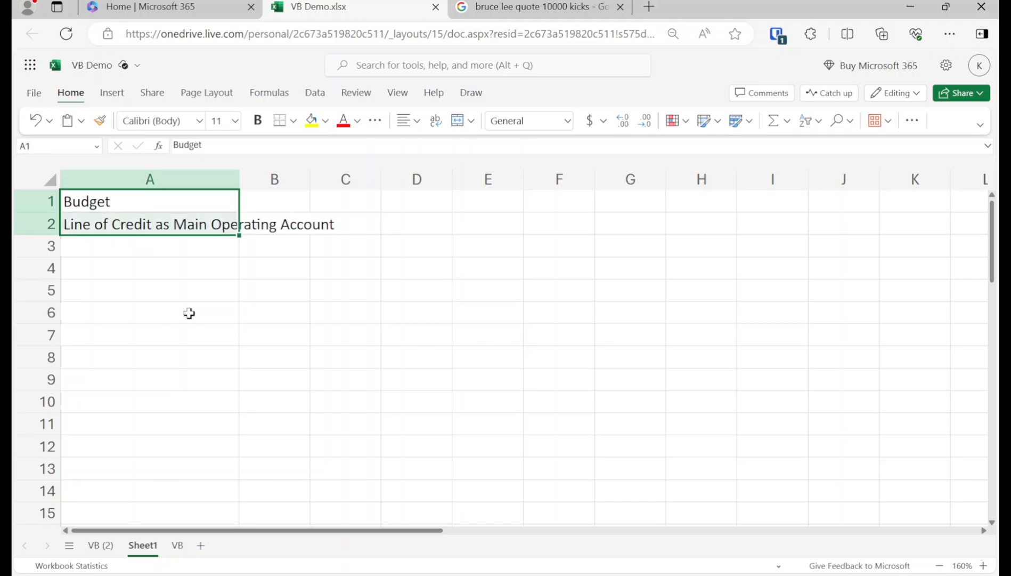
key(ctrl+x)
key(Right)
key(Down)
key(Down)
key(Right)
key(Right)
key(Down)
key(Down)
key(Down)
key(Right)
key(Right)
key(Right)
key(Down)
key(Down)
key(Right)
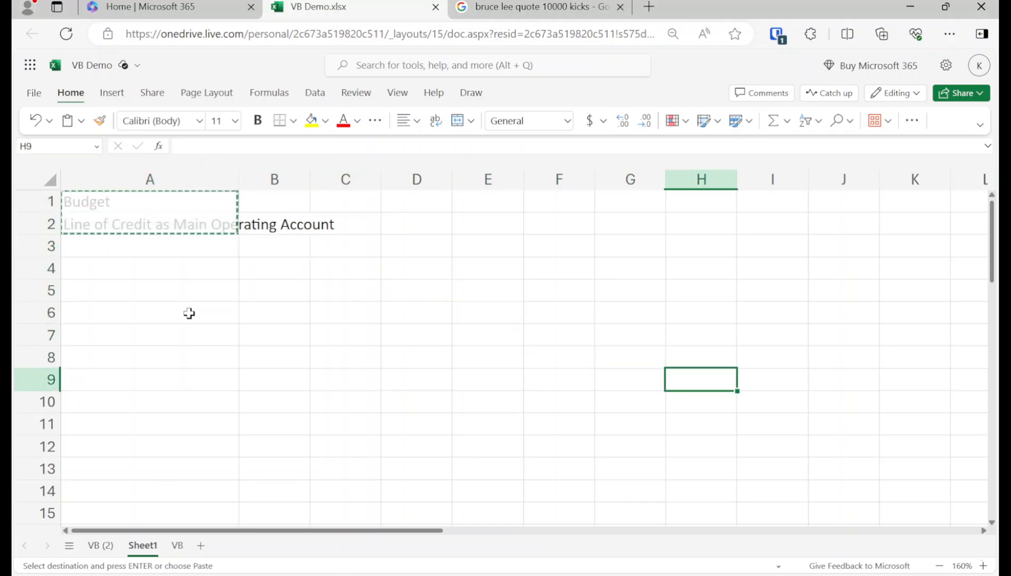
key(Down)
key(Down)
key(Down)
key(Return)
Step: List Income, Expenses, Savings and Cash Flow down cells A2:A5
key(Left)
key(Left)
key(Left)
key(Left)
key(Up)
key(Up)
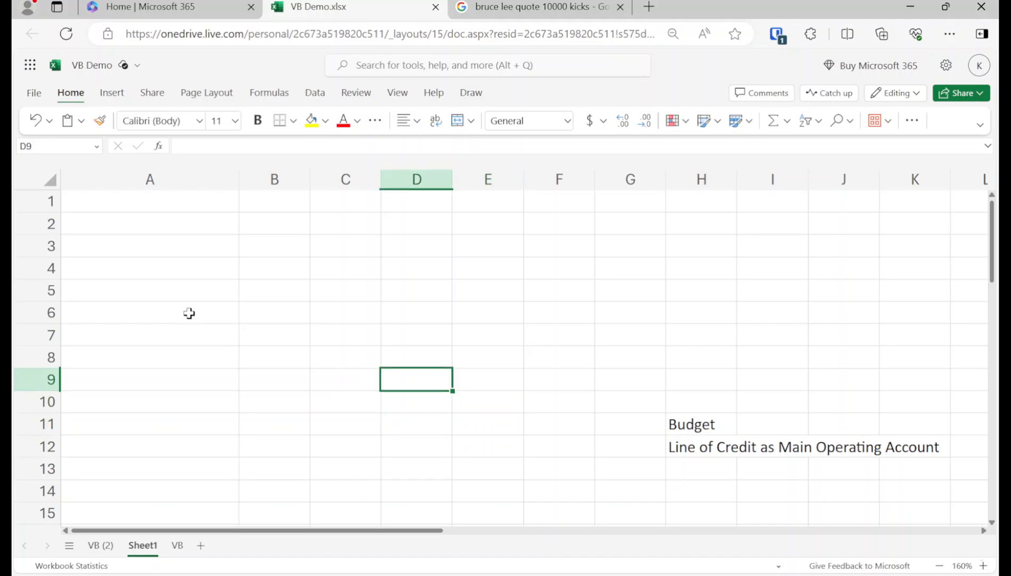
key(Left)
key(Up)
key(Left)
key(Up)
key(Left)
key(Up)
key(Up)
key(Up)
key(Up)
key(Up)
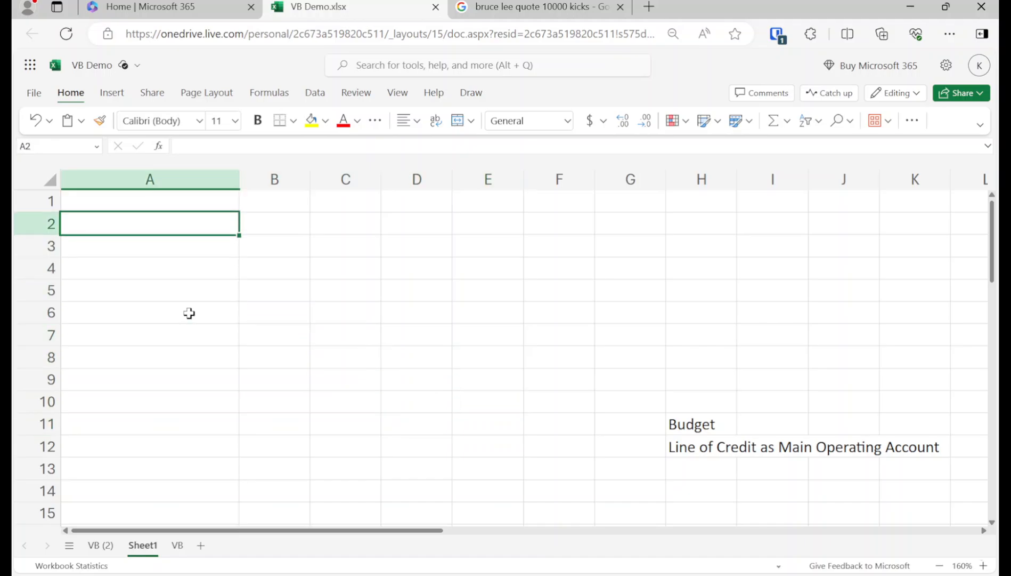
text(Income)
key(Return)
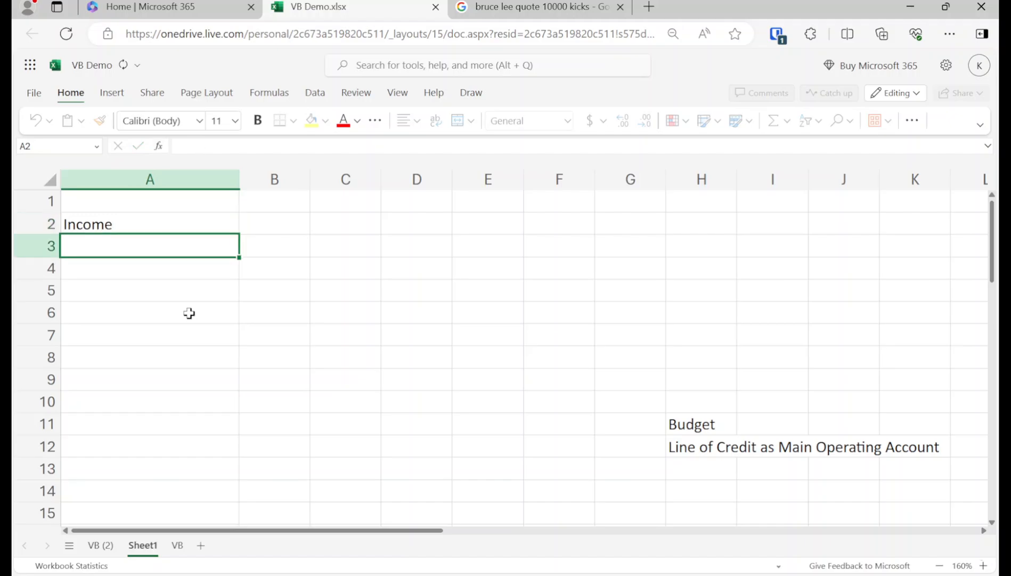
text(Expenses)
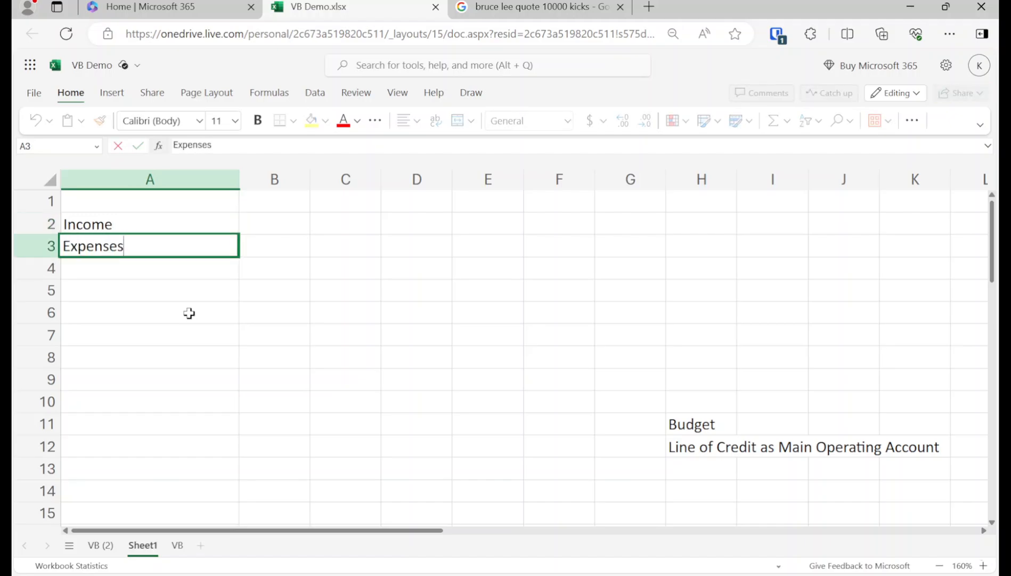
key(Return)
text(Savings)
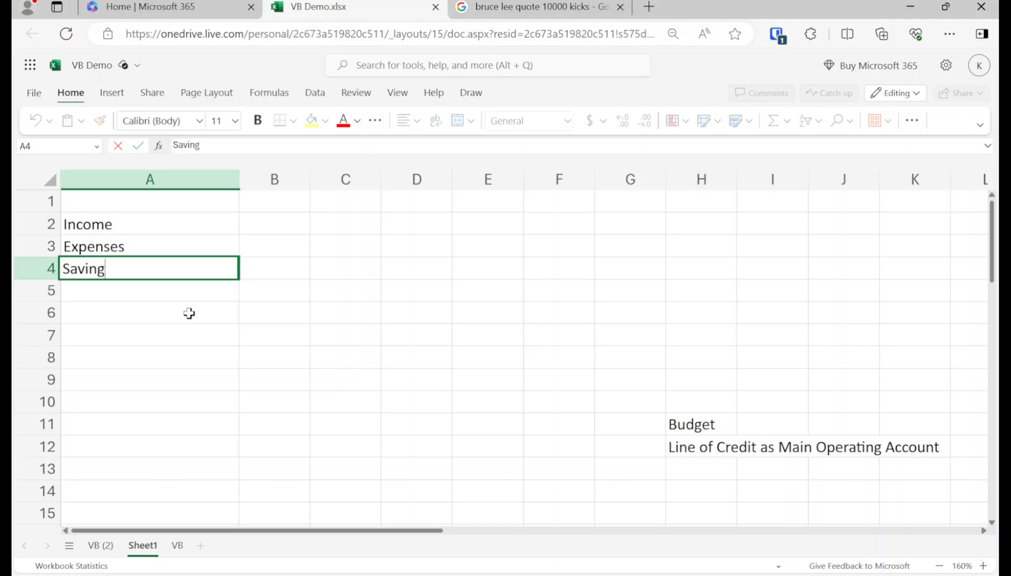
key(Return)
text(Cash Flow)
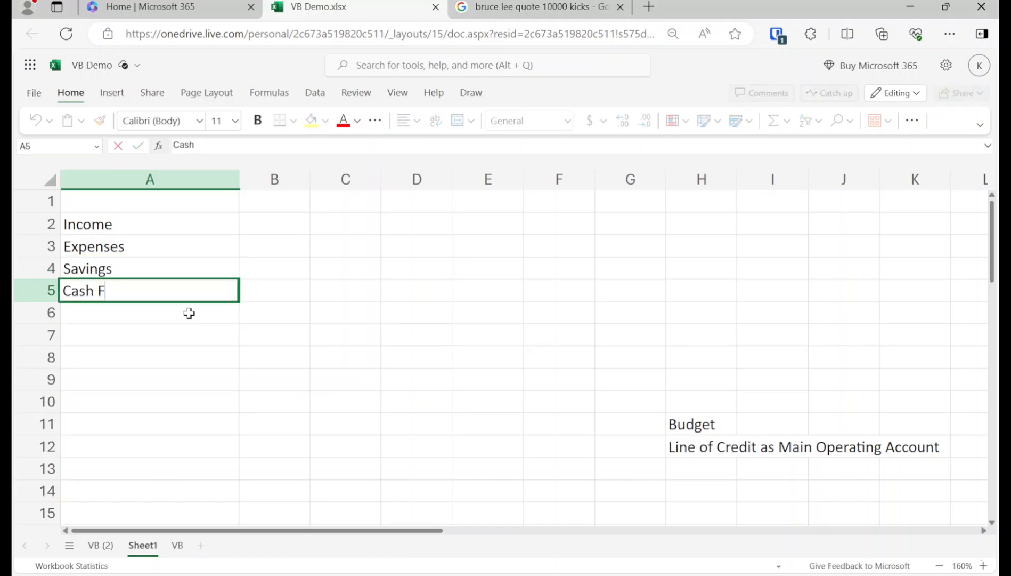
key(Return)
key(Up)
key(Right)
key(Up)
key(Up)
key(Up)
key(Up)
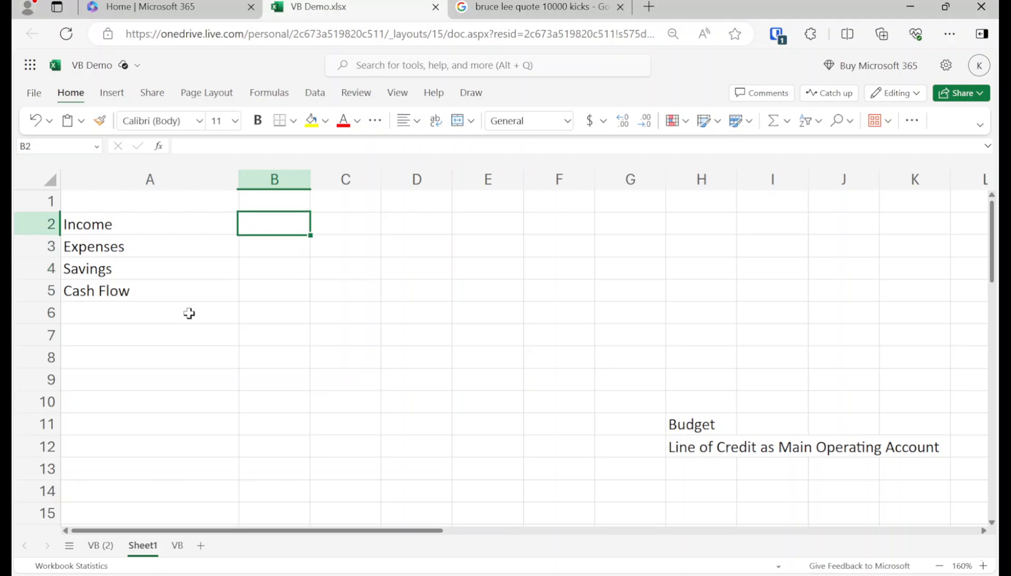
Step: Enter the Average American header in B1 and widen column B to fit it
drag(311, 162, 358, 176)
text(Av)
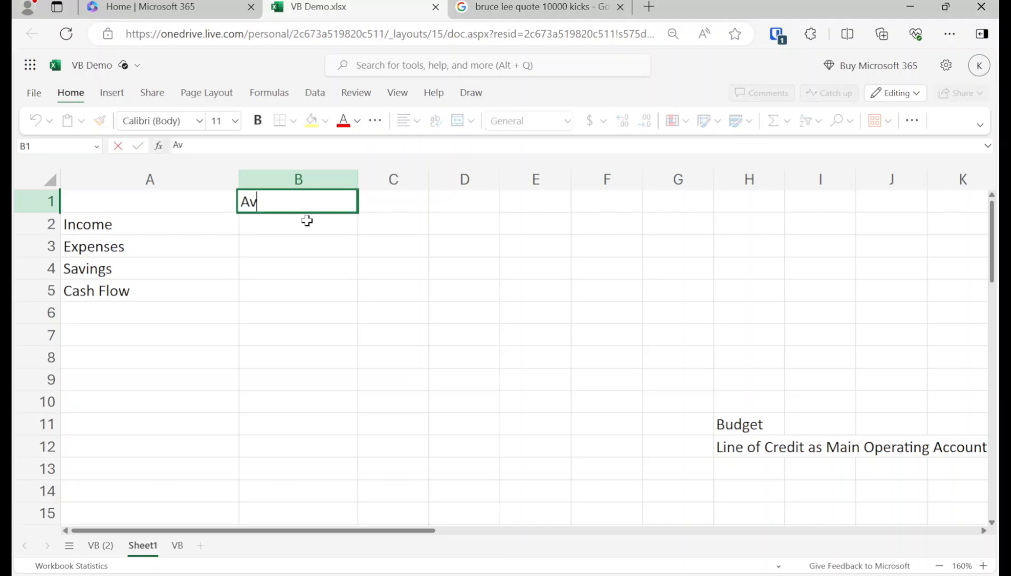
text(erage Ame)
key(BackSpace)
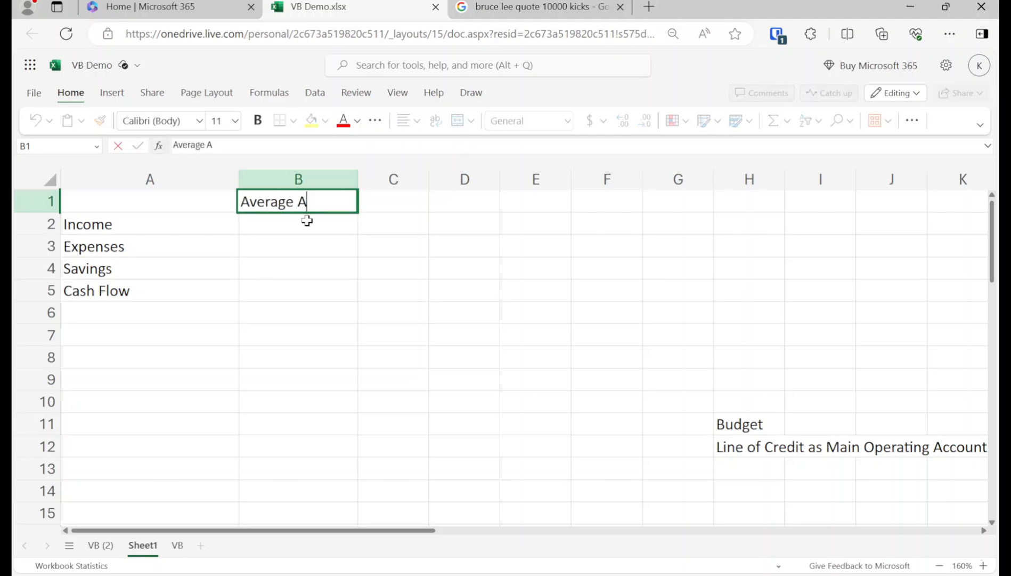
text(merican)
key(Return)
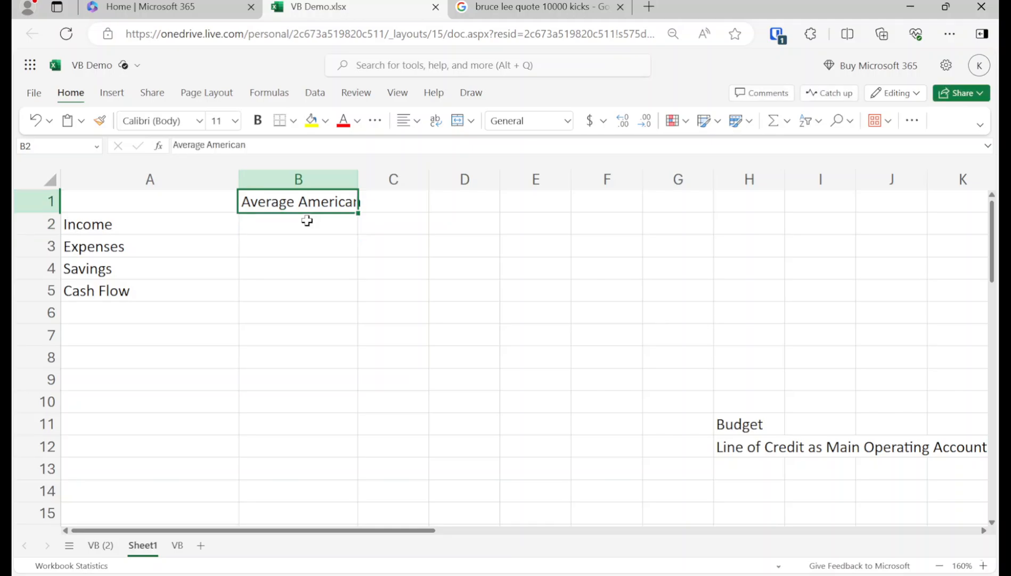
drag(357, 179, 383, 180)
Step: Enter the Velocity Banking header in C1 and widen column C to fit it
click(397, 194)
text(V)
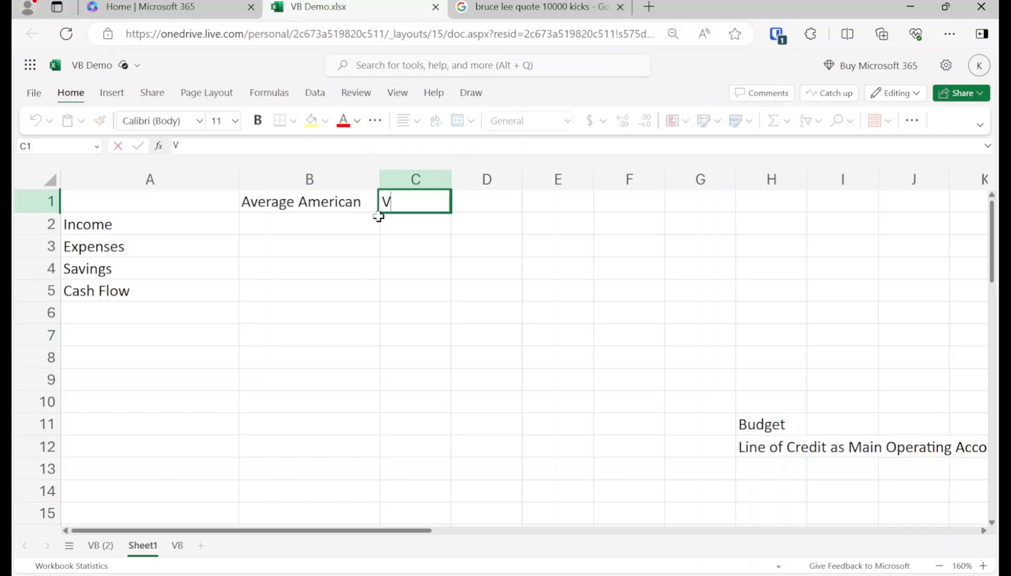
text(elccity Banking)
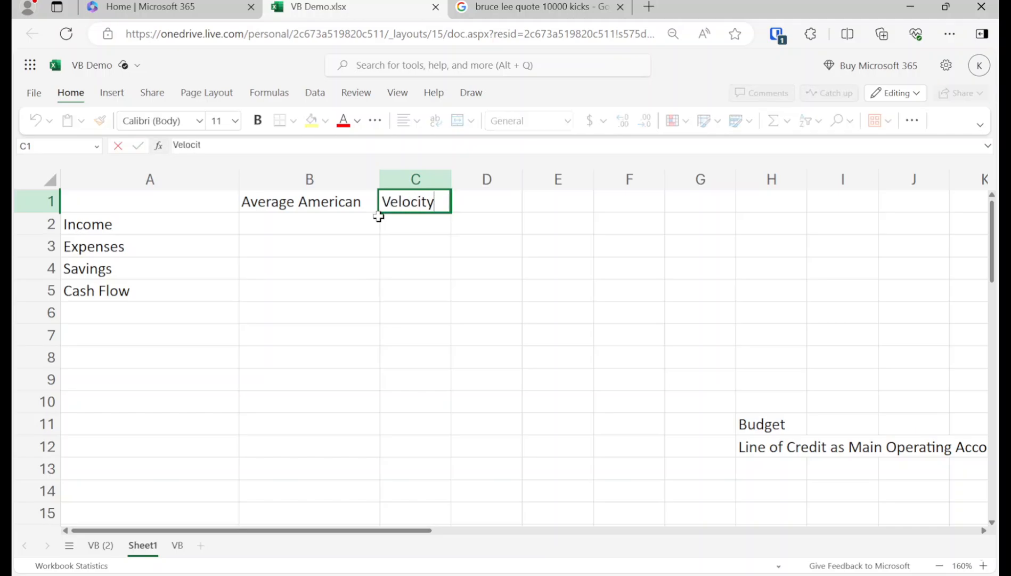
key(Return)
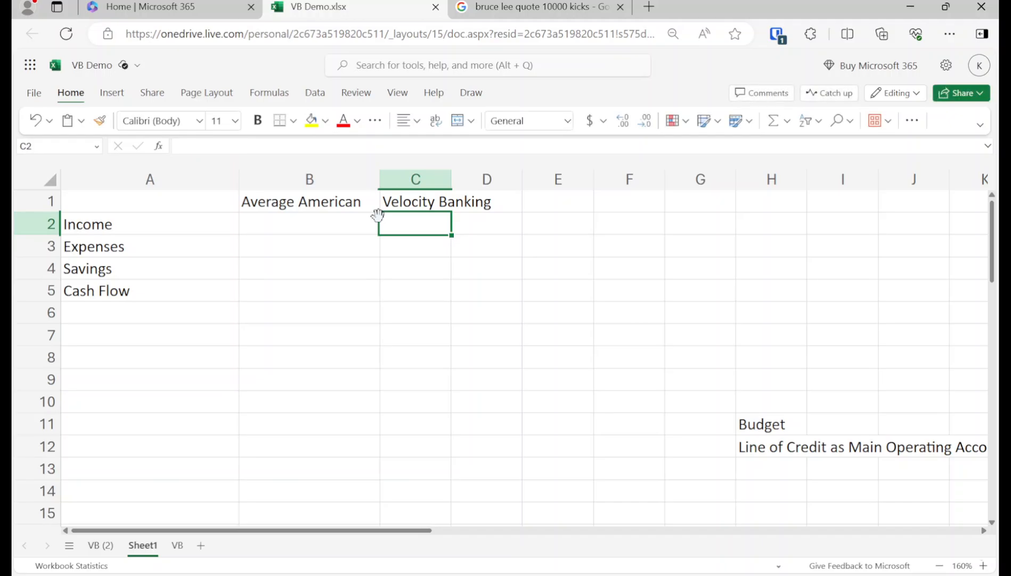
drag(452, 175, 565, 176)
Step: Make the B1:C1 headers bold with a yellow fill
click(502, 247)
click(472, 203)
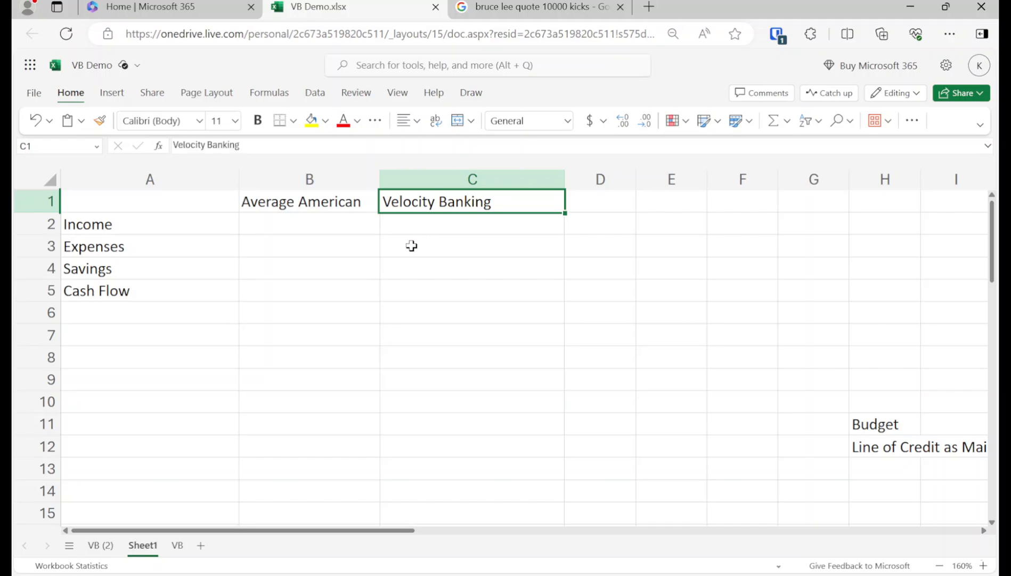
key(shift+Left)
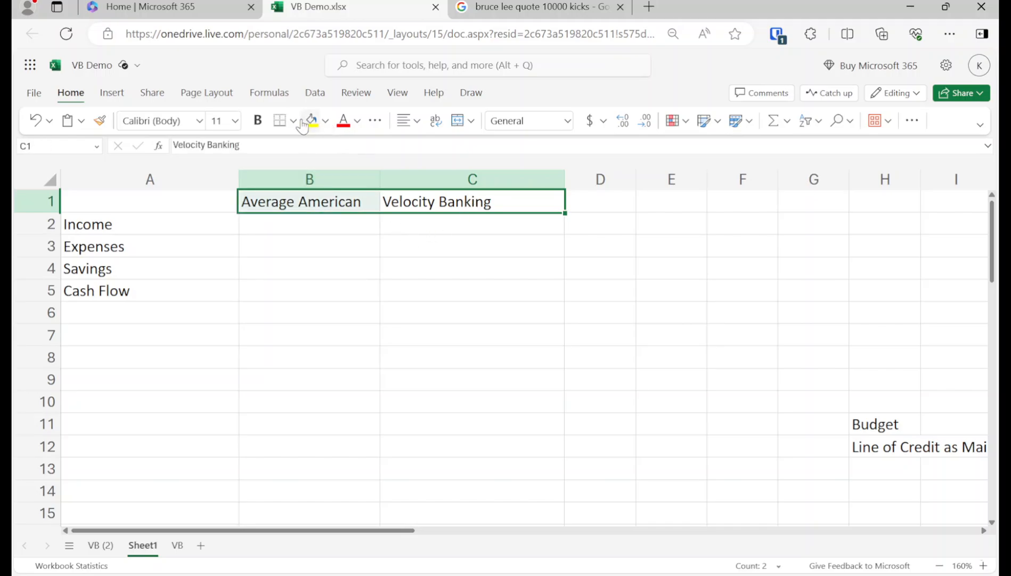
click(312, 121)
click(249, 122)
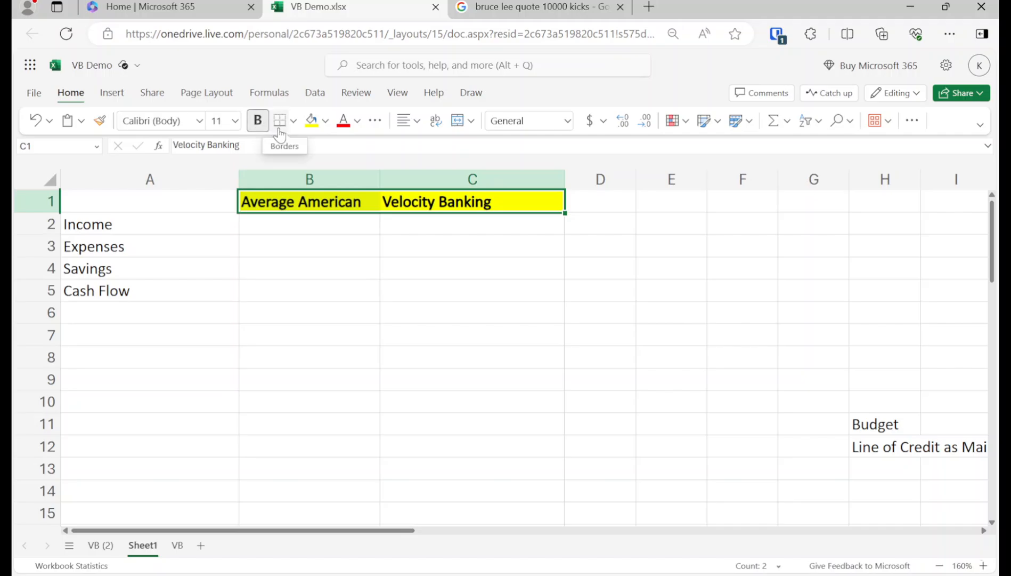
click(341, 239)
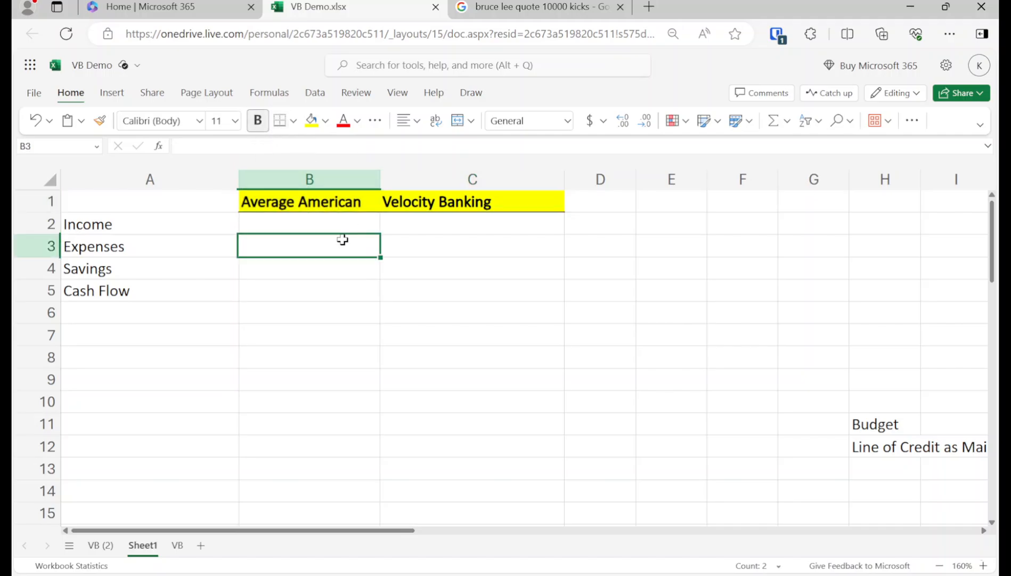
Step: Make the Income label in A2 green, then select Expenses for a font colour
ctrl+scroll(337, 244, up, 3)
scroll(323, 269, up, 1)
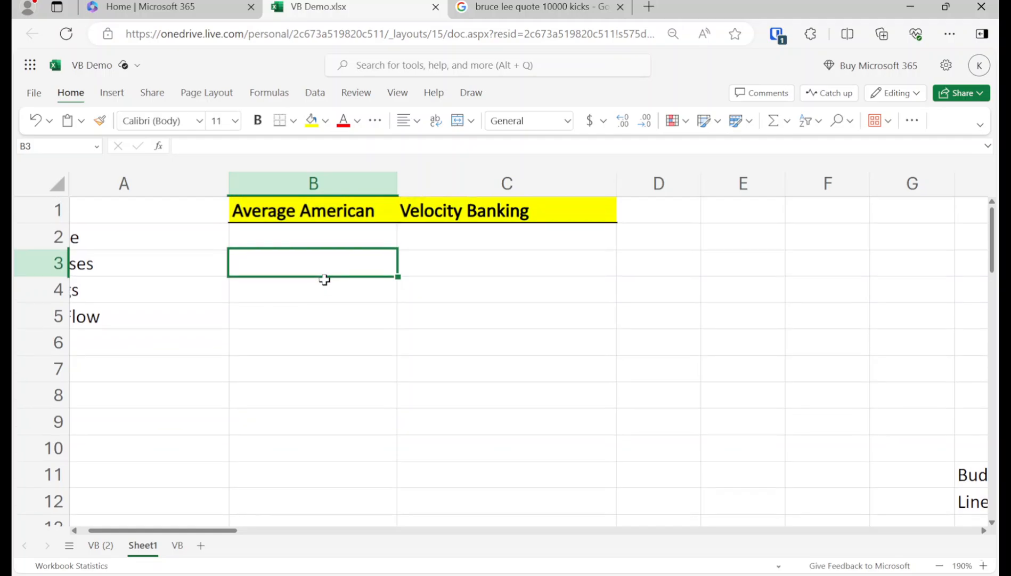
click(189, 244)
scroll(174, 261, left, 1)
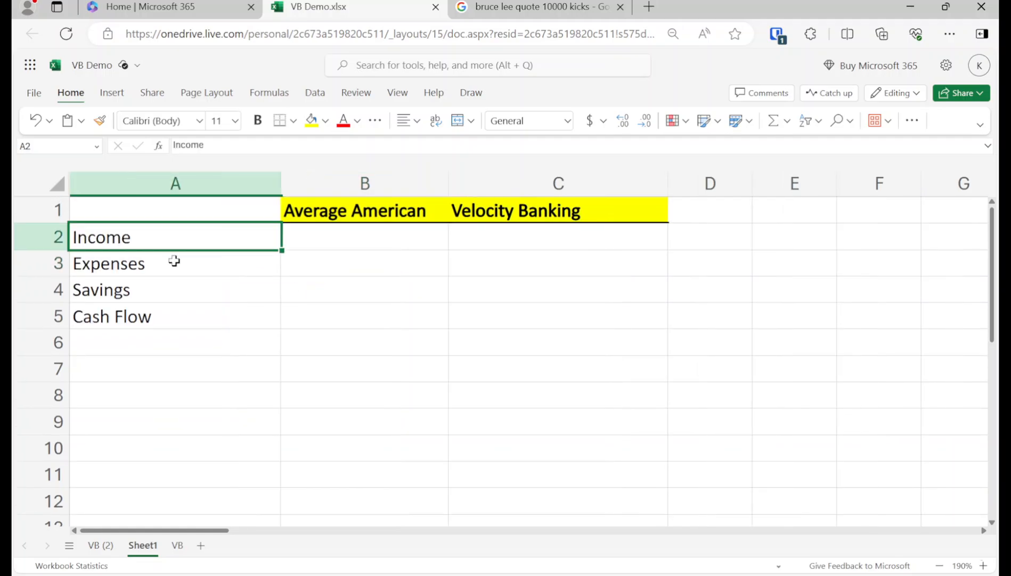
click(357, 122)
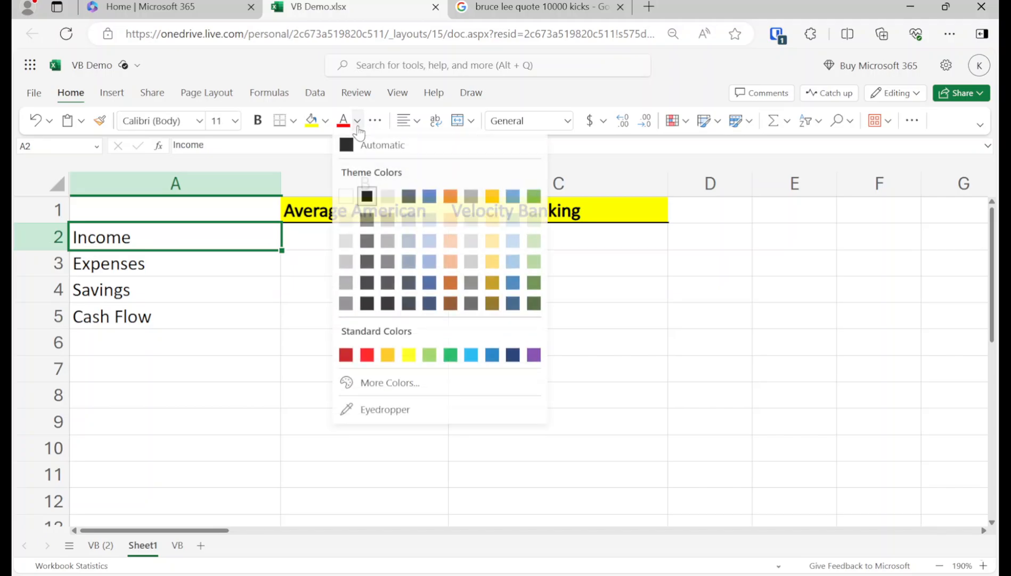
click(452, 357)
click(192, 324)
click(149, 262)
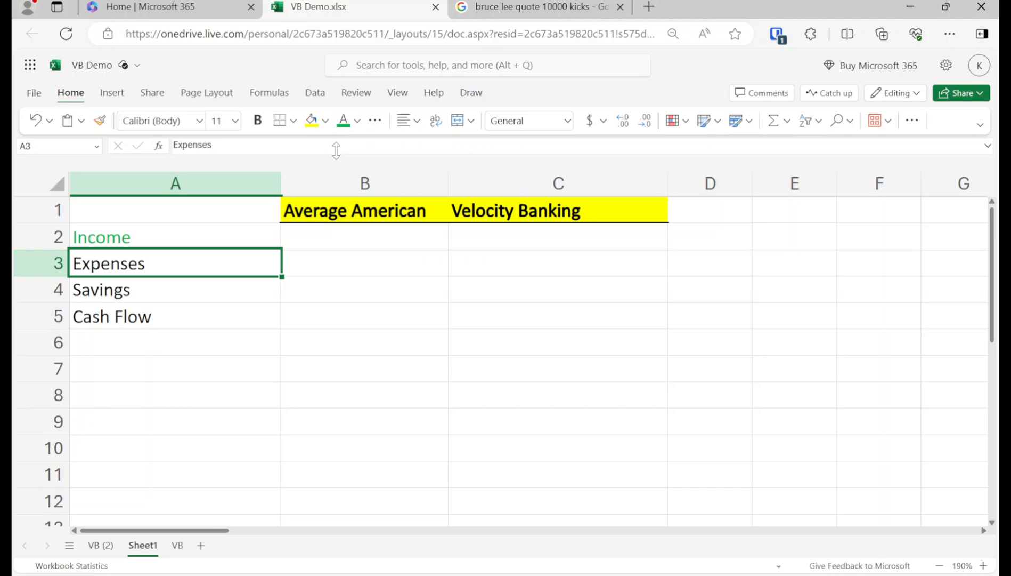
click(358, 122)
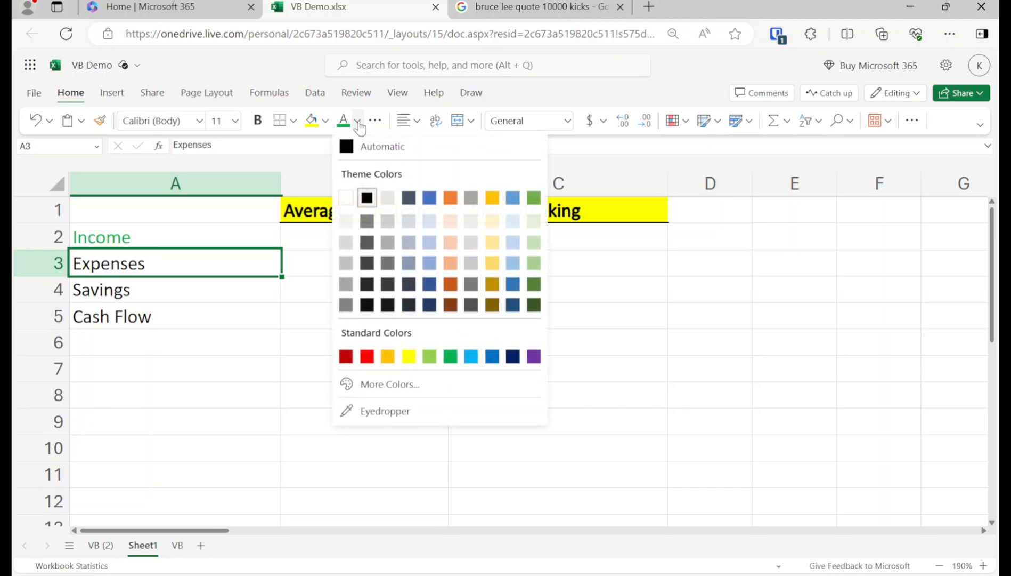
Step: Make the Expenses label in A3 red
click(367, 356)
click(161, 341)
click(129, 300)
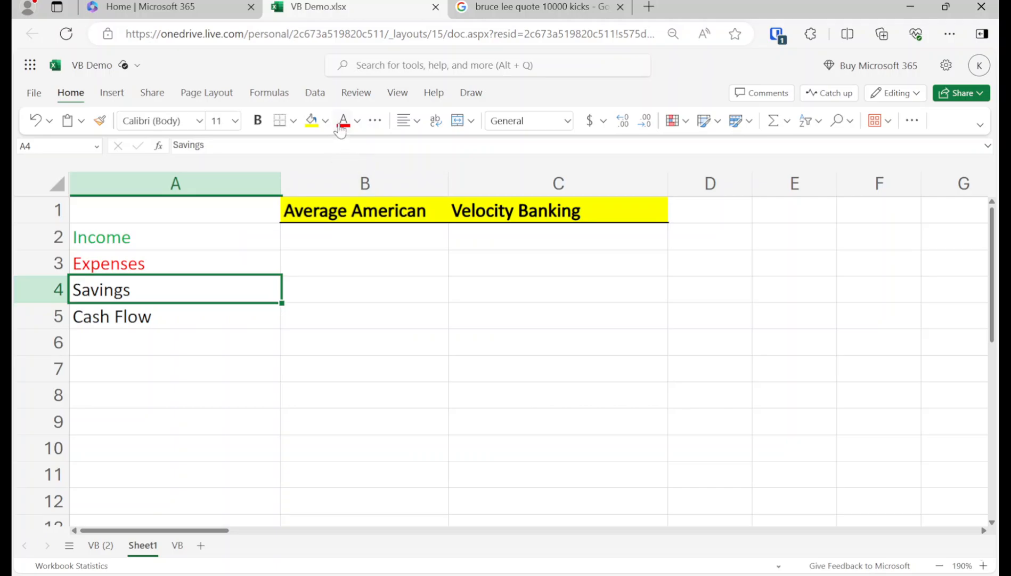
click(356, 123)
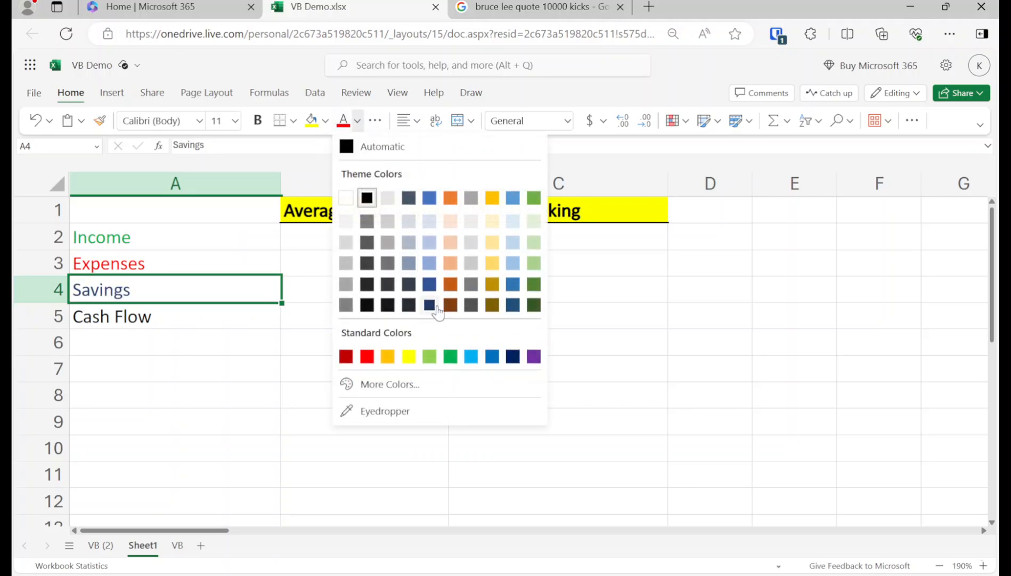
Step: Make the Savings label in A4 light blue
click(469, 356)
click(210, 336)
click(153, 320)
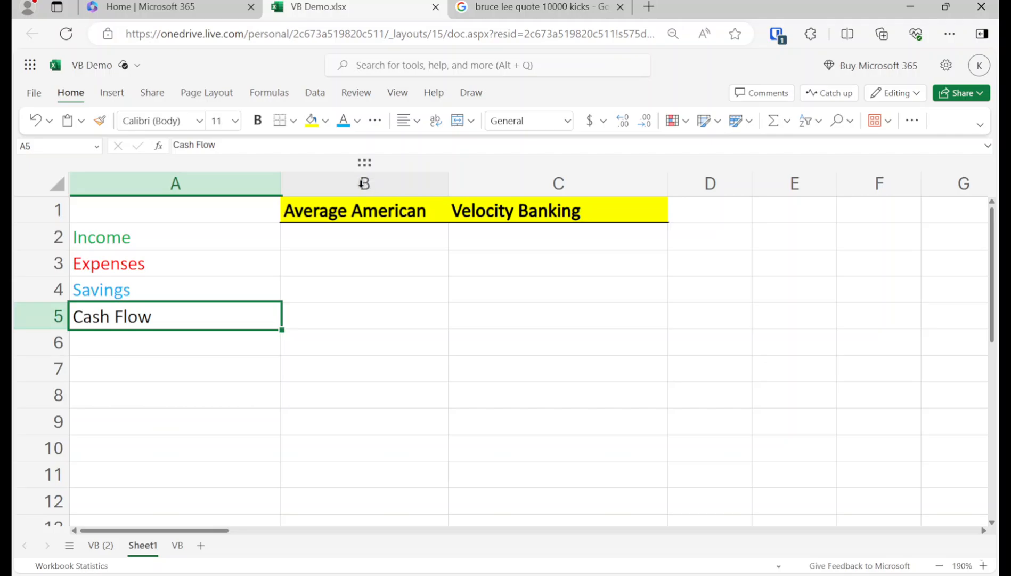
click(362, 183)
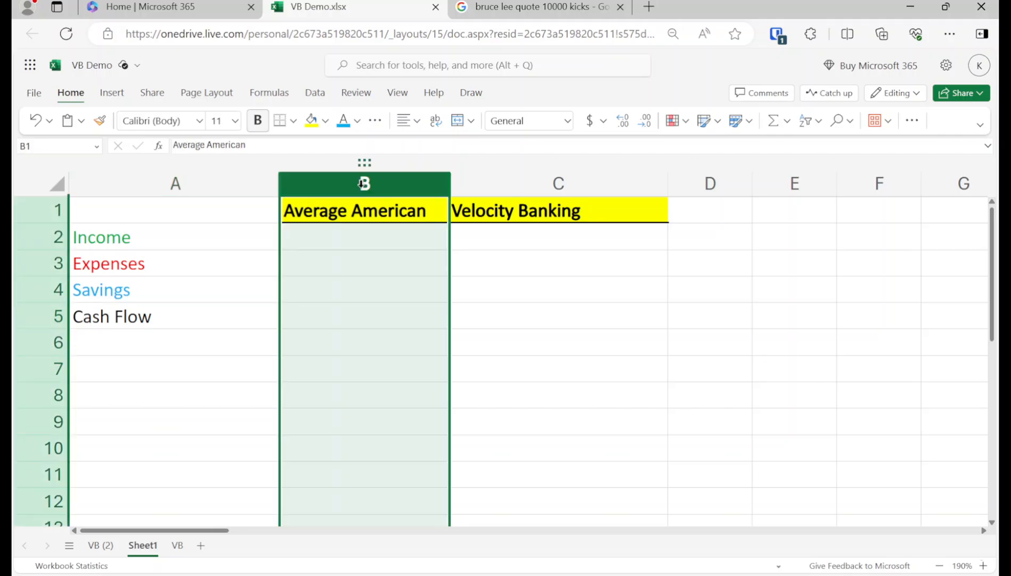
Step: Select columns B and C while excluding the B1 and C1 header cells
ctrl+click(406, 213)
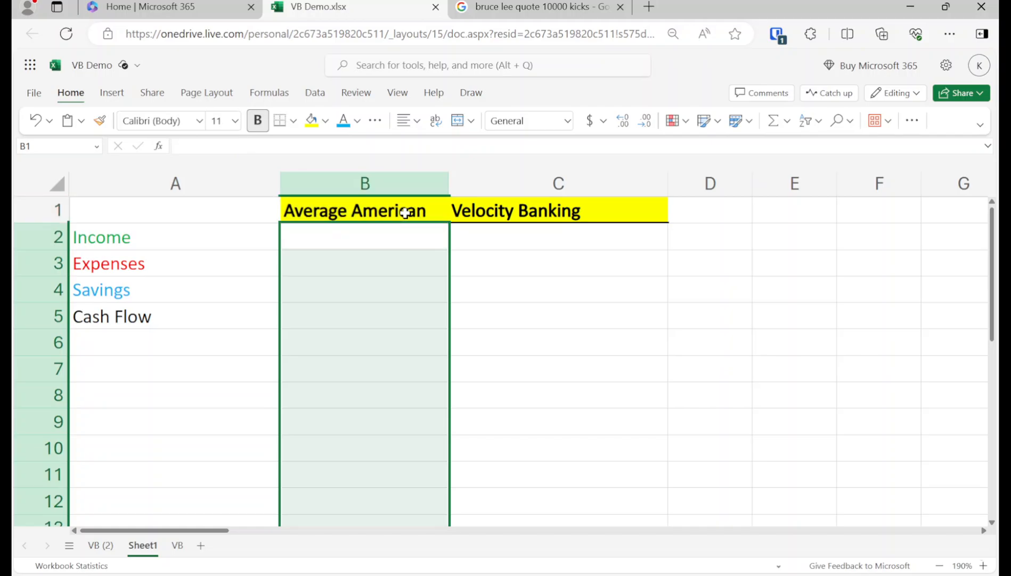
click(500, 185)
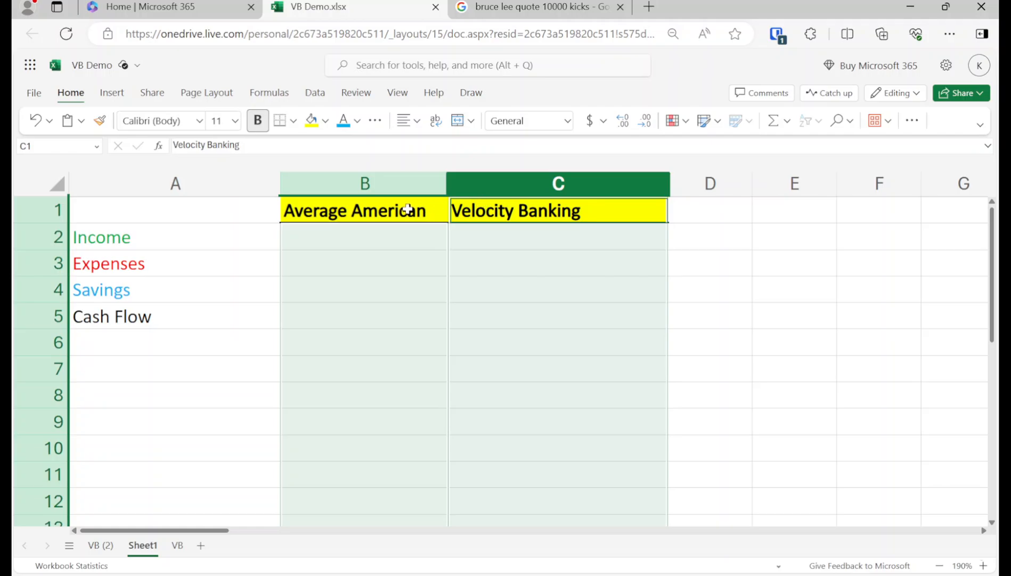
click(430, 210)
click(391, 186)
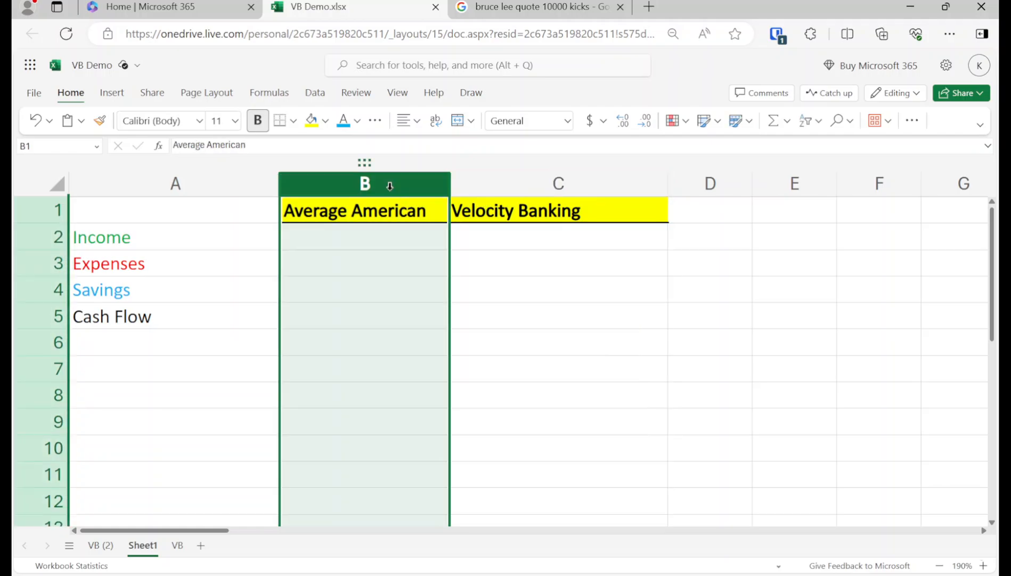
ctrl+click(493, 184)
ctrl+click(486, 209)
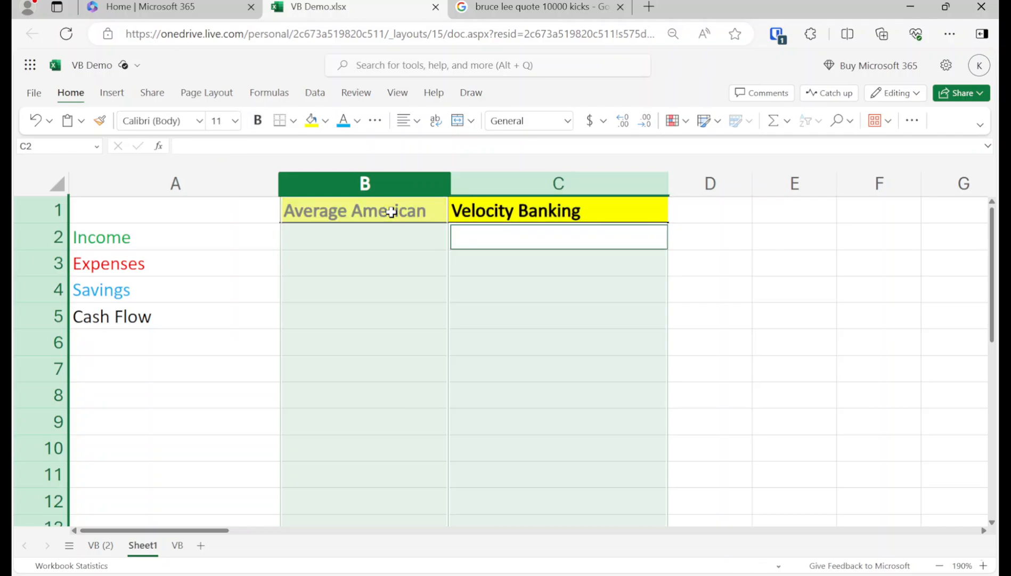
ctrl+click(393, 211)
Step: Apply Currency format with red parentheses for negatives to columns B and C
right_click(399, 275)
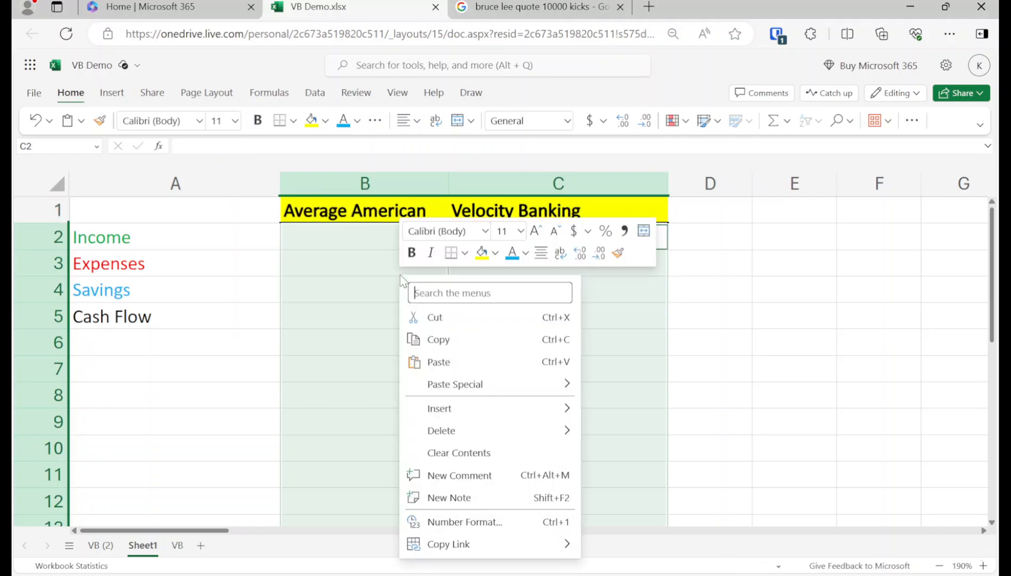
click(438, 523)
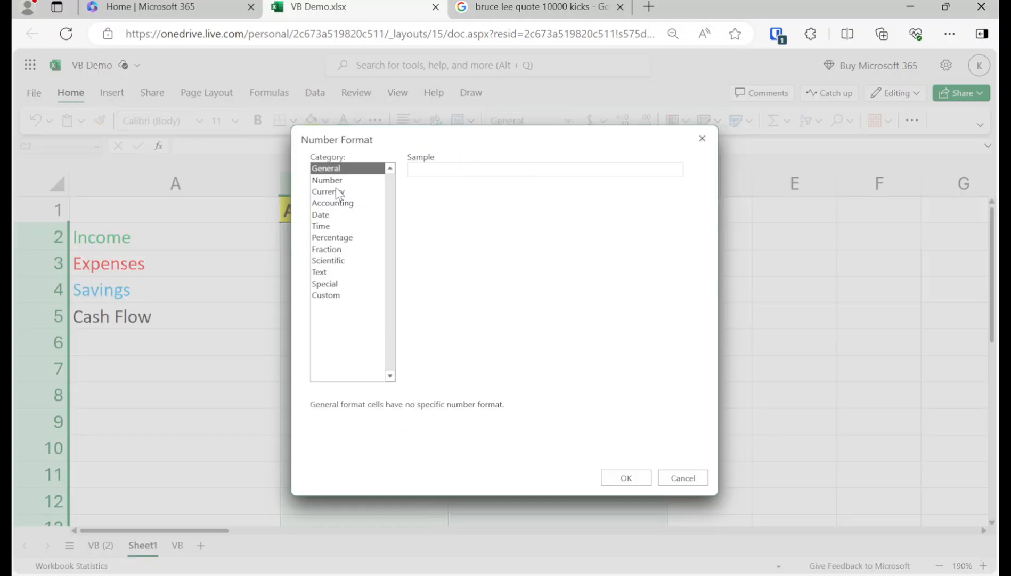
click(338, 192)
click(338, 204)
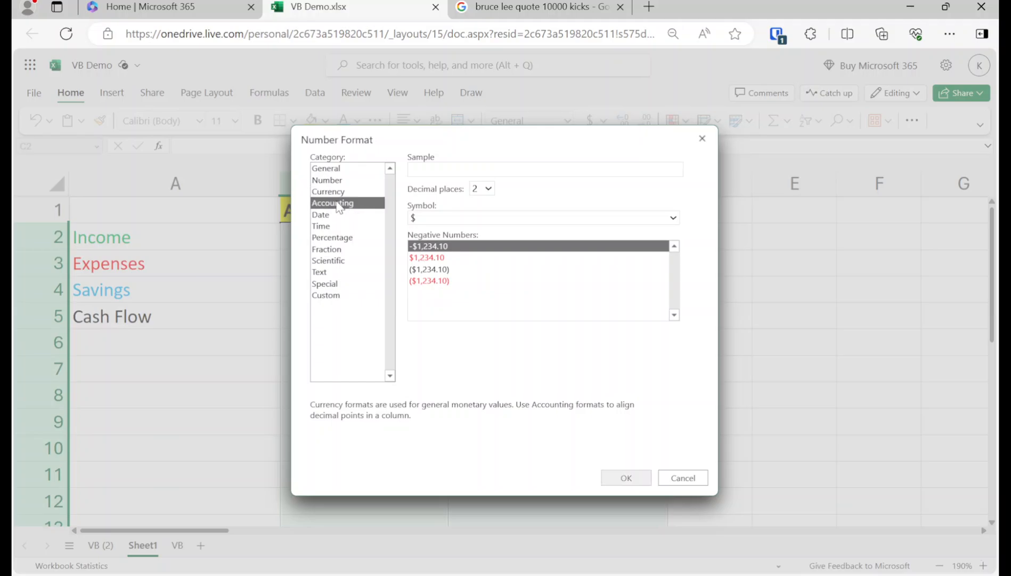
click(341, 193)
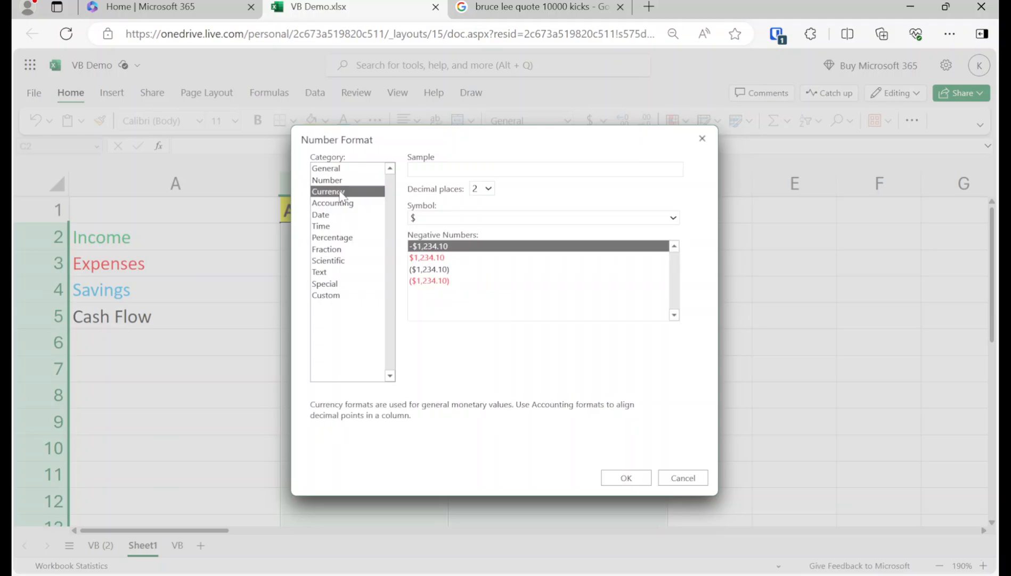
click(461, 283)
click(427, 248)
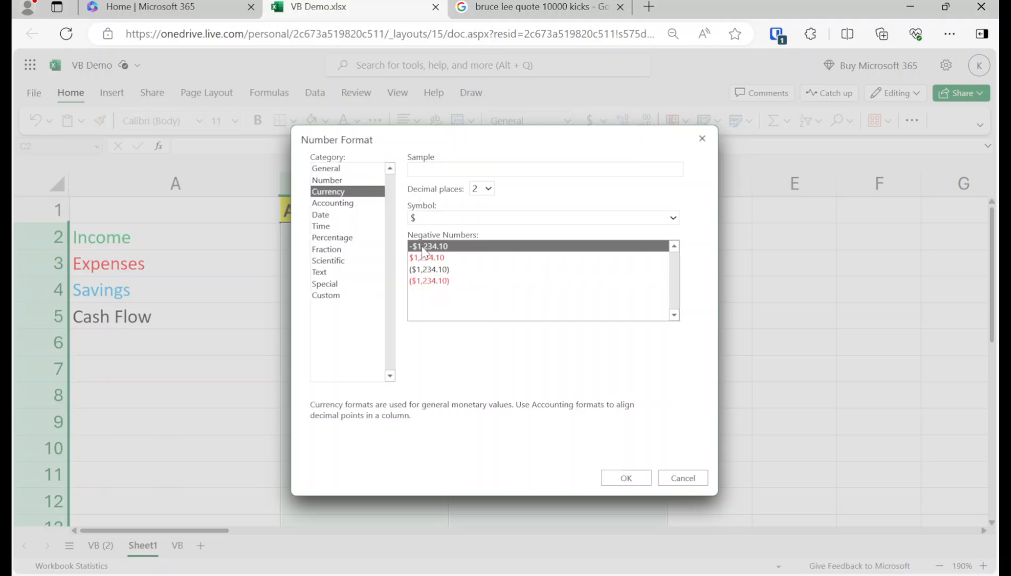
click(429, 259)
click(429, 270)
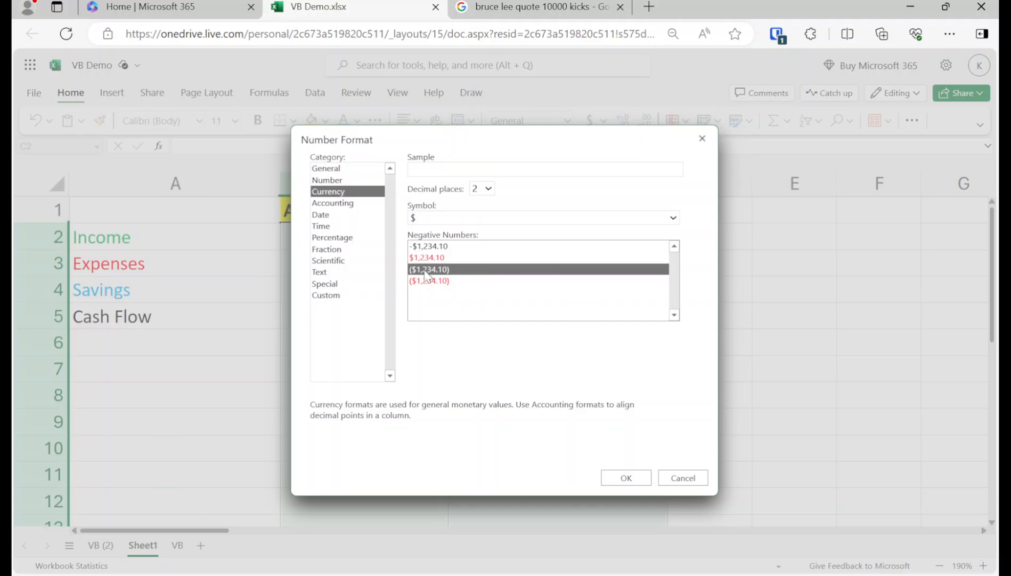
click(430, 281)
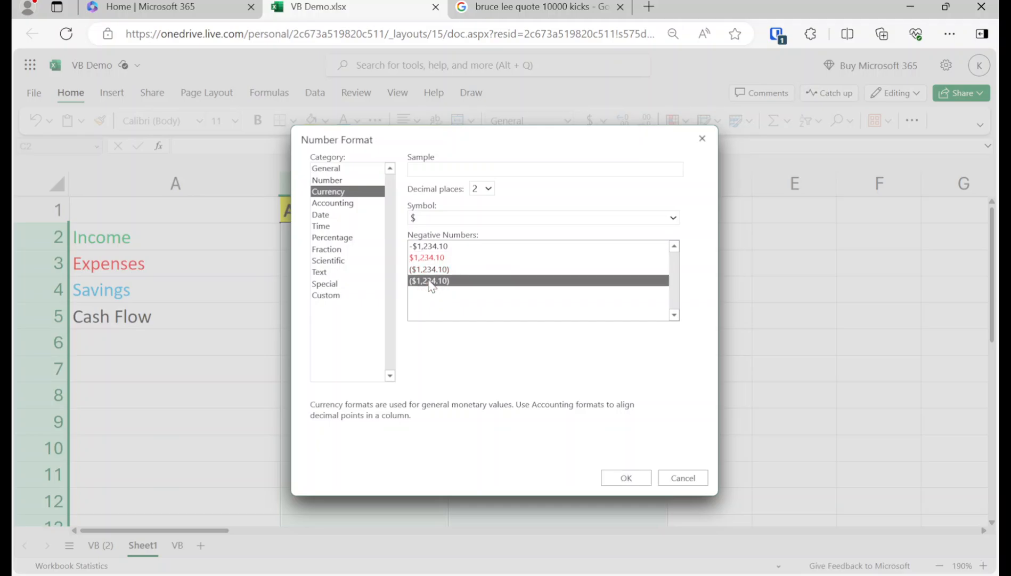
click(625, 478)
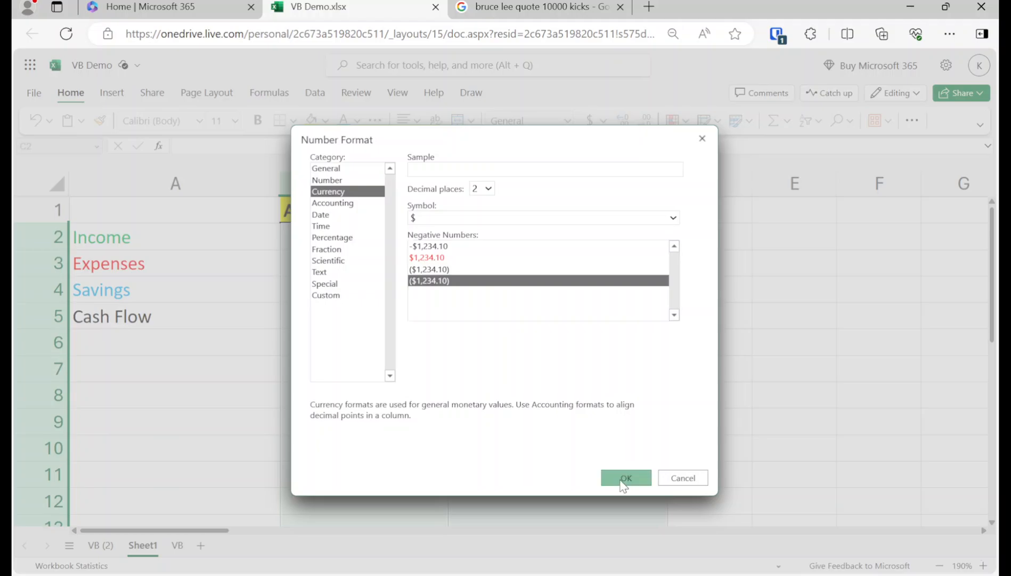
click(368, 357)
Step: Enter 5000 as the Average American income in B2, showing $5,000.00
click(326, 248)
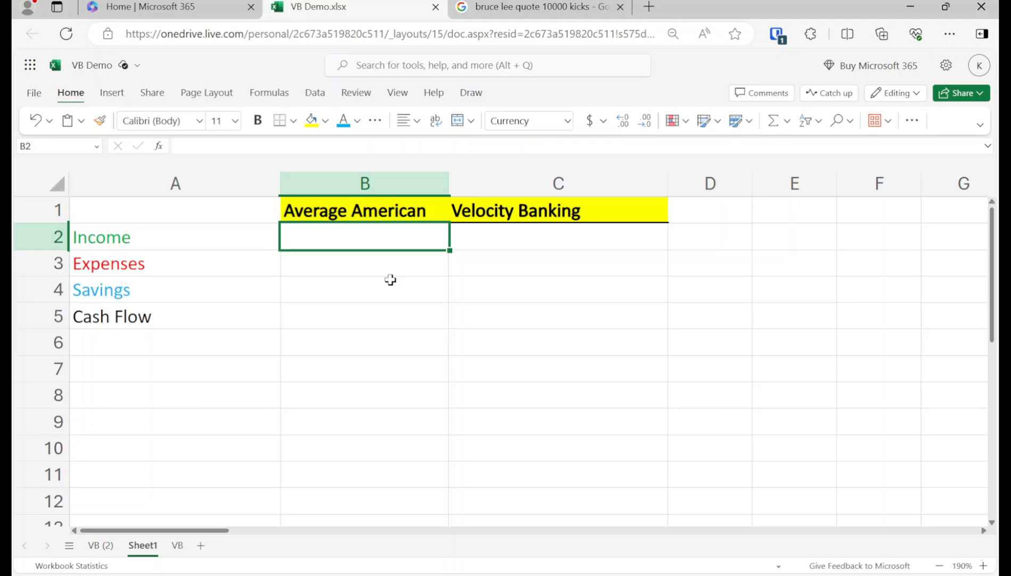
text(5000)
key(Return)
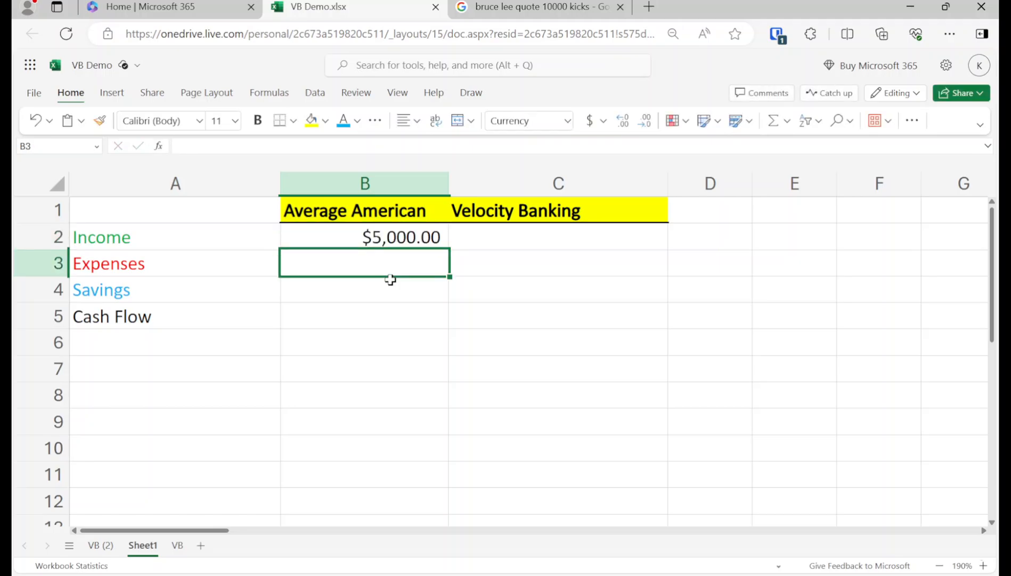
key(Left)
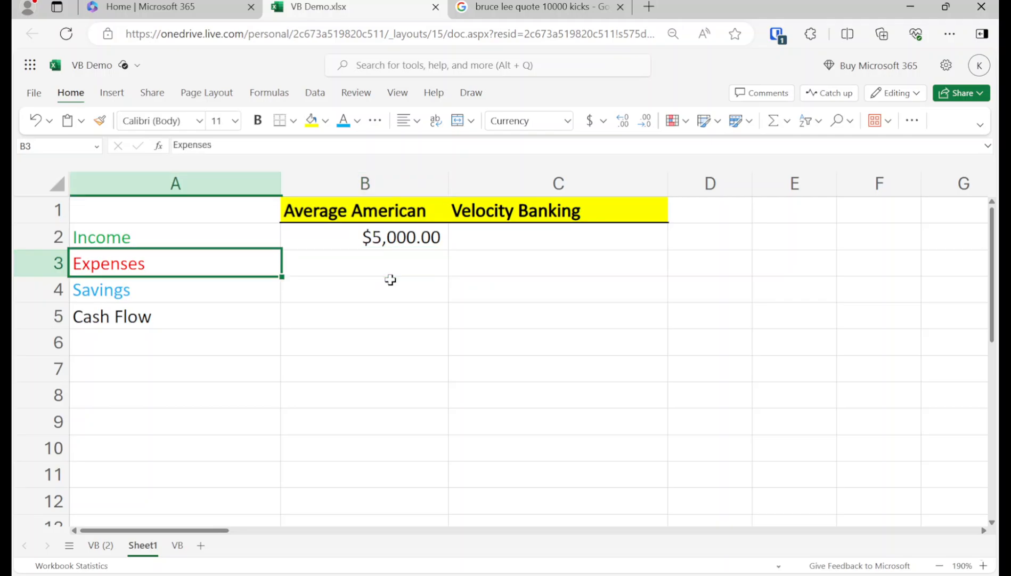
key(Down)
key(Down)
key(Down)
key(Down)
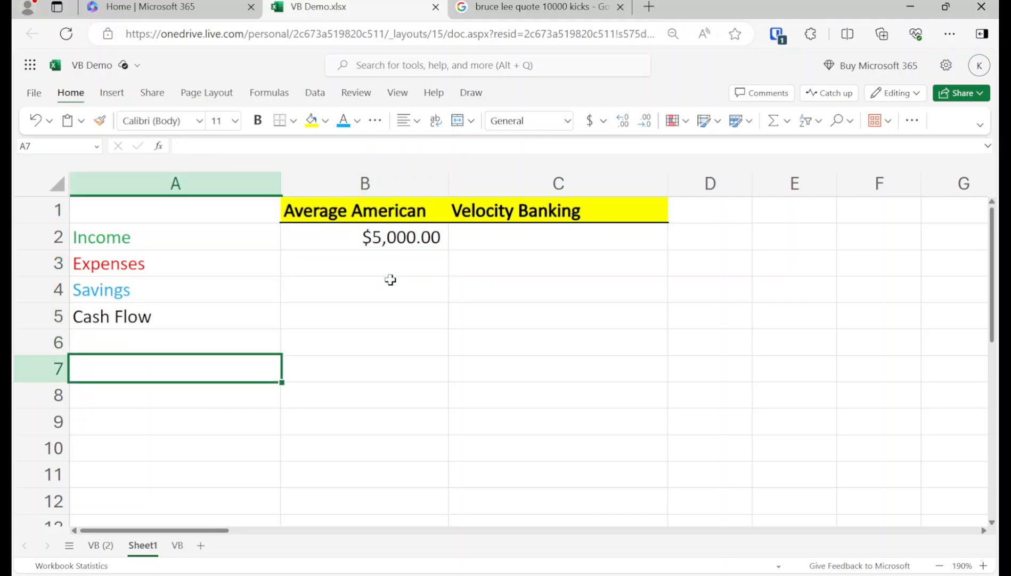
Step: Enter the heading Expense Breakdown in cell A7
text(Expense Bread)
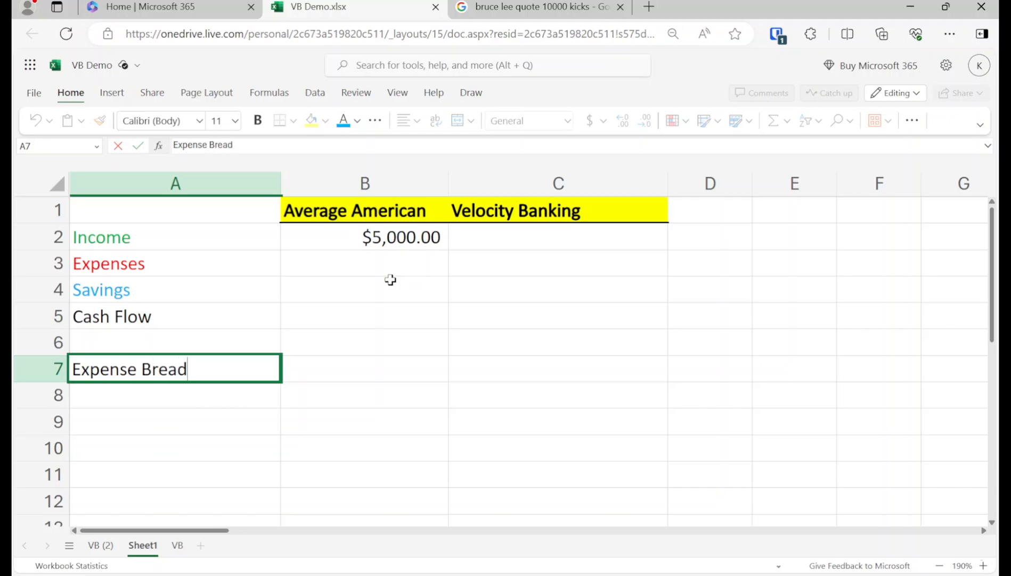
key(BackSpace)
text(kdown)
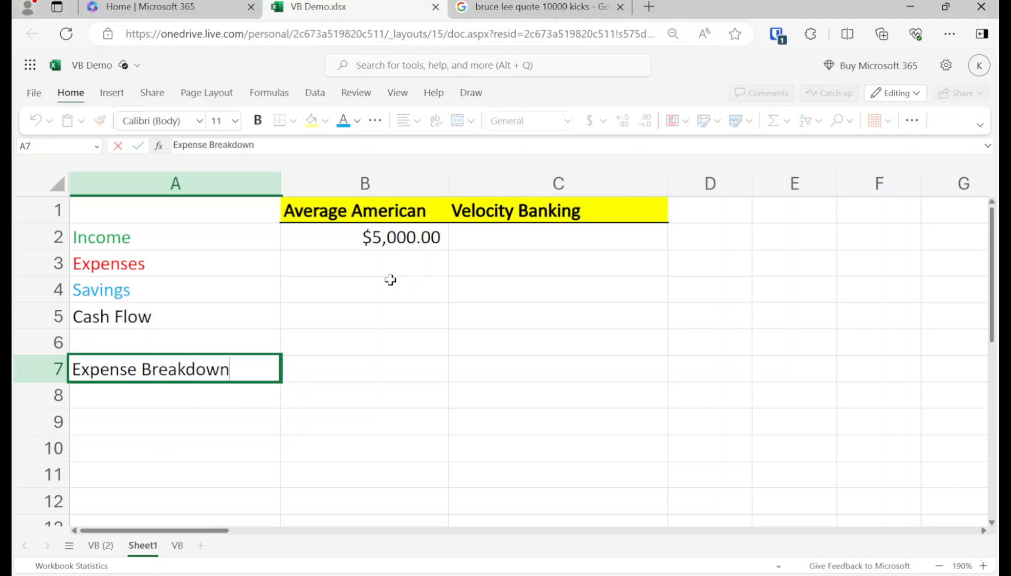
key(Return)
key(Up)
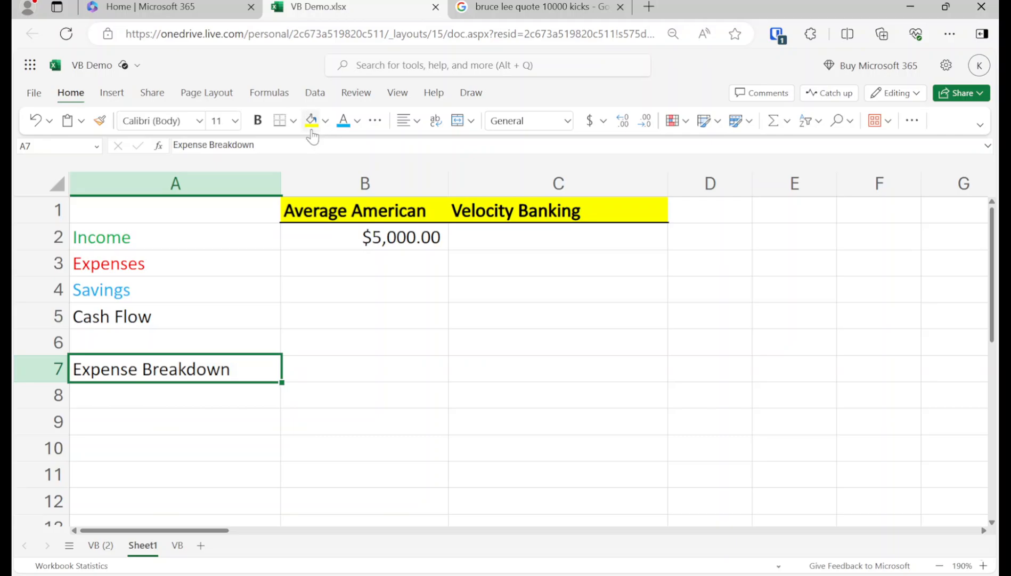
Step: Give the Expense Breakdown heading a yellow fill and red text
click(310, 120)
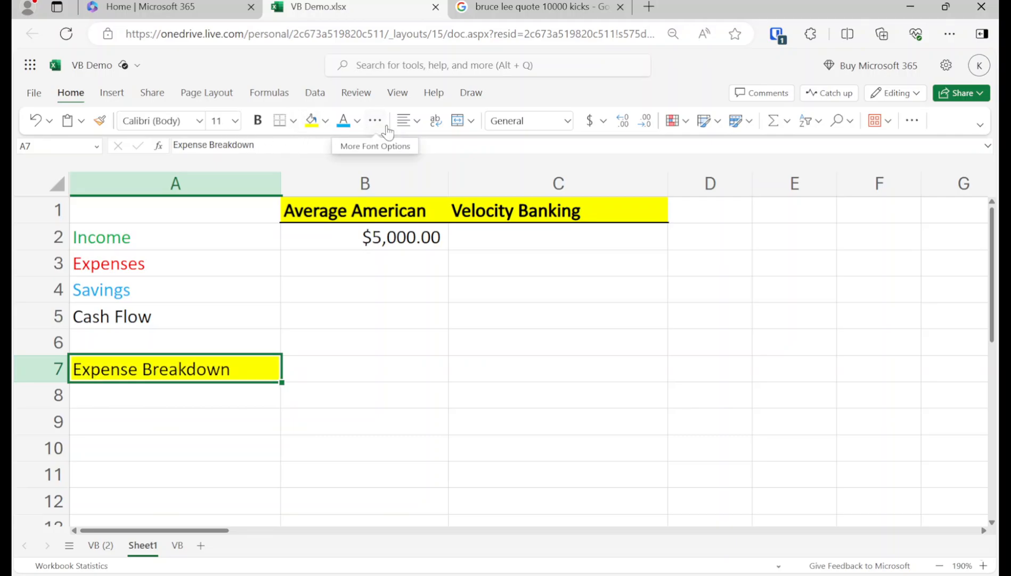
click(358, 128)
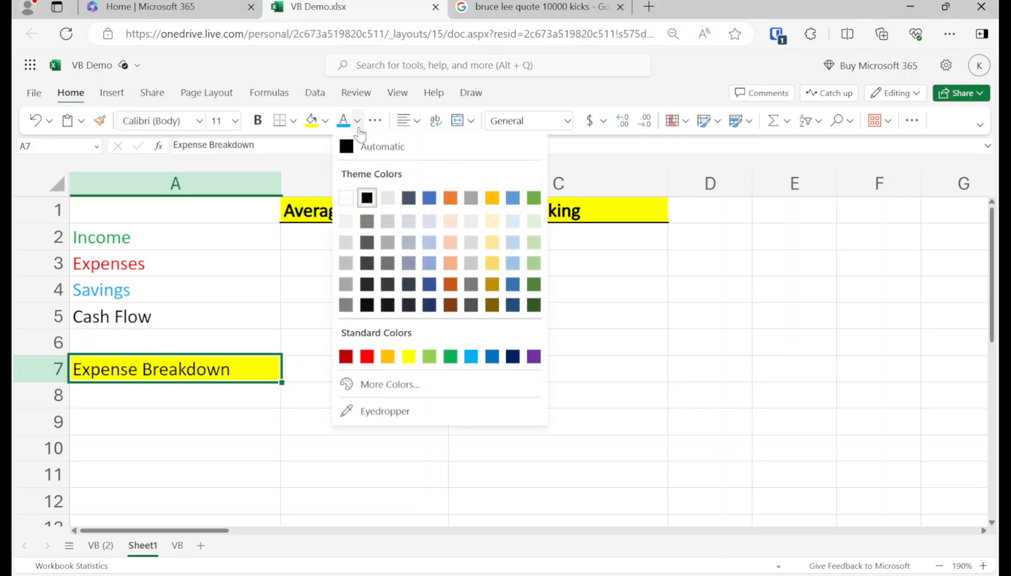
click(367, 356)
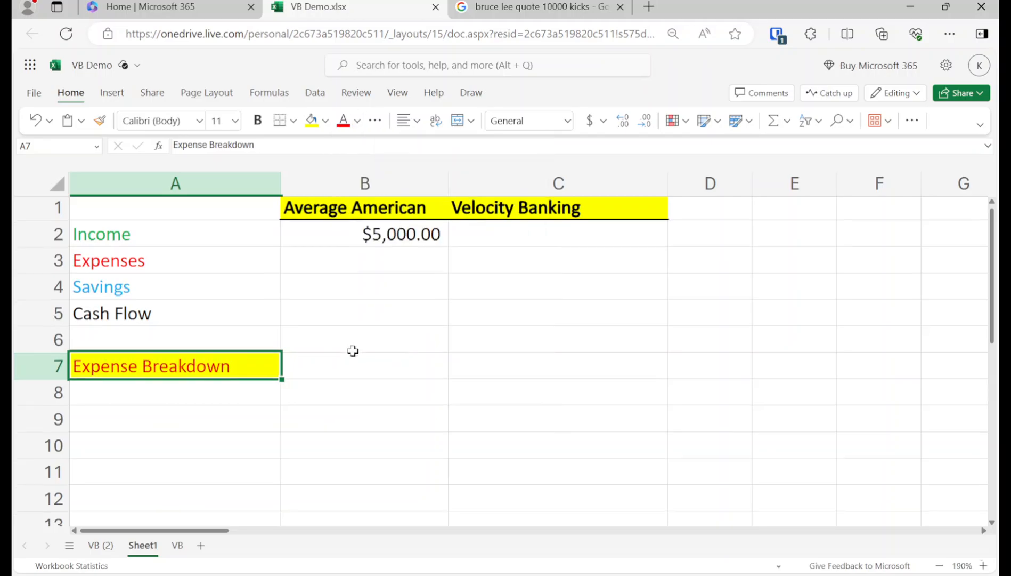
scroll(227, 340, down, 1)
click(228, 341)
scroll(272, 344, up, 1)
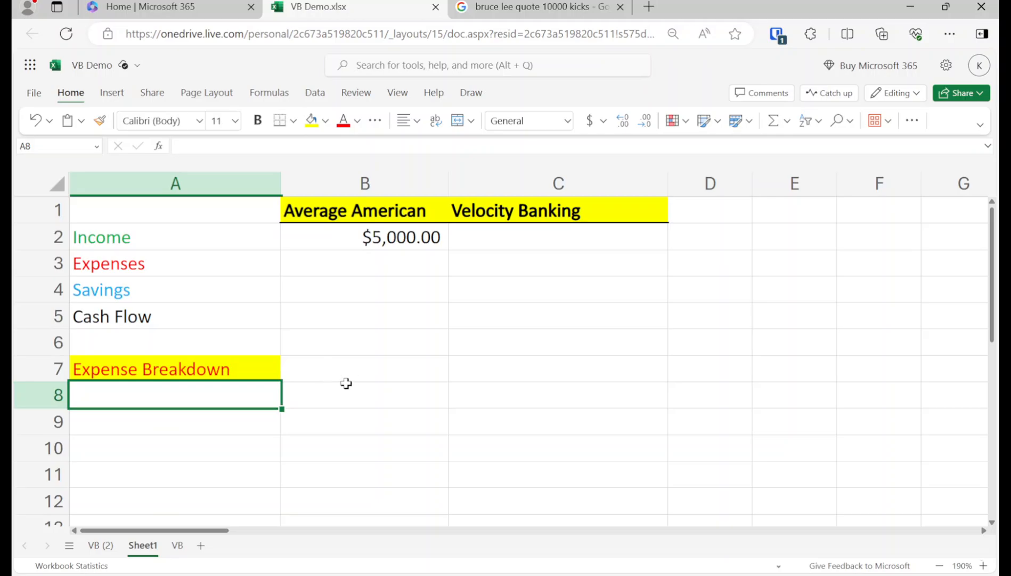
Step: Enter CC 1 in A8 and CC 2 in A9
text(CC)
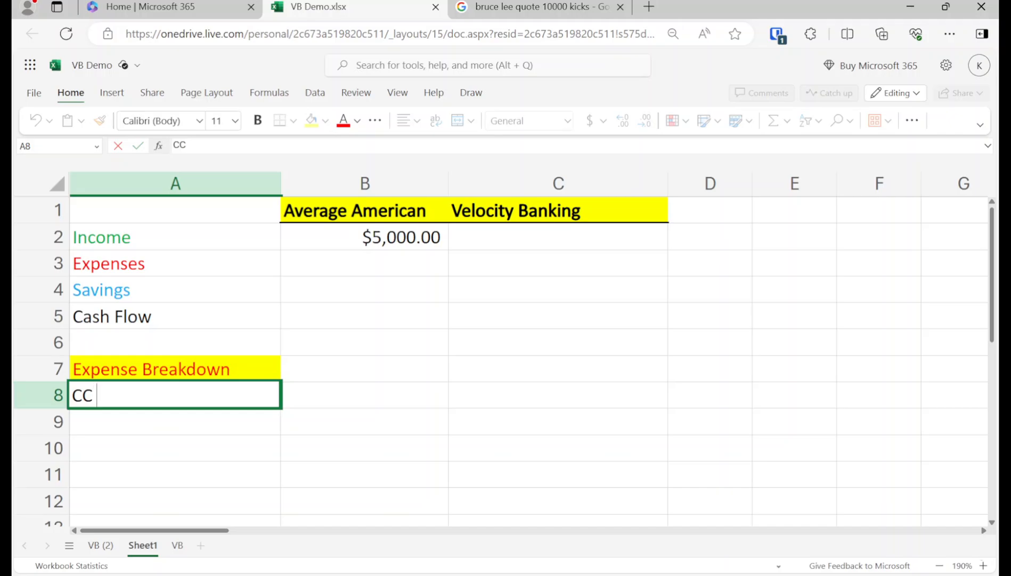
text( 1)
key(Return)
text(CC2)
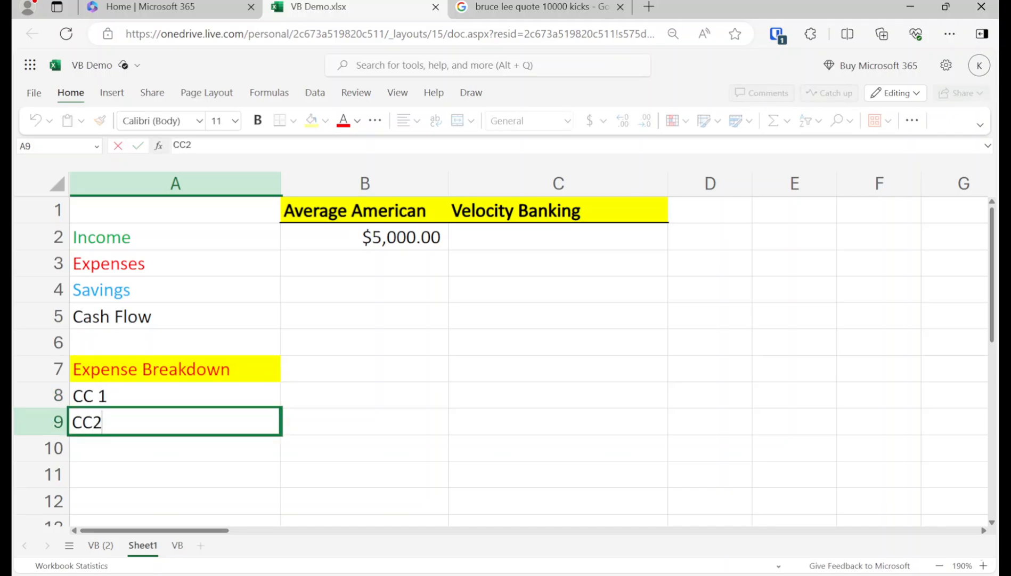
key(BackSpace)
text(2)
key(Return)
key(Up)
key(Up)
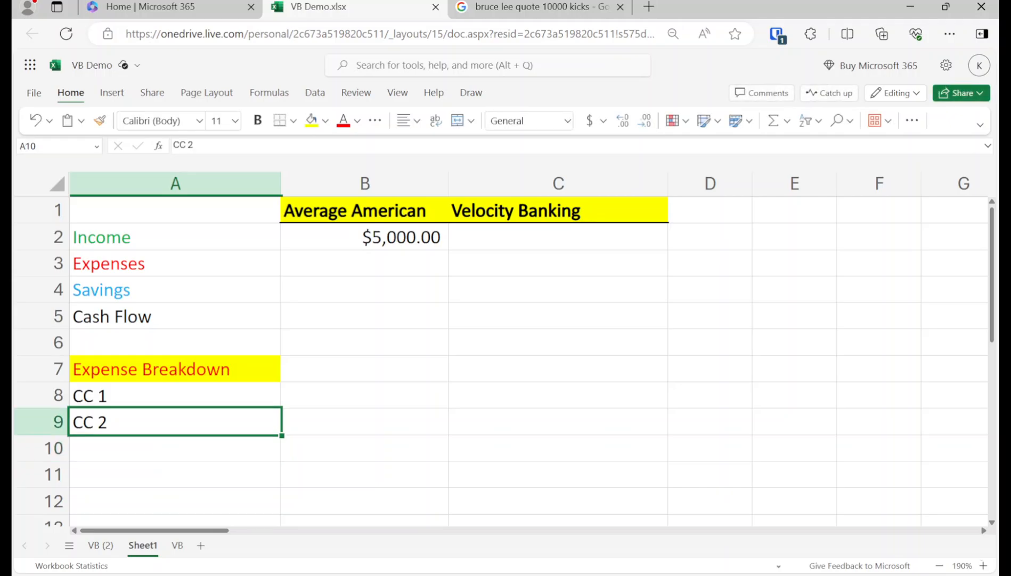
Step: Append empty parentheses to both the CC 1 and CC 2 labels
double_click(152, 400)
text(())
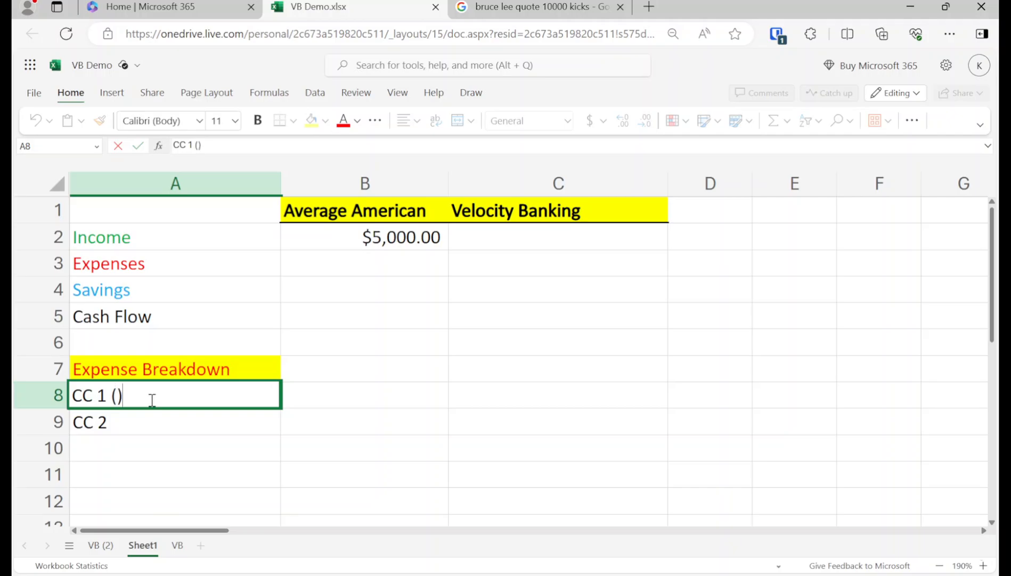
key(Return)
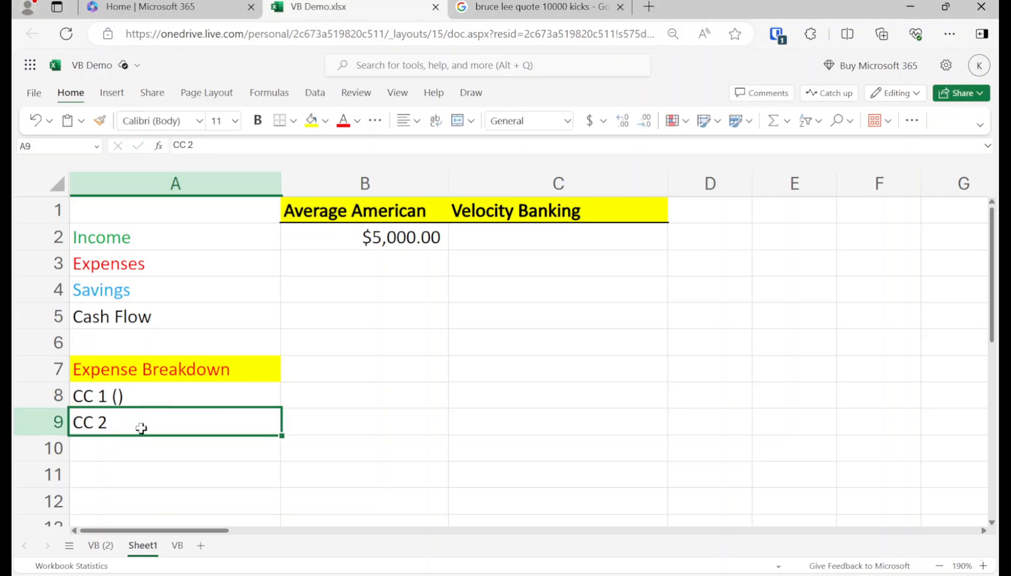
double_click(142, 428)
text(())
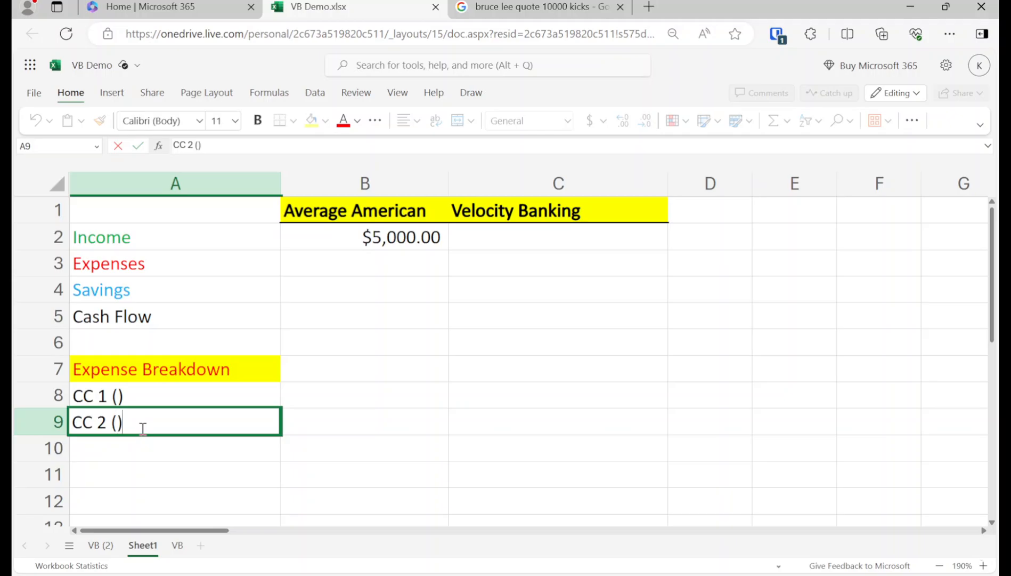
key(Return)
key(Up)
key(Up)
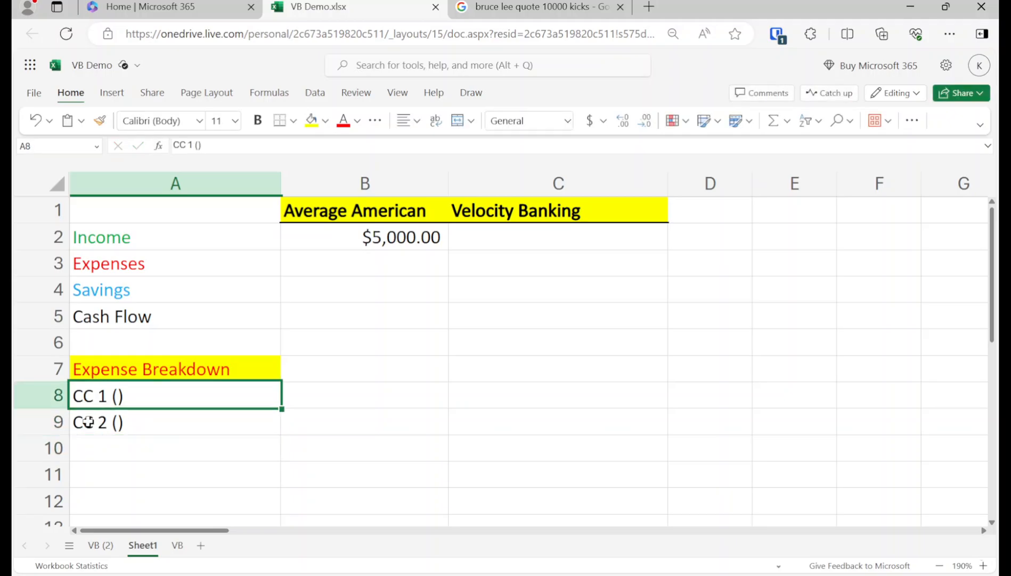
Step: Fill the parentheses with 5k, 29% for CC 1 and 4k, 30% for CC 2
double_click(117, 396)
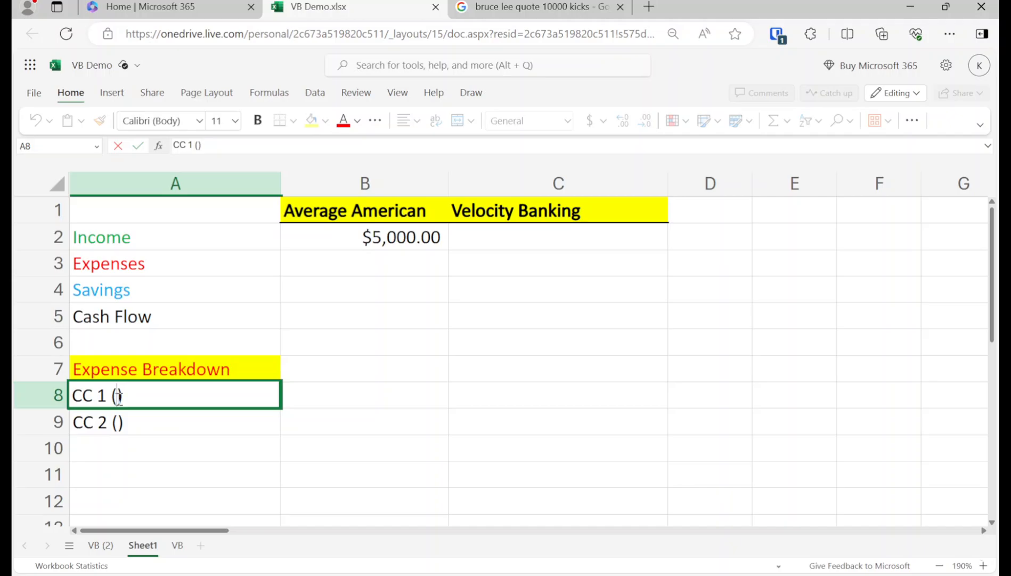
text(5k, 29%)
key(Return)
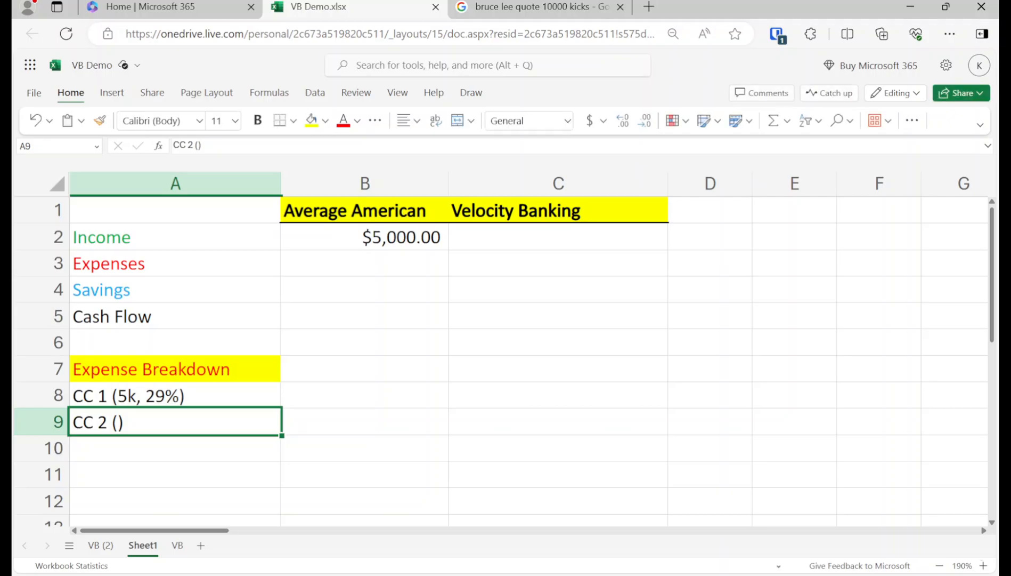
double_click(117, 422)
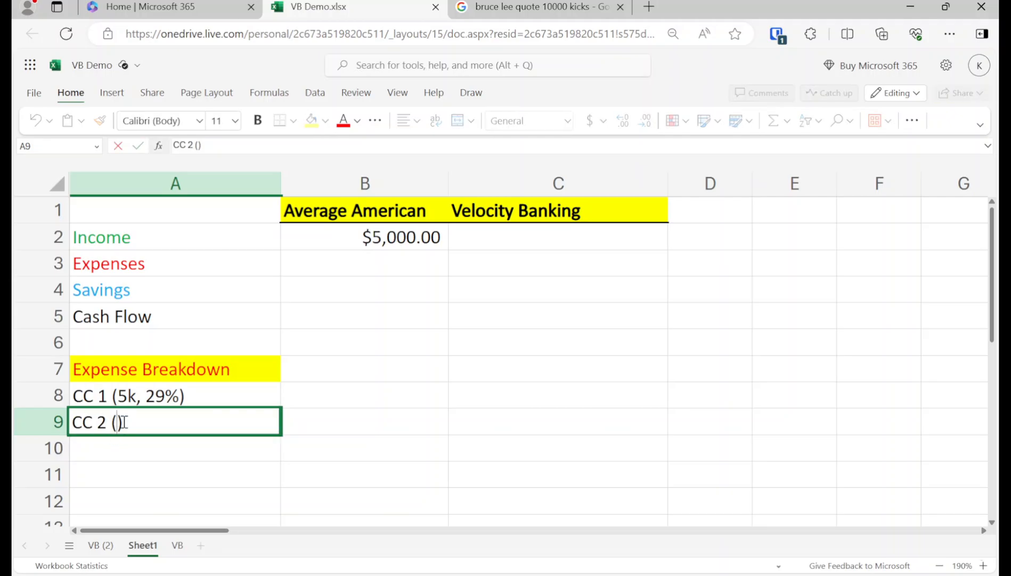
text(4k, 30%)
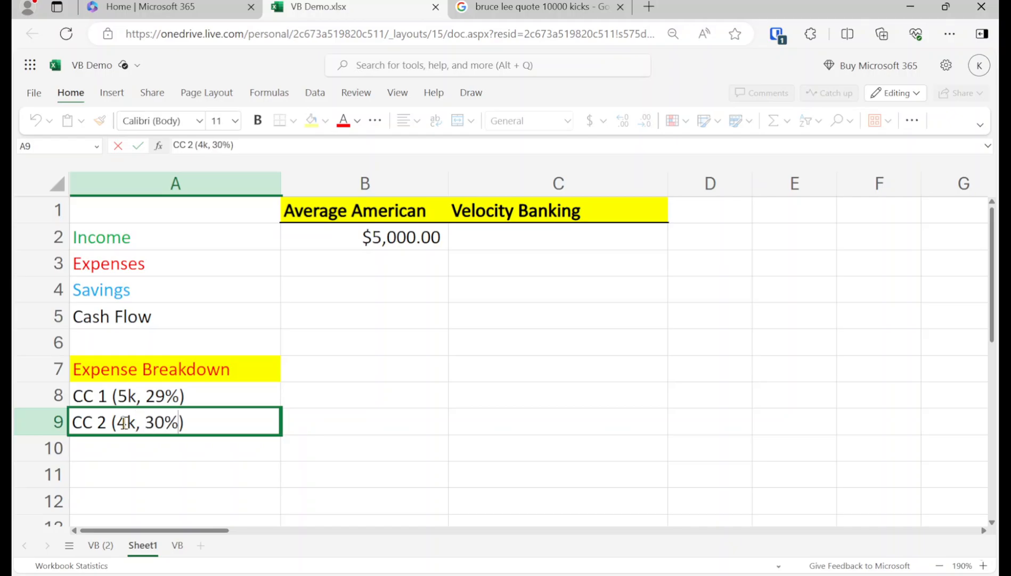
key(Return)
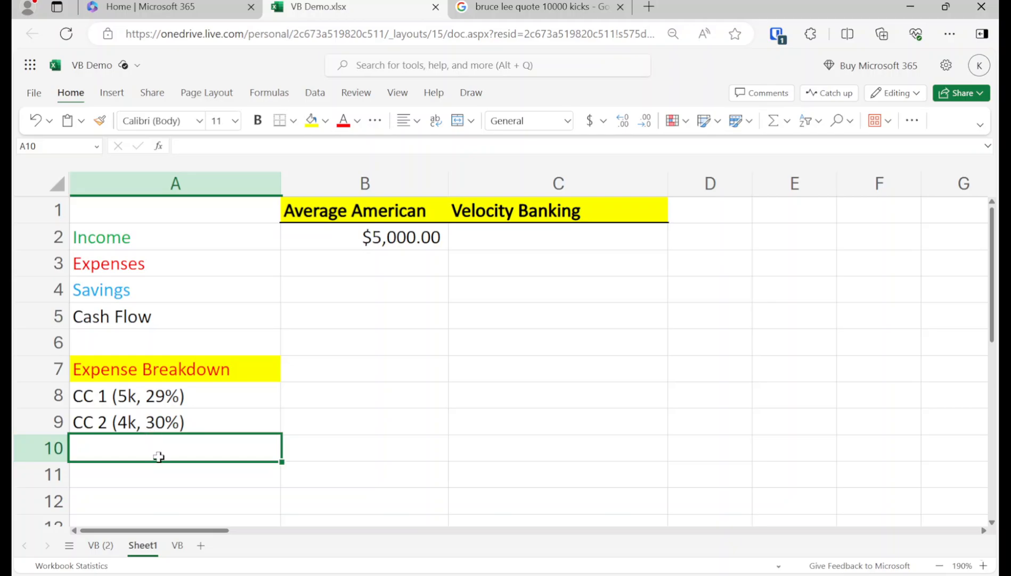
Step: Search Google for 'bankrate min cc payment calculator' and open Bankrate's Minimum Payment Calculator result
click(483, 7)
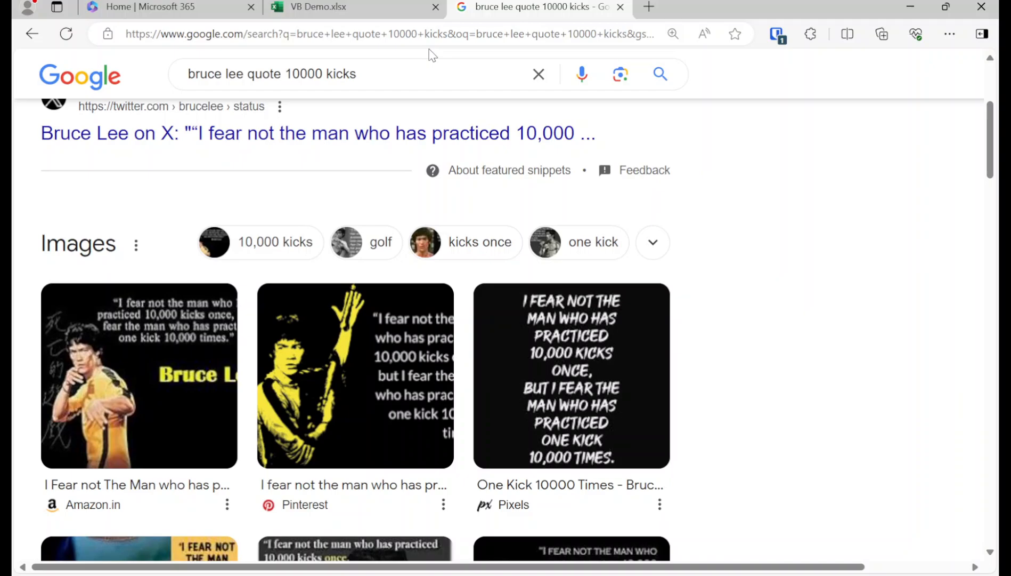
triple_click(382, 79)
text(bankra)
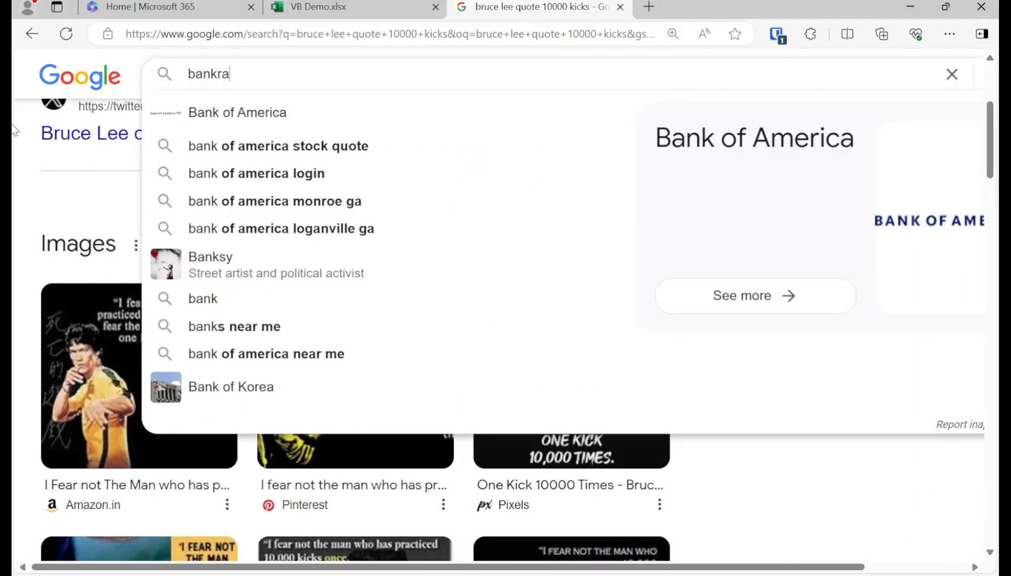
text(te min cc )
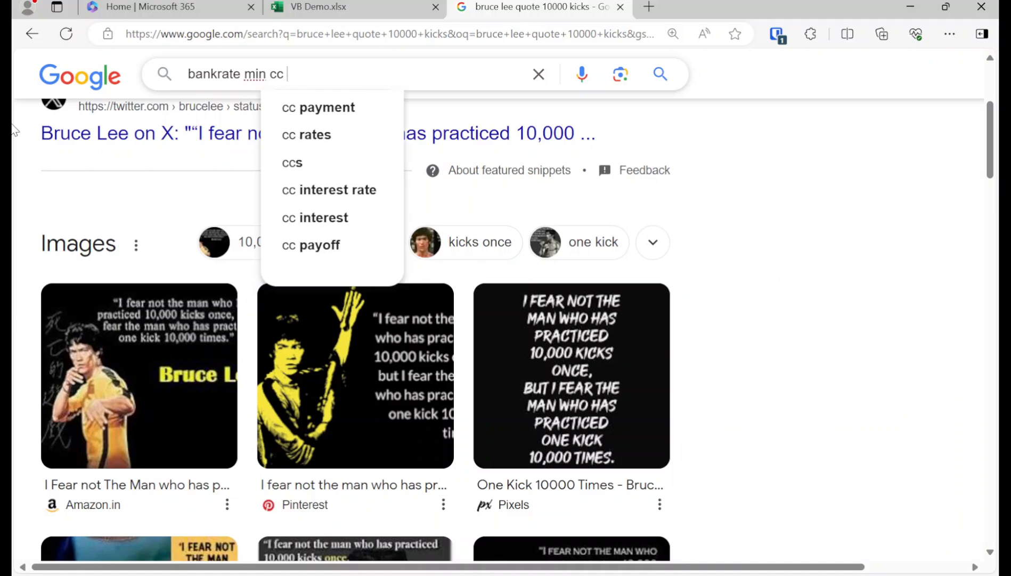
text(payment calculator)
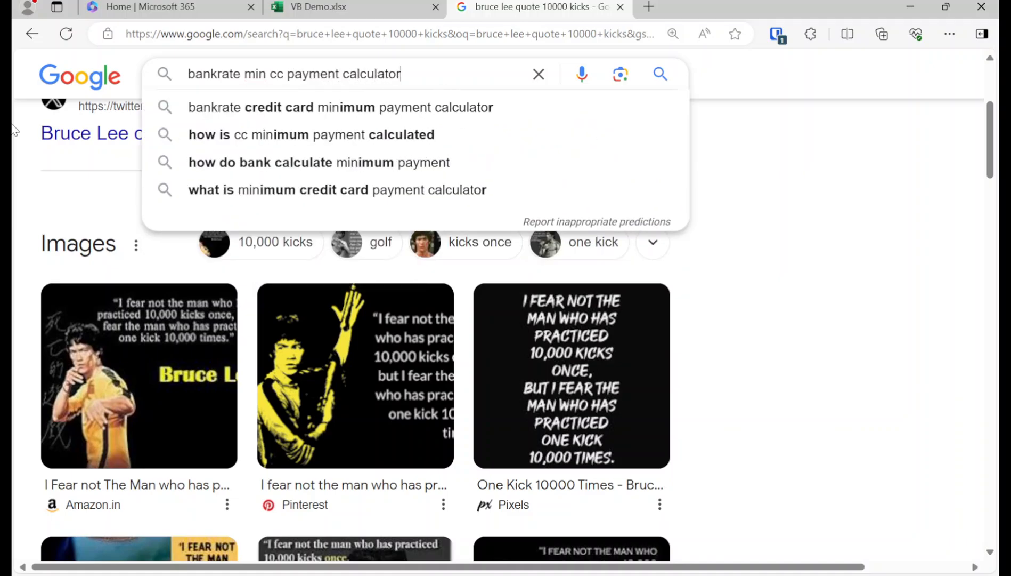
key(Return)
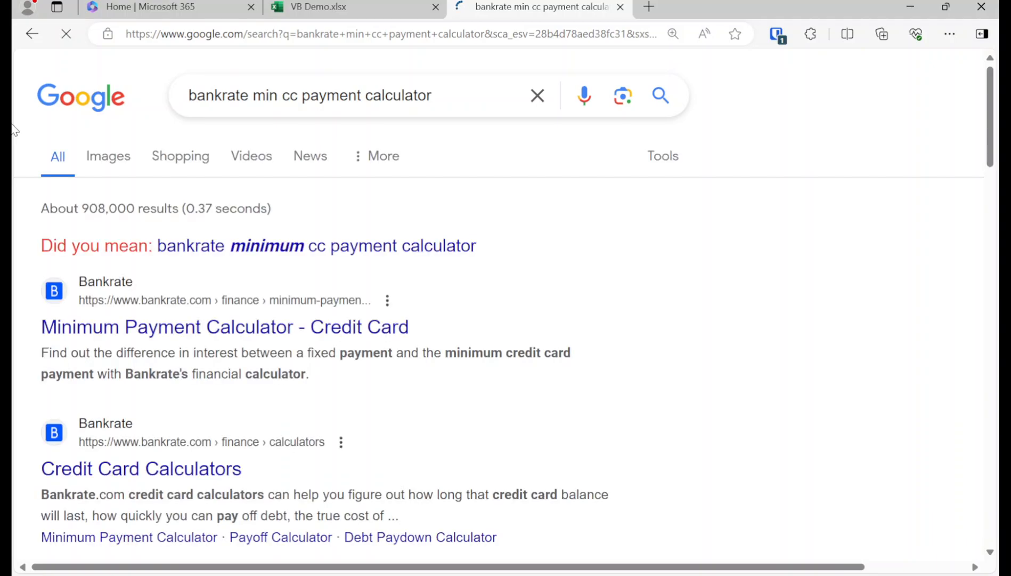
click(165, 330)
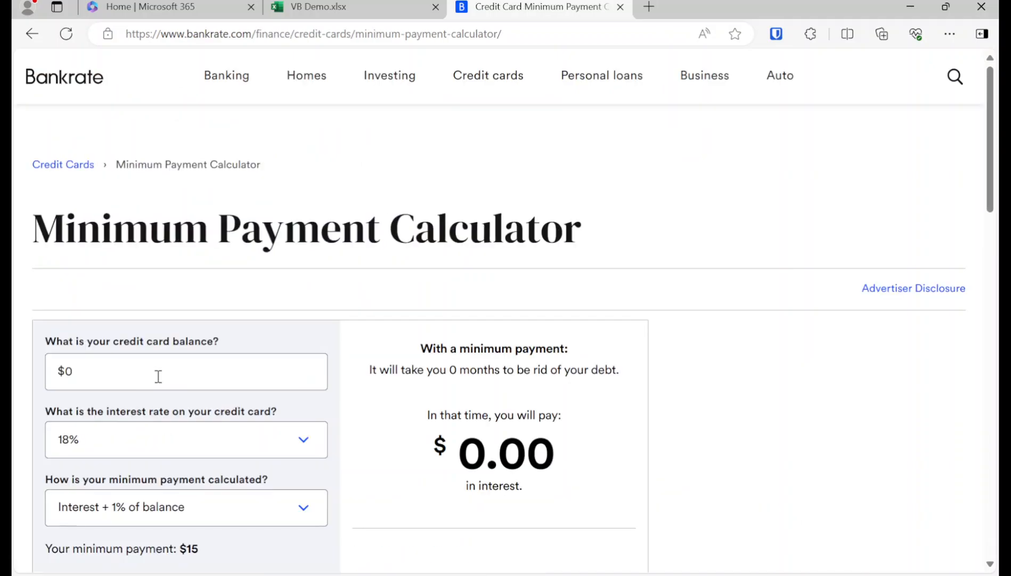
Step: Enter a $5,000 card balance at 29% interest in the Bankrate calculator
click(376, 6)
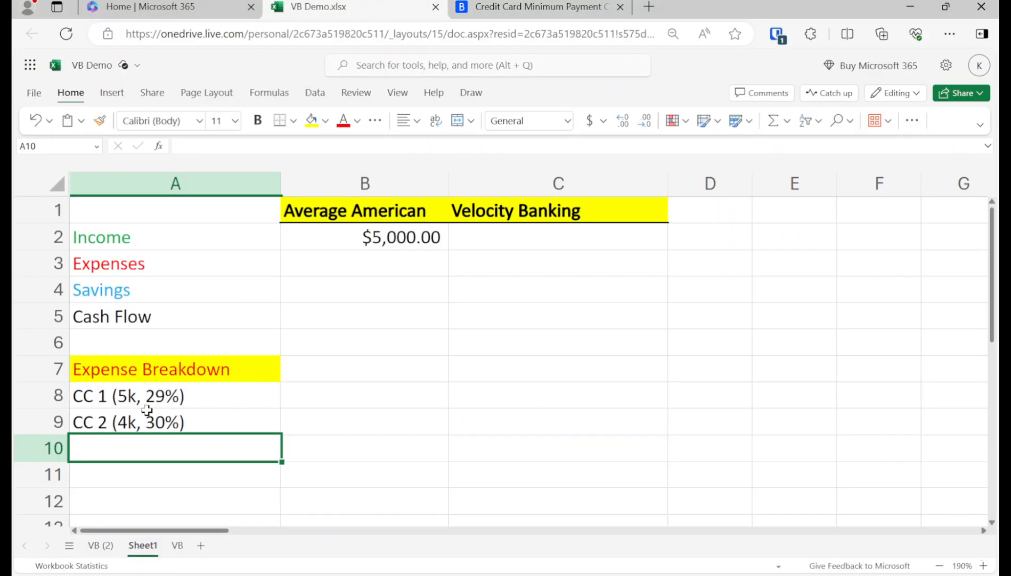
click(586, 6)
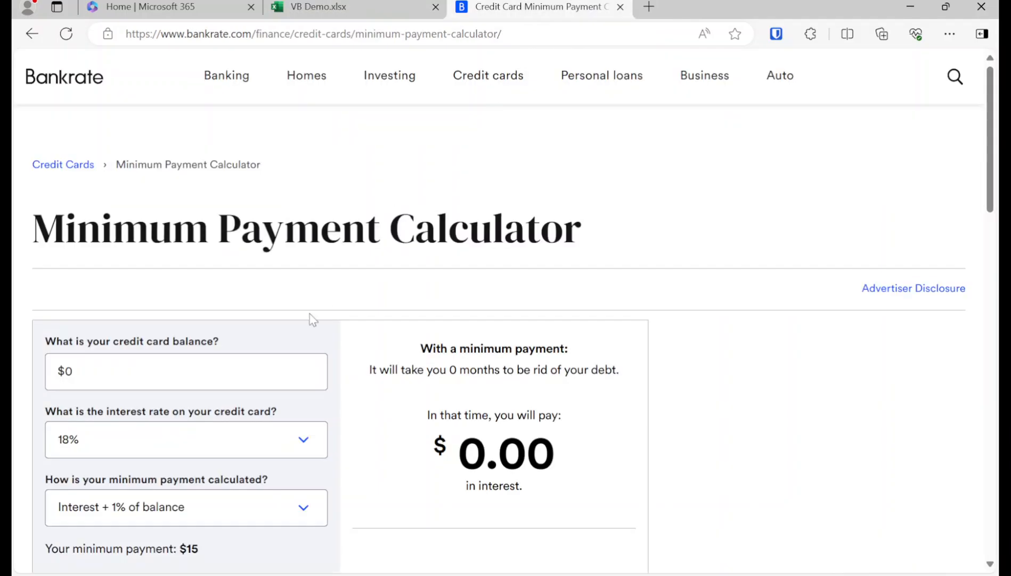
click(216, 380)
text(5000)
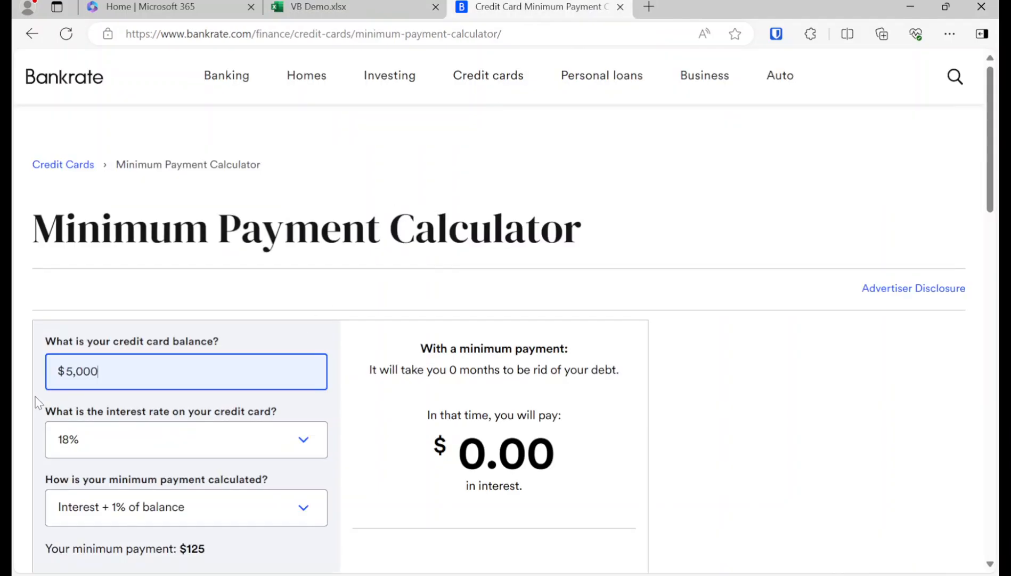
click(304, 438)
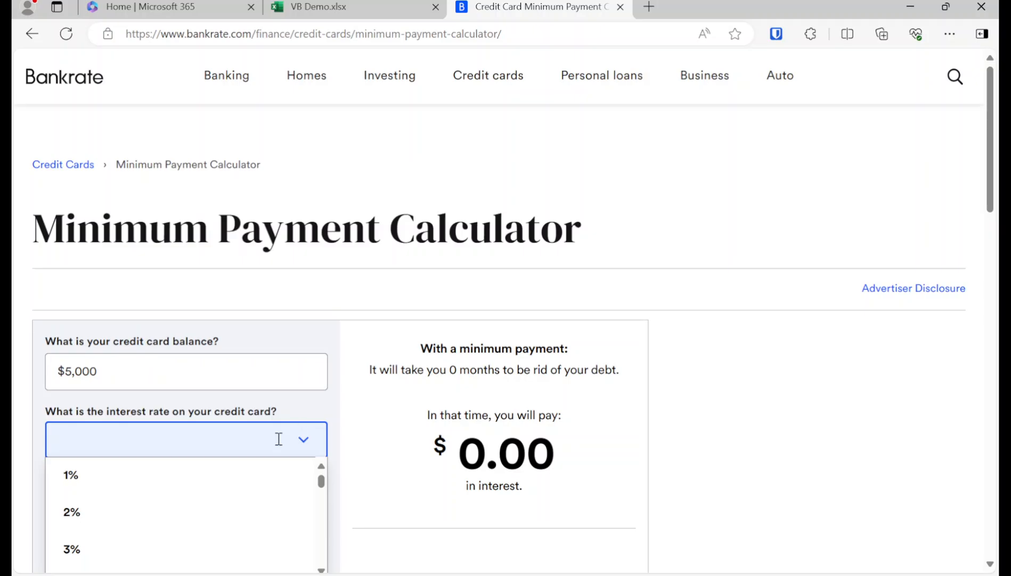
text(29)
click(201, 476)
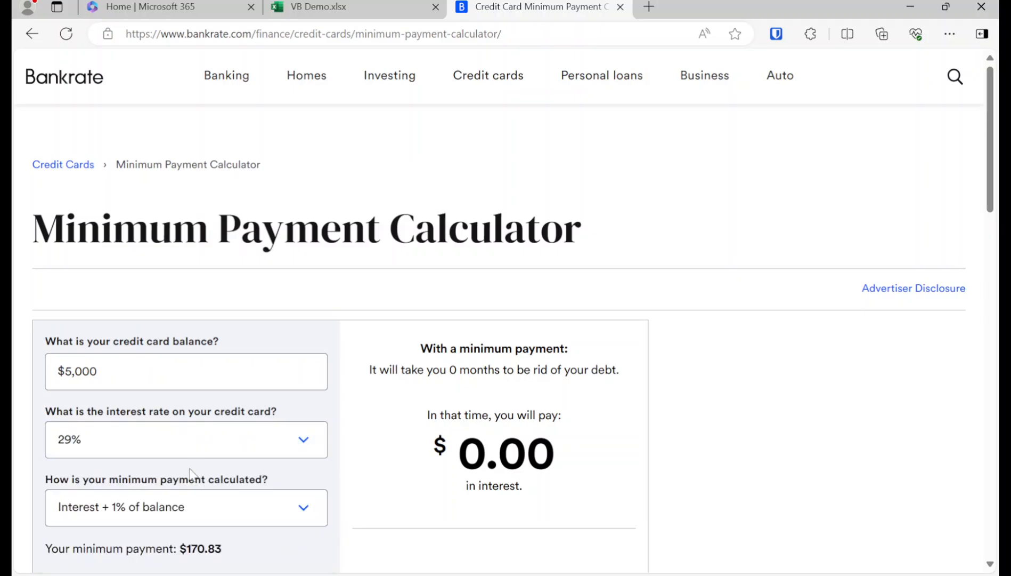
scroll(190, 477, down, 3)
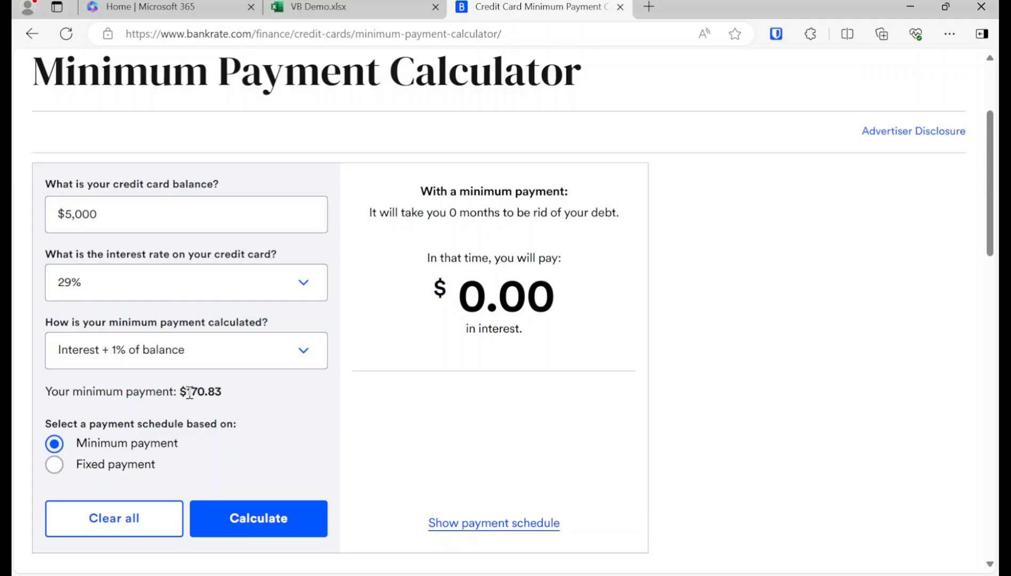
Step: Record CC 1's $170.83 minimum payment in cell B8 of VB Demo
click(319, 7)
click(349, 399)
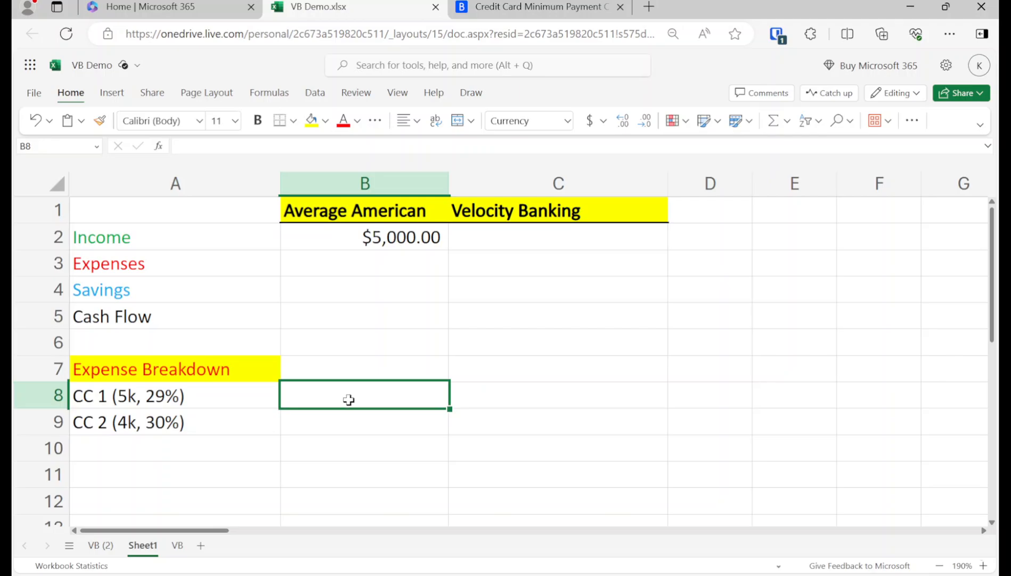
text(170.83)
key(Return)
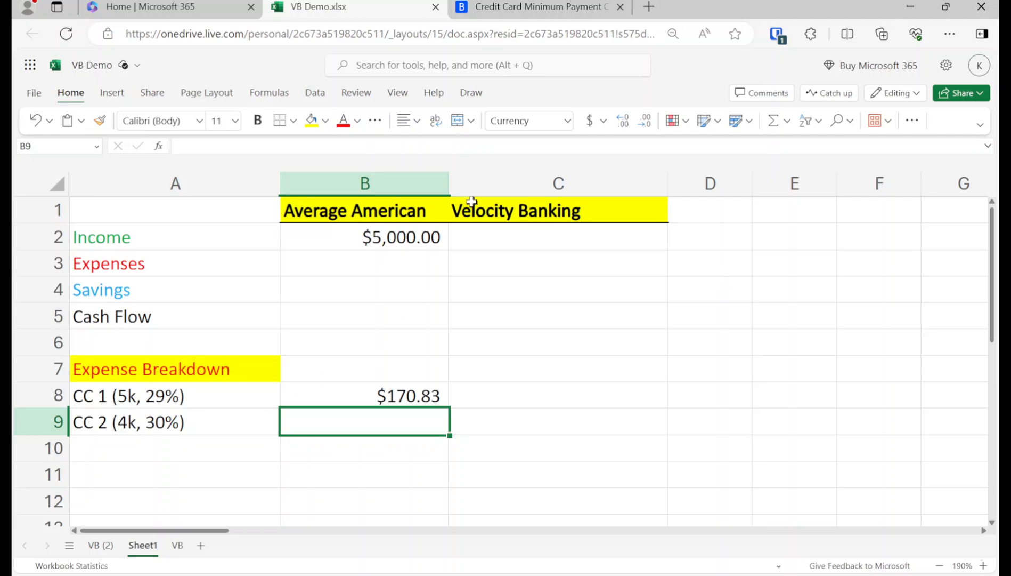
click(533, 6)
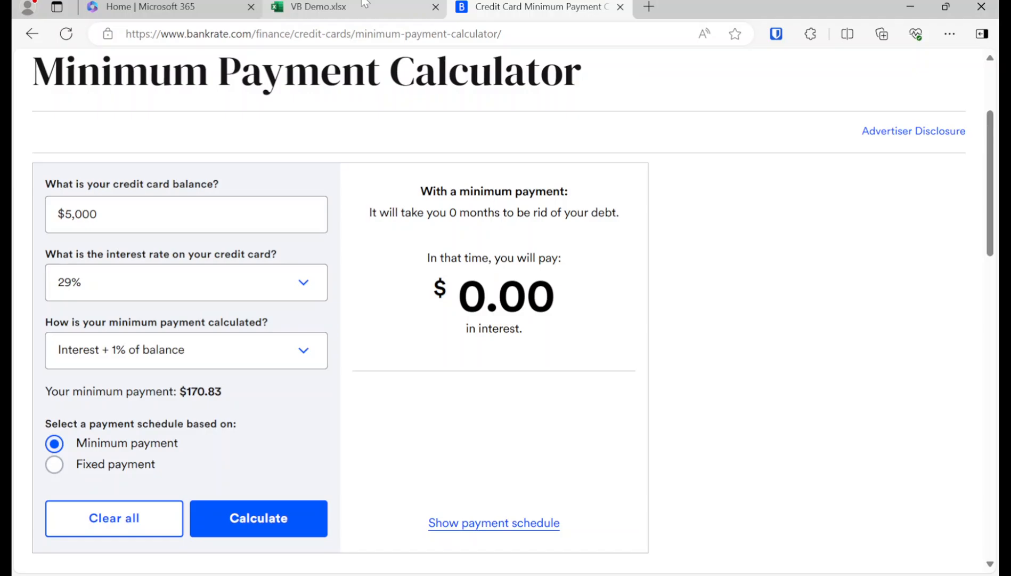
Step: Change the calculator to a $4,000 balance at 30% interest
click(364, 3)
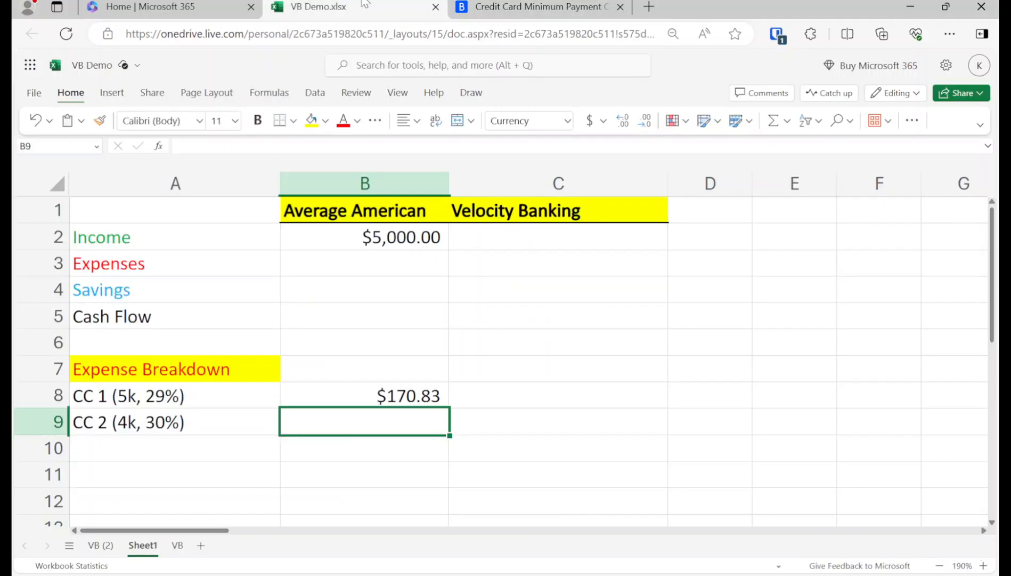
click(522, 14)
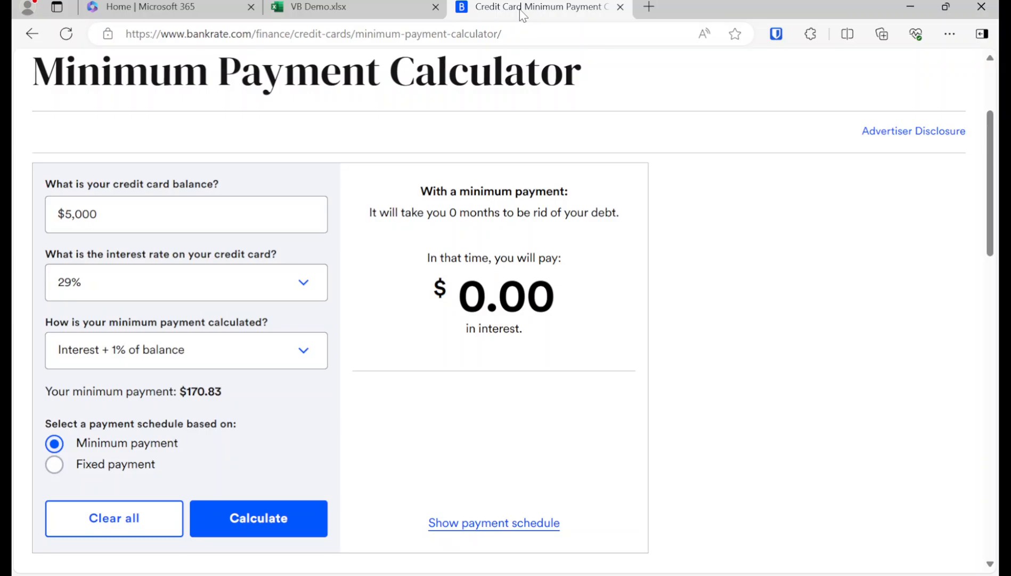
double_click(170, 227)
text(4000)
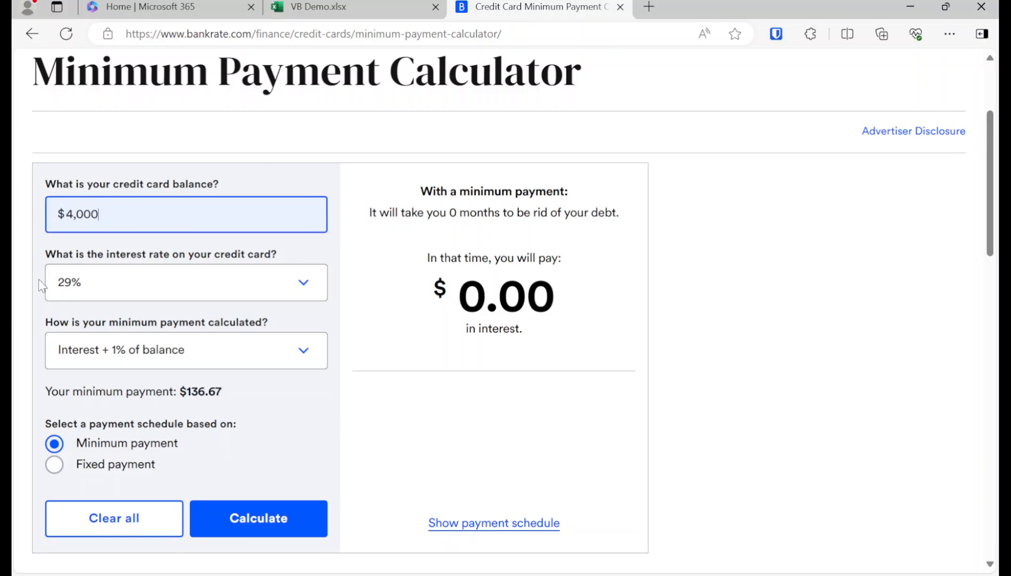
click(96, 272)
click(101, 277)
click(104, 286)
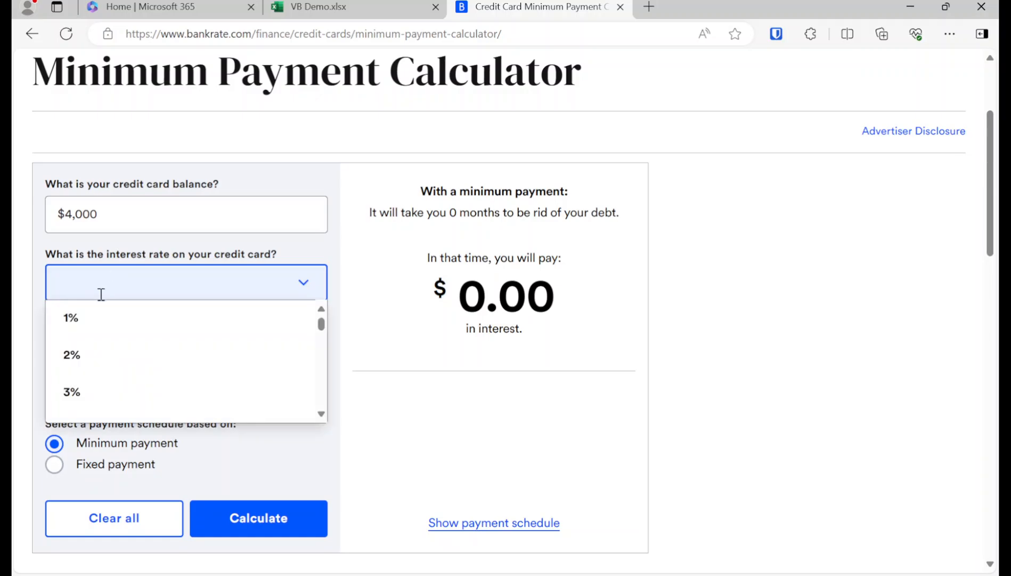
text(30)
click(104, 320)
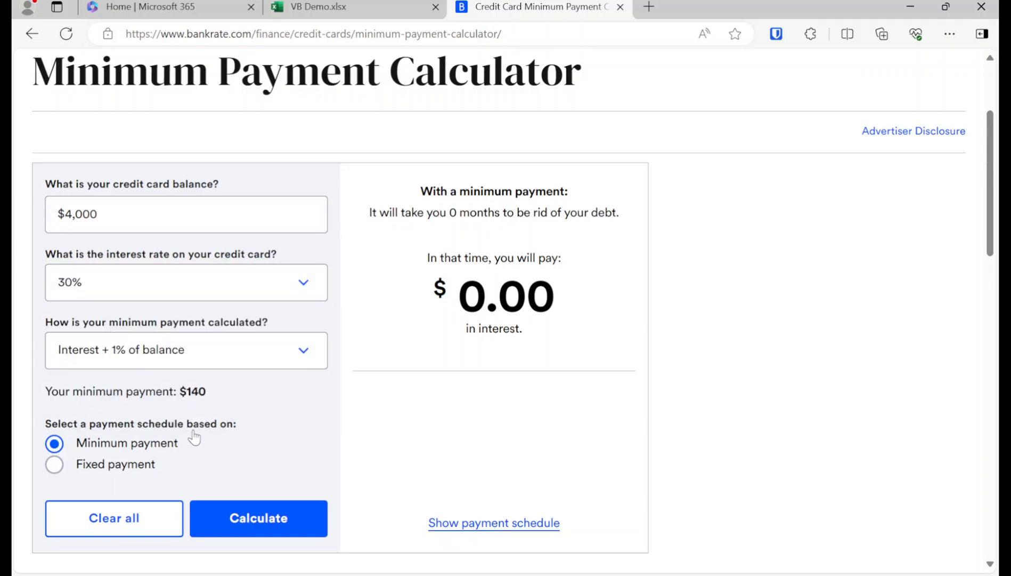
Step: Enter CC 2's minimum payment of 140 in cell B9
click(380, 4)
text(140)
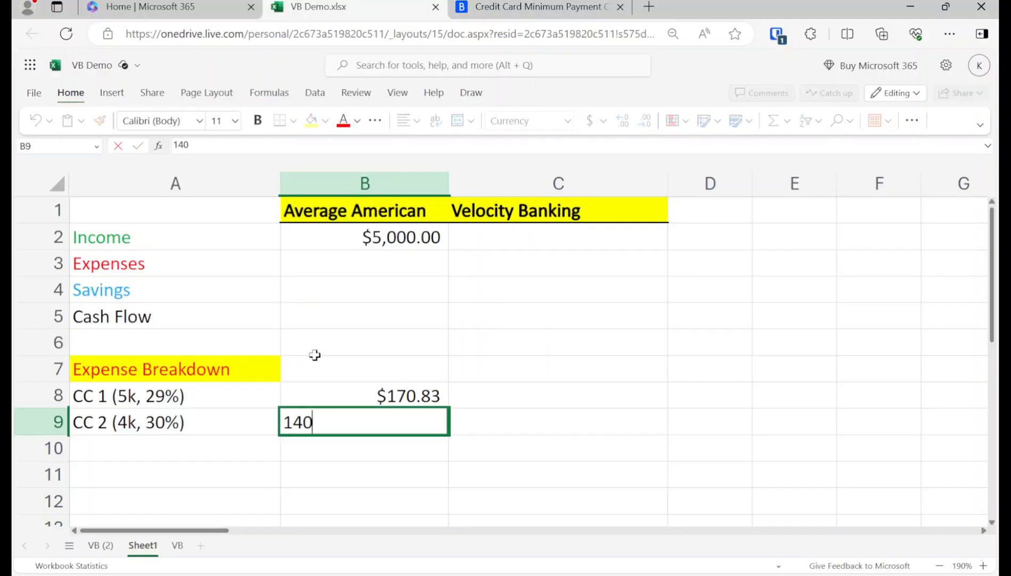
key(Return)
key(Left)
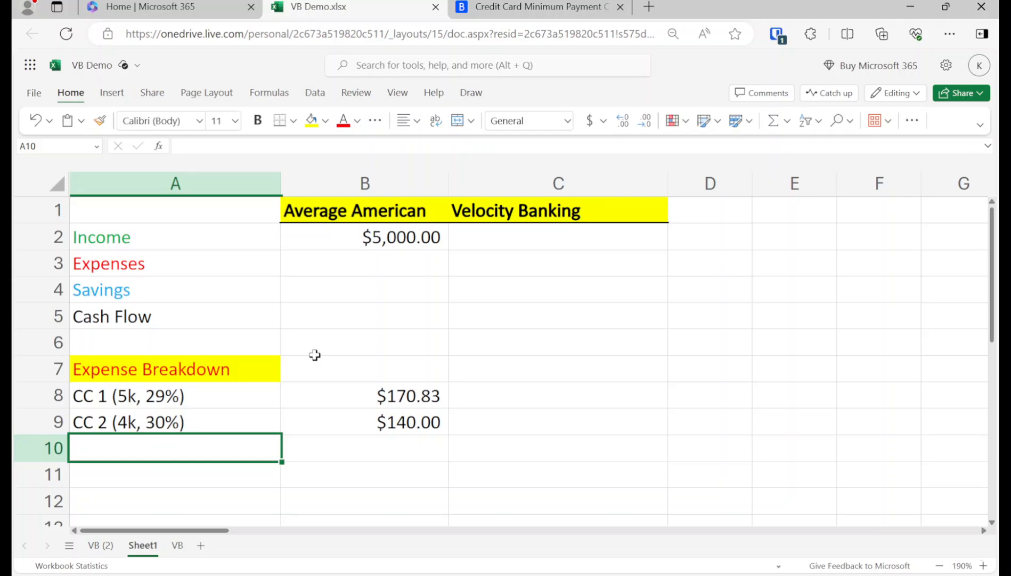
click(484, 12)
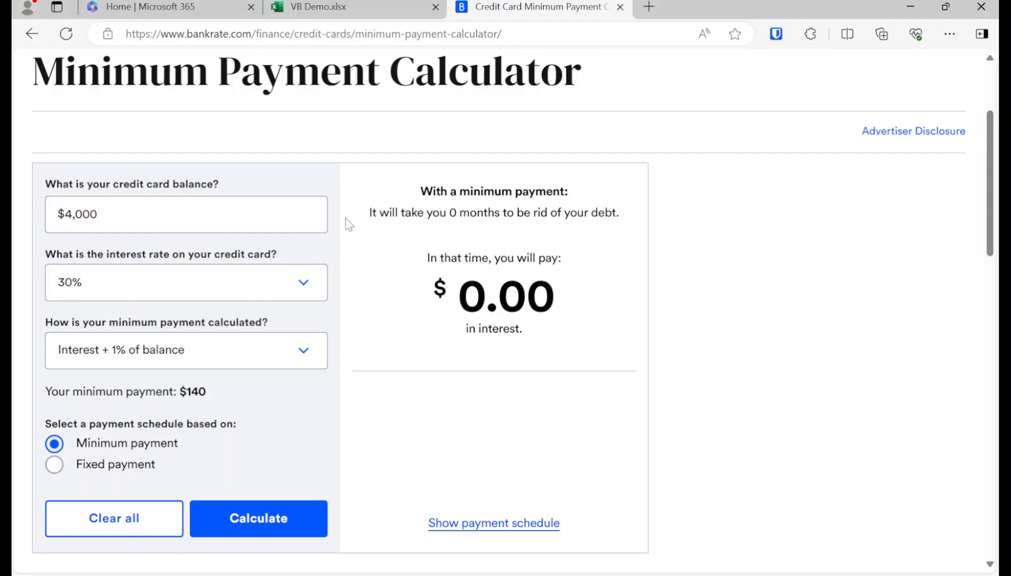
scroll(345, 217, up, 3)
Step: Search 'calculator.net loan amortization', open its Amortization Calculator, then return to VB Demo
click(347, 25)
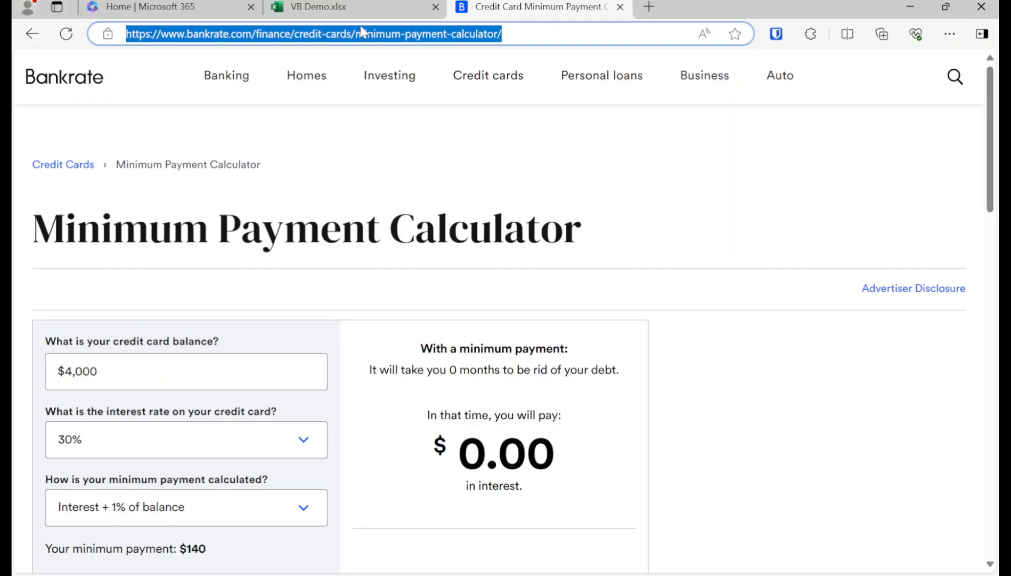
text(c)
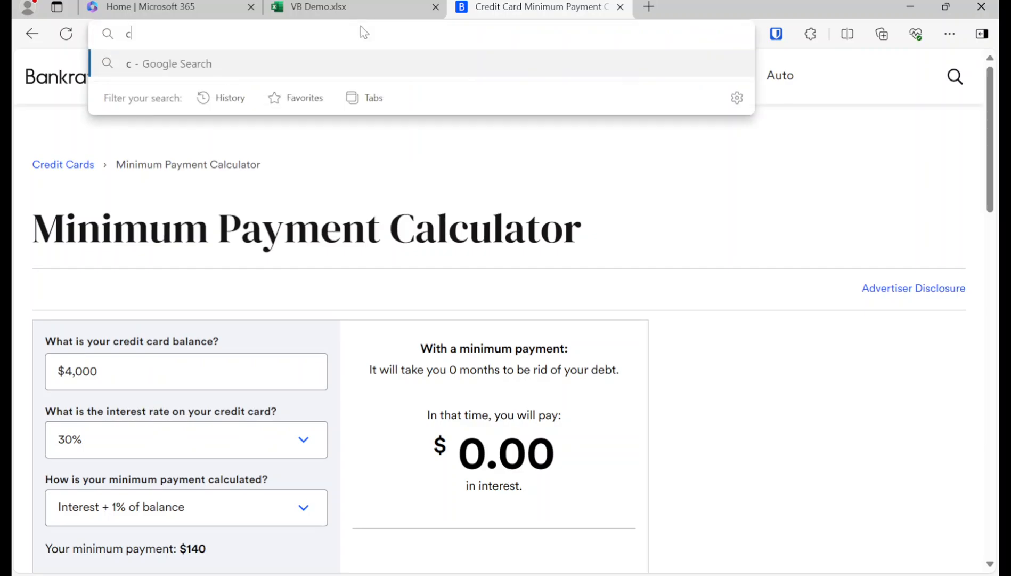
text(alculato)
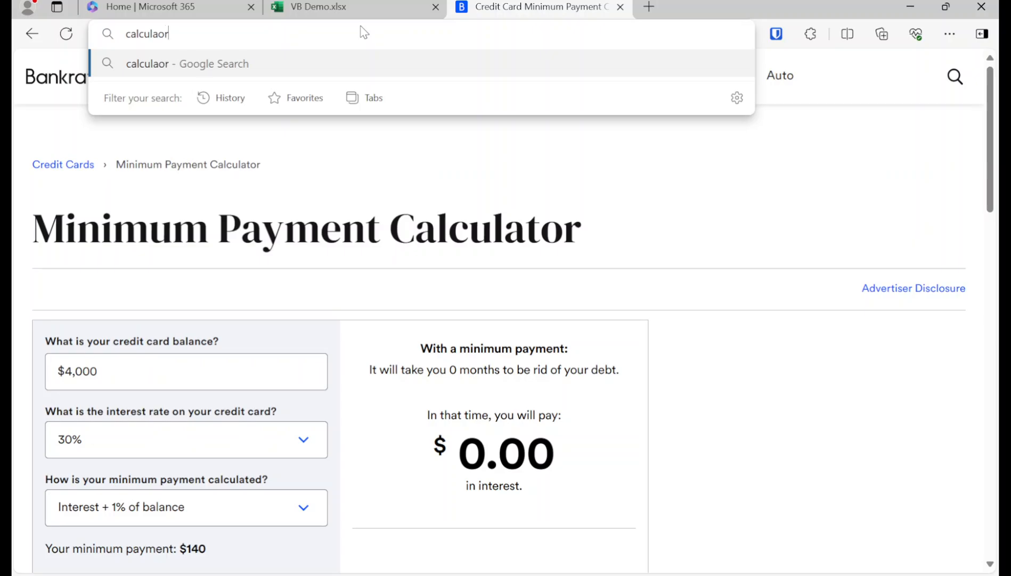
text(r.net loa)
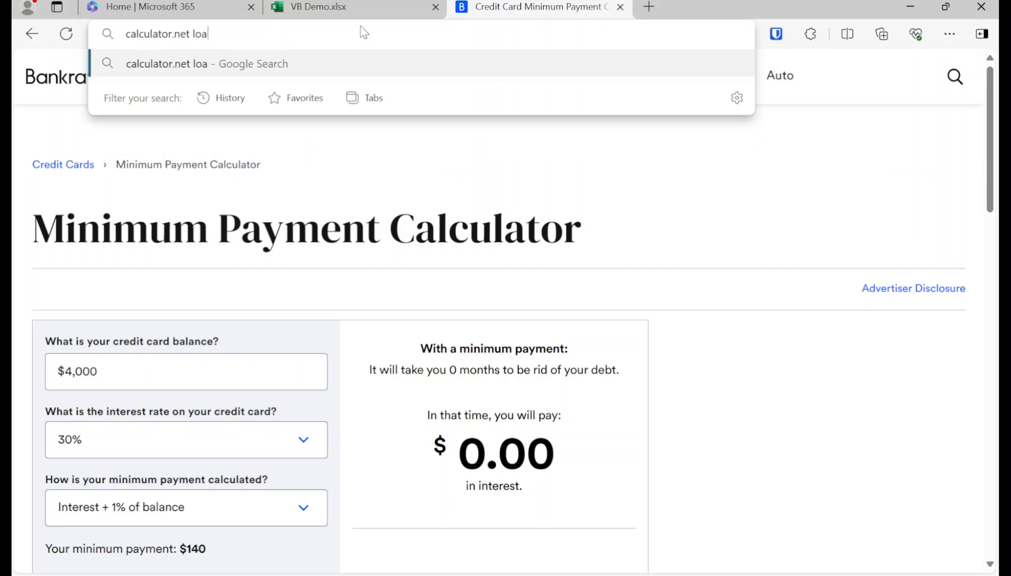
text(n amortization)
key(Return)
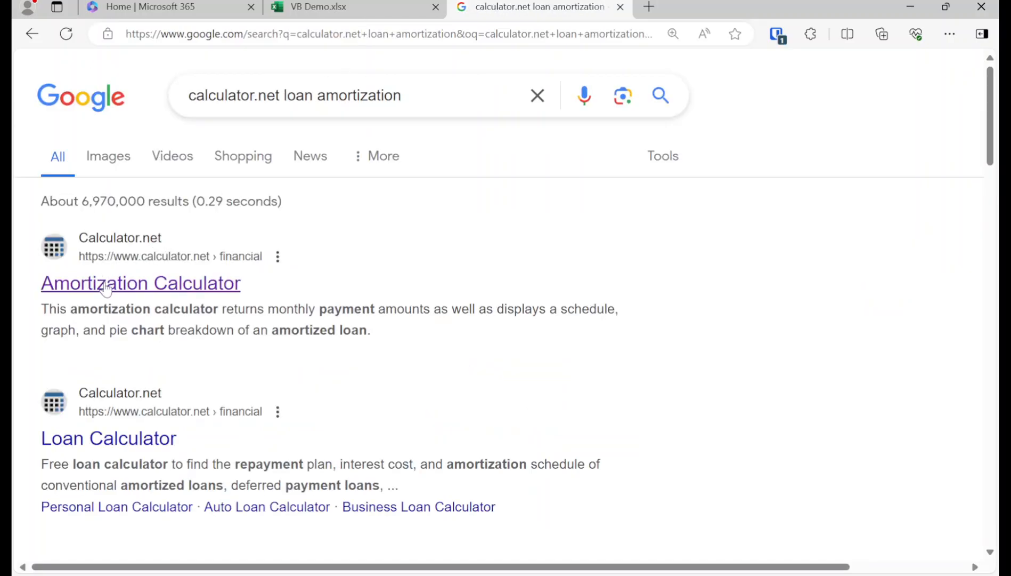
click(107, 286)
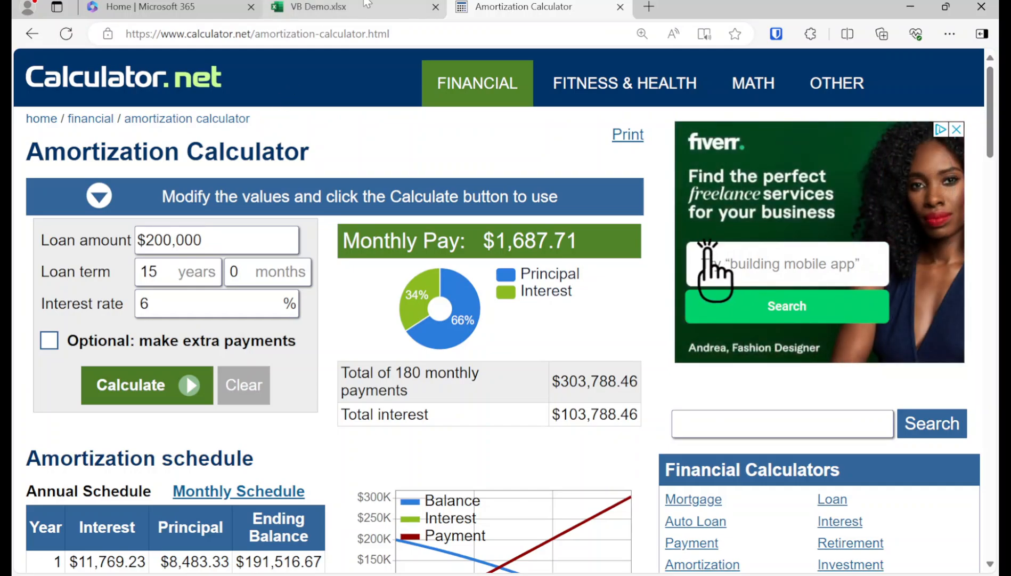
click(367, 6)
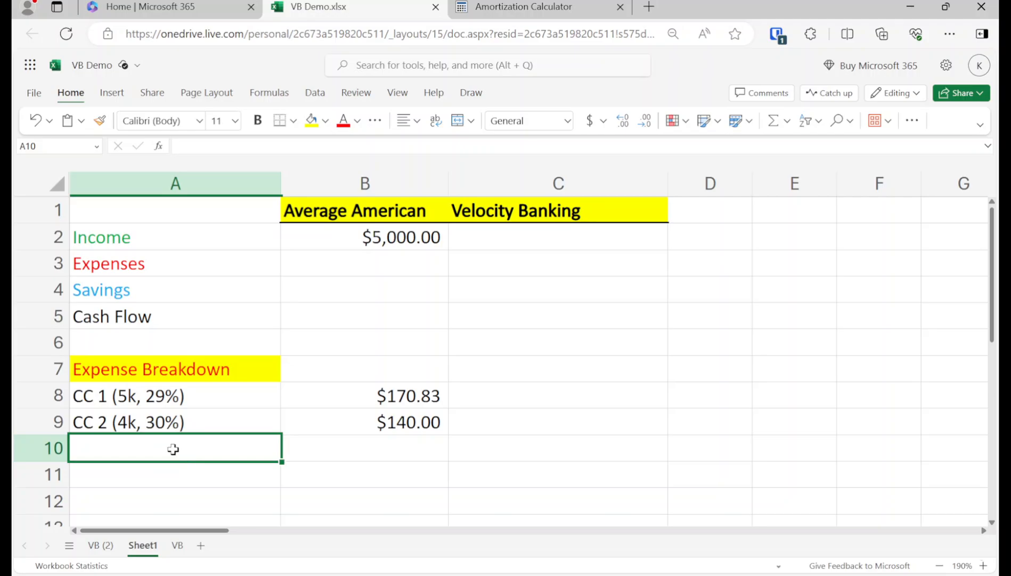
Step: Type the label 'Student Loan (30k, 5%)' into A10 below the CC 2 row
text(Stu)
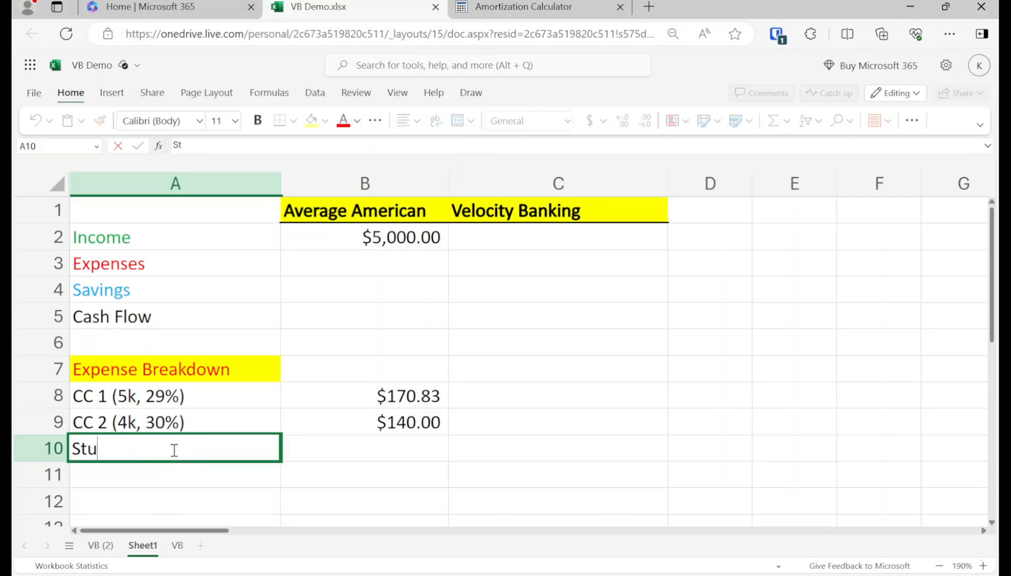
text(dent Loan ()
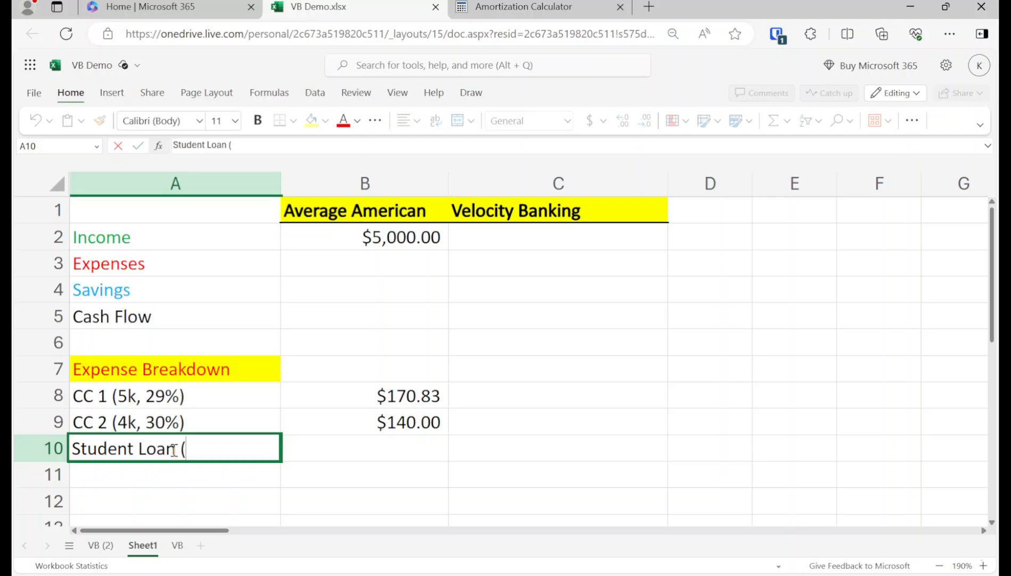
text(30k)
text(5)
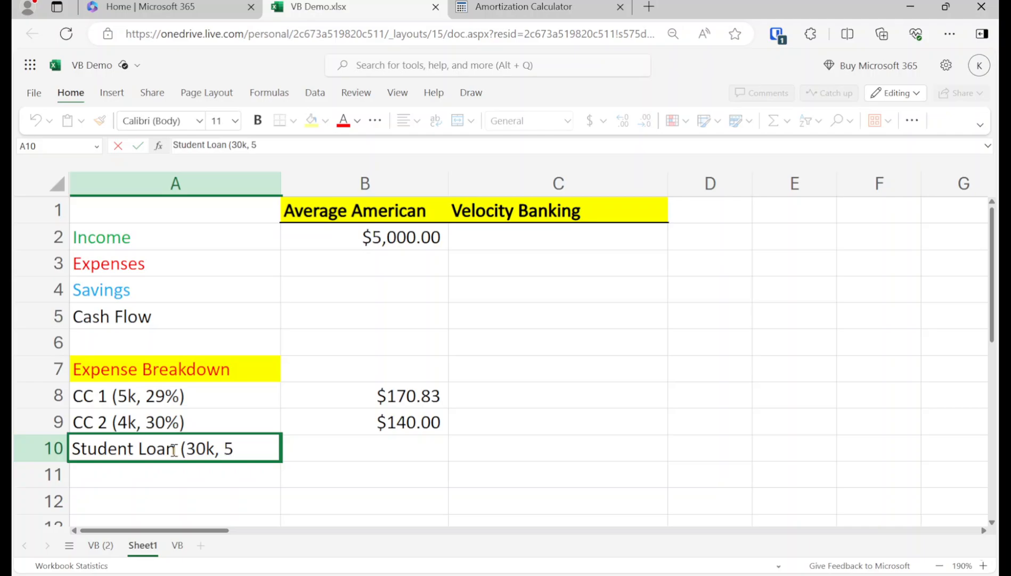
text(/5)
key(BackSpace)
key(BackSpace)
text(%))
key(Return)
key(Up)
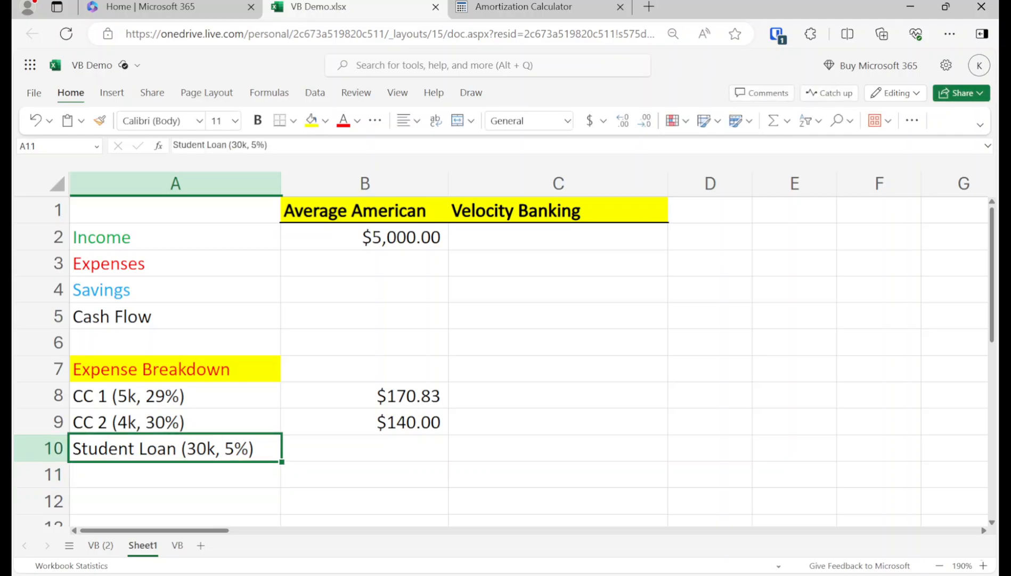
key(Right)
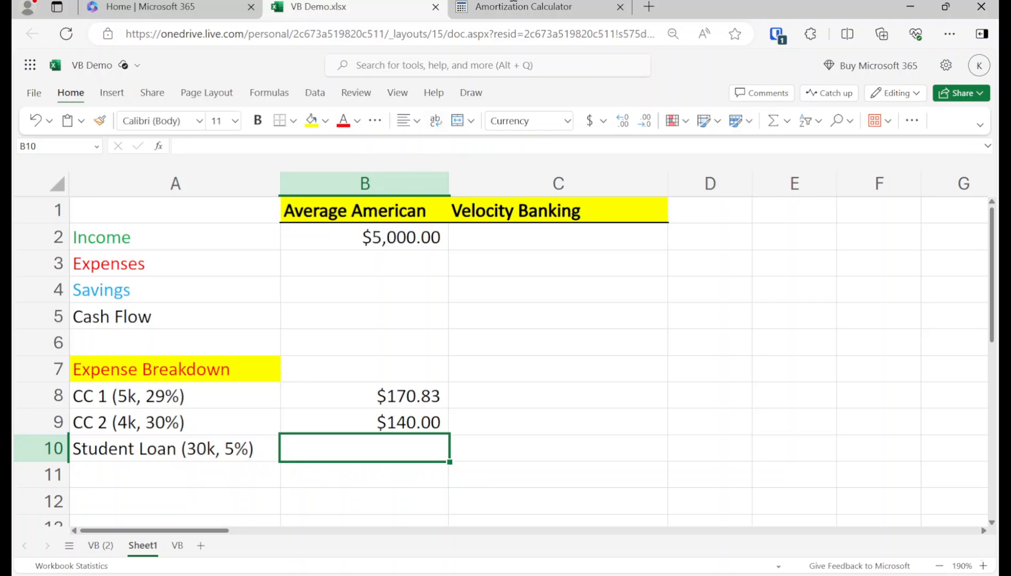
Step: Calculate amortization for a $30,000 loan over 10 years at 5% interest
click(521, 7)
double_click(254, 240)
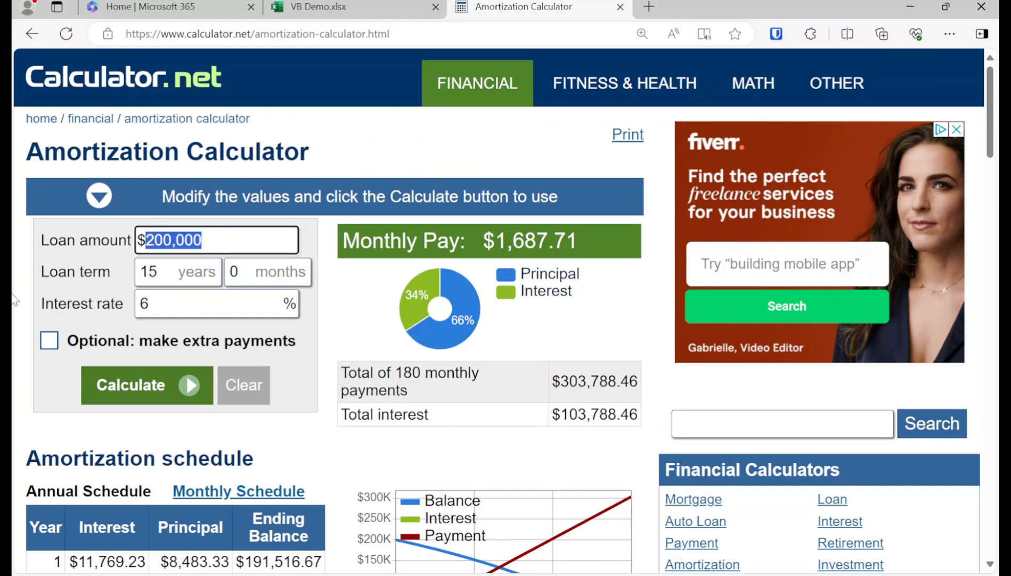
text(30000)
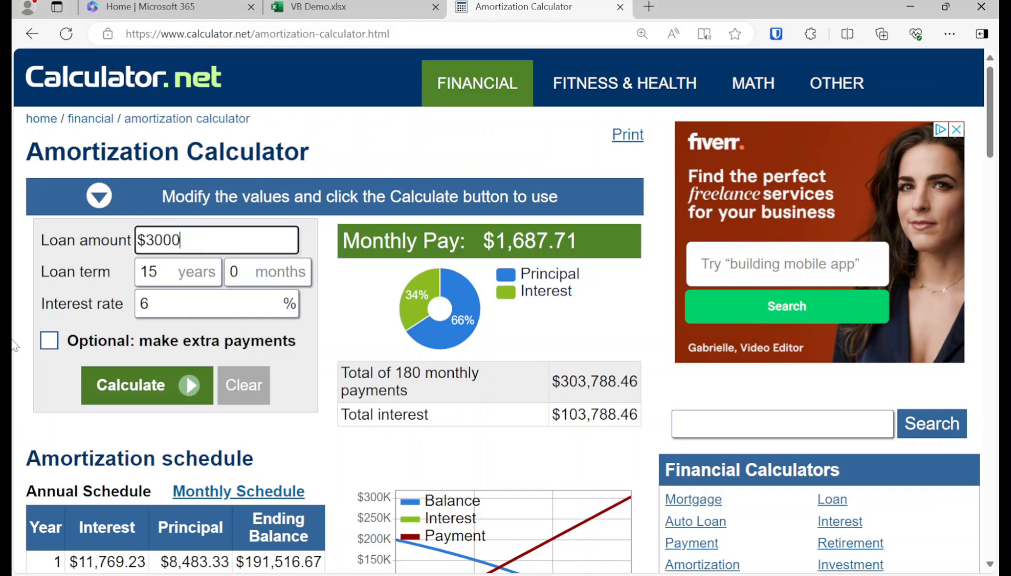
double_click(154, 265)
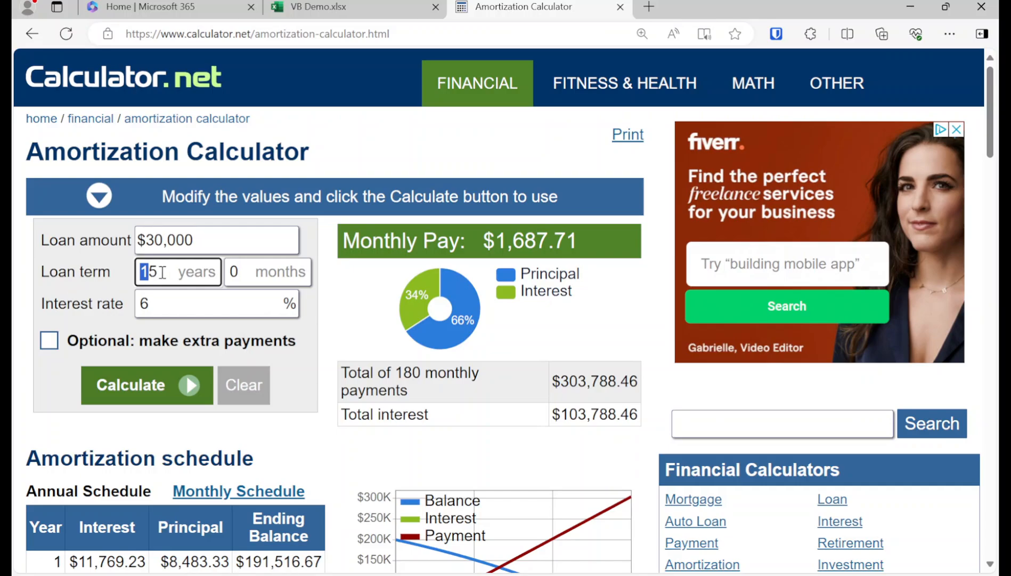
text(10)
double_click(209, 296)
text(5)
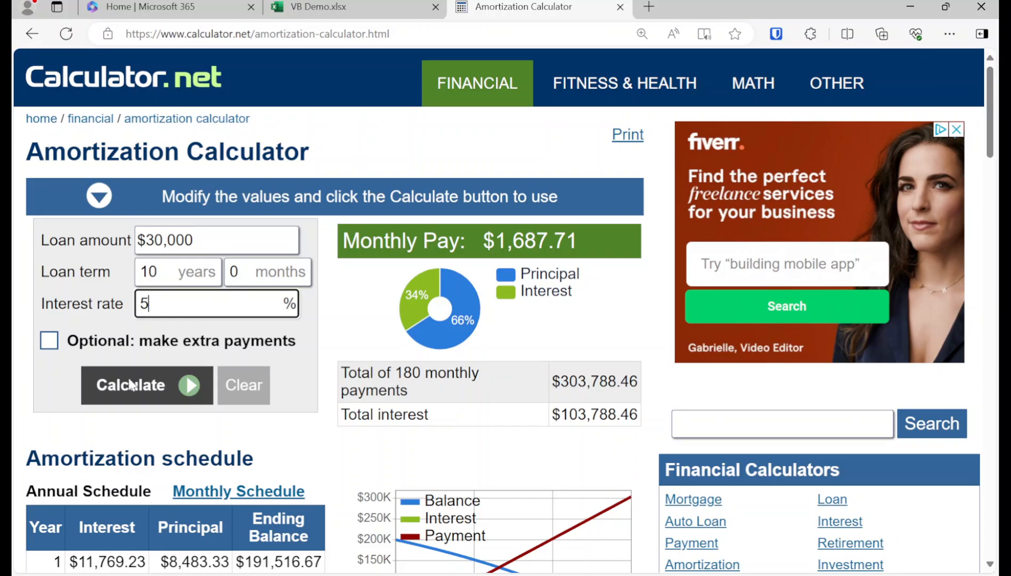
click(131, 384)
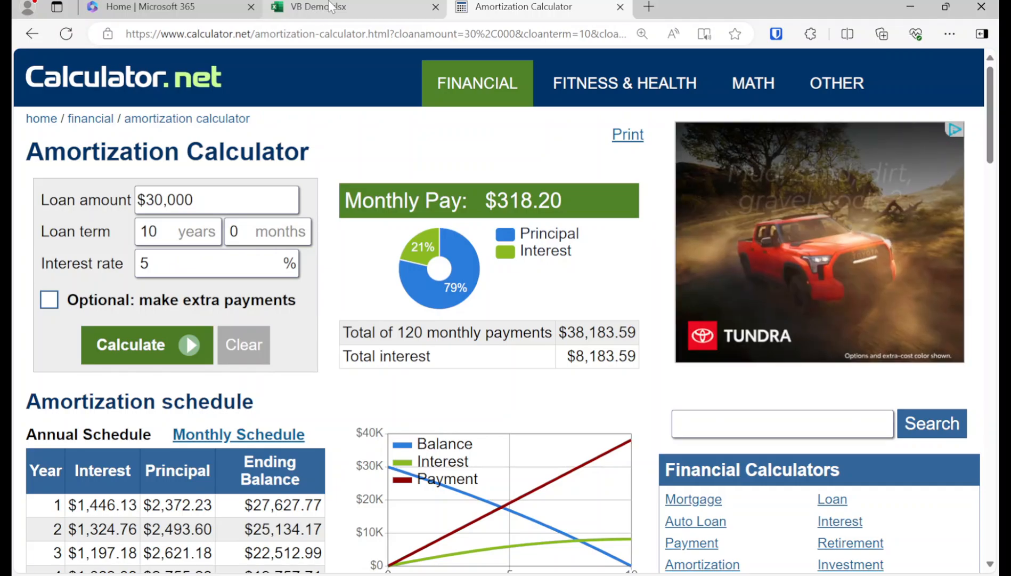
Step: Enter the 318.20 student loan payment in B10
click(325, 8)
text(318.2)
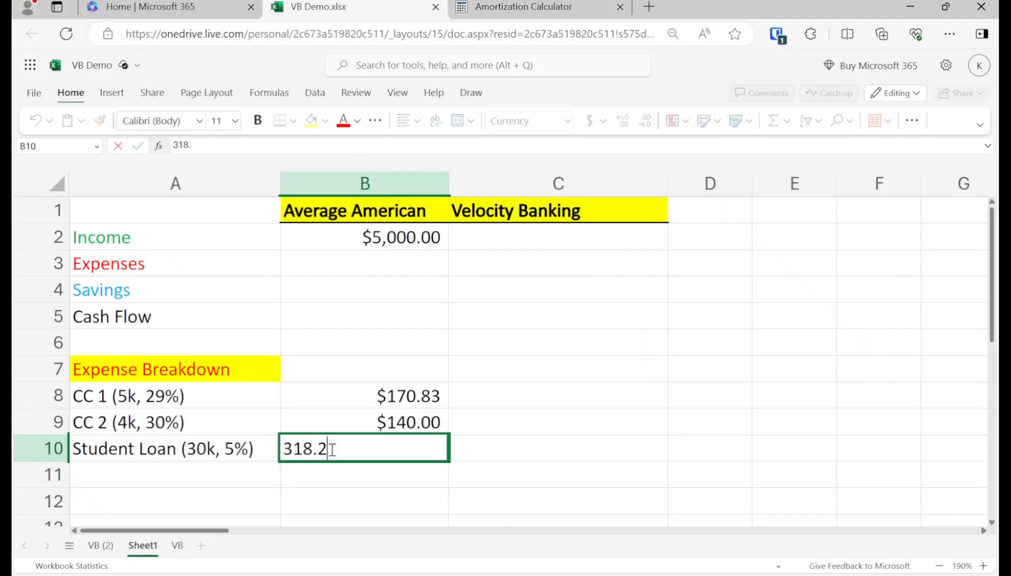
key(Return)
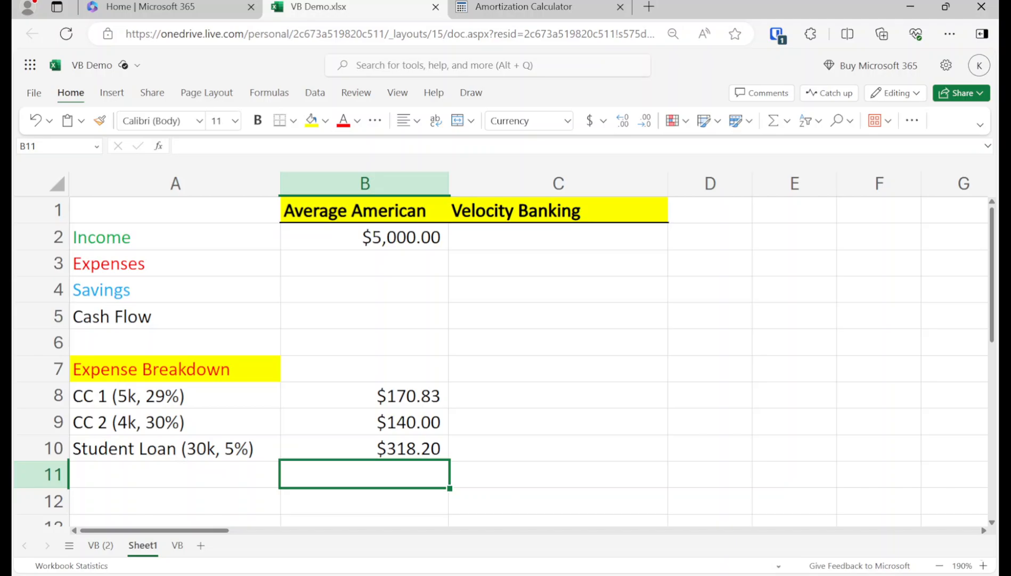
Step: Label A11 as Rent
key(Left)
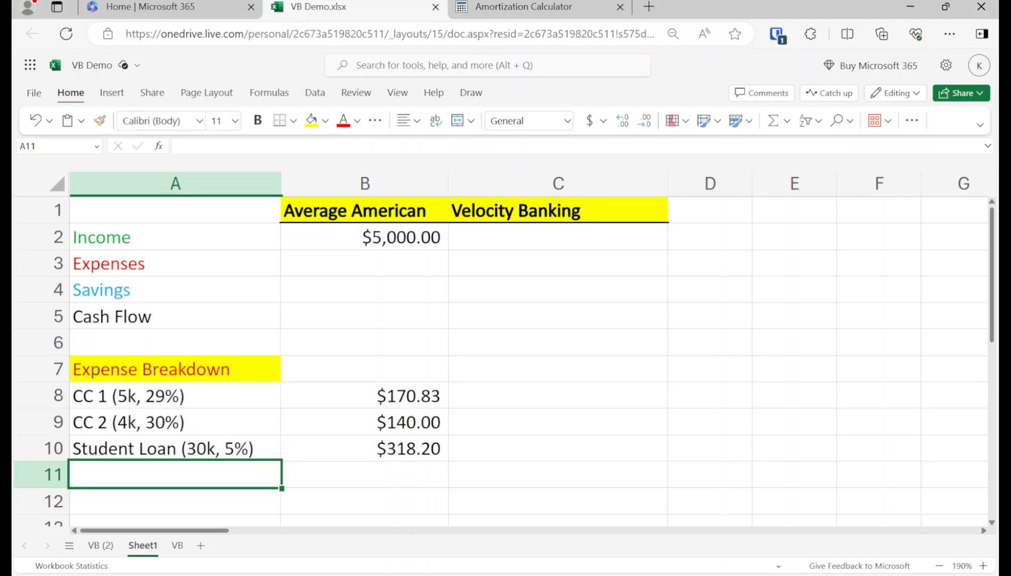
text(Other ()
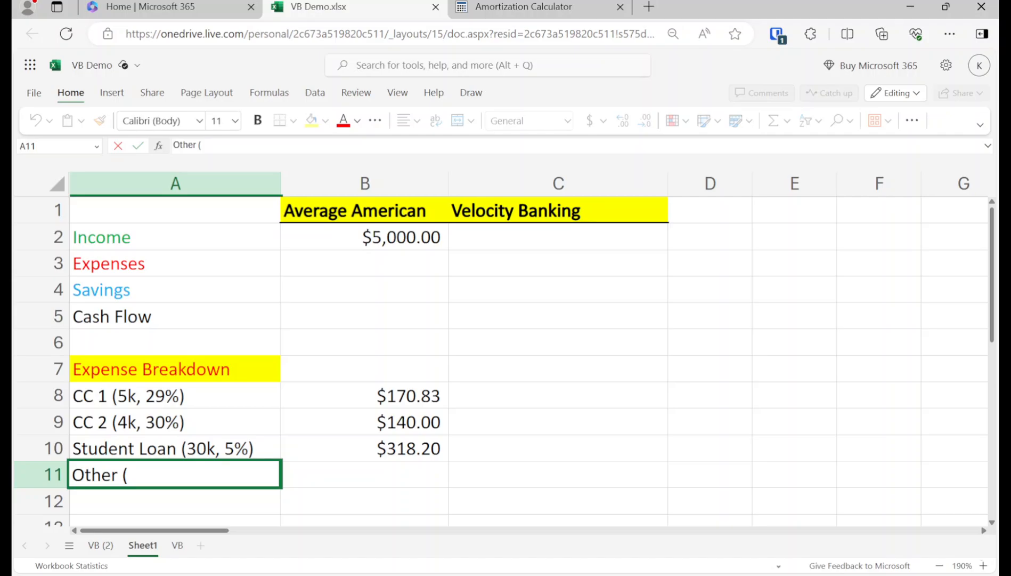
key(BackSpace)
key(BackSpace)
key(BackSpace)
key(BackSpace)
key(BackSpace)
key(BackSpace)
key(BackSpace)
text(Rent)
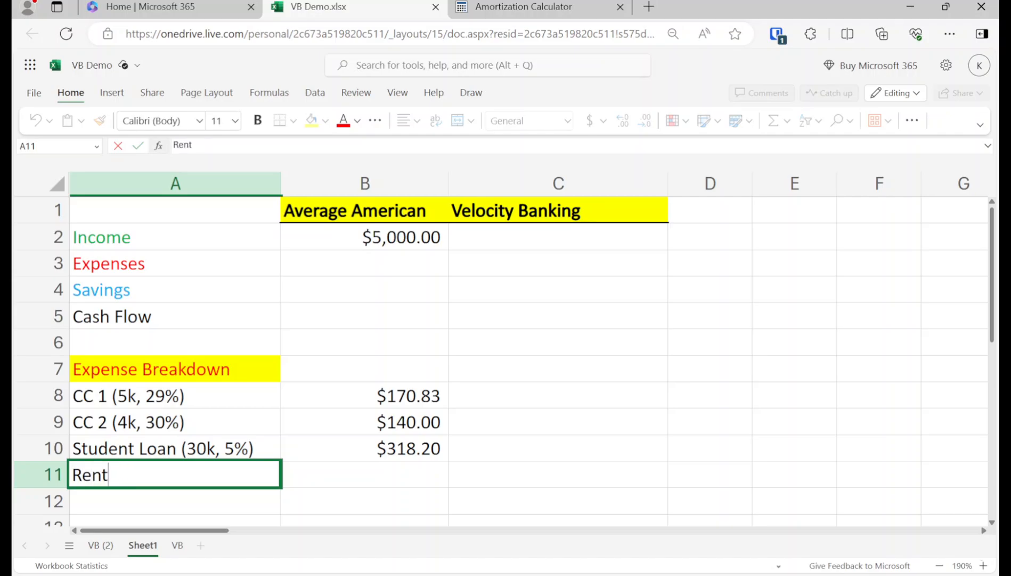
key(Return)
Step: Label A12 as 'Other (Food, Gas, Ins)'
text(Gener)
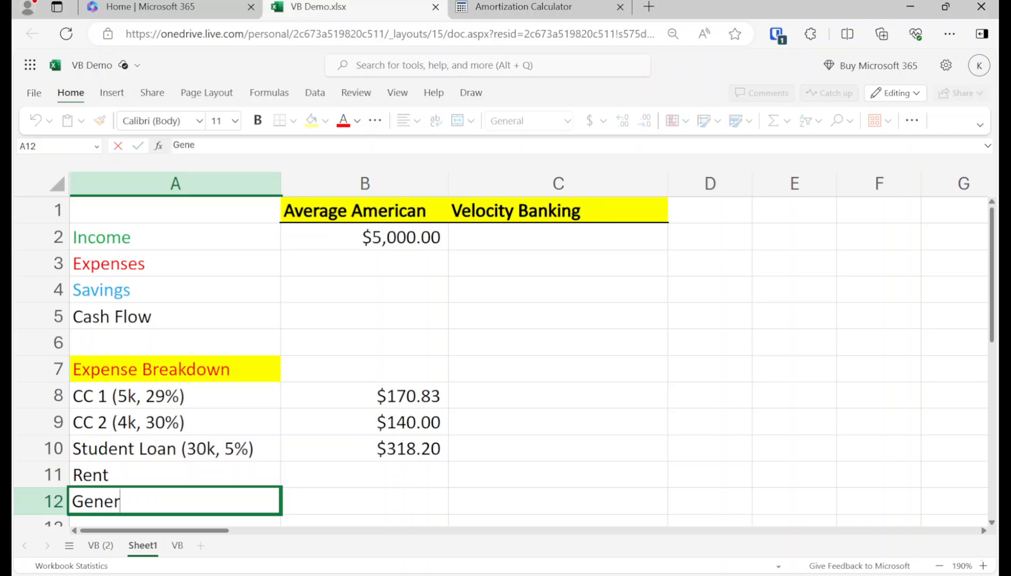
text(al)
key(BackSpace)
key(BackSpace)
key(BackSpace)
key(BackSpace)
key(BackSpace)
key(BackSpace)
key(BackSpace)
text(O)
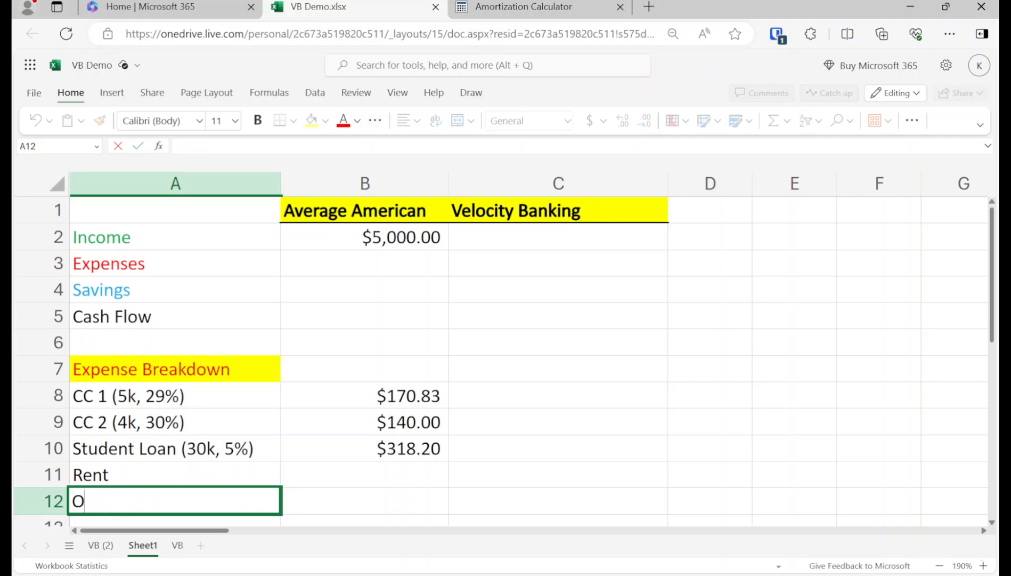
text(ther (Food, Gas, Ins))
key(Return)
key(Up)
key(Up)
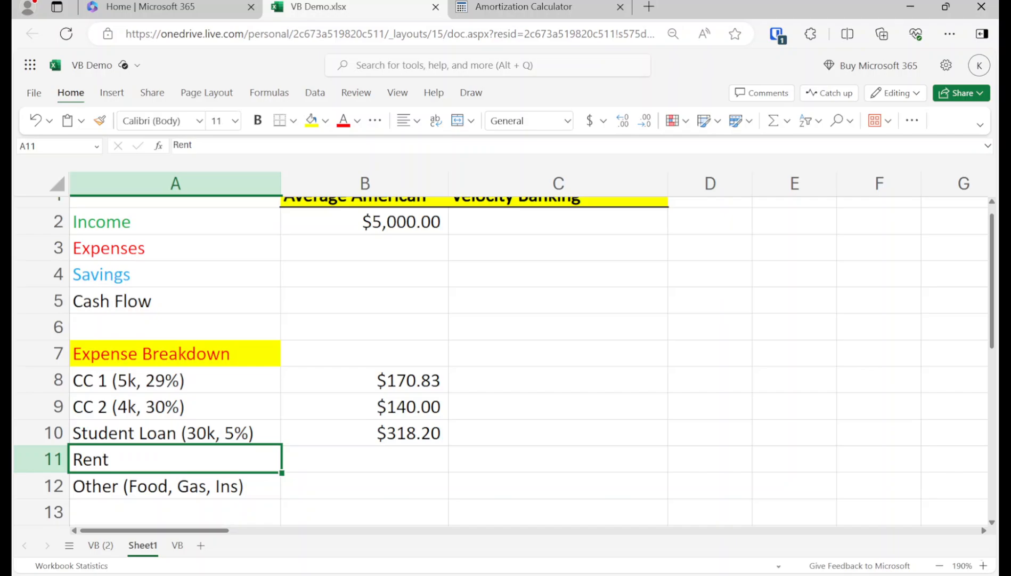
key(shift+Down)
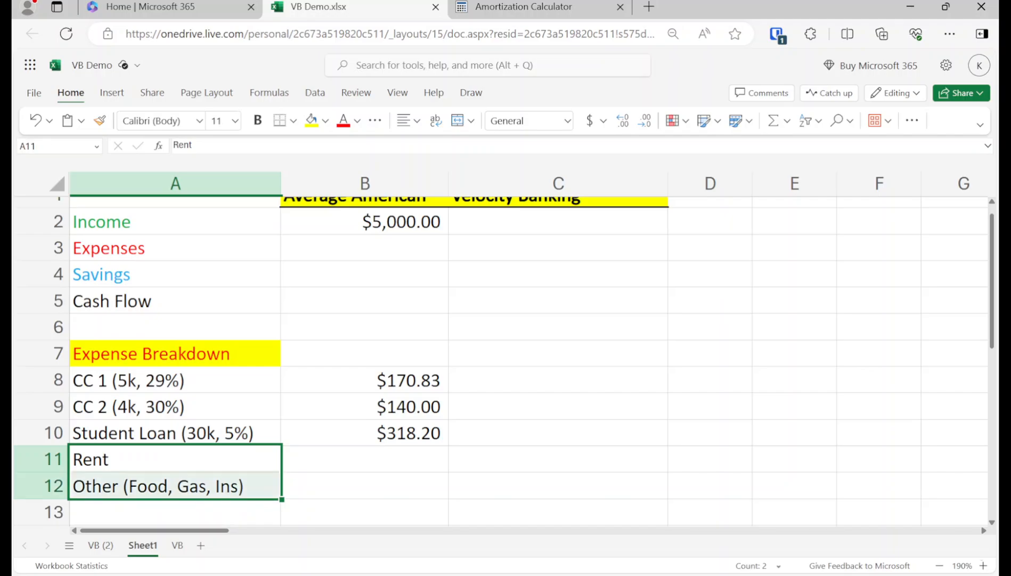
key(shift+Up)
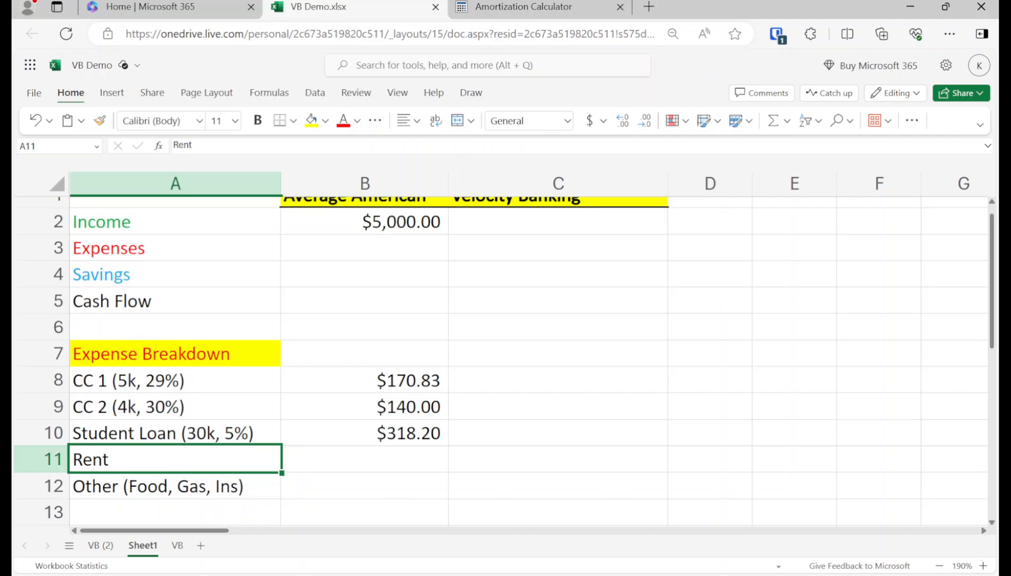
click(175, 486)
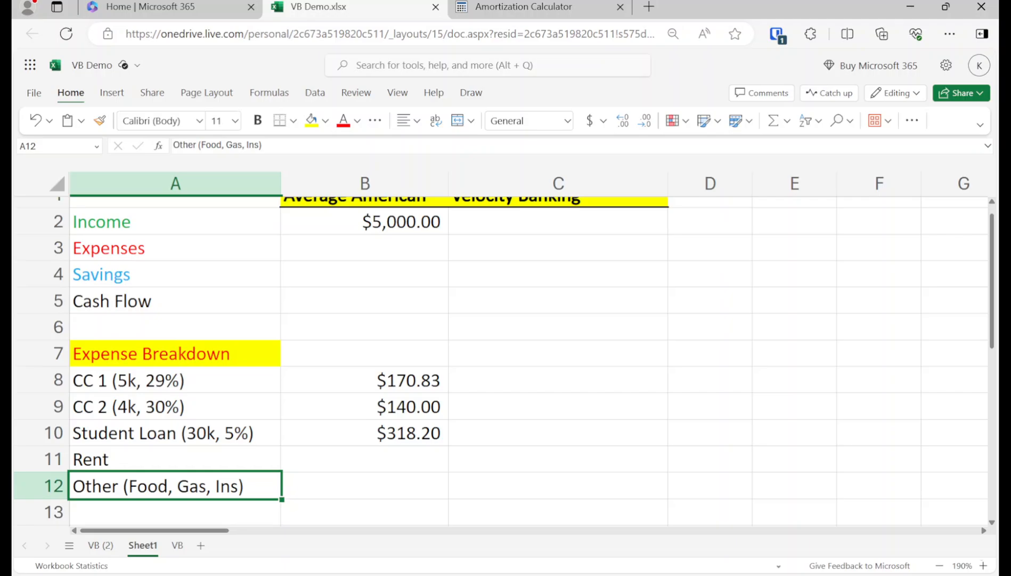
Step: Enter 1000 as the Rent amount in B11
key(Up)
key(Up)
key(Up)
key(Up)
key(Right)
key(Down)
key(Down)
key(Down)
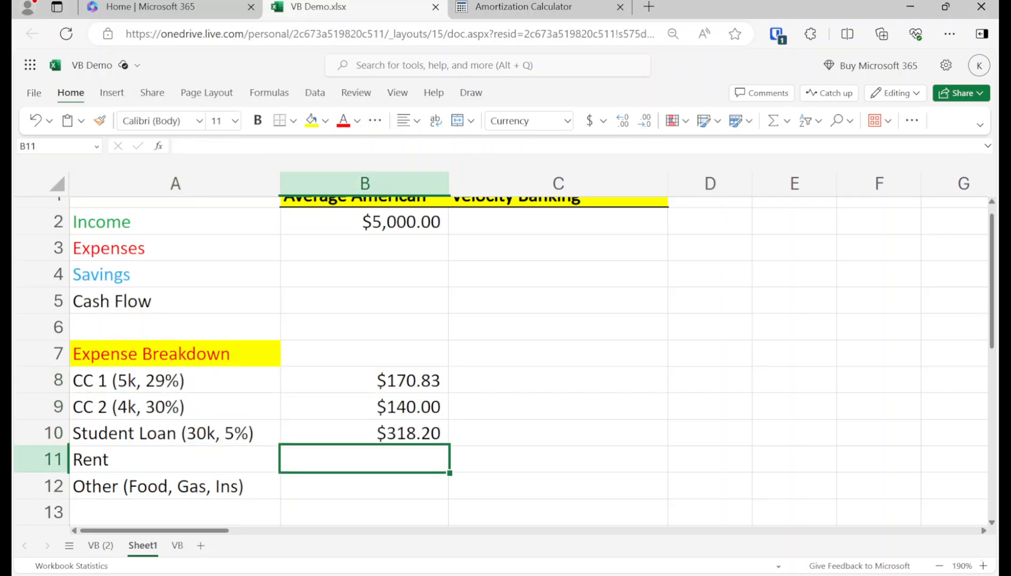
text(1000)
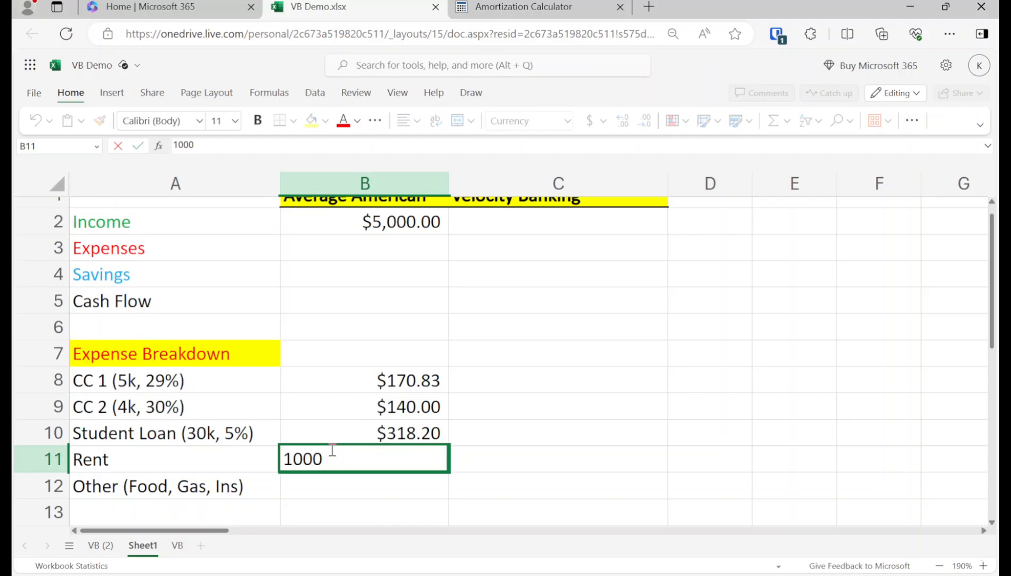
key(Return)
key(Up)
key(Up)
key(Up)
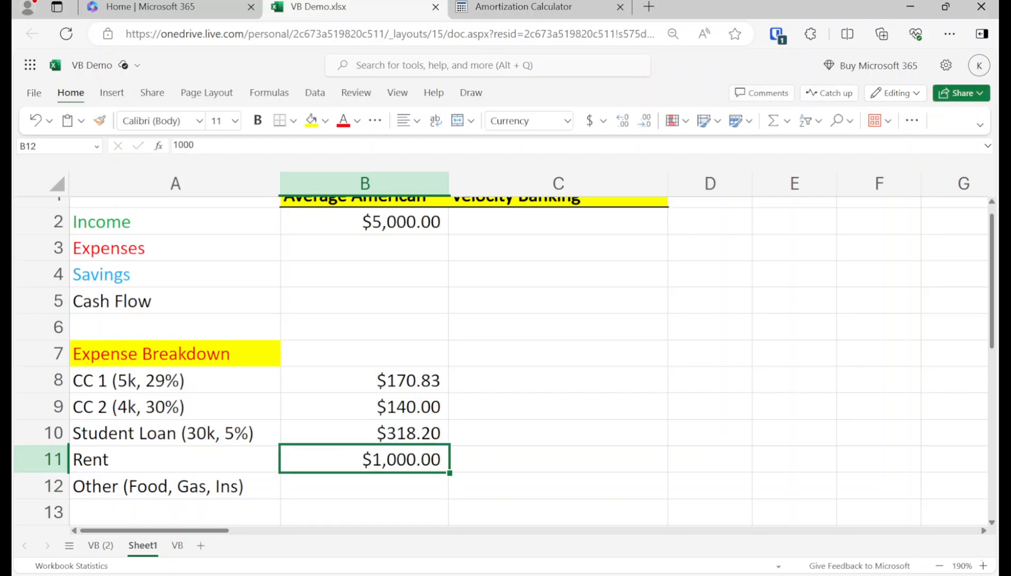
key(Up)
key(Up)
key(Up)
key(Up)
key(Up)
key(Up)
key(Up)
key(Up)
key(Down)
key(Down)
key(Down)
key(Down)
key(Down)
key(Down)
key(Down)
key(Down)
key(Down)
key(Down)
key(Down)
key(Down)
key(Down)
key(Down)
key(Down)
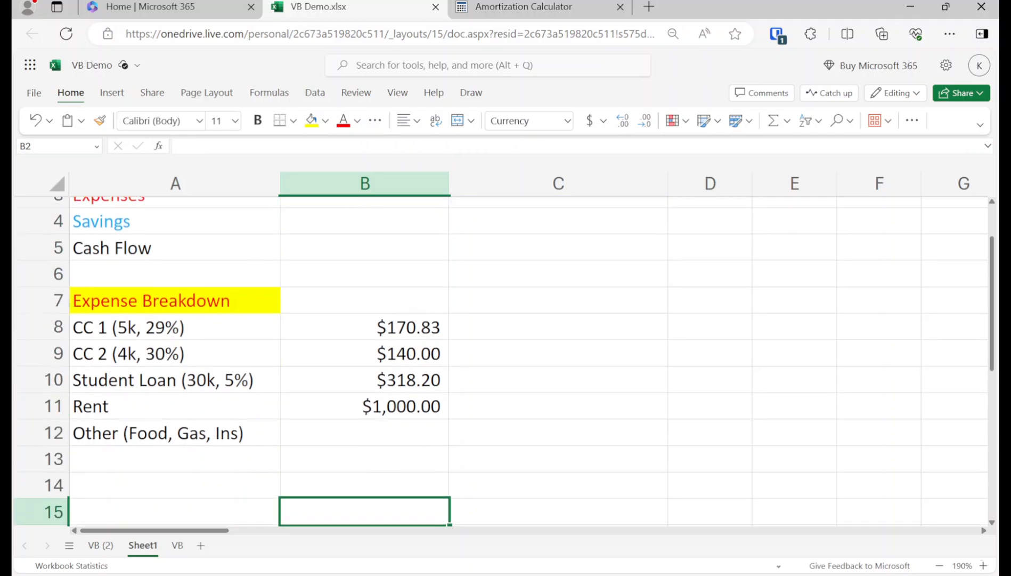
key(Up)
key(Up)
key(Up)
key(Up)
key(Up)
key(Up)
key(Up)
key(Up)
key(Up)
key(Up)
key(Up)
key(Up)
key(Up)
key(Up)
key(Up)
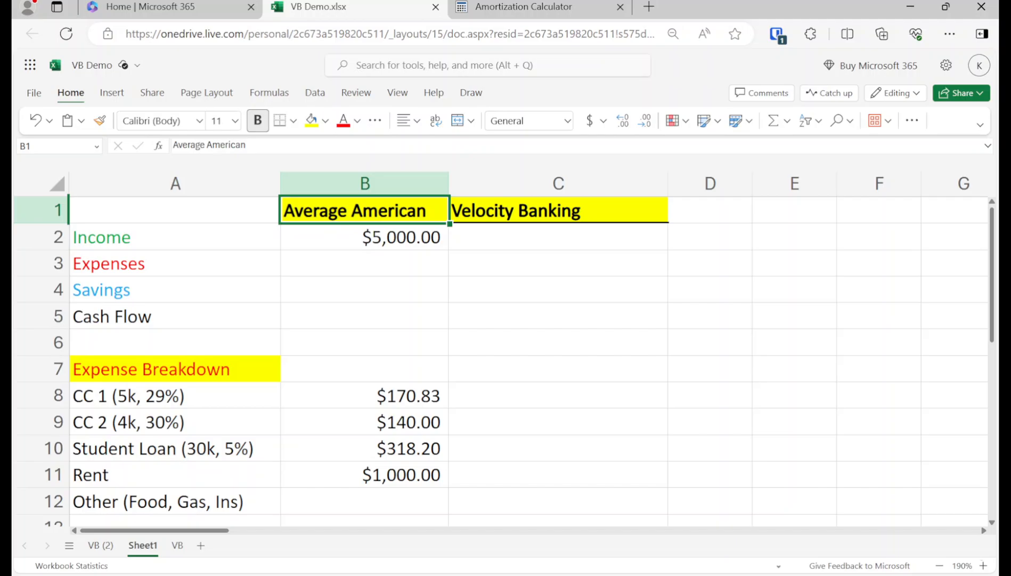
Step: Enter 1000 as the Other (Food, Gas, Ins) amount in B12
key(Down)
key(Down)
key(Down)
key(Down)
key(Down)
key(Down)
key(Down)
key(Down)
key(Down)
key(Down)
key(Down)
key(Down)
key(Down)
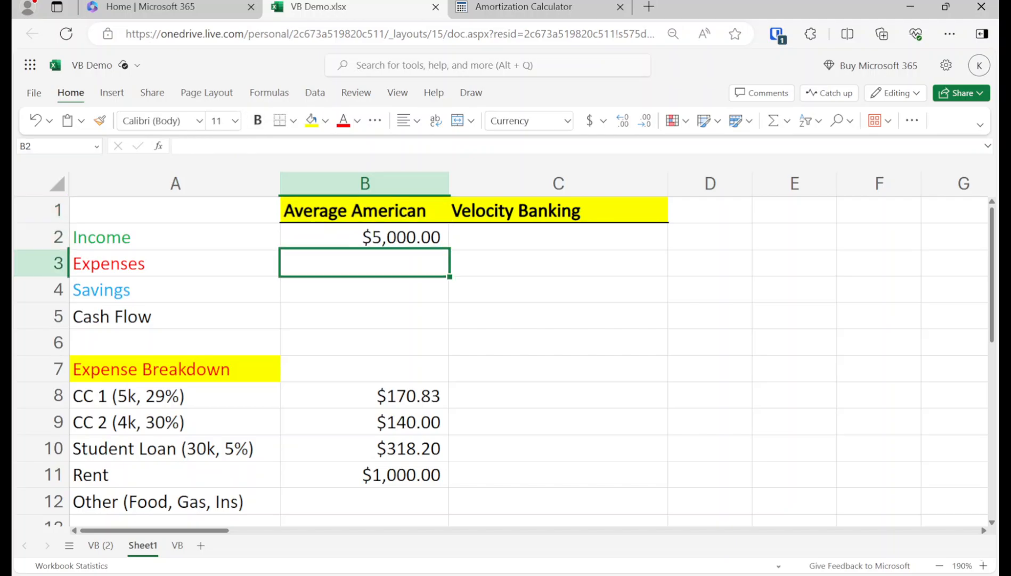
key(Up)
key(Up)
key(Up)
key(Left)
key(Down)
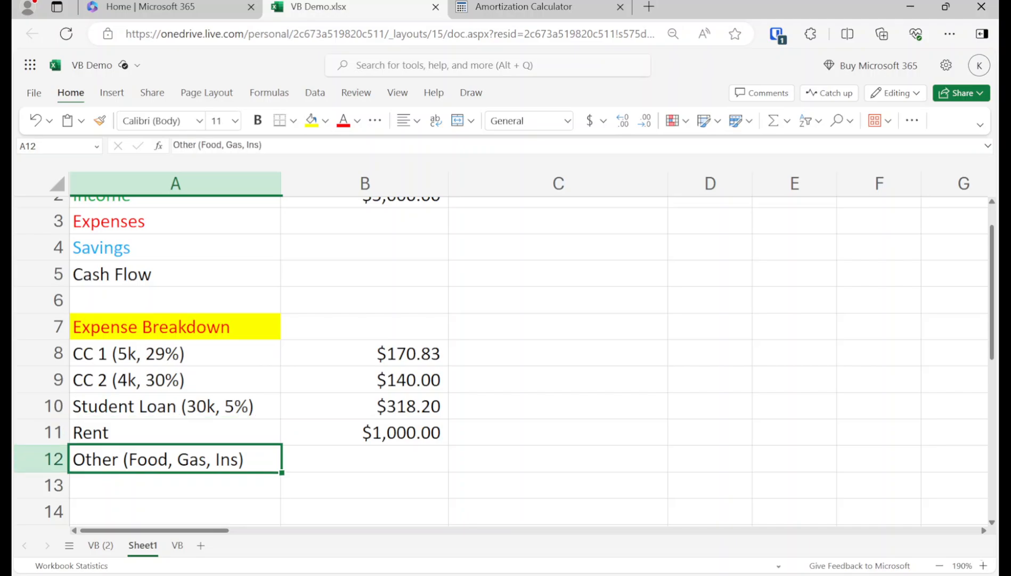
key(Right)
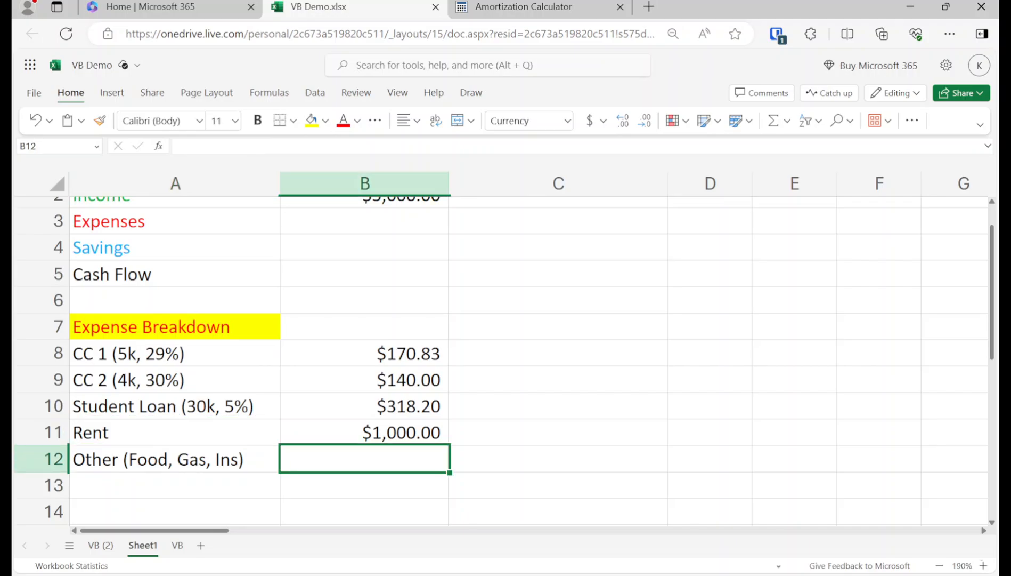
text(1000)
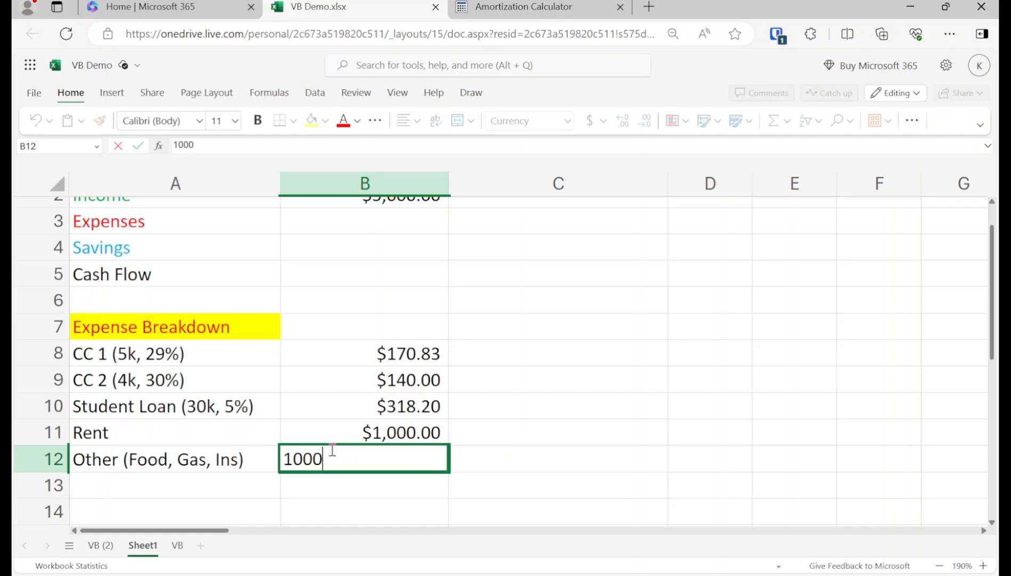
key(Return)
key(Up)
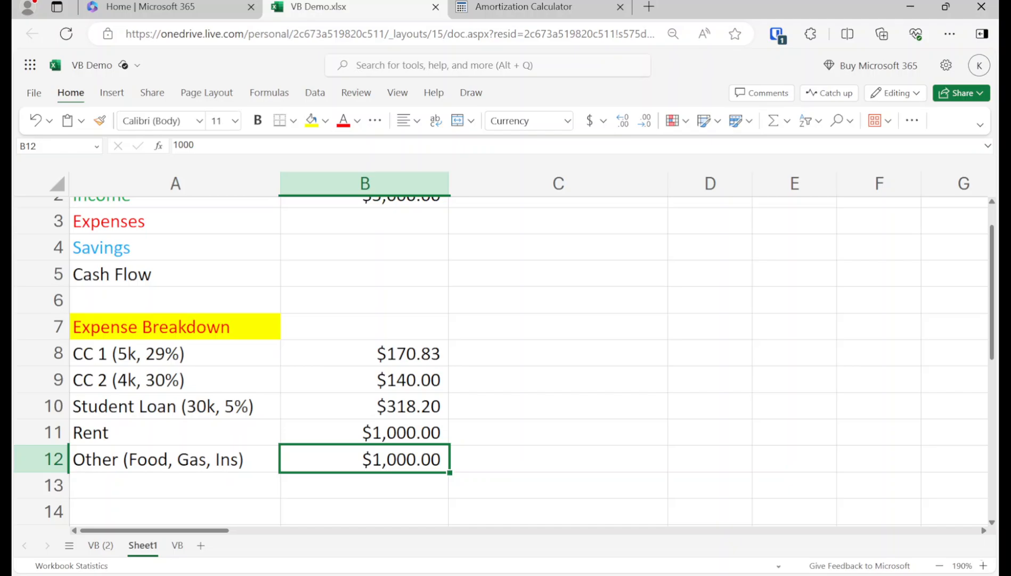
key(Up)
key(Up)
key(Up)
key(Up)
key(Up)
key(Up)
key(Up)
key(Up)
key(Up)
key(Up)
key(Up)
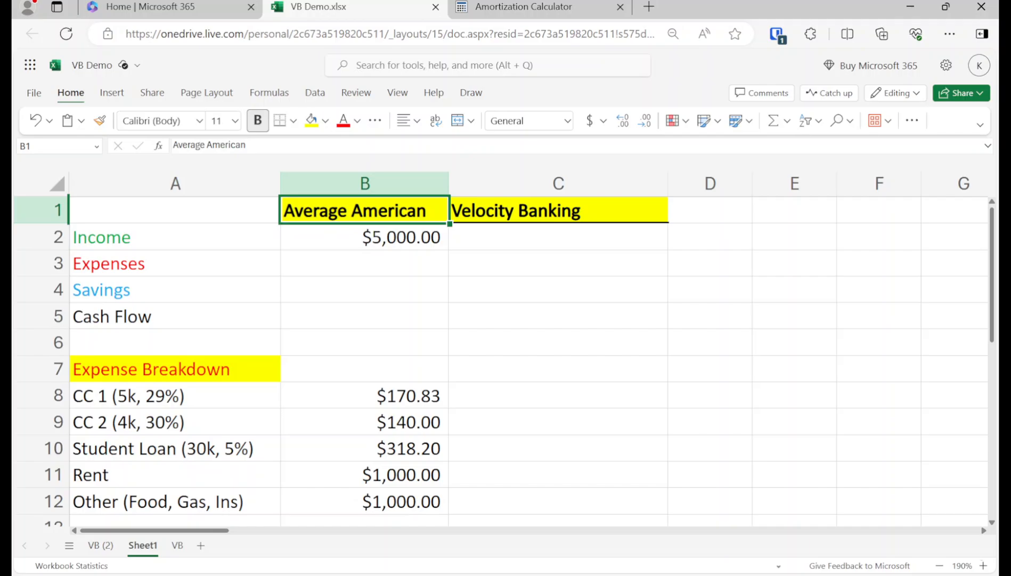
key(Down)
key(Down)
key(Down)
key(Down)
key(Down)
key(Down)
key(Down)
key(Down)
key(Down)
key(Down)
key(Down)
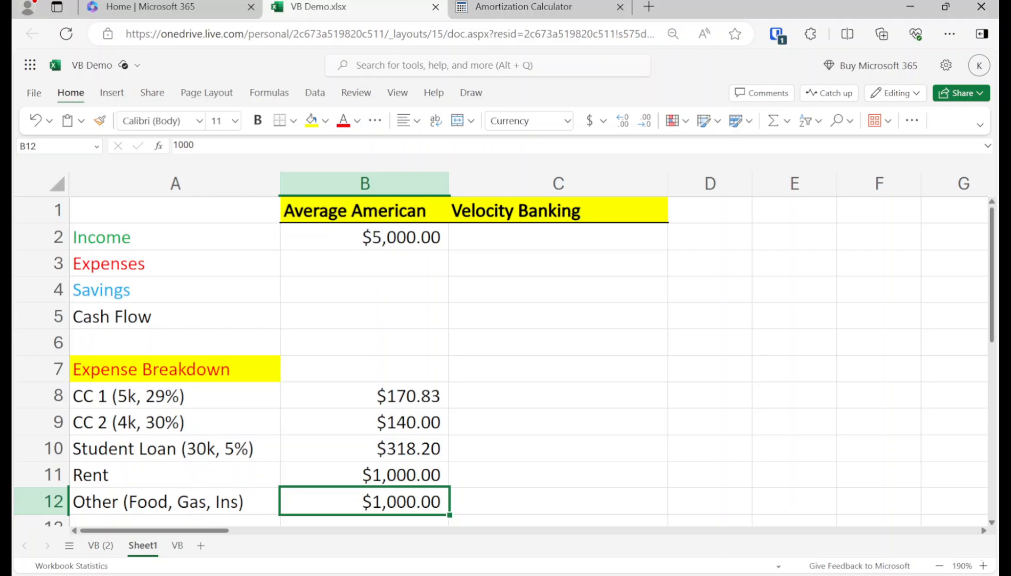
key(Left)
key(Up)
key(Up)
key(Up)
key(Up)
key(Up)
key(Down)
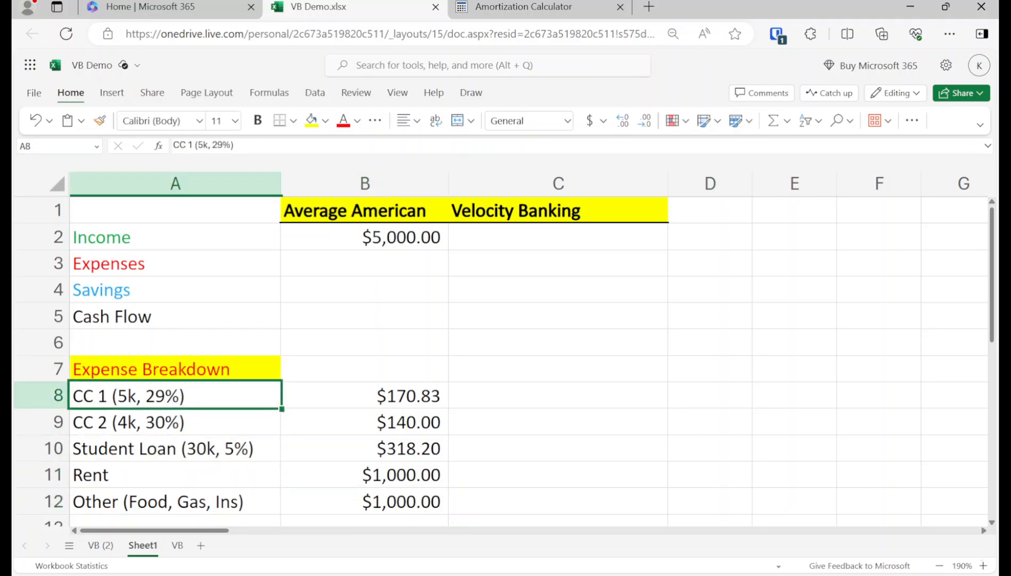
key(shift+Down)
key(shift+Down)
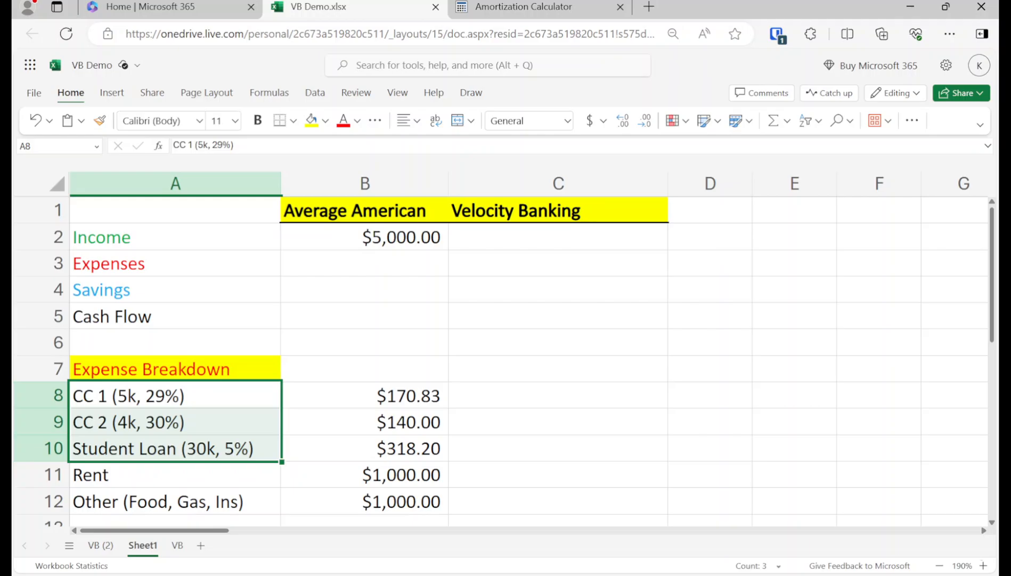
key(Right)
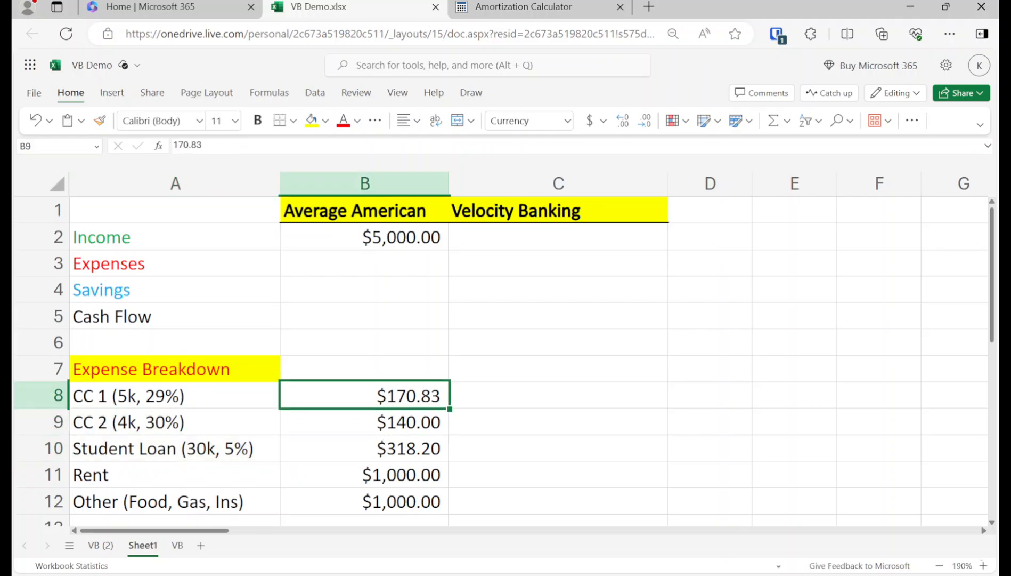
key(shift+Down)
key(shift+Down)
key(Right)
key(Down)
key(Down)
key(Down)
key(Down)
key(Down)
key(Down)
key(Down)
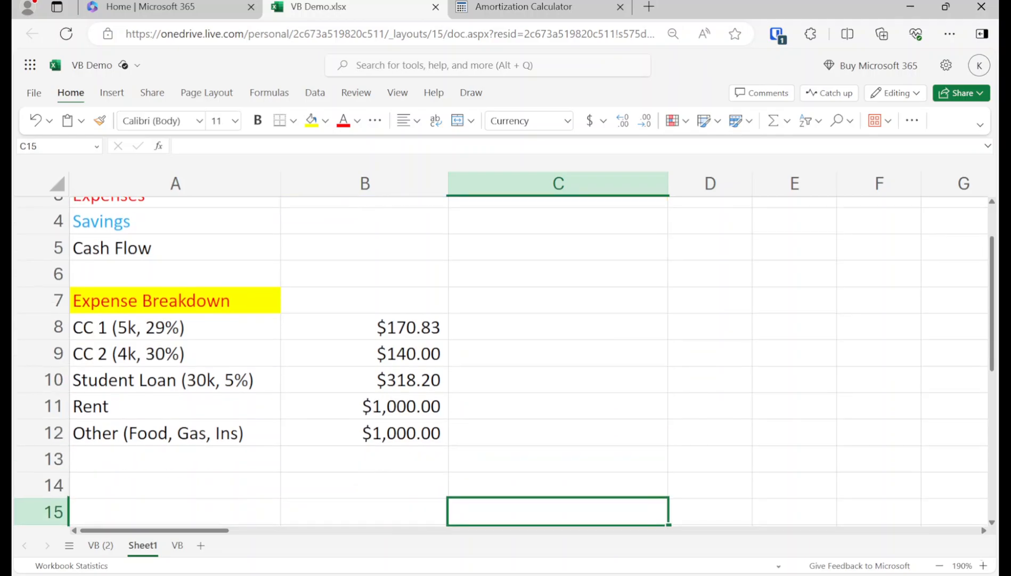
key(Right)
key(Down)
key(Right)
key(Up)
key(Up)
key(Up)
key(Up)
key(Up)
key(Up)
key(Up)
key(Up)
key(Up)
key(Up)
key(Up)
key(Up)
key(Up)
key(Up)
key(Up)
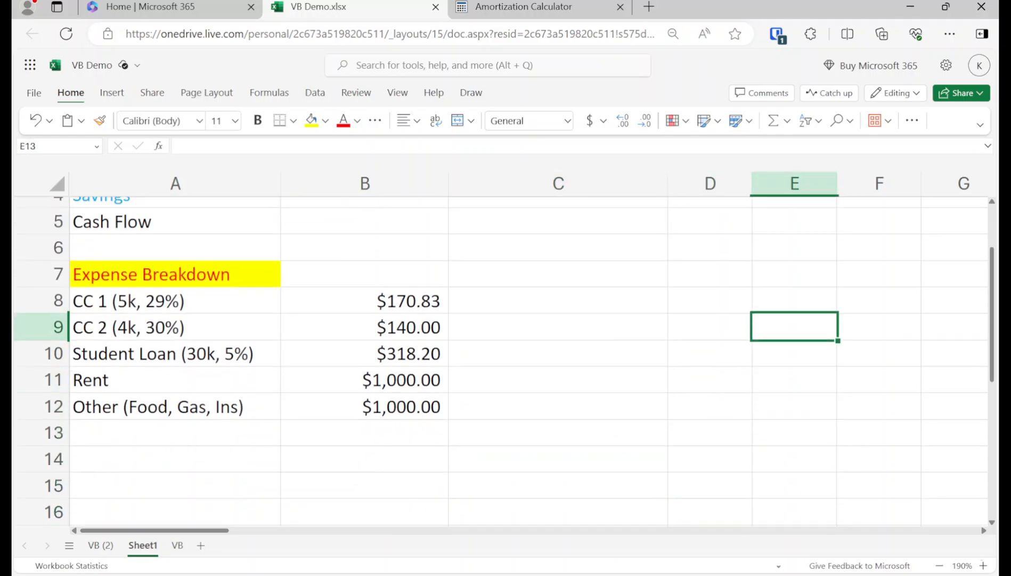
key(Left)
key(Left)
key(Left)
key(Left)
key(Down)
key(Down)
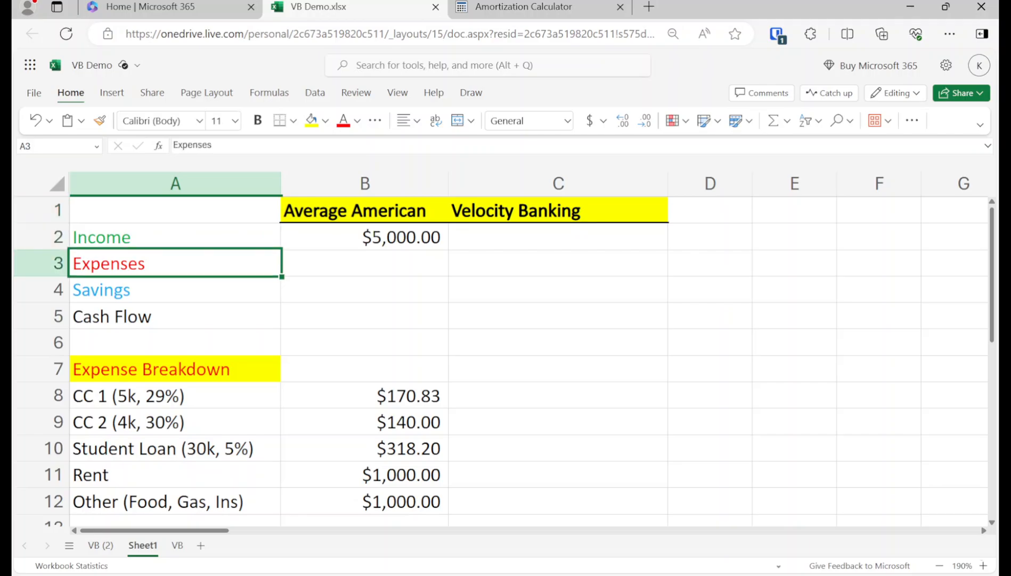
key(Right)
key(Down)
key(Down)
key(Down)
key(Down)
key(Down)
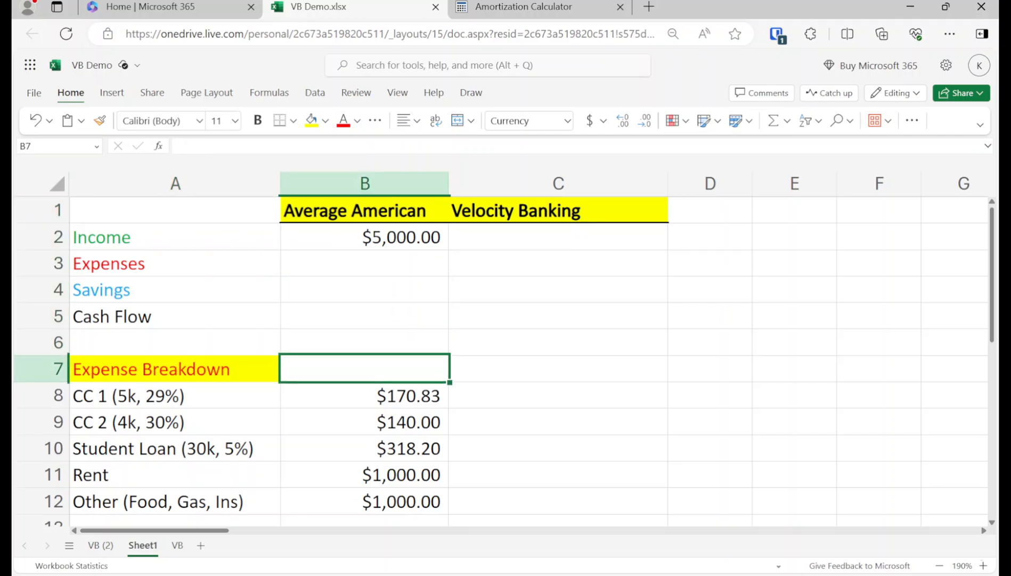
key(Up)
key(Up)
key(Up)
key(Up)
key(Up)
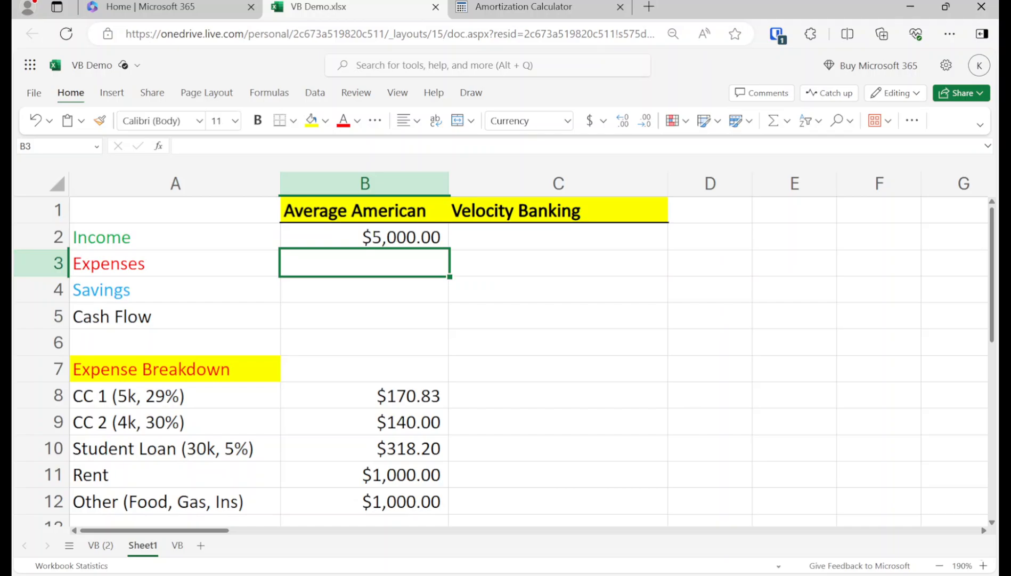
Step: Put =SUM(B8:B12) in B3 so expenses total $2,629.03
text(=s)
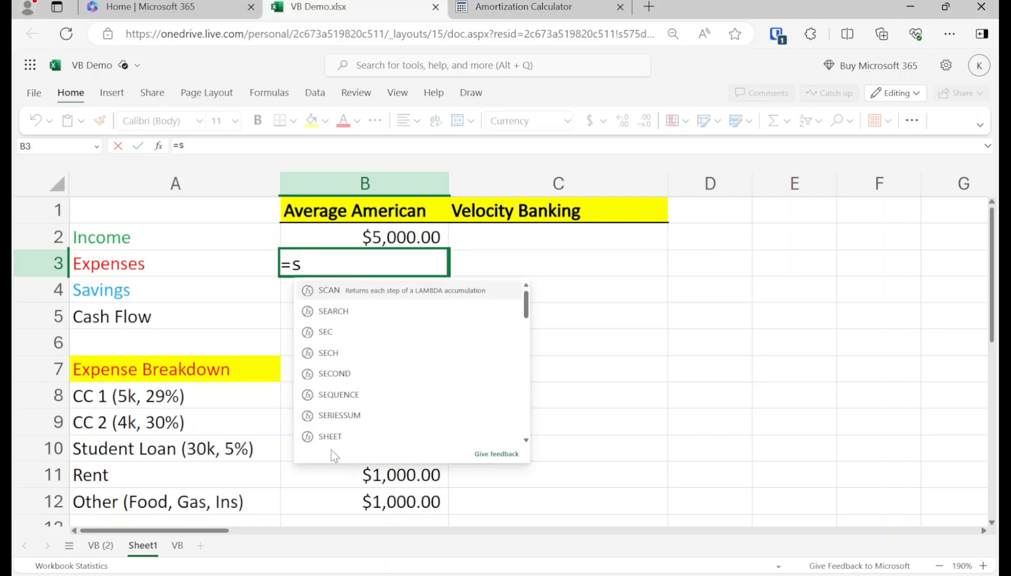
text(um()
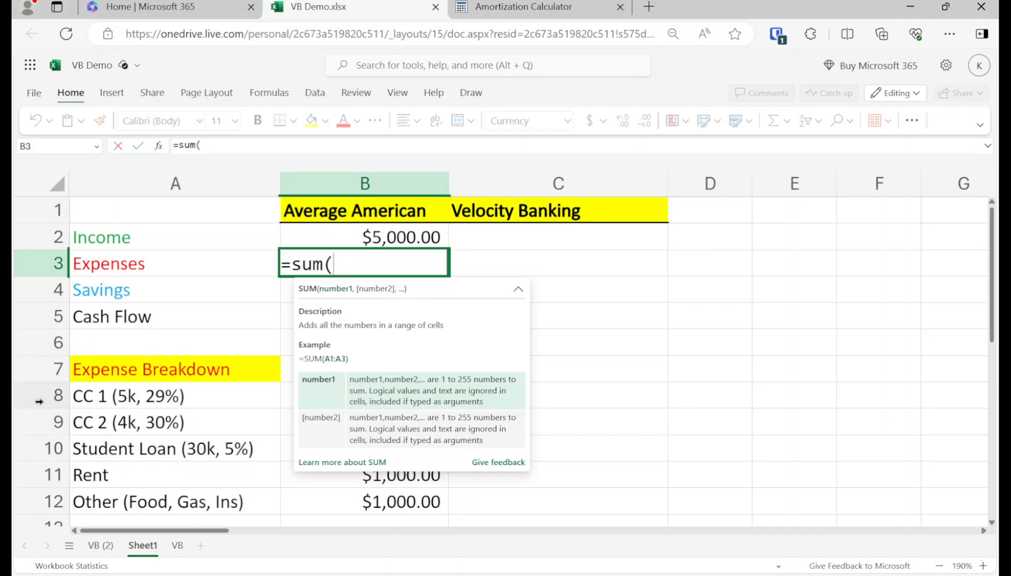
text(b8)
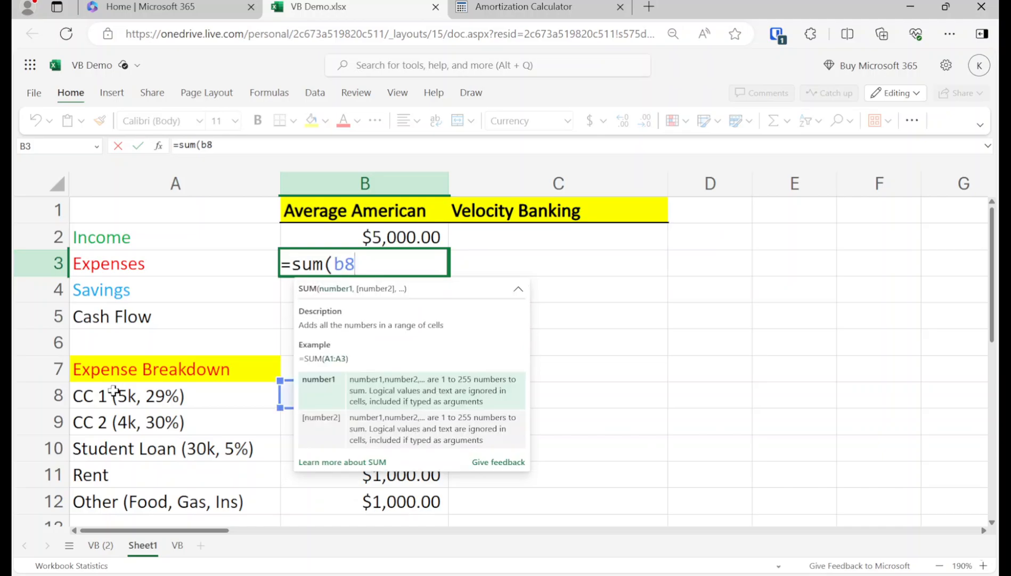
text(:b)
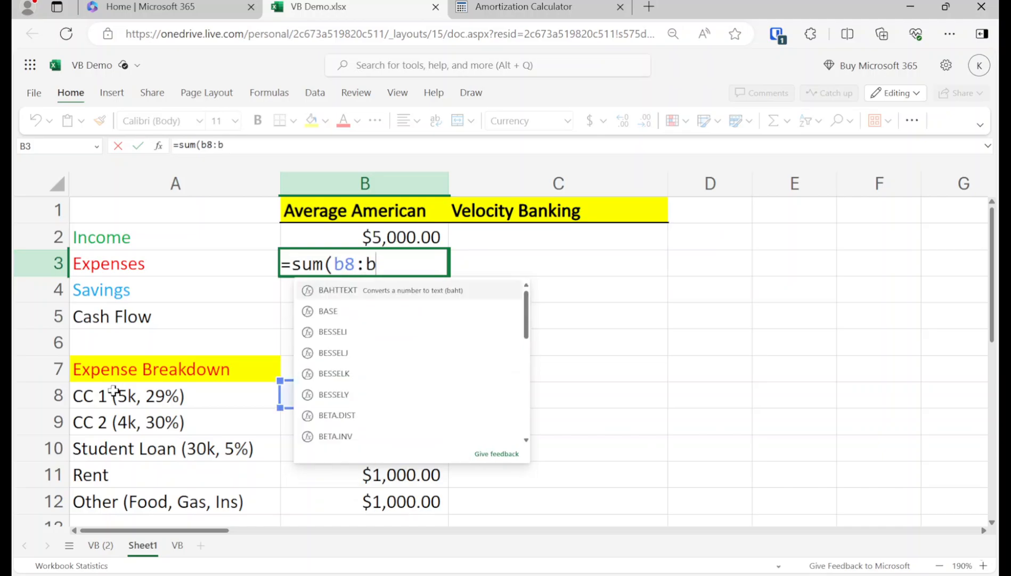
text(12))
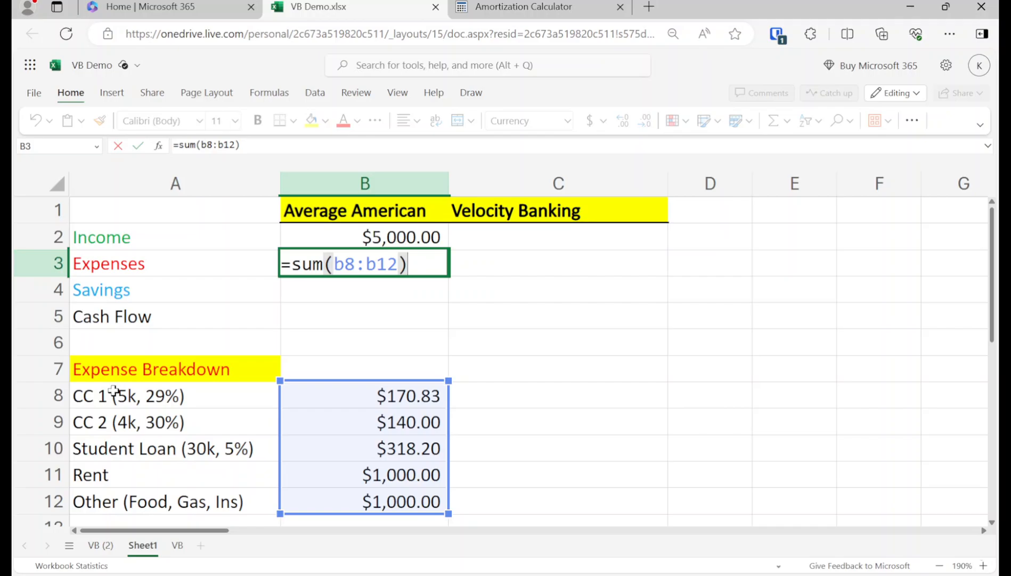
key(Return)
key(Up)
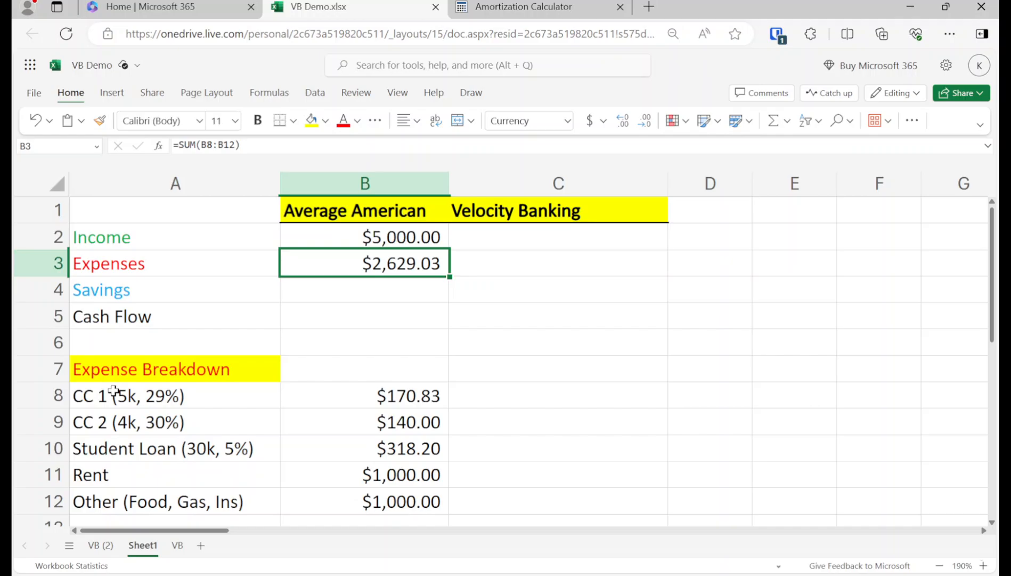
key(Down)
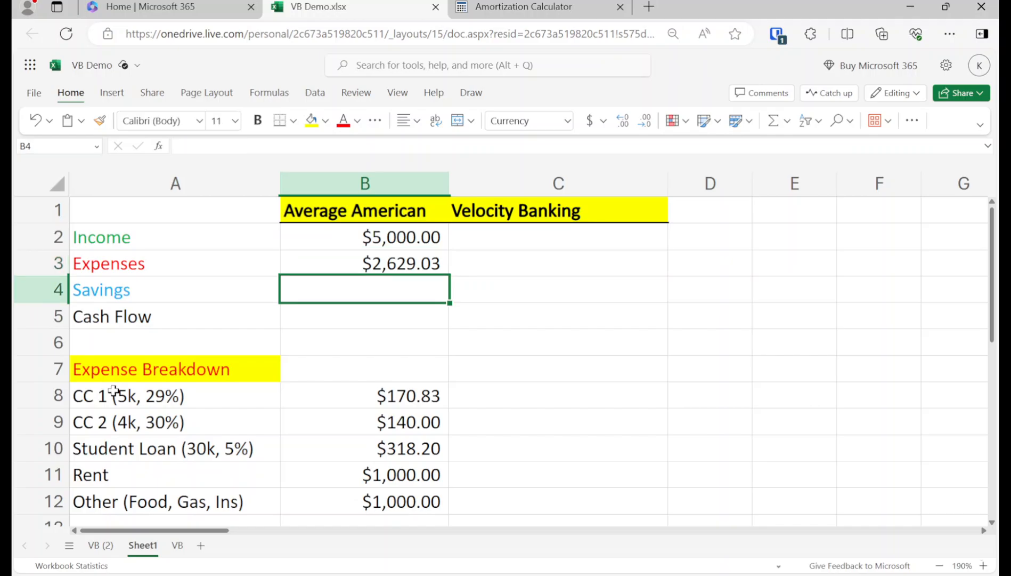
Step: Put =B2-B3 in B4 so savings show $2,370.97
text(=)
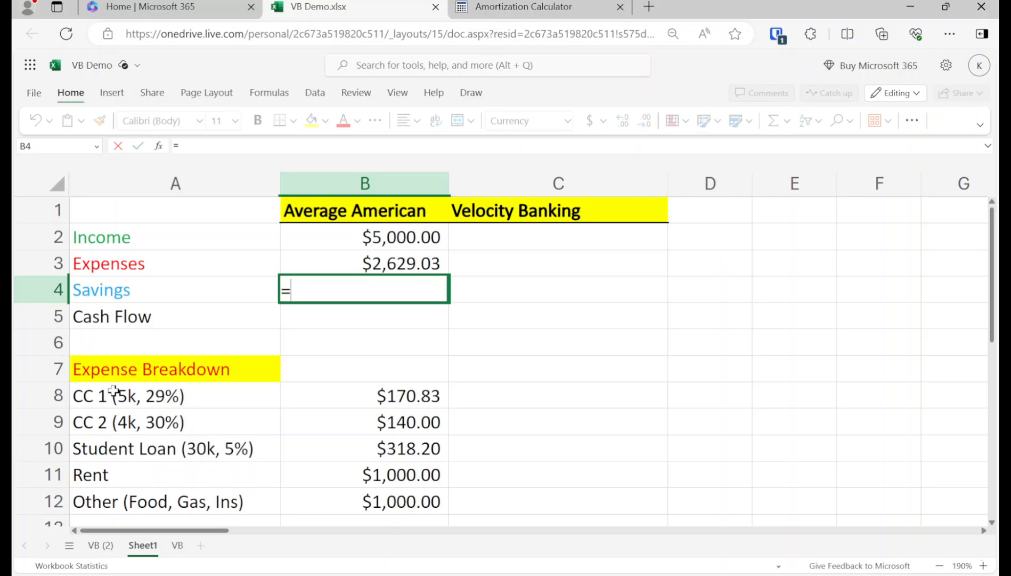
text(b2)
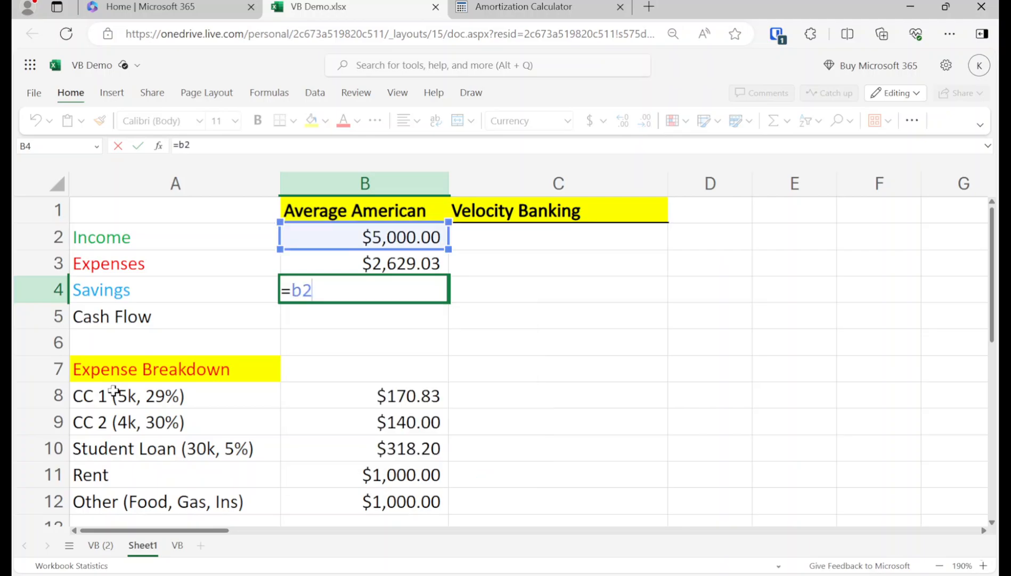
text(-b3)
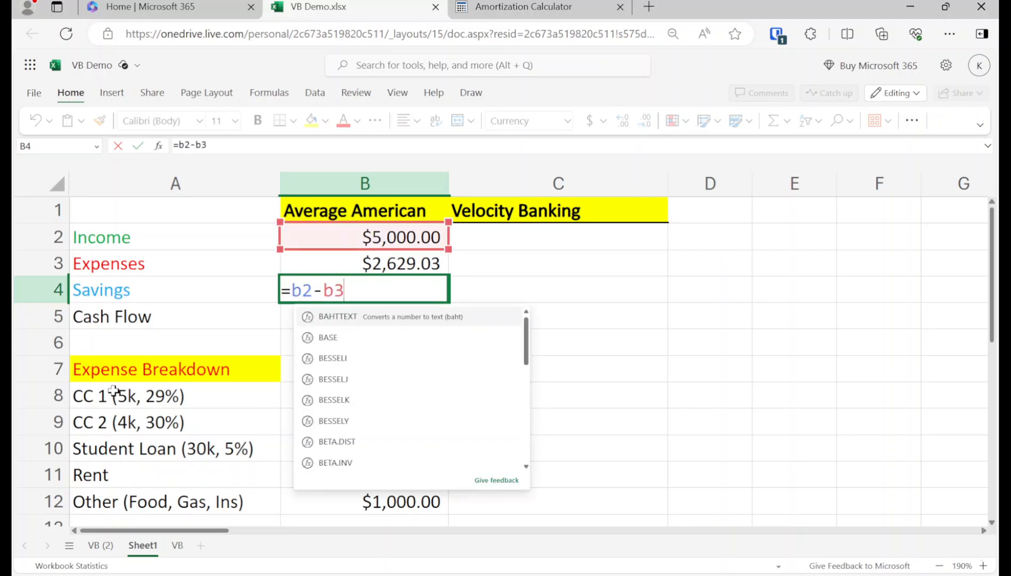
key(Return)
key(Up)
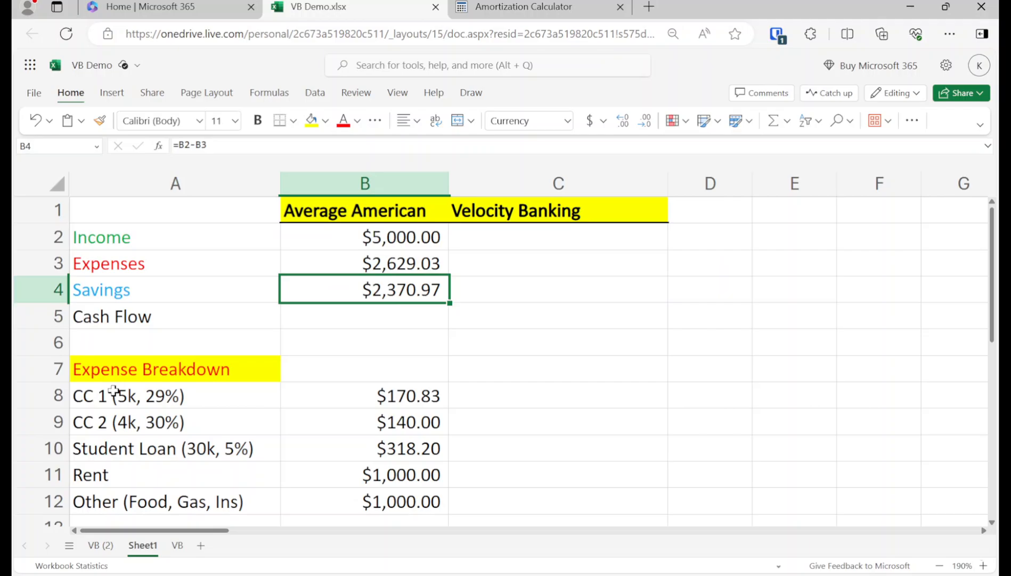
key(Down)
key(Up)
key(Up)
key(Up)
Step: Copy the $5,000.00 income into C2 and enter 0 savings in C4
key(ctrl+c)
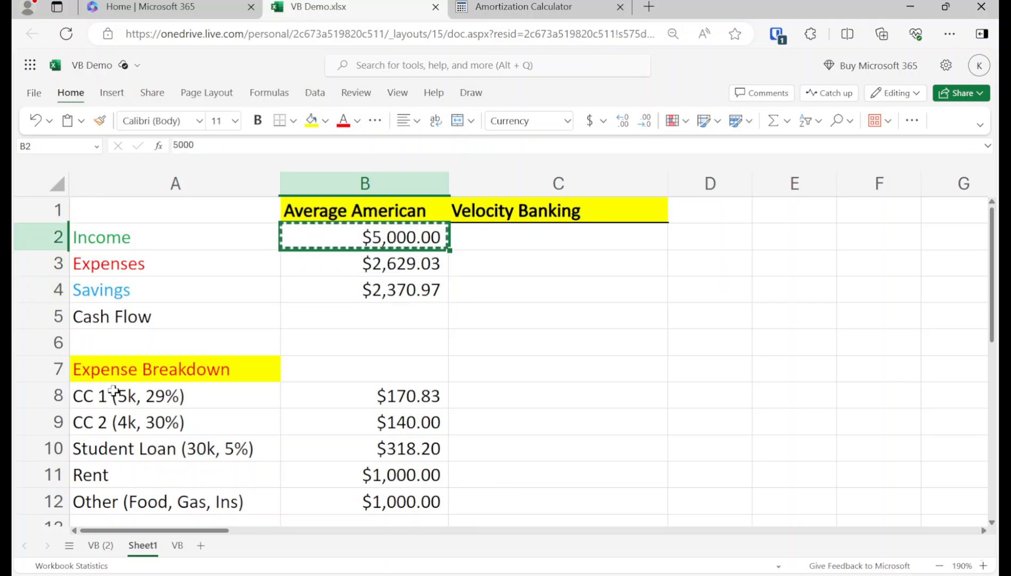
key(Right)
key(ctrl+v)
key(Escape)
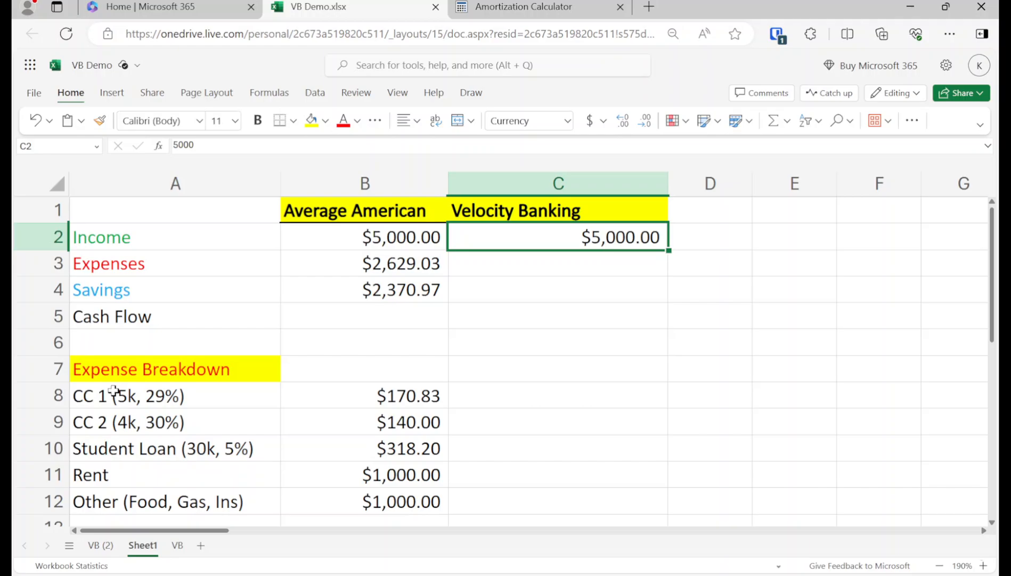
key(Down)
key(Down)
text(0)
key(Return)
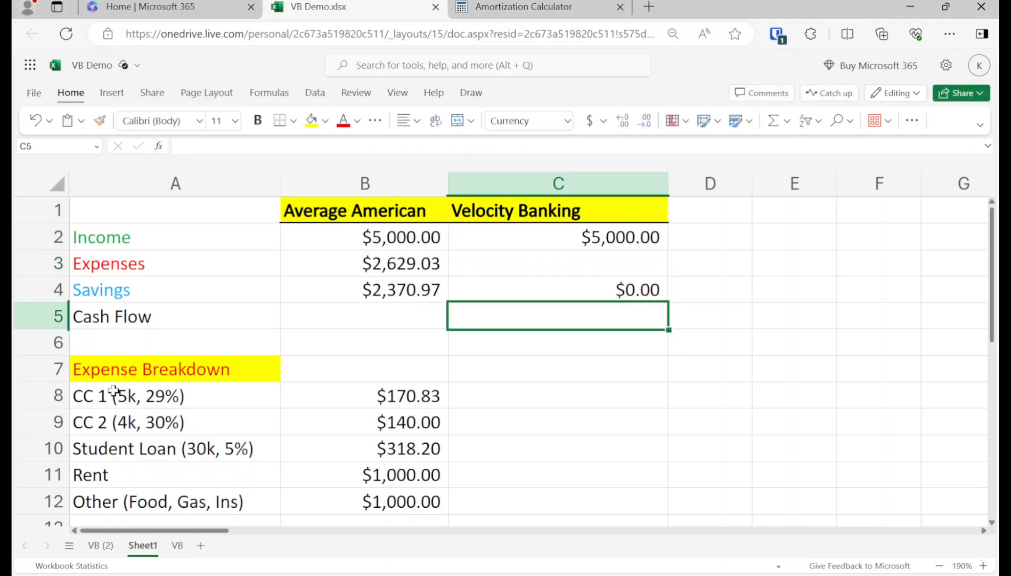
key(Up)
key(Up)
key(Up)
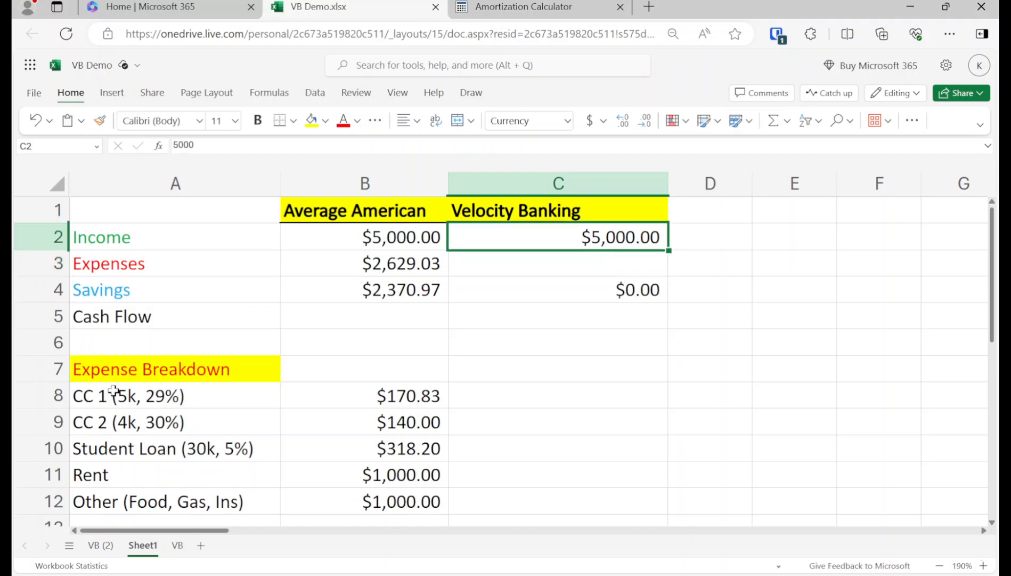
Step: Copy the $2,629.03 expenses total formula from B3 into C3
key(Down)
key(Left)
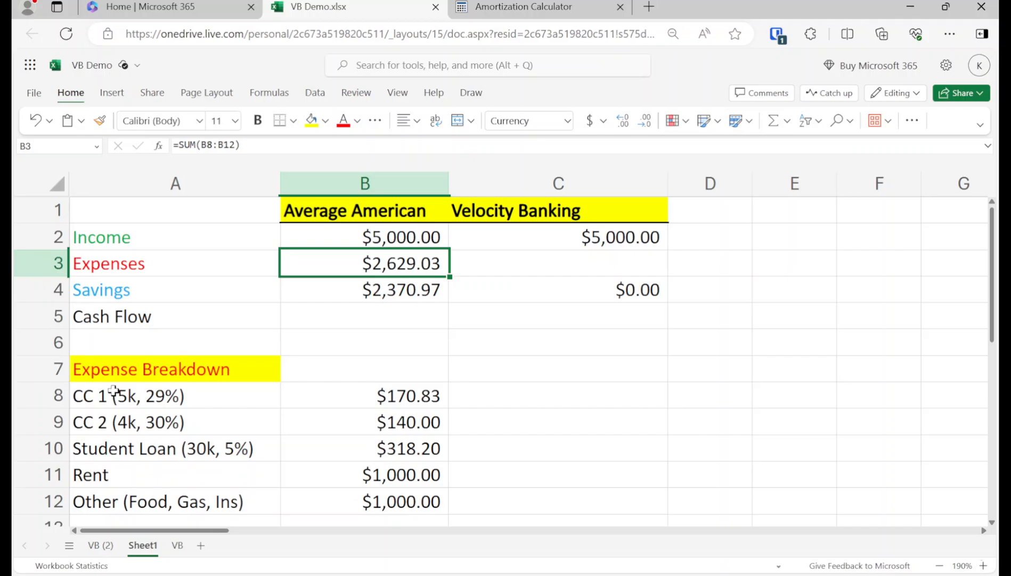
key(ctrl+c)
key(Right)
key(ctrl+v)
Step: Copy the five expense amounts from B8:B12 into C8:C12
key(Left)
key(Down)
key(Down)
key(Down)
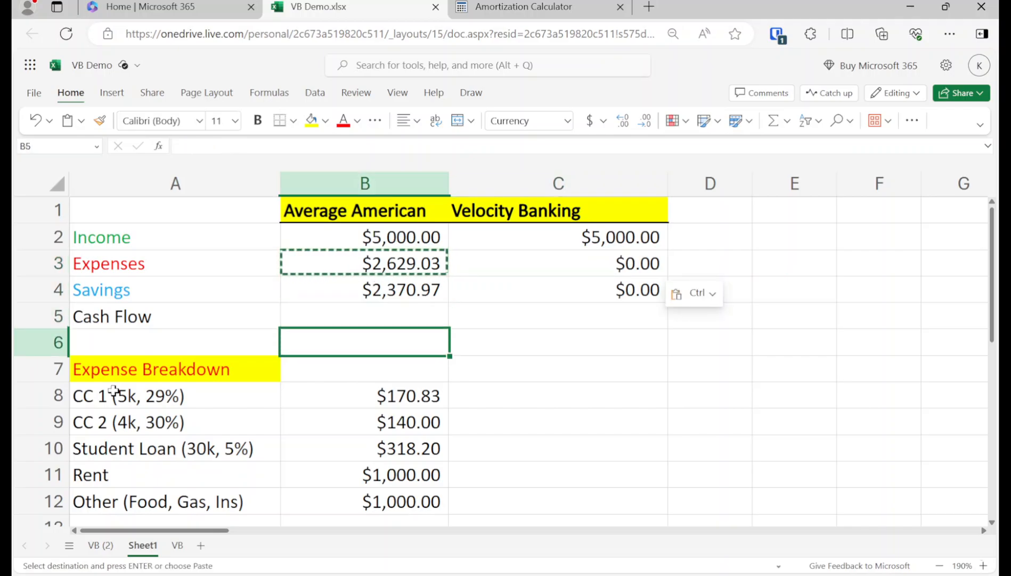
key(Down)
key(Down)
key(shift+Down)
key(shift+Down)
key(shift+Down)
key(shift+Down)
key(ctrl+c)
key(Right)
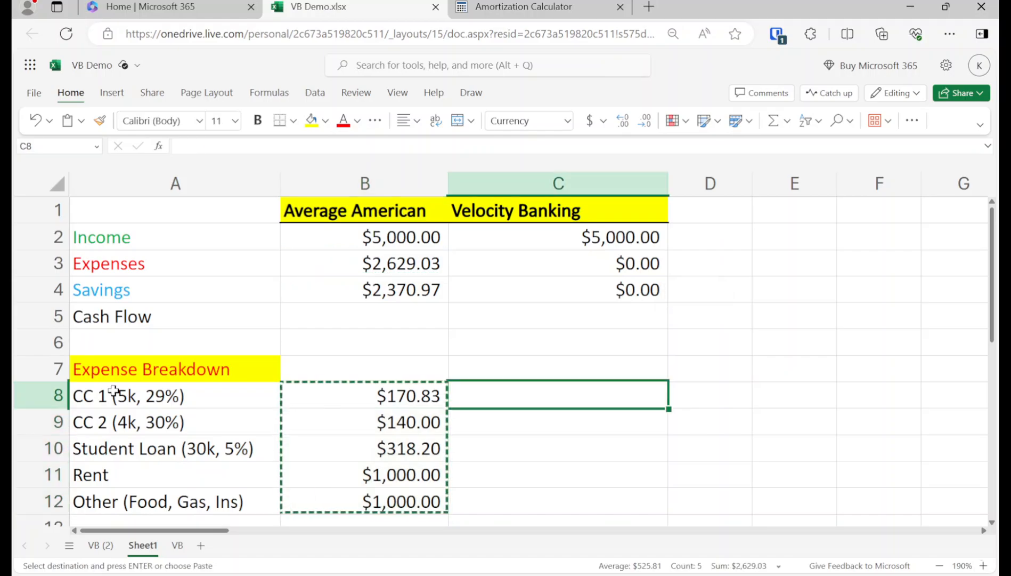
key(ctrl+v)
key(Escape)
key(Up)
key(Up)
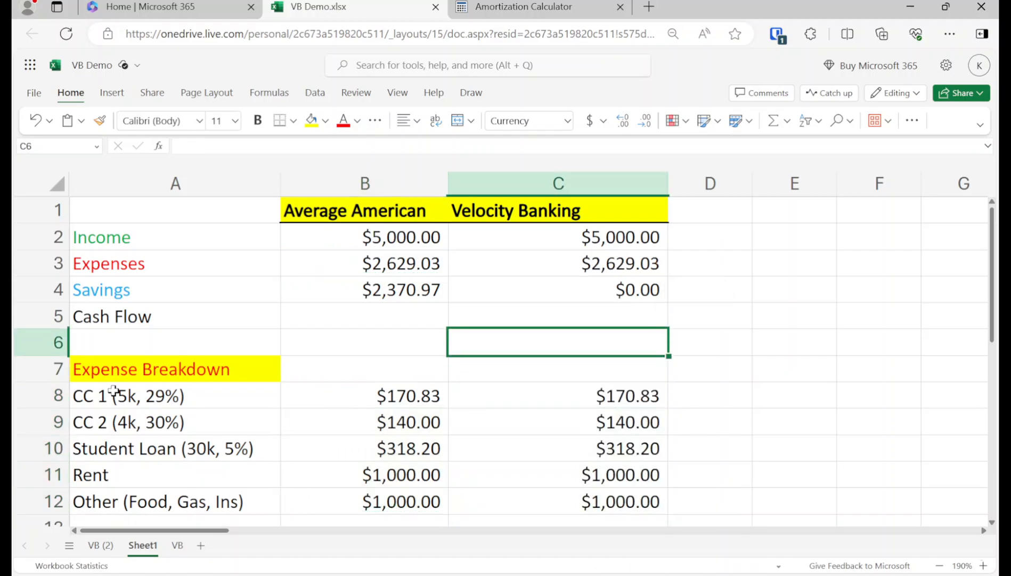
key(Up)
key(Right)
key(Right)
key(Right)
key(Right)
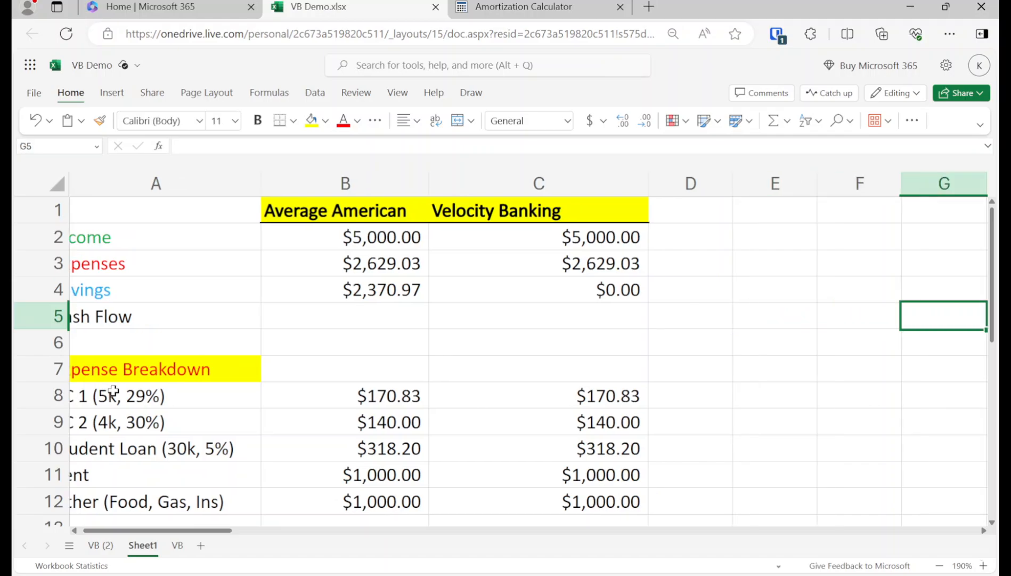
key(Up)
key(Up)
key(Down)
key(Down)
key(Down)
key(Down)
key(Down)
key(Down)
key(Down)
key(Down)
key(Down)
key(Down)
key(Down)
key(Down)
key(Down)
key(Down)
key(Down)
key(Down)
key(Down)
key(Down)
key(Left)
key(Left)
key(Left)
key(Left)
key(Left)
key(Left)
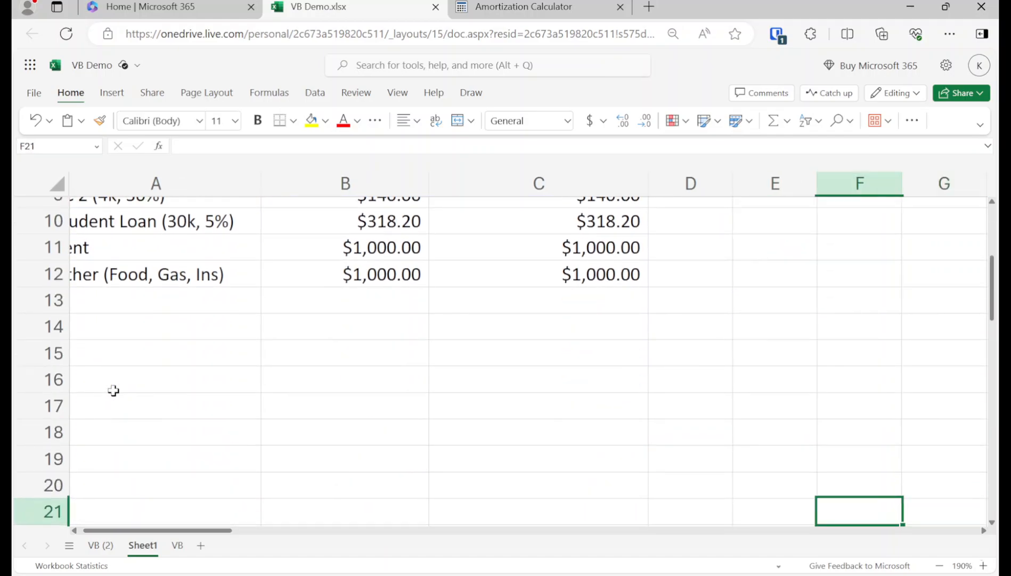
key(Up)
key(Up)
key(Up)
key(Up)
key(Up)
key(Up)
key(Up)
key(Up)
key(Up)
key(Up)
key(Up)
key(Up)
key(Up)
key(Up)
key(Up)
key(Up)
key(Up)
key(Up)
key(Up)
key(Up)
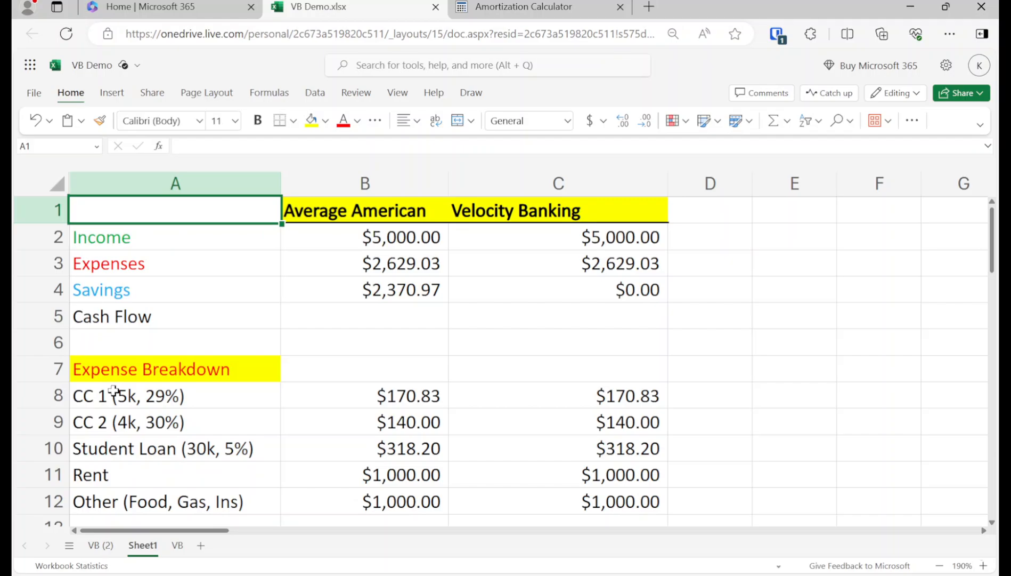
key(Right)
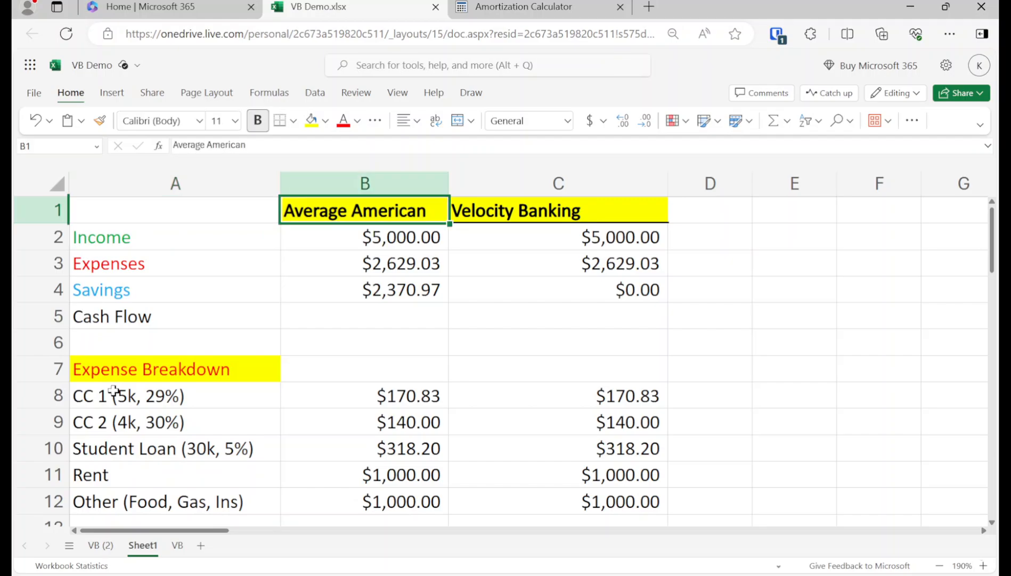
key(Right)
key(Right)
key(Right)
key(Right)
key(Right)
key(Right)
key(Right)
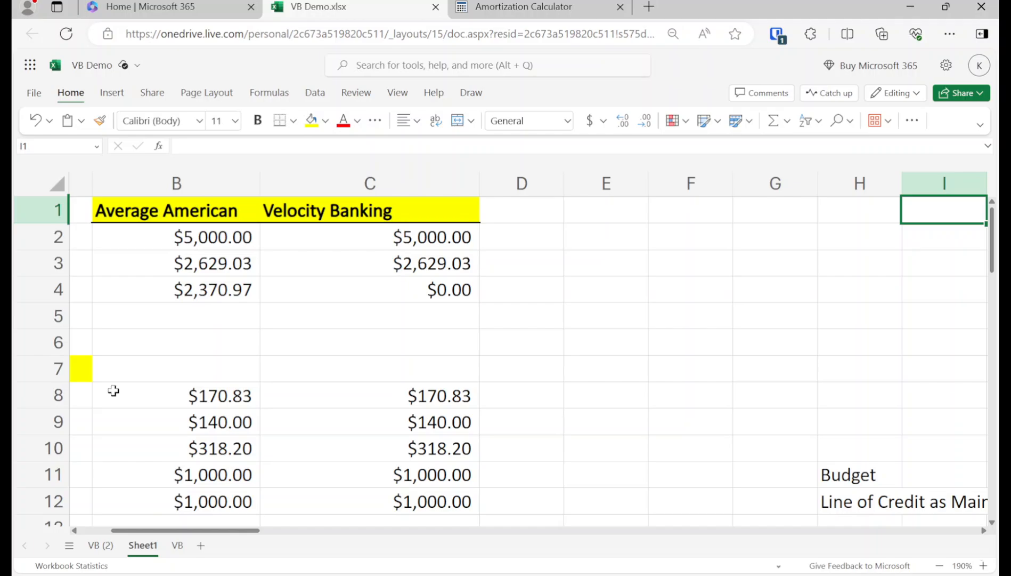
key(Right)
key(Down)
key(Down)
key(Left)
key(Down)
key(Down)
key(Down)
key(Down)
key(Down)
key(Down)
key(Down)
key(Down)
key(Down)
key(Down)
key(Down)
Step: Clear the Budget and Line of Credit notes from H11:H12
key(Left)
key(Up)
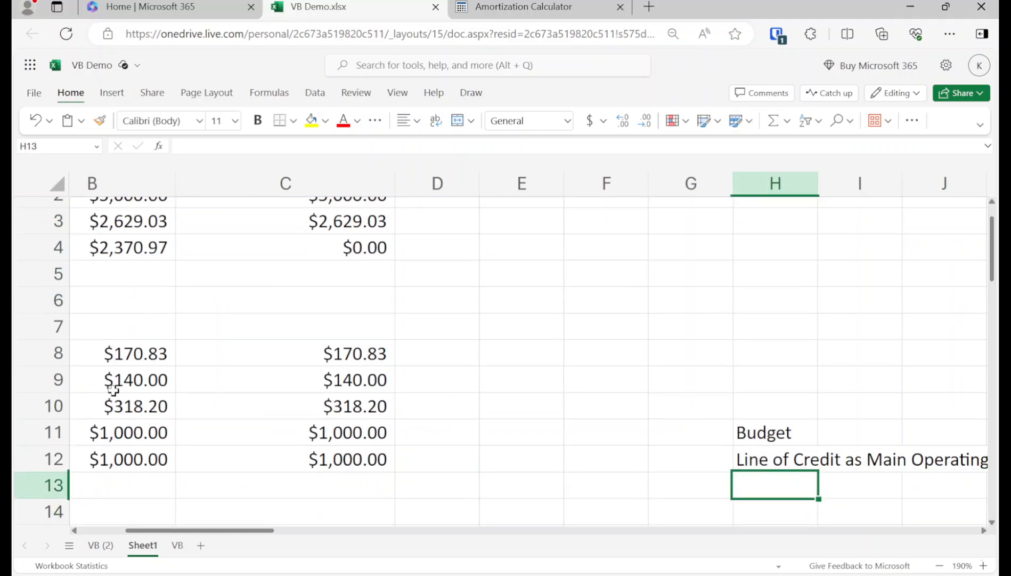
key(Up)
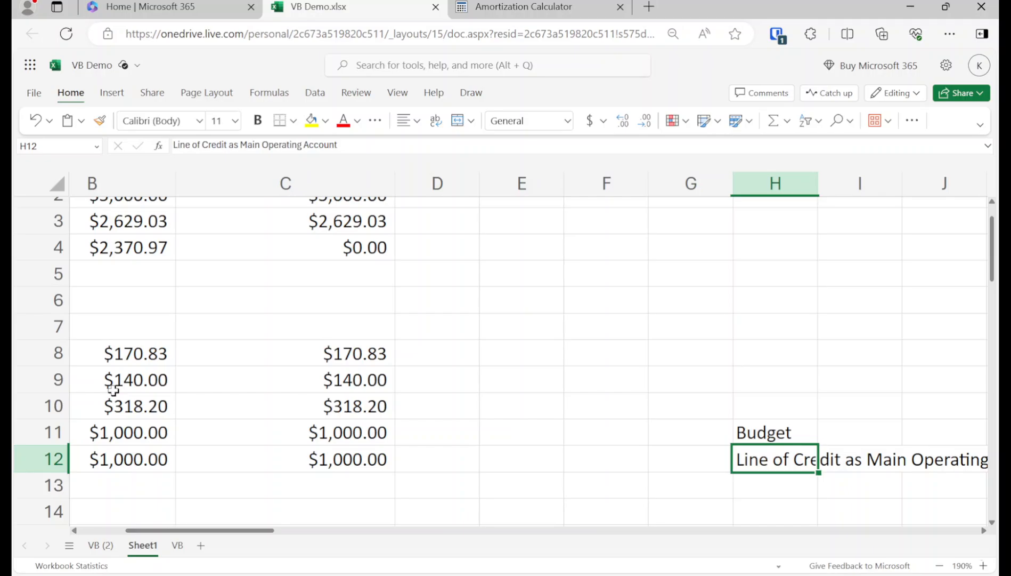
key(Up)
key(shift+Down)
key(Delete)
Step: Review the column A labels, then return to G1 at the top of the sheet
key(shift+Up)
key(Up)
key(Up)
key(Up)
key(Up)
key(Up)
key(Up)
key(Up)
key(Up)
key(Up)
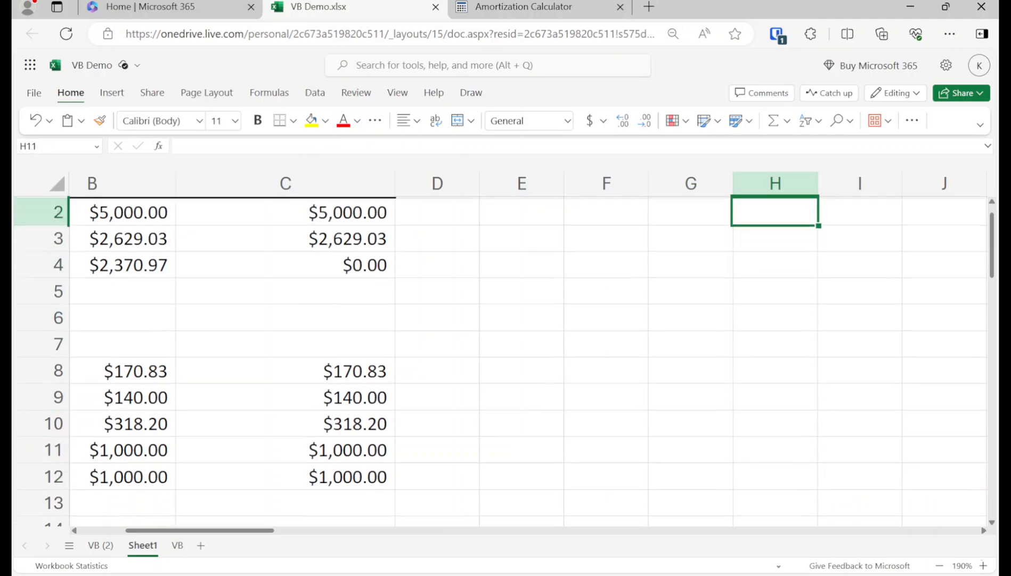
key(Up)
key(Left)
key(Left)
key(Left)
key(Left)
key(Left)
key(Left)
key(Left)
key(Down)
key(Down)
key(Down)
key(Down)
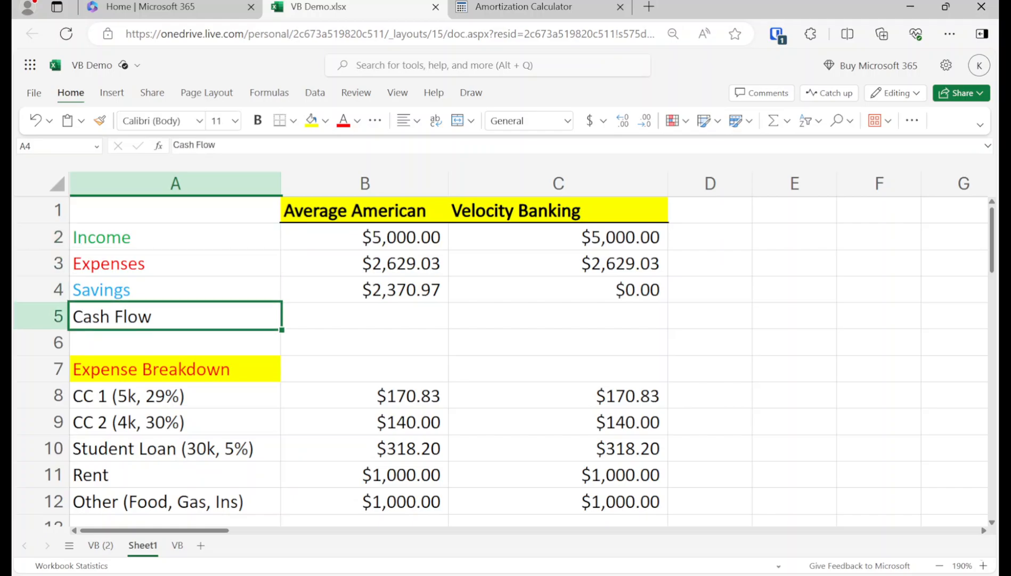
key(Down)
key(Down)
key(Down)
key(Down)
key(Down)
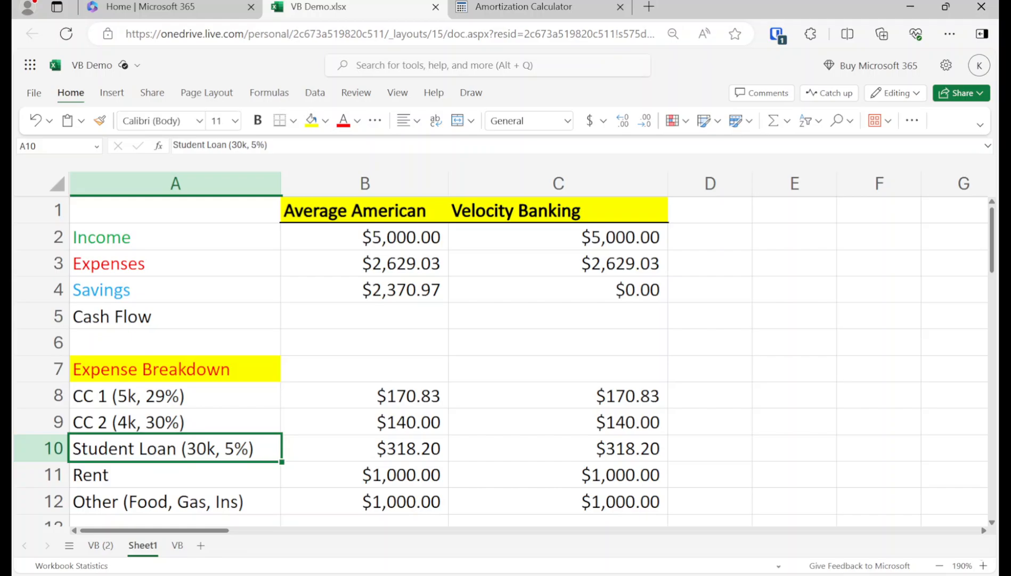
key(Right)
key(Up)
key(Right)
key(Up)
key(Right)
key(Up)
key(Right)
key(Up)
key(Up)
key(Up)
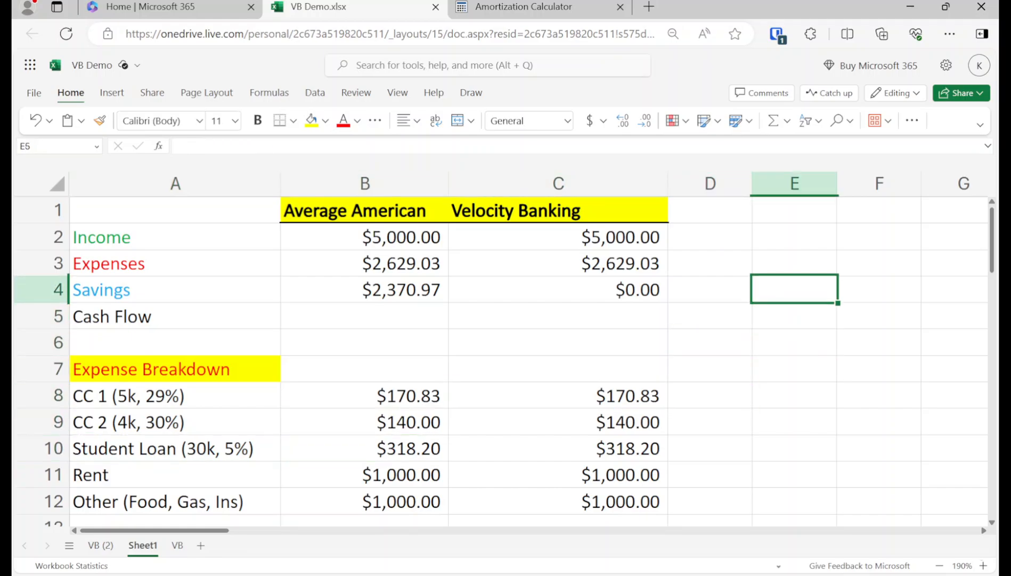
key(Up)
key(Up)
key(Right)
key(Up)
key(Right)
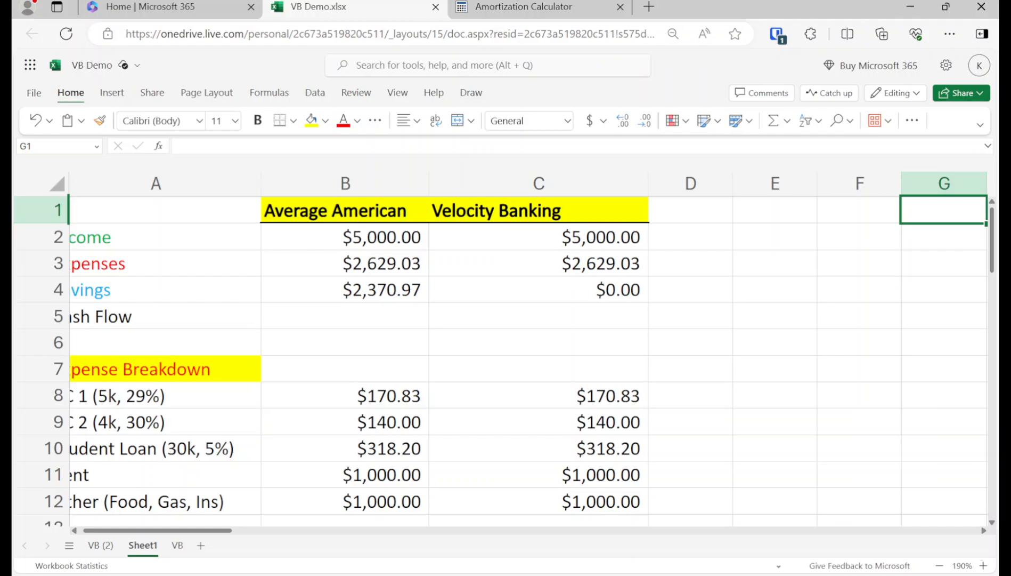
Step: Enter the Interest Rate header in G1
text(Interest)
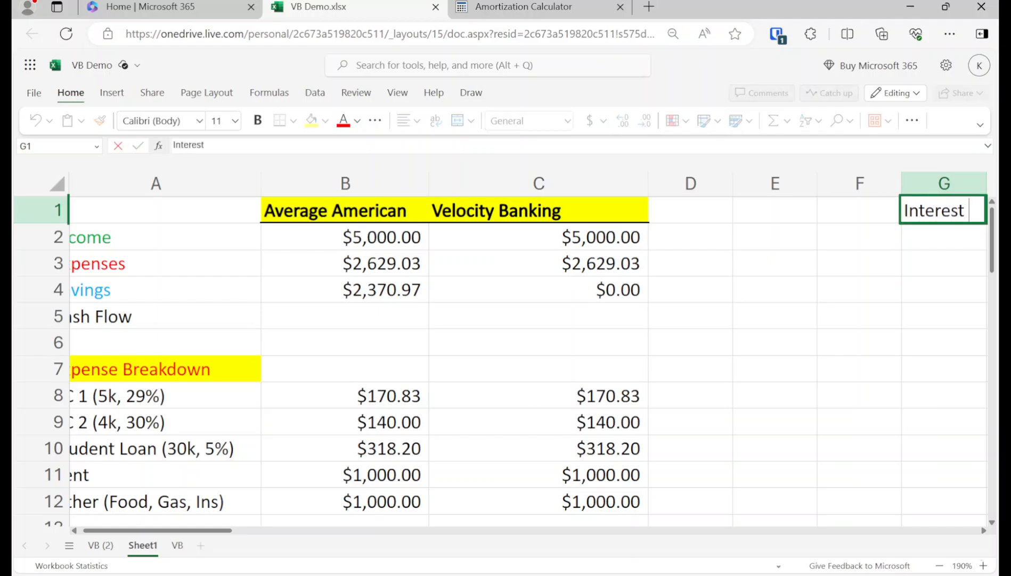
key(ctrl+Return)
key(shift+space)
key(Right)
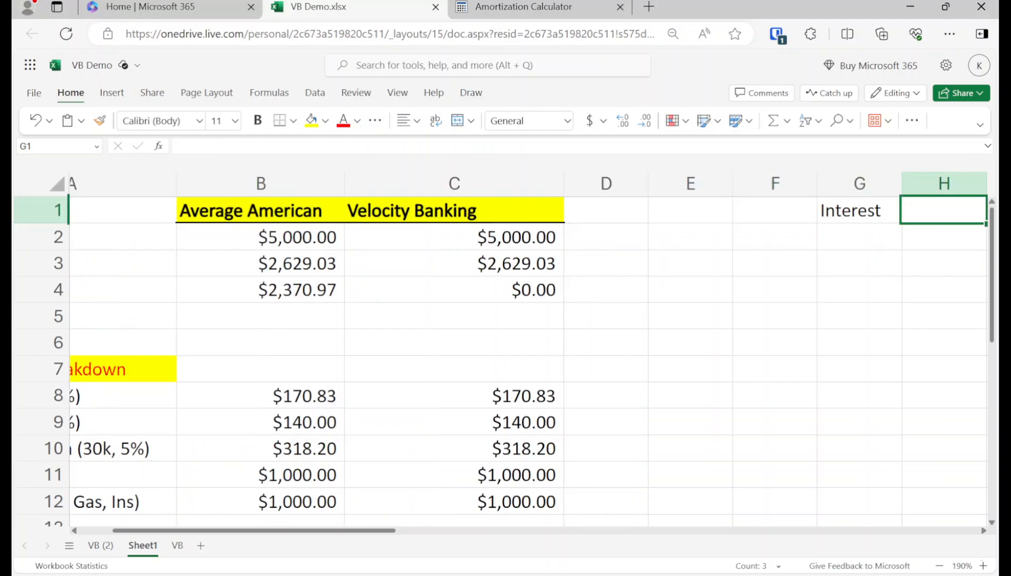
key(Left)
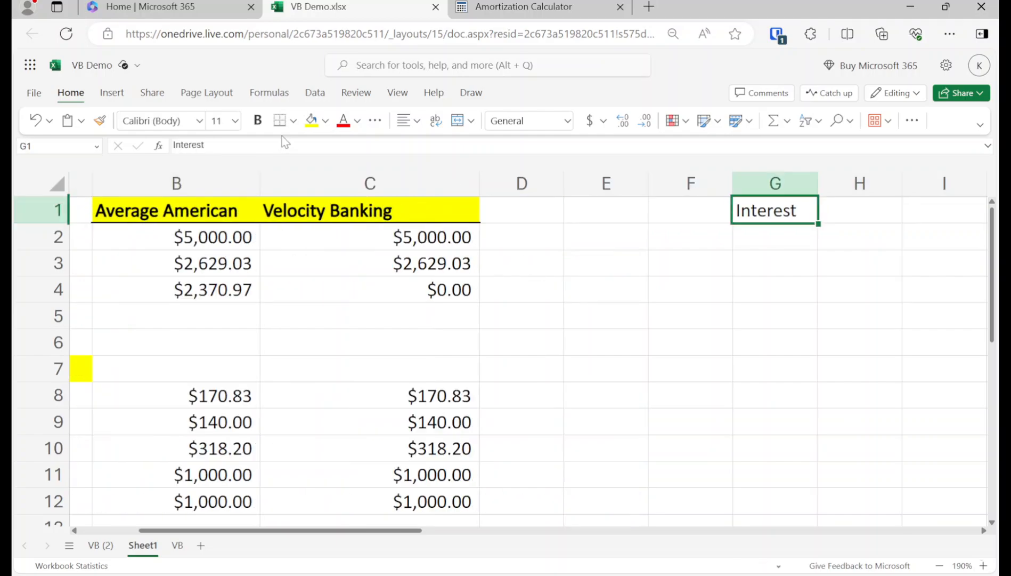
click(275, 146)
text(Rate)
key(Return)
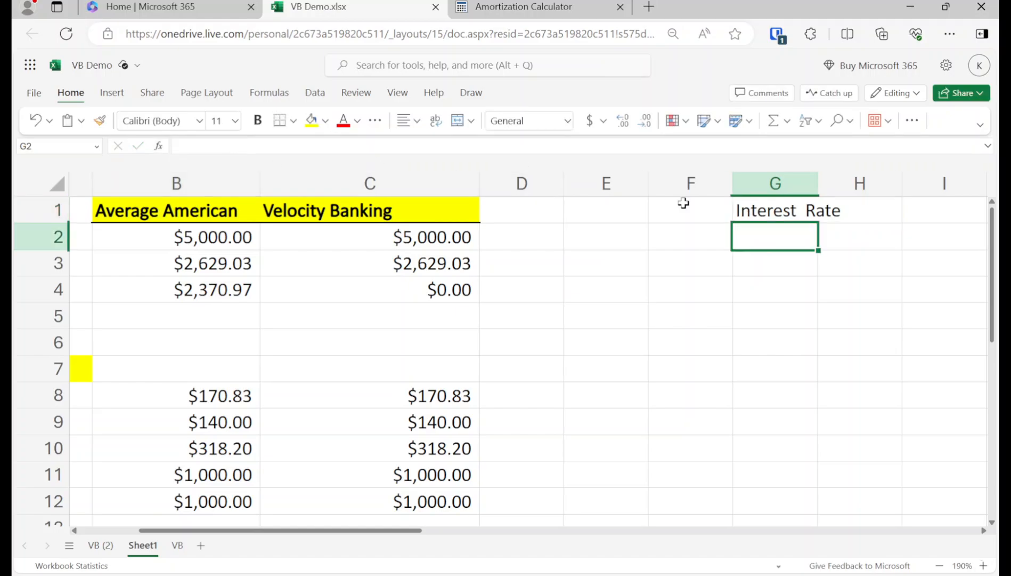
double_click(804, 206)
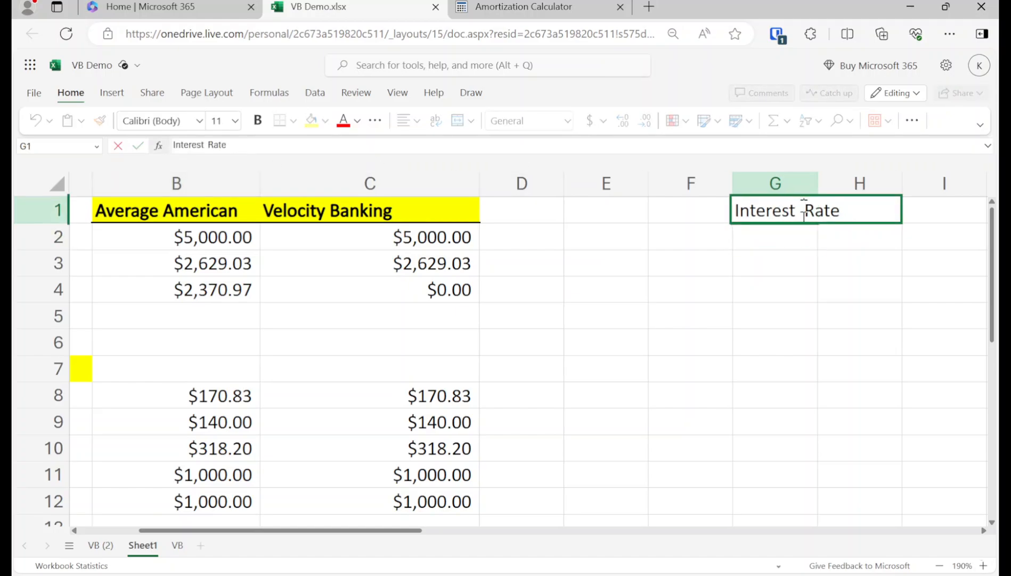
key(Return)
Step: Add the Credit Limit header in H1 and widen column G to fit Interest Rate
key(Up)
key(Right)
text(Credit Limit)
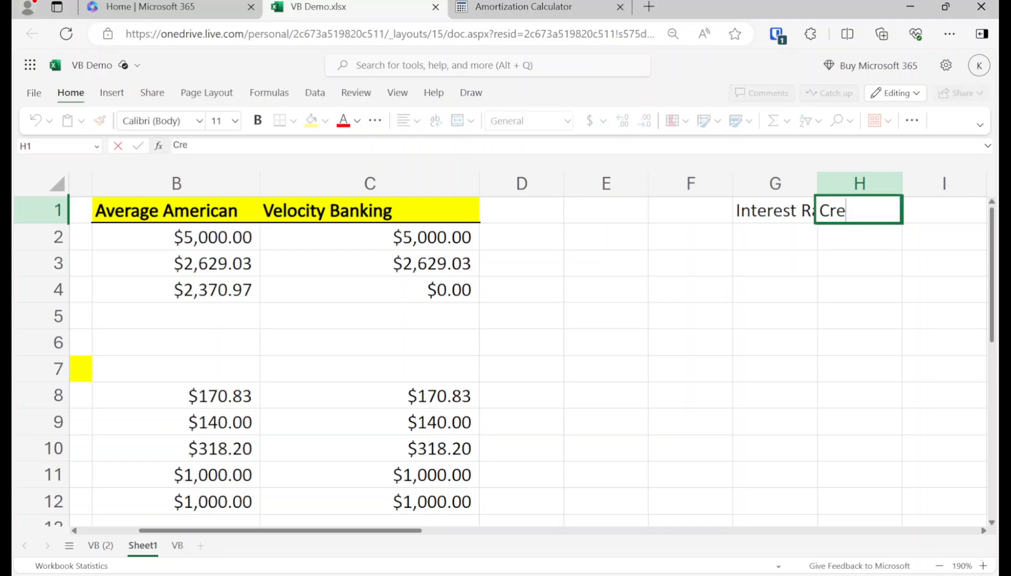
key(Return)
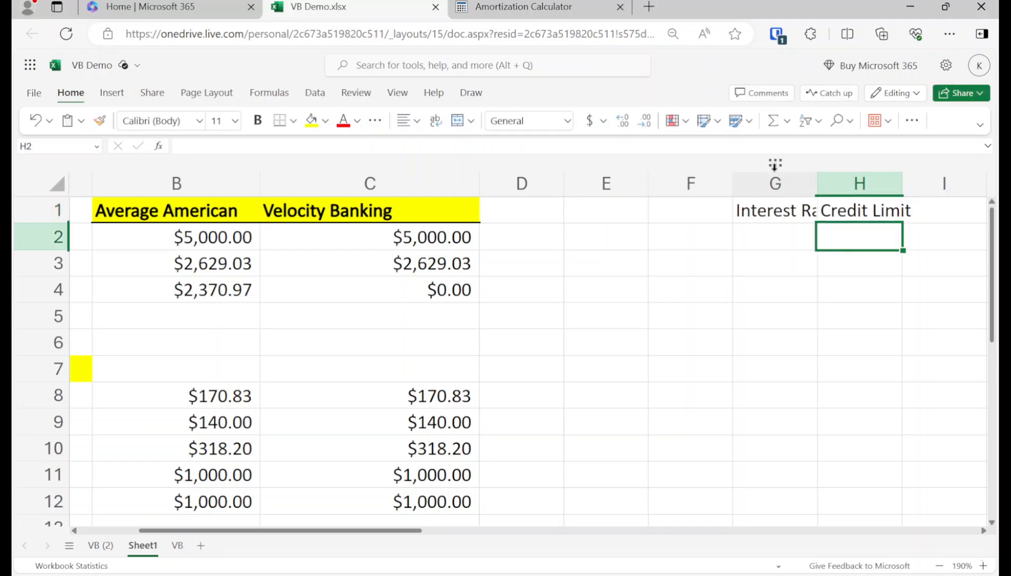
drag(819, 185, 872, 184)
Step: Delete empty columns F and E and widen column F for Credit Limit
click(672, 181)
right_click(672, 181)
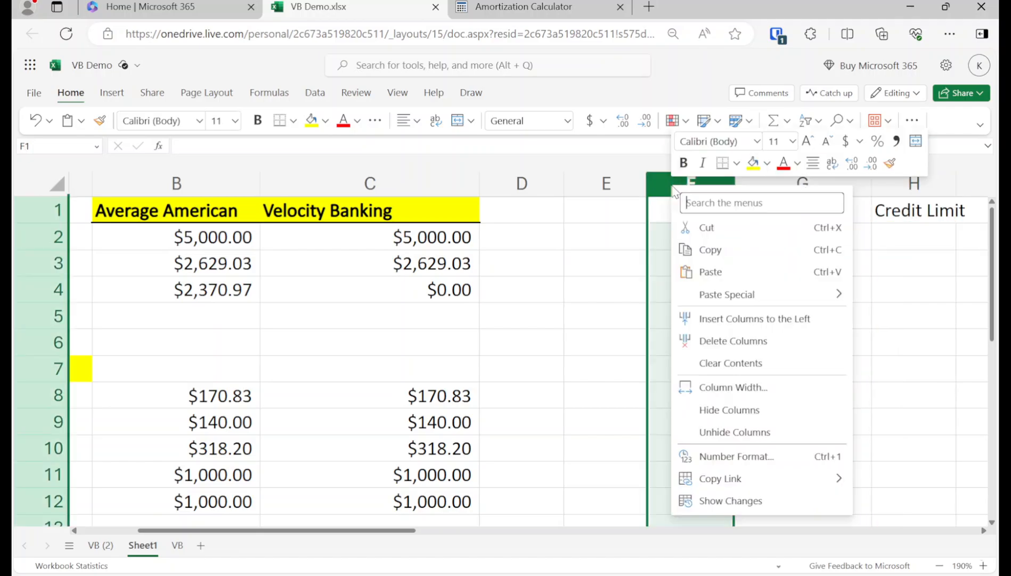
click(685, 339)
click(606, 183)
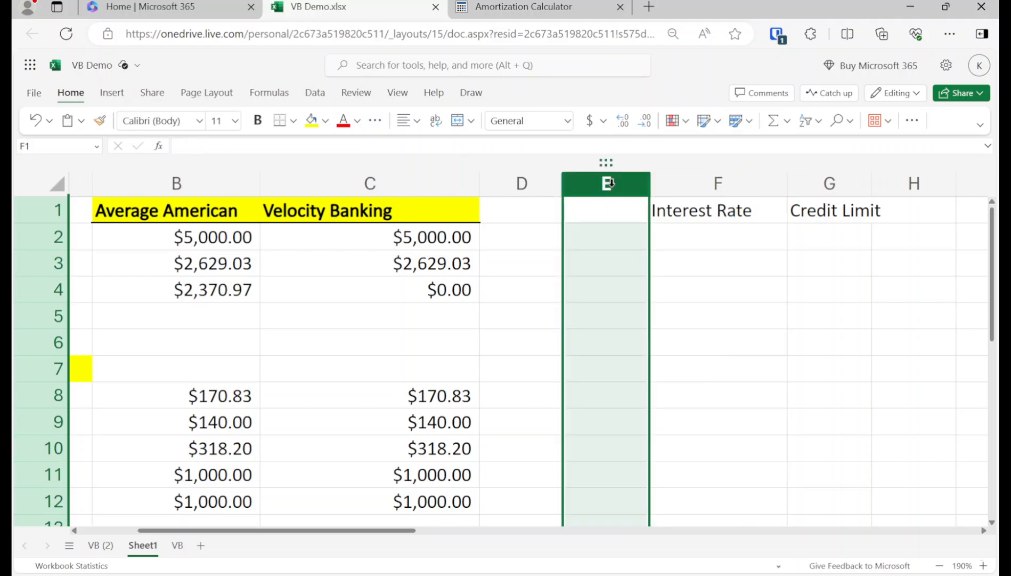
right_click(606, 183)
click(681, 350)
drag(787, 184, 827, 184)
Step: Add the Current Balance header in G1 and widen column G to fit it
click(871, 214)
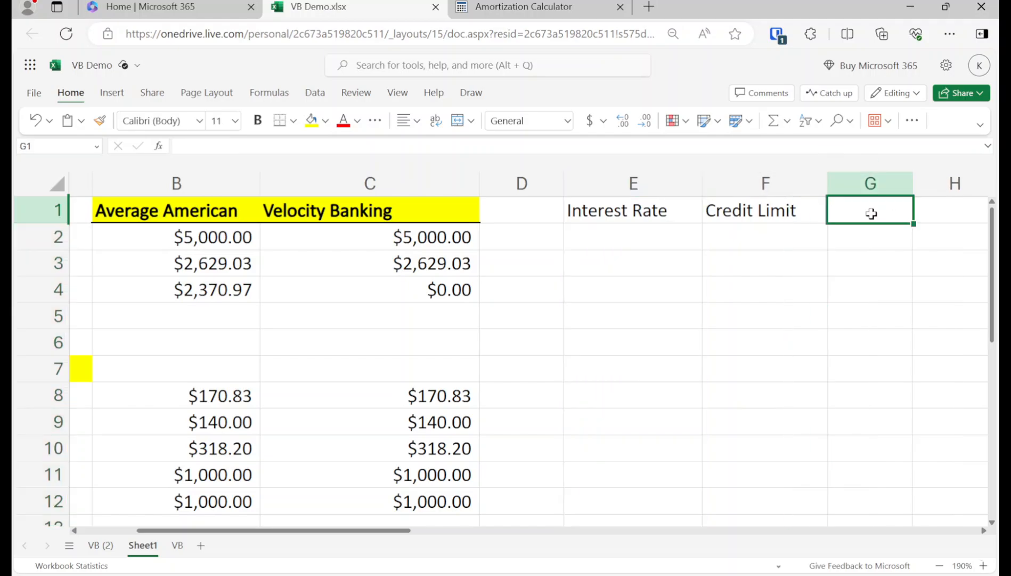
text(Current Balance)
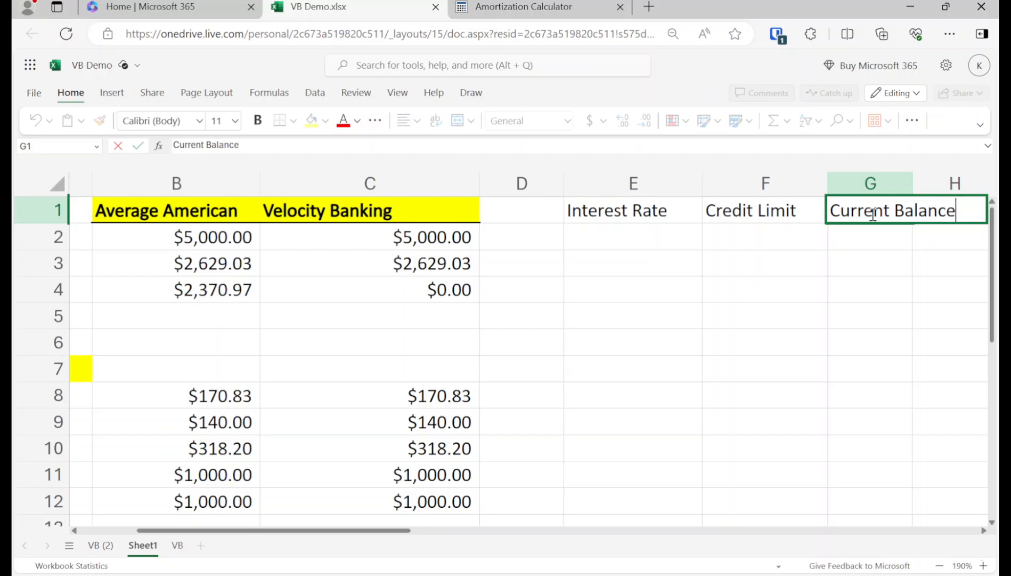
key(Return)
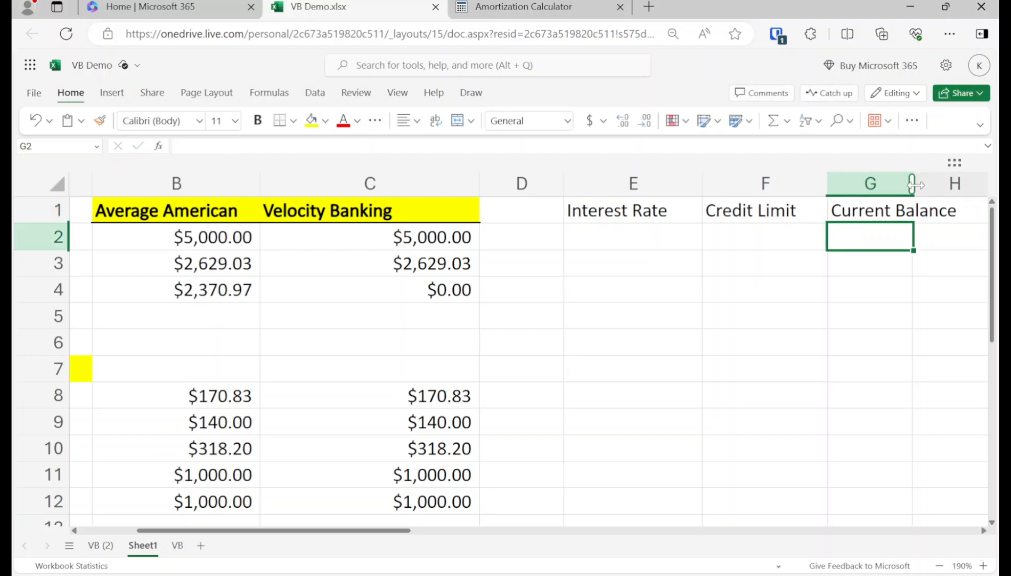
drag(915, 184, 944, 184)
drag(391, 531, 517, 426)
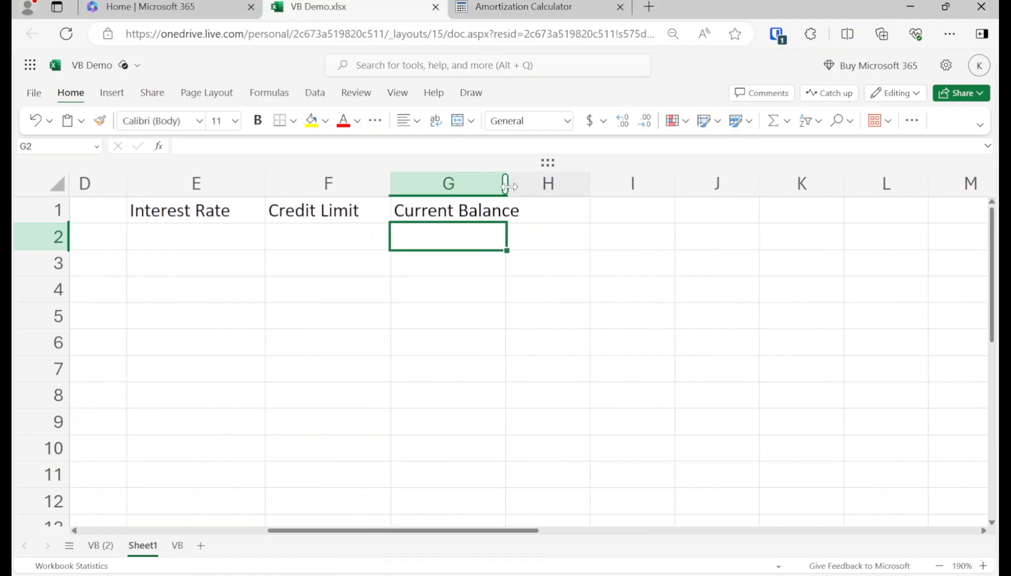
drag(506, 185, 524, 184)
Step: Add Interest Paid in H1 and Month in I1, even the column widths, and select the header row
click(532, 216)
text(I)
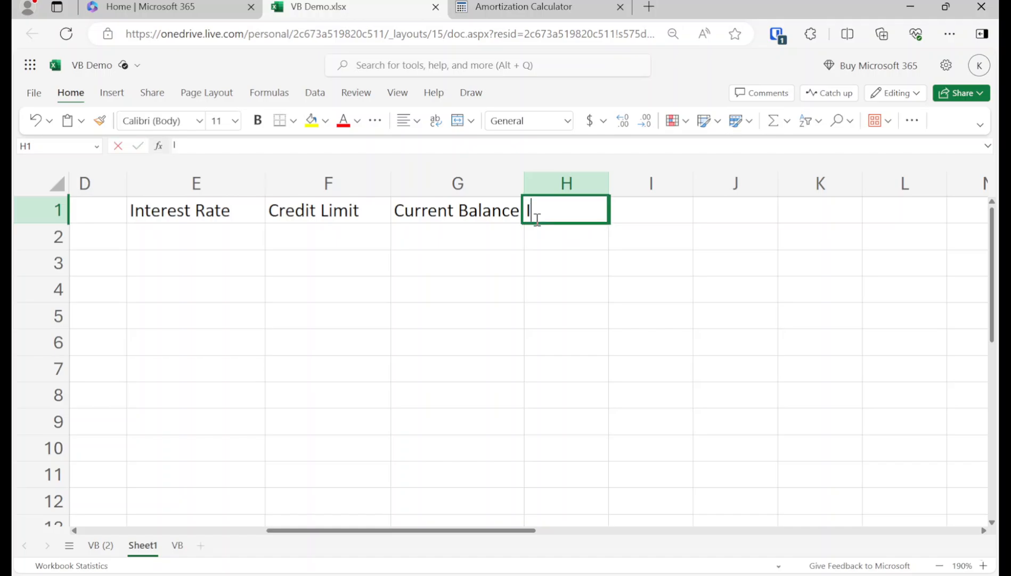
text(nterest Paid)
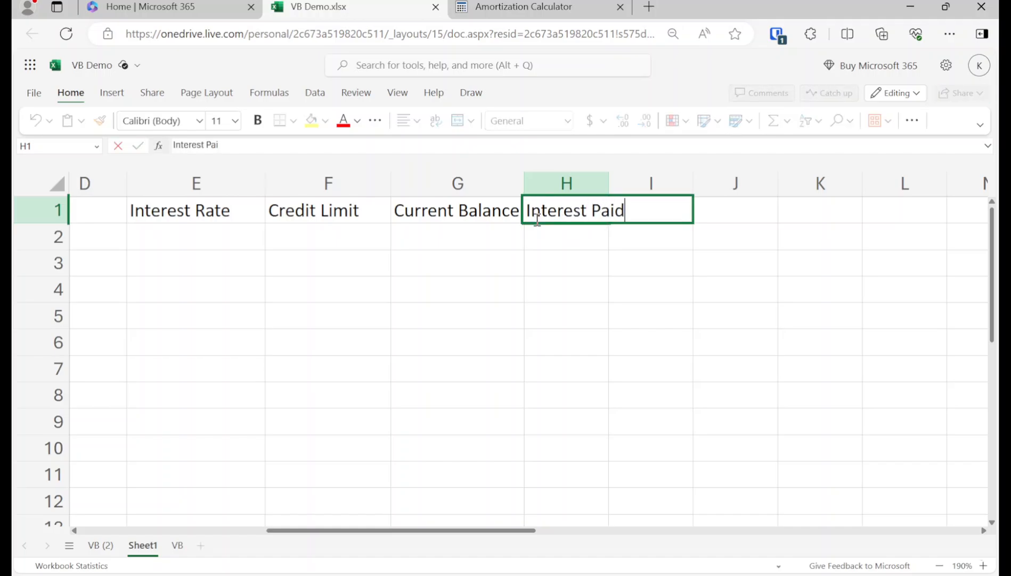
key(Return)
key(Up)
key(Right)
text(Month)
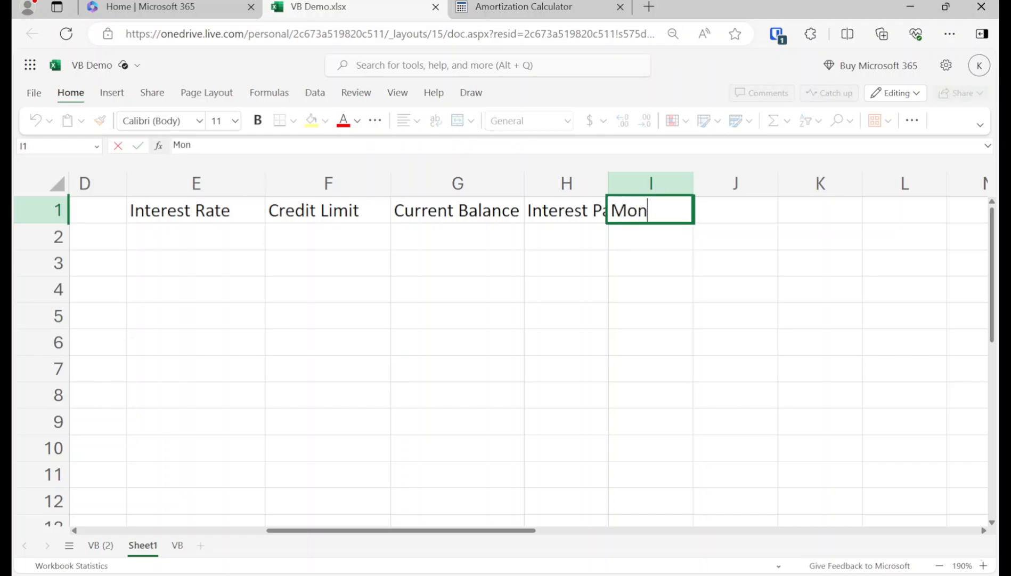
key(Return)
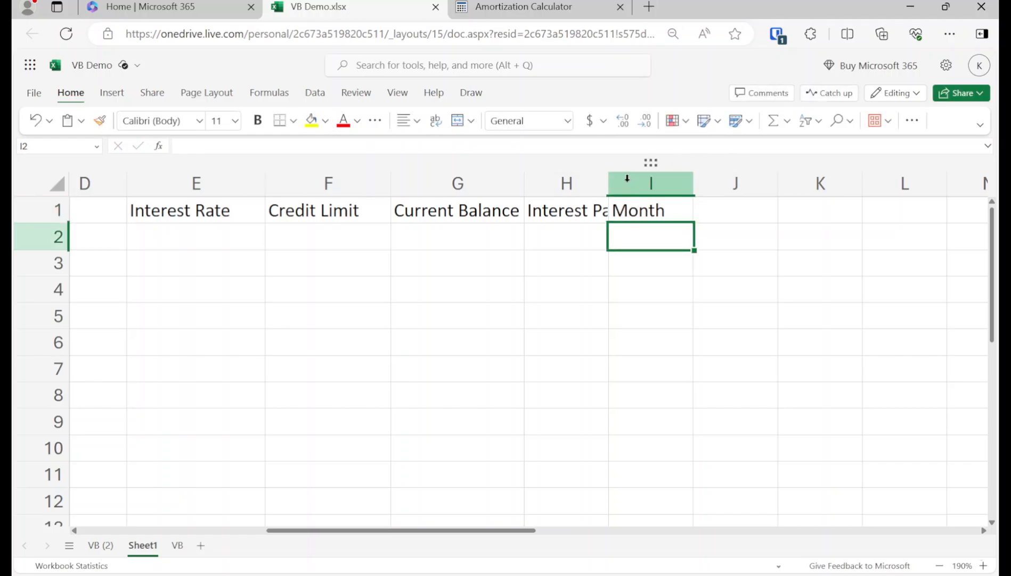
drag(609, 184, 659, 181)
click(727, 208)
key(shift+Left)
key(shift+Left)
key(shift+Left)
key(shift+Left)
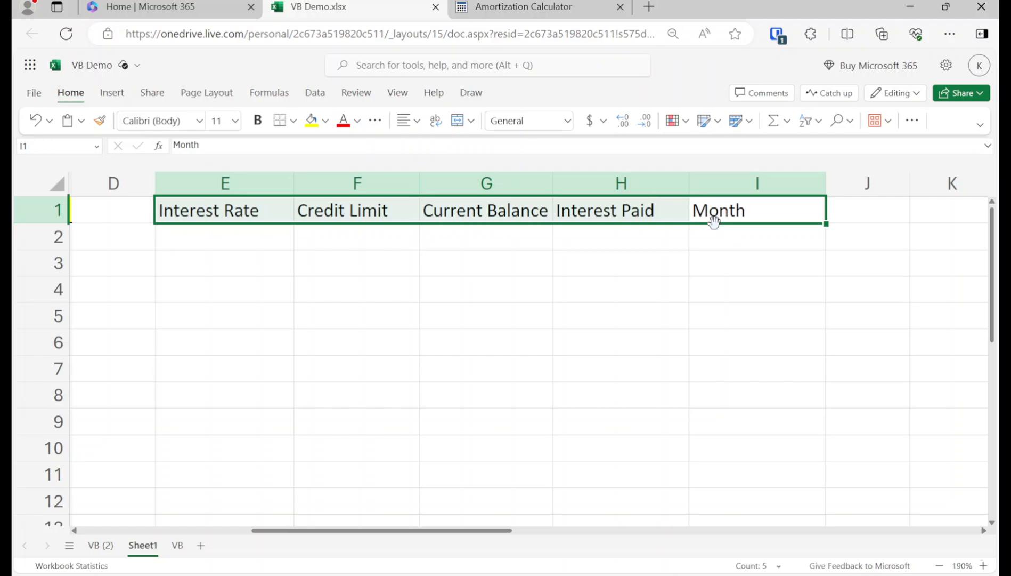
Step: Give the E1:I1 headers a yellow fill, bold text and a bottom border
click(311, 120)
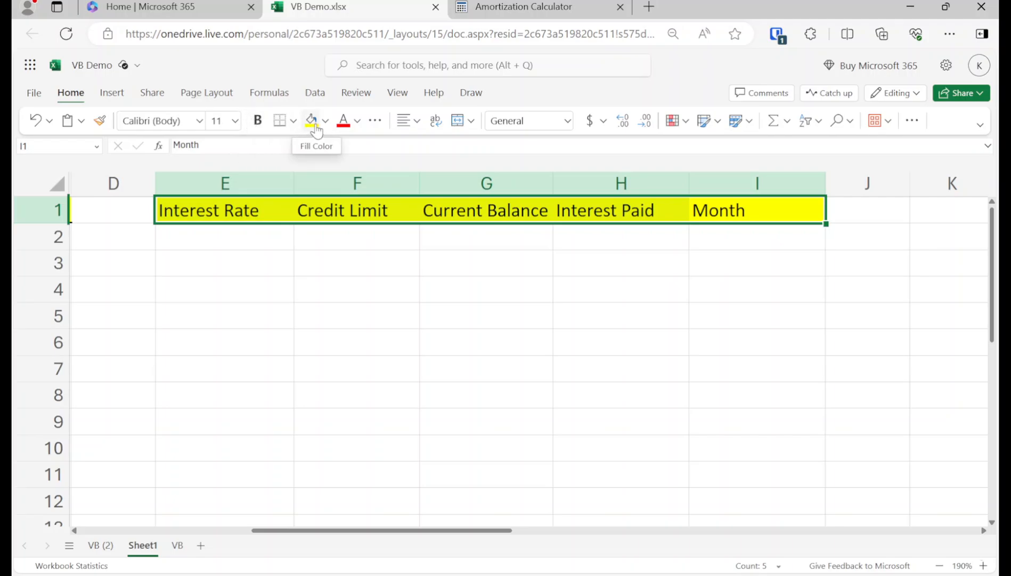
click(264, 125)
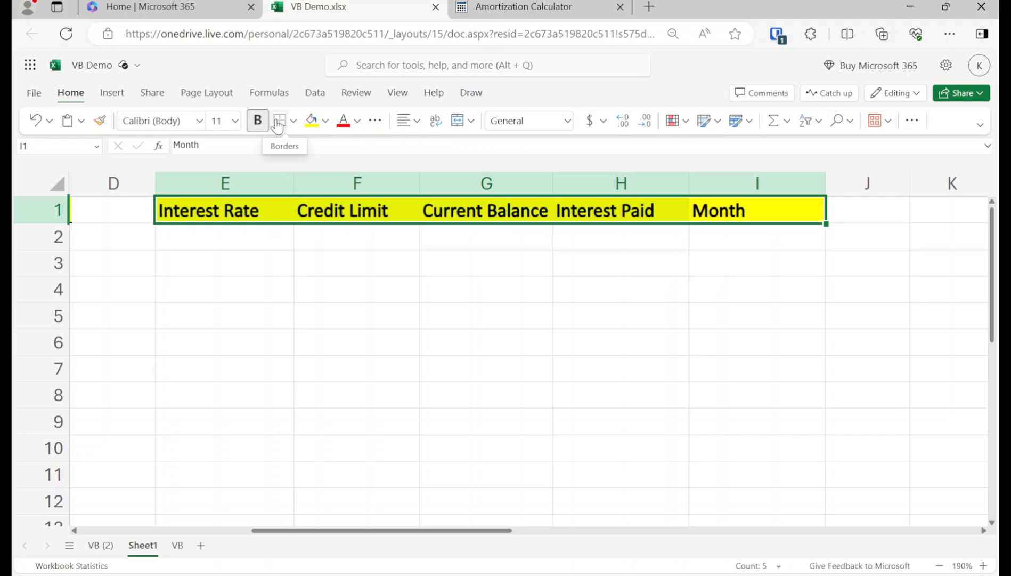
click(278, 125)
Step: Enter starting month 0 in I2
click(431, 234)
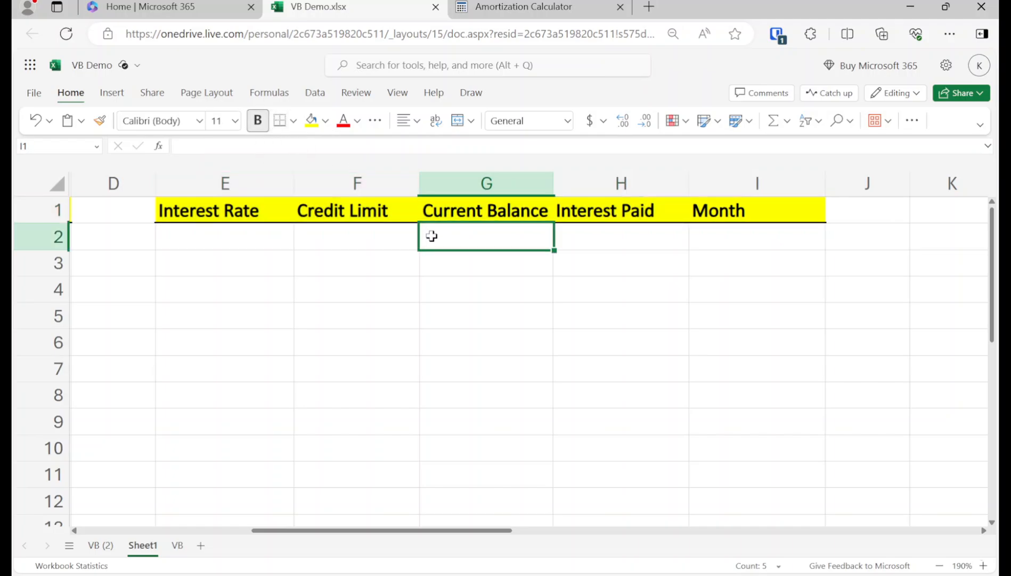
click(651, 244)
click(739, 243)
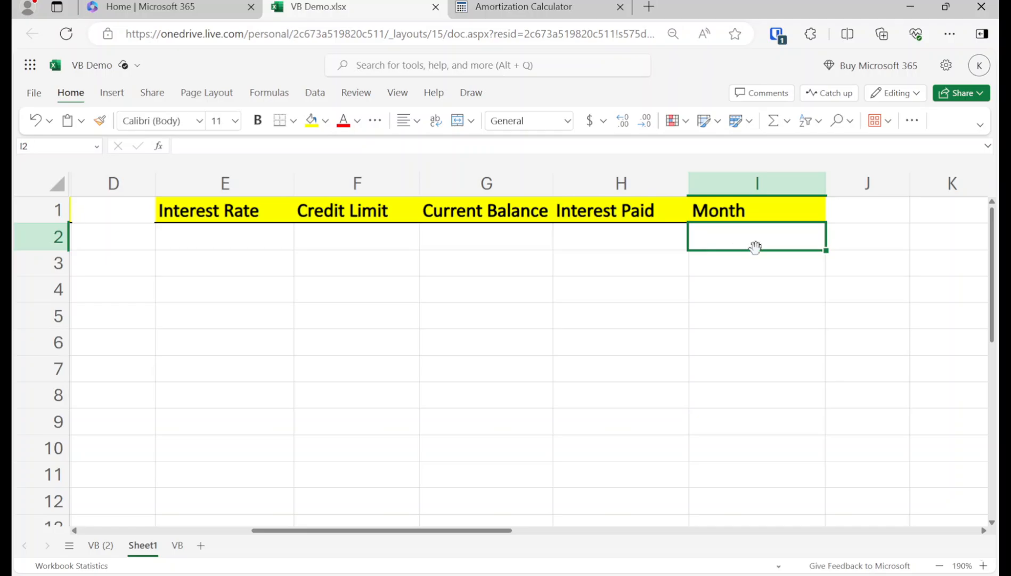
text(0)
key(Return)
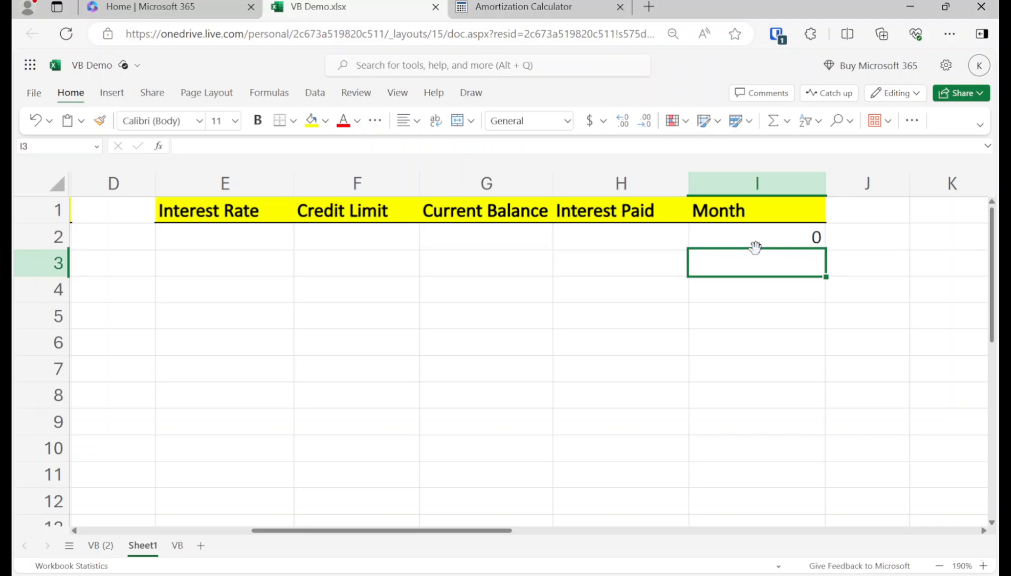
Step: Enter a 15% interest rate in E2 and select F2:H2
key(Up)
key(Left)
key(Left)
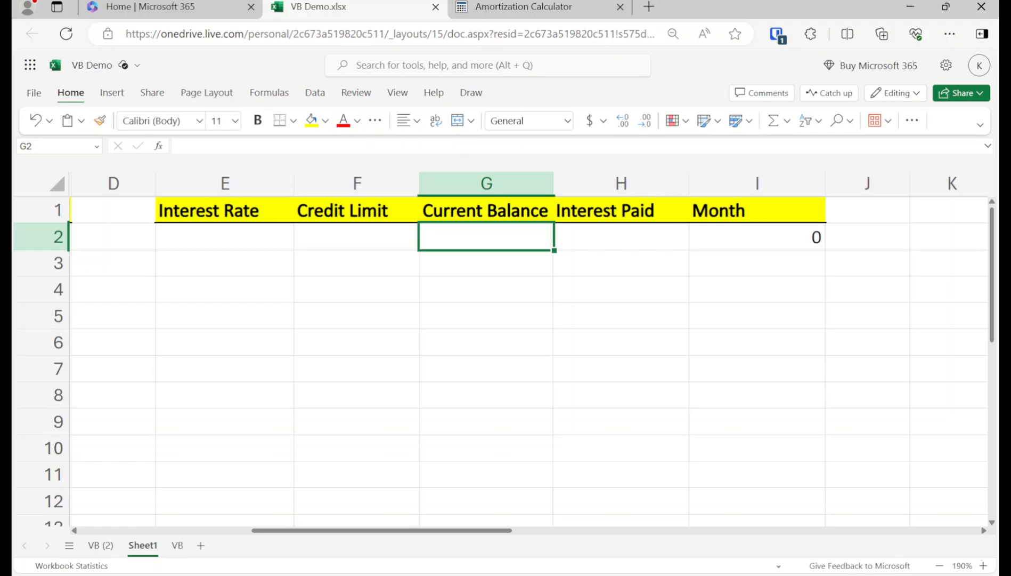
key(Right)
key(Left)
key(Left)
key(Left)
key(Left)
key(Right)
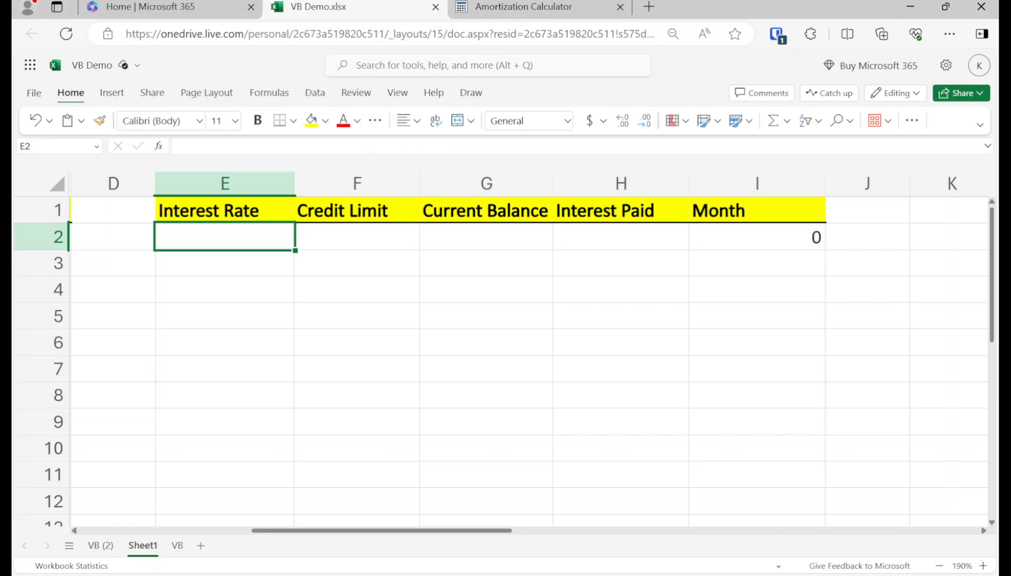
text(15)
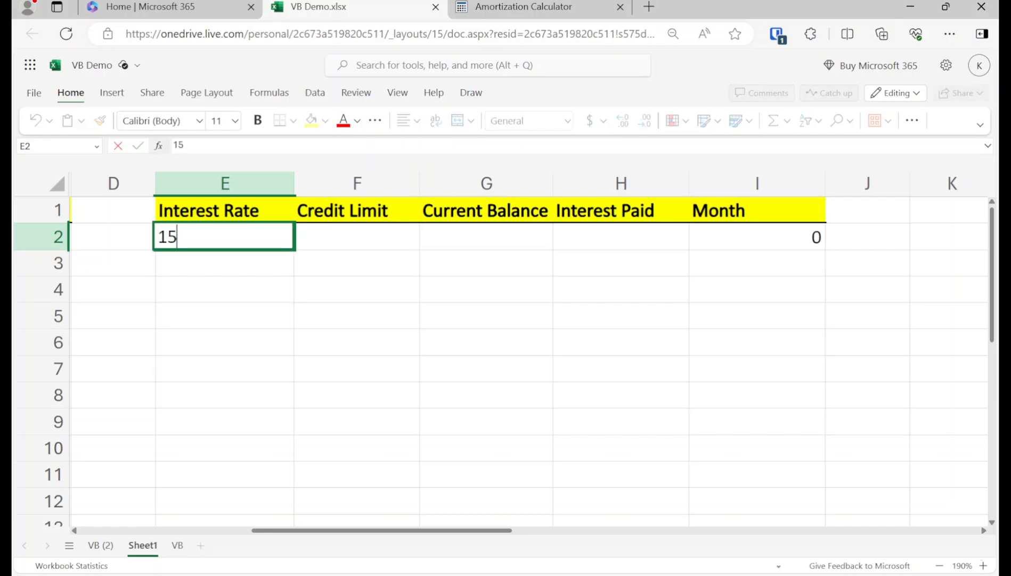
text(%)
key(Return)
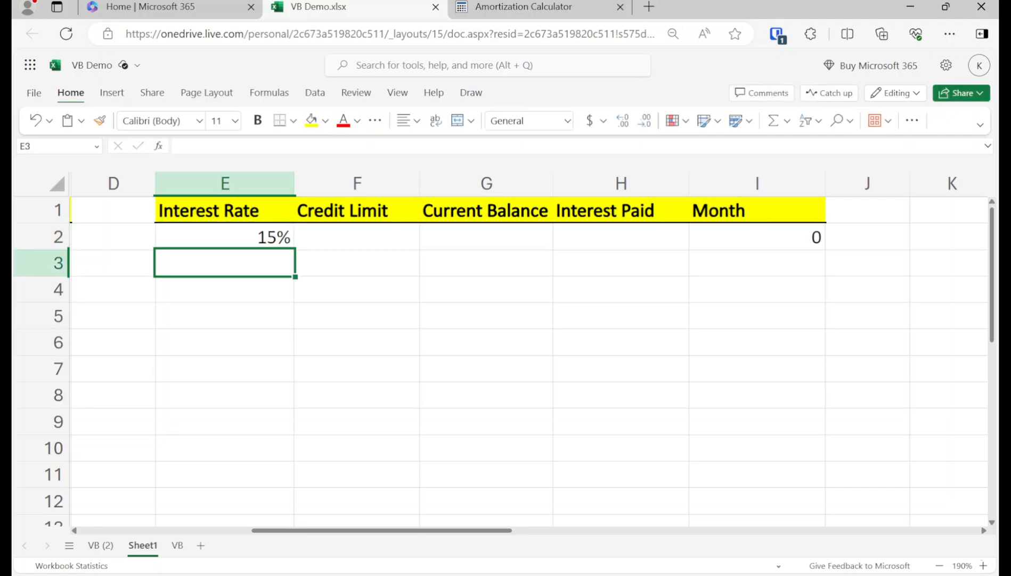
key(Up)
key(Right)
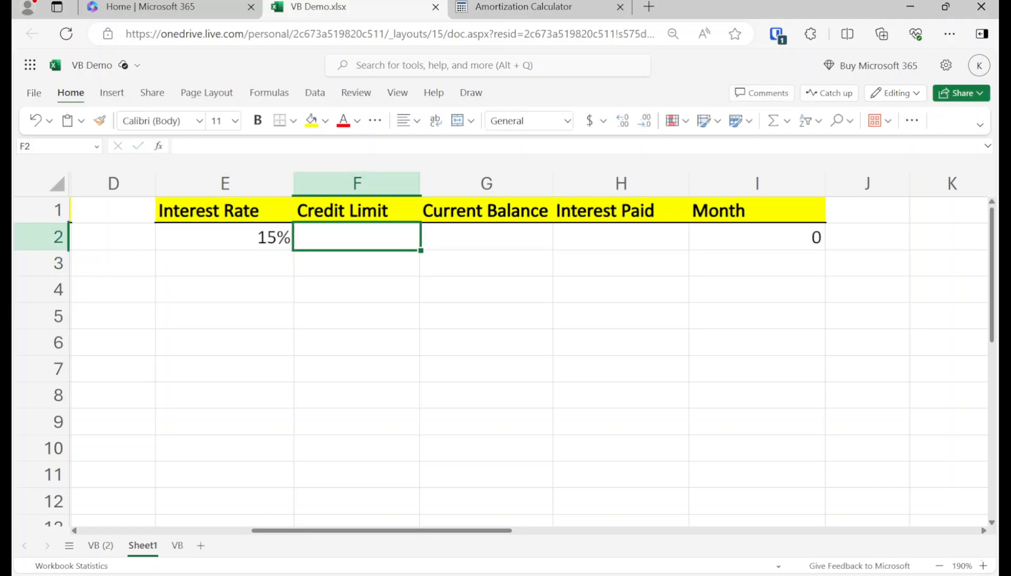
key(shift+Right)
key(shift+Right)
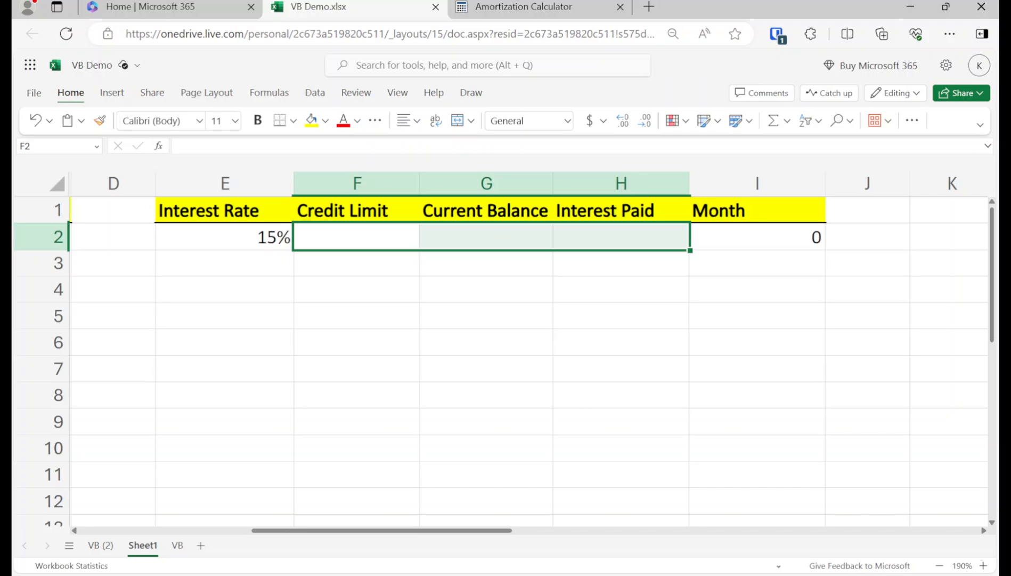
Step: Format F2:H5 as Currency with negatives shown in parentheses ($1,234.10)
right_click(380, 248)
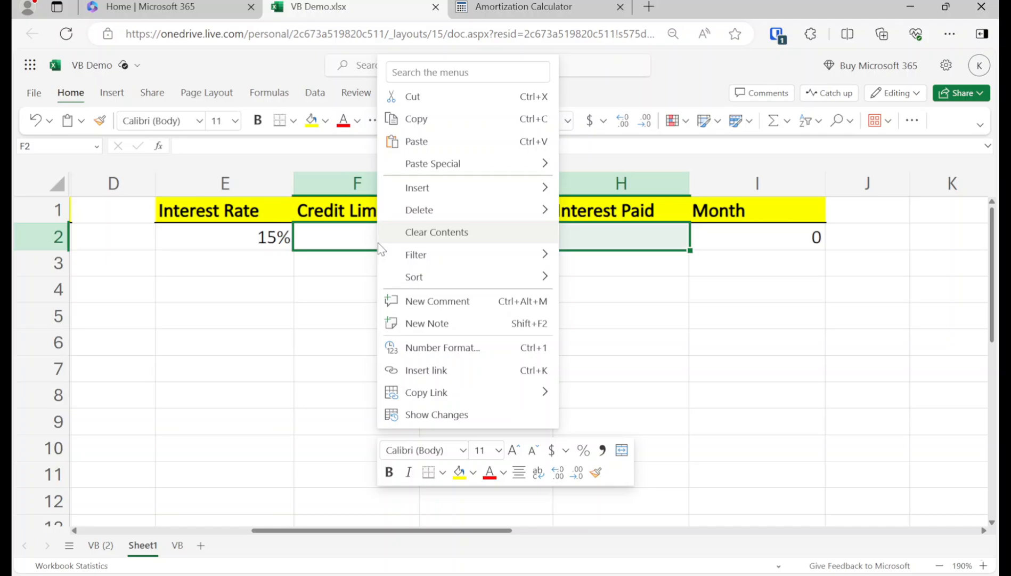
click(349, 239)
key(shift+Down)
key(shift+Down)
key(shift+Down)
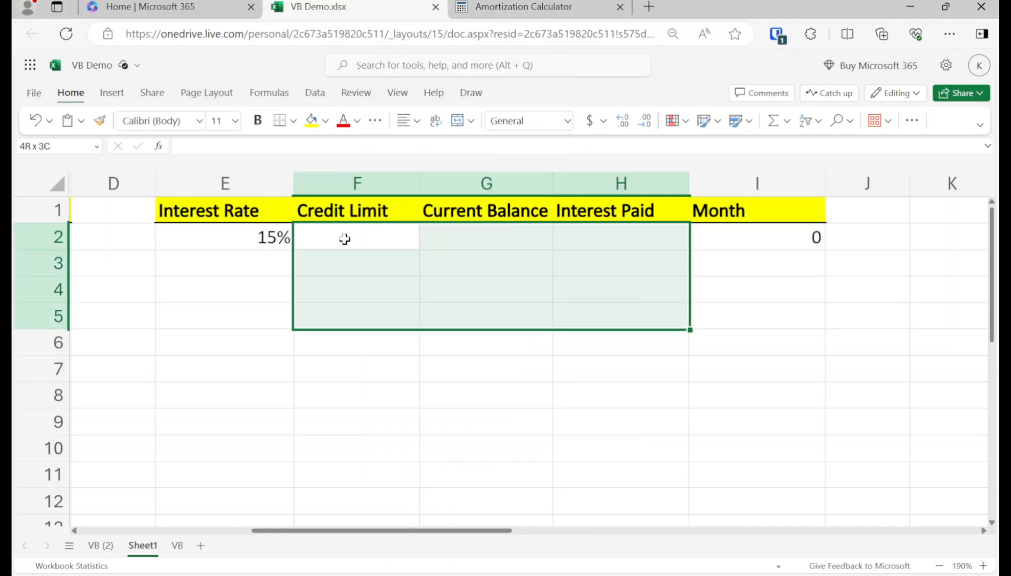
right_click(358, 269)
mouse_move(360, 277)
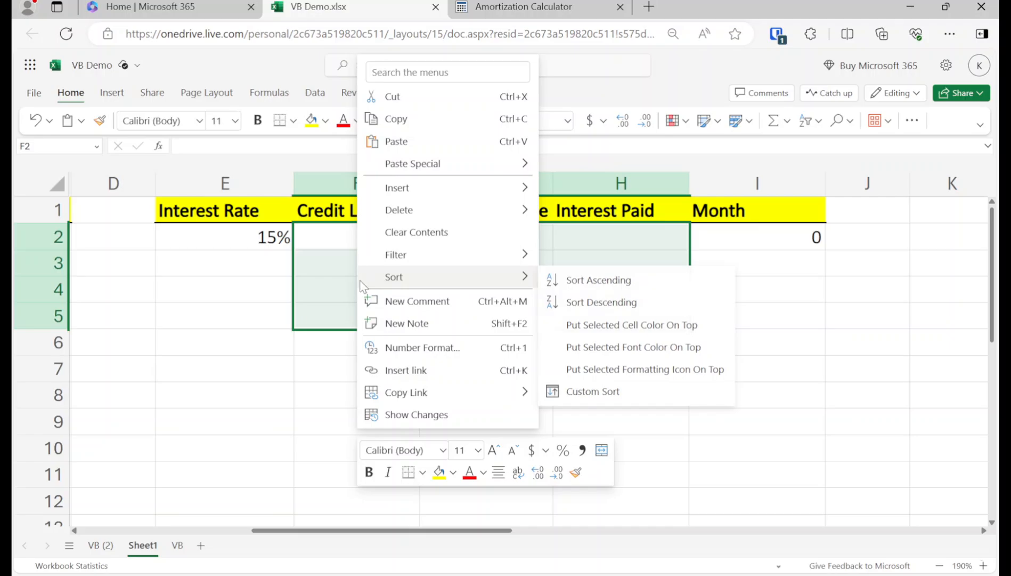
click(401, 347)
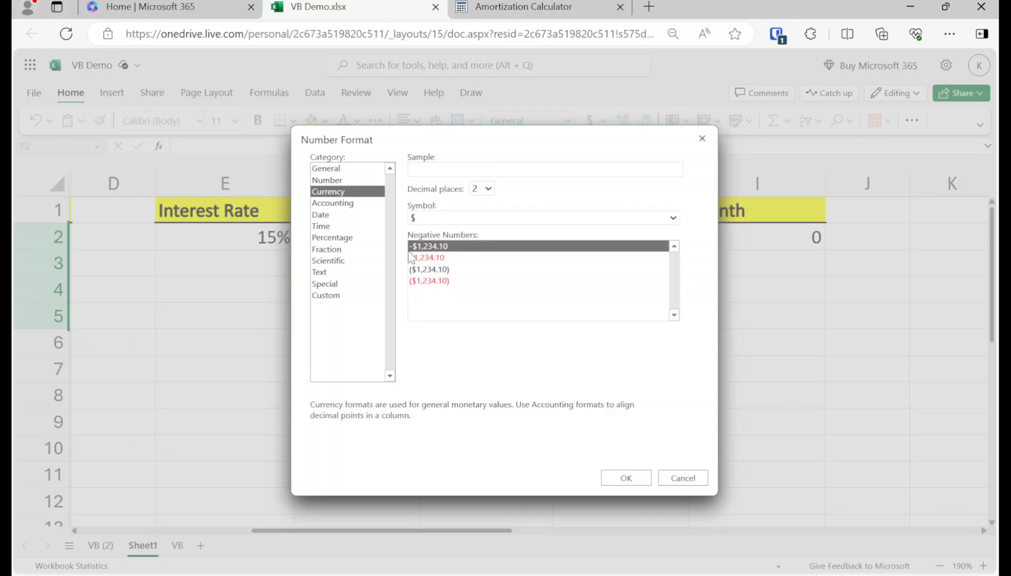
click(429, 281)
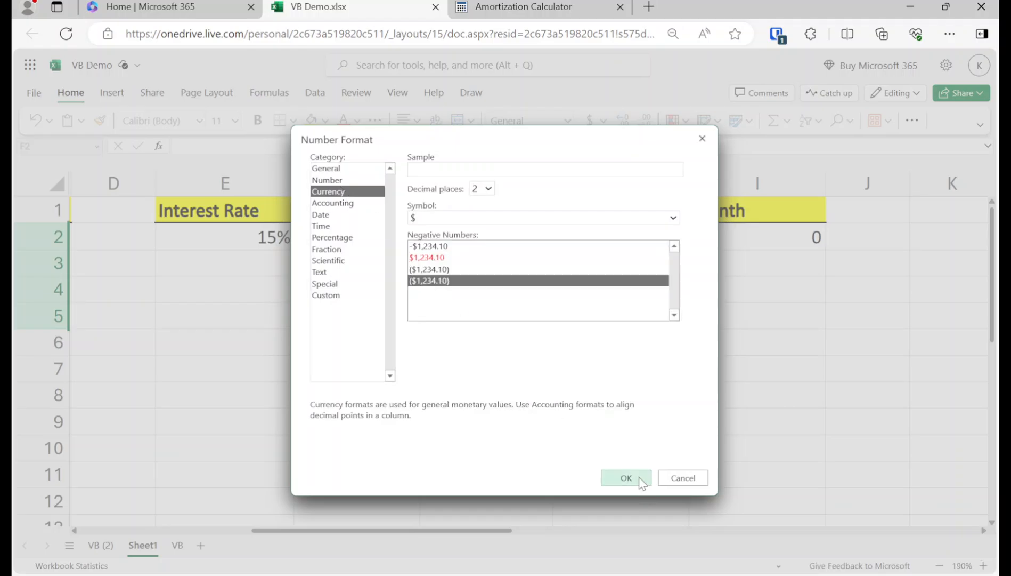
click(626, 478)
click(413, 306)
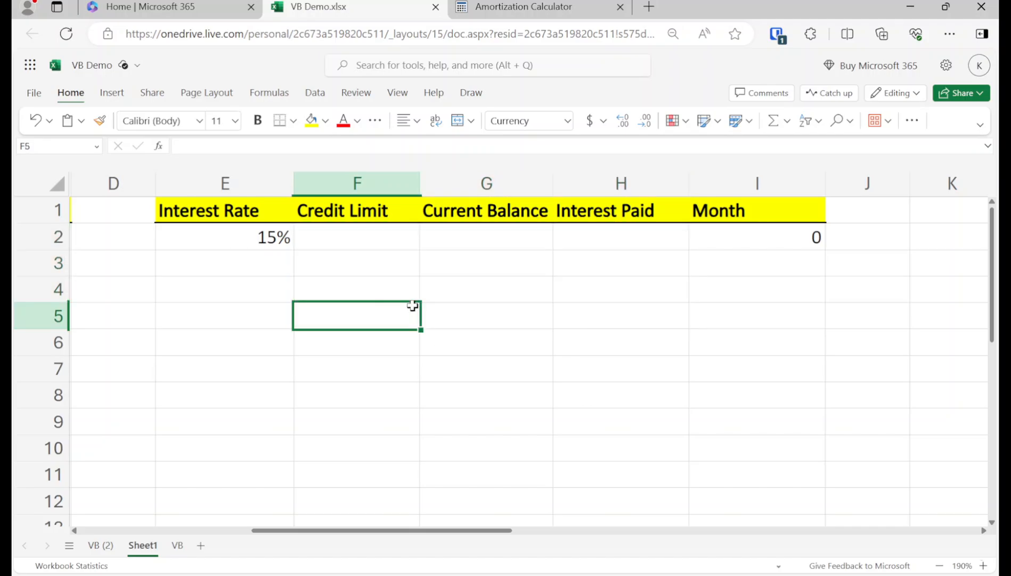
click(354, 235)
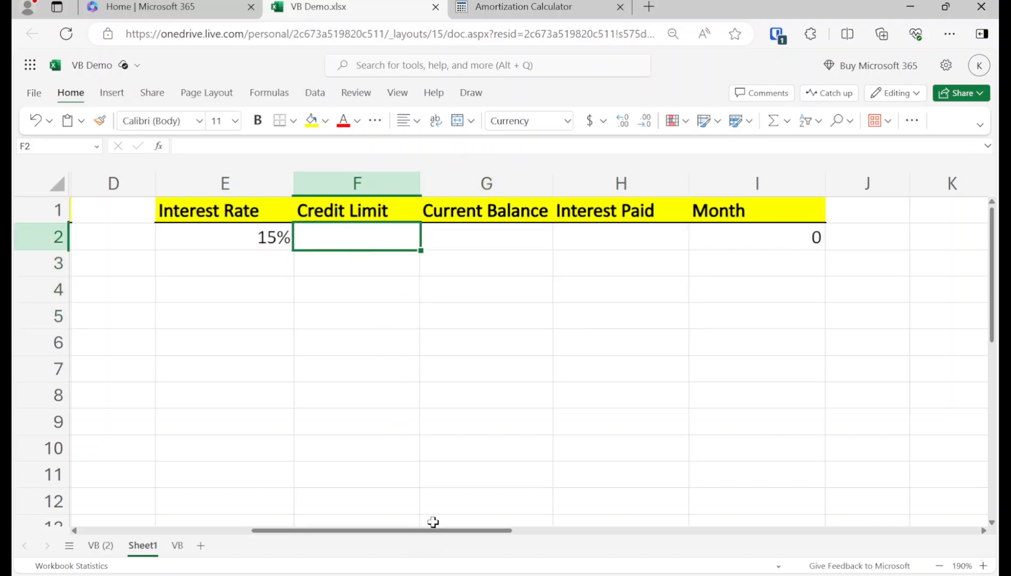
drag(434, 533, 375, 533)
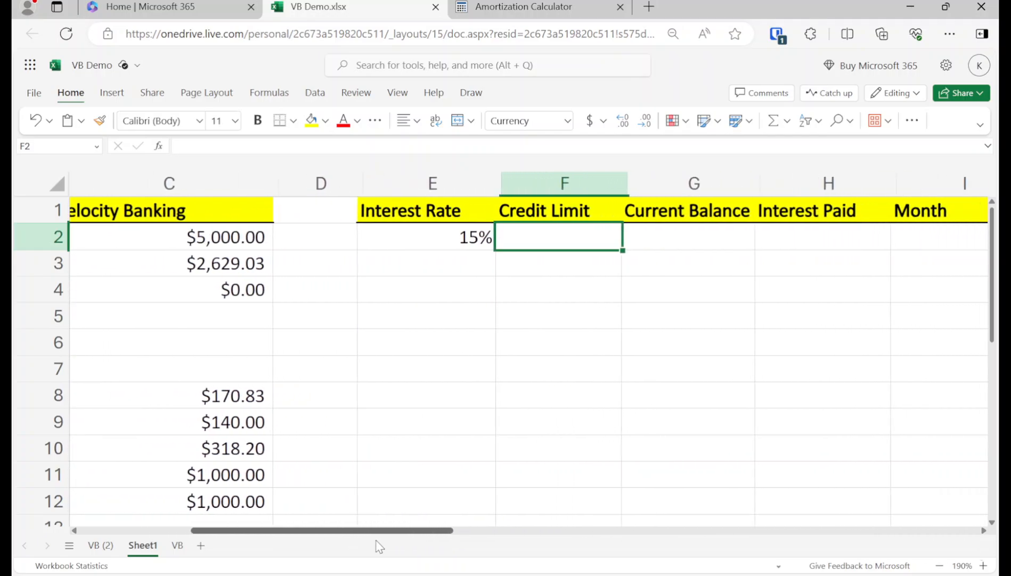
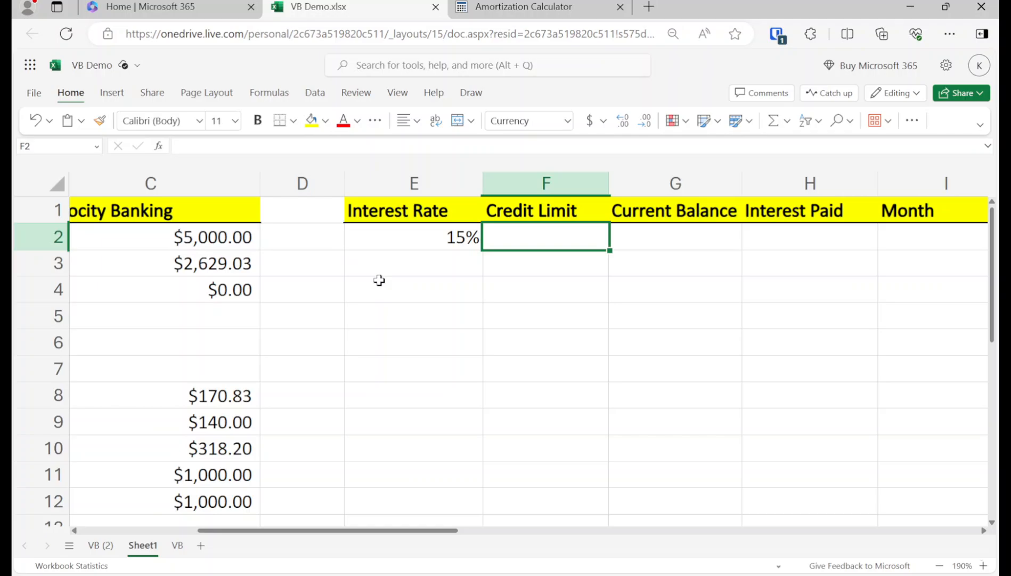
Step: Enter a $20,000 Credit Limit in F2
click(378, 281)
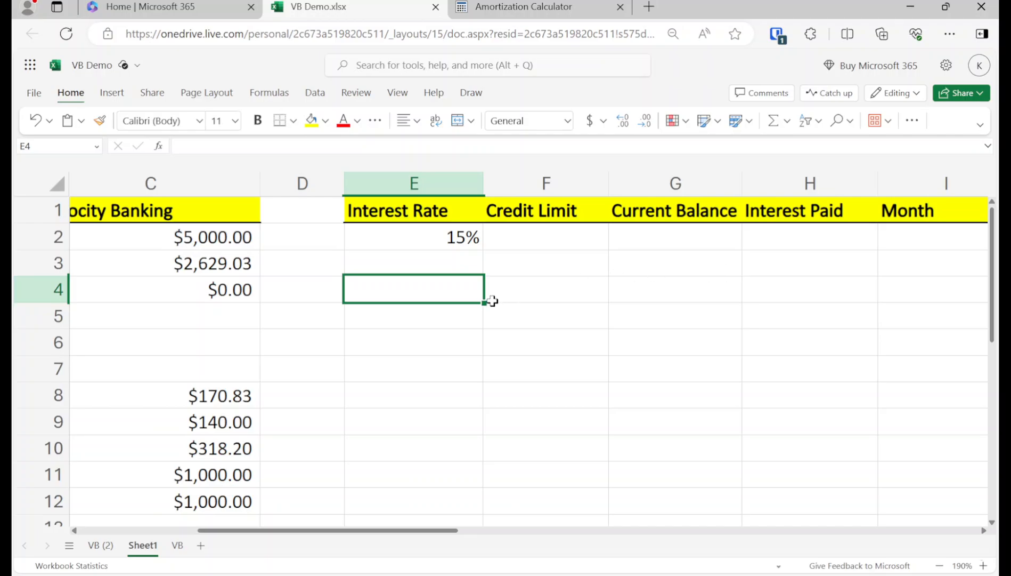
click(540, 242)
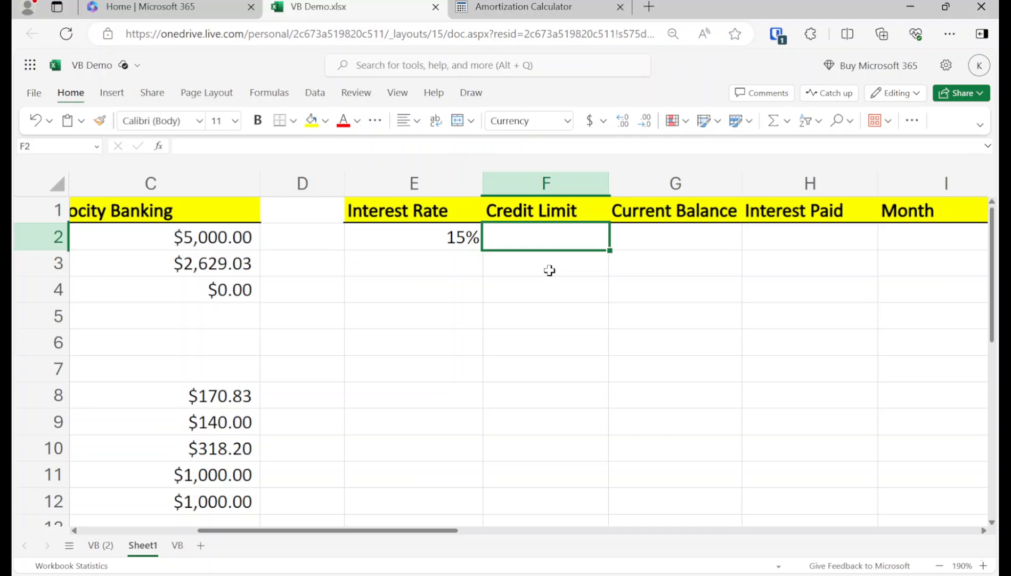
text(20000)
key(Return)
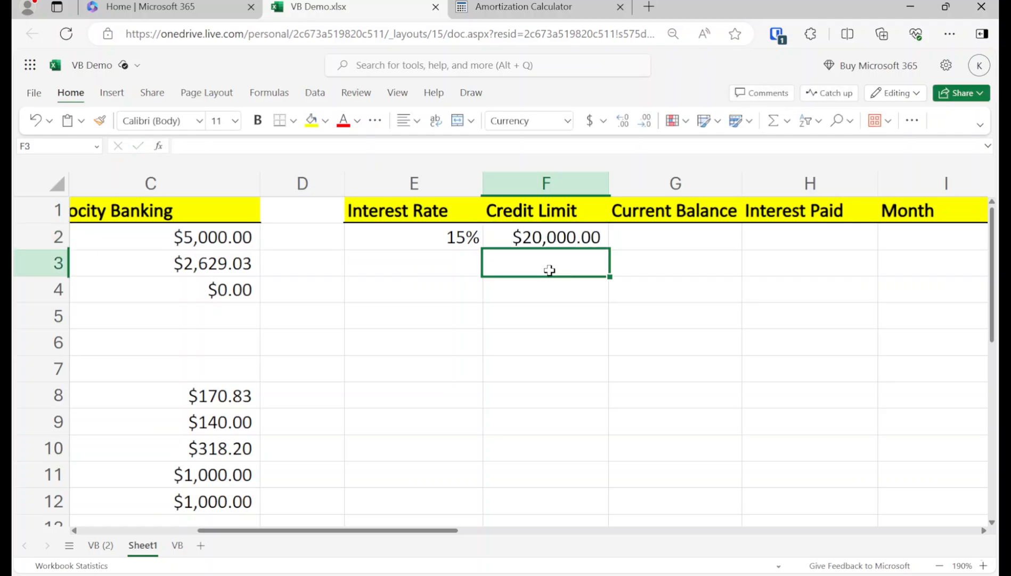
Step: Enter a $9,000 Current Balance in G2
key(Up)
key(Right)
key(Right)
key(Right)
key(Left)
key(Left)
key(Left)
key(Left)
key(Left)
key(Left)
key(Left)
key(Left)
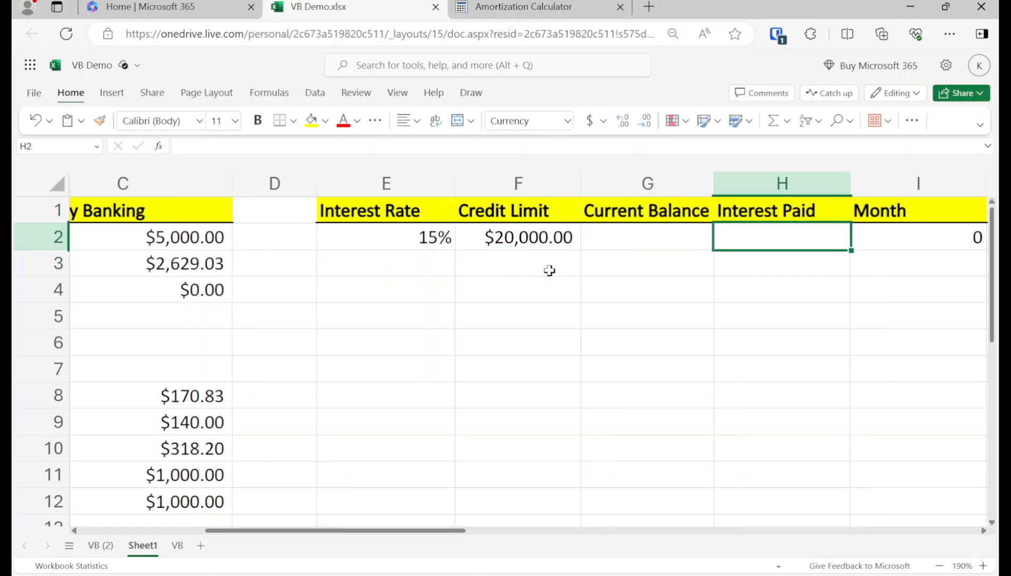
key(Down)
key(Down)
key(Down)
key(Down)
key(Down)
key(Down)
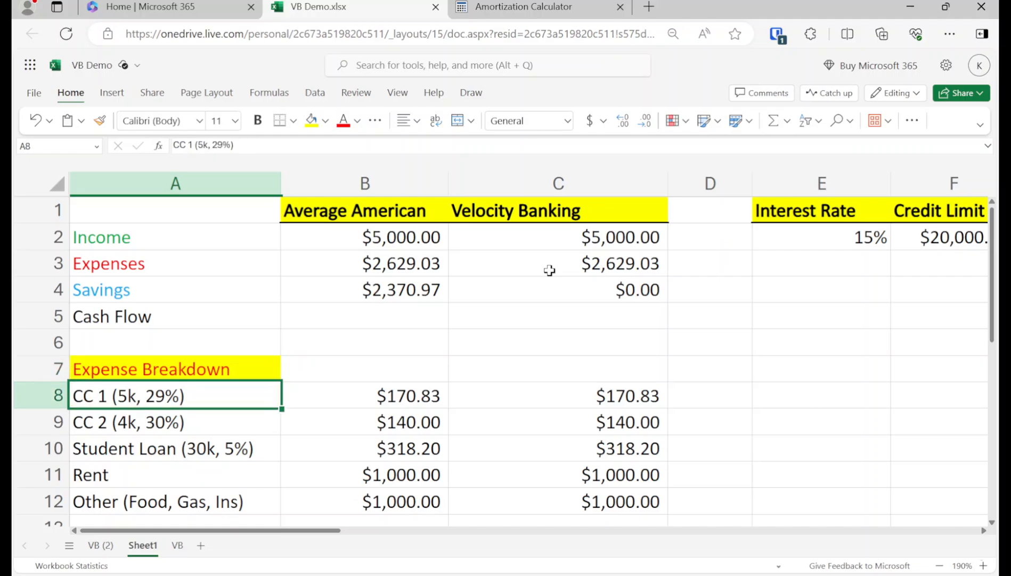
key(shift+Down)
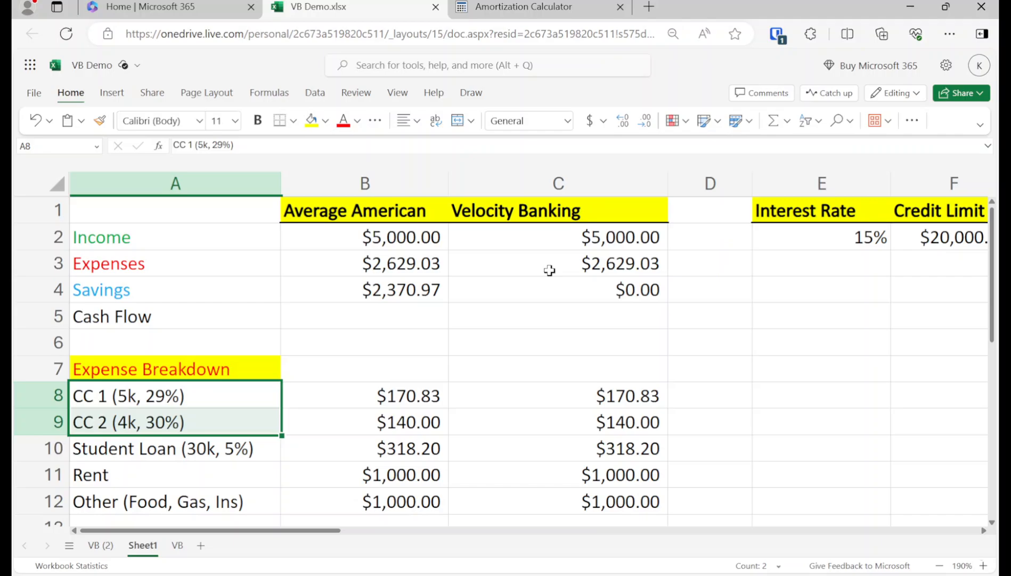
key(Right)
key(Right)
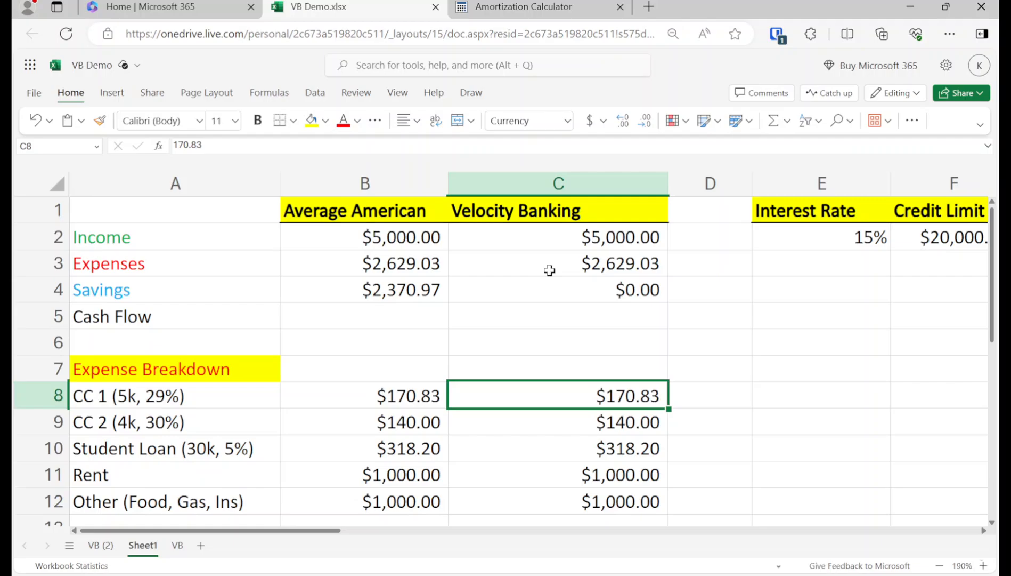
key(Left)
key(Left)
key(shift+Down)
key(Right)
key(Right)
key(Up)
key(Up)
key(Right)
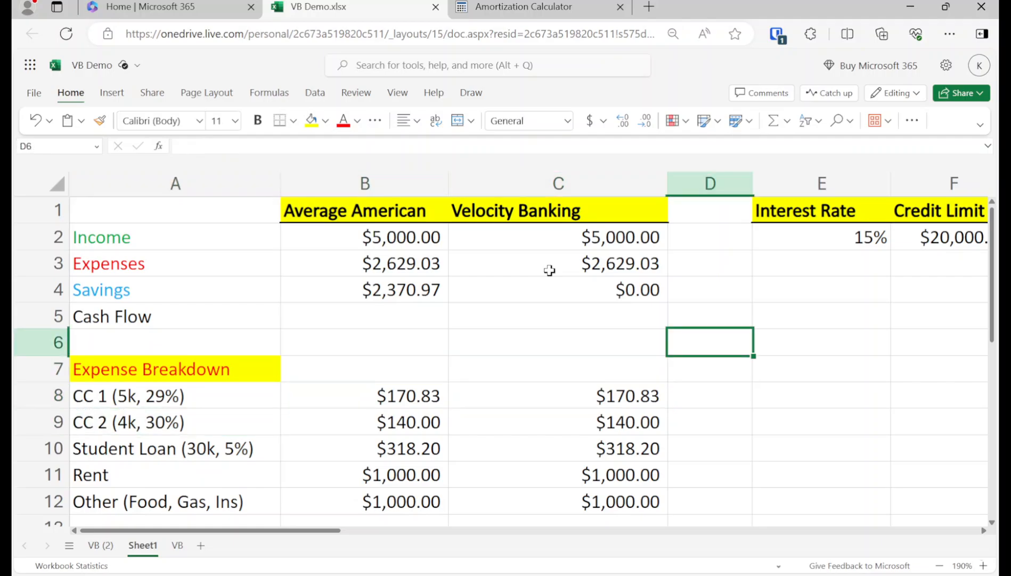
key(Right)
key(Right)
key(Right)
key(Up)
key(Up)
key(Up)
key(Up)
text(9000)
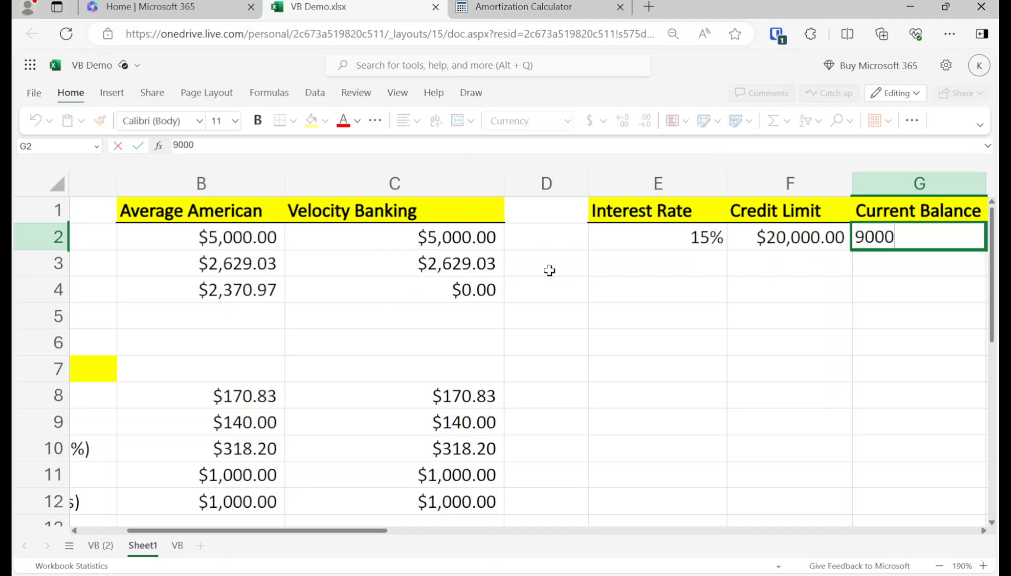
key(Return)
key(Left)
key(Left)
key(Left)
key(Left)
key(Left)
key(Left)
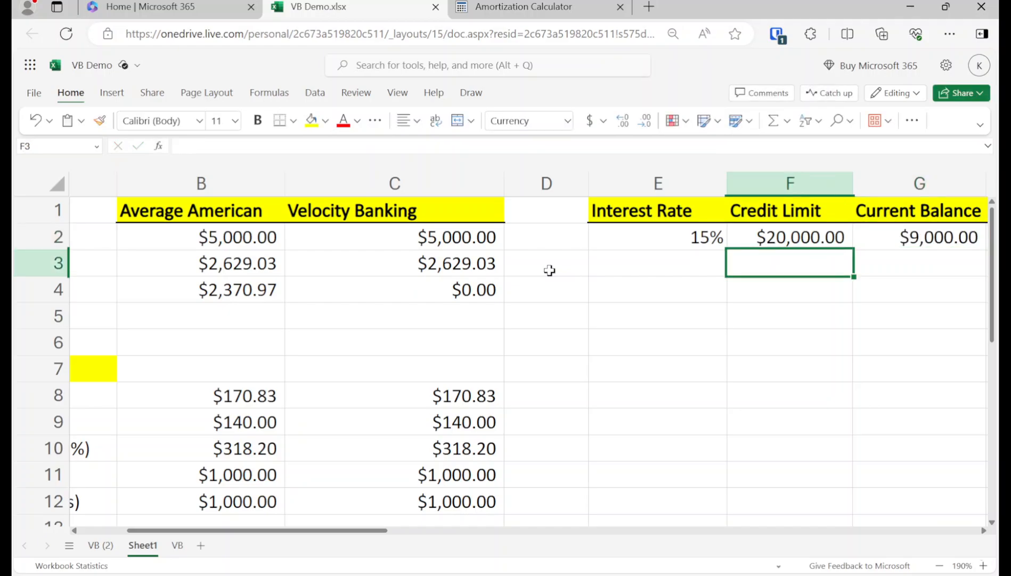
key(Down)
key(Down)
key(Down)
key(Right)
key(Right)
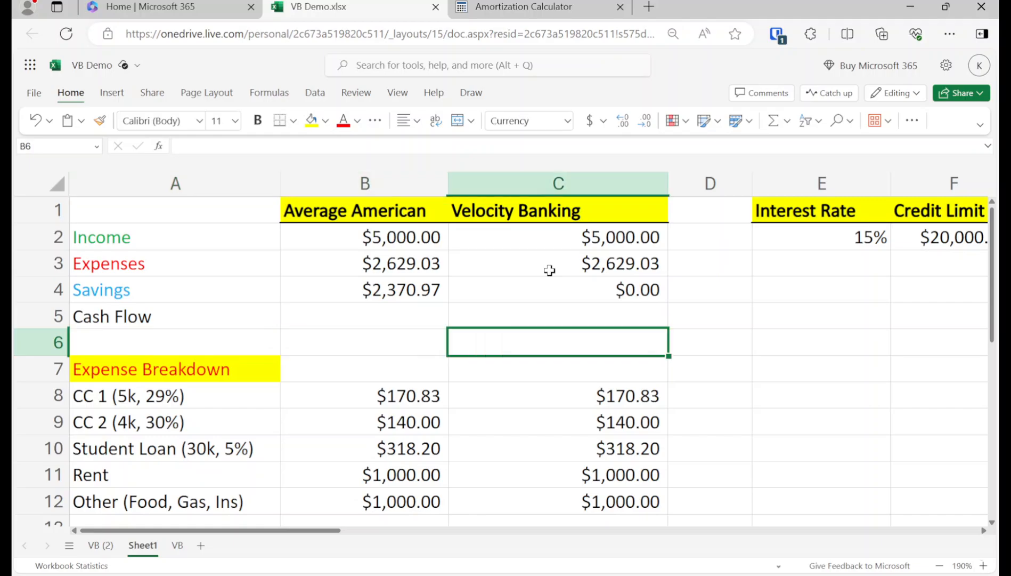
key(Up)
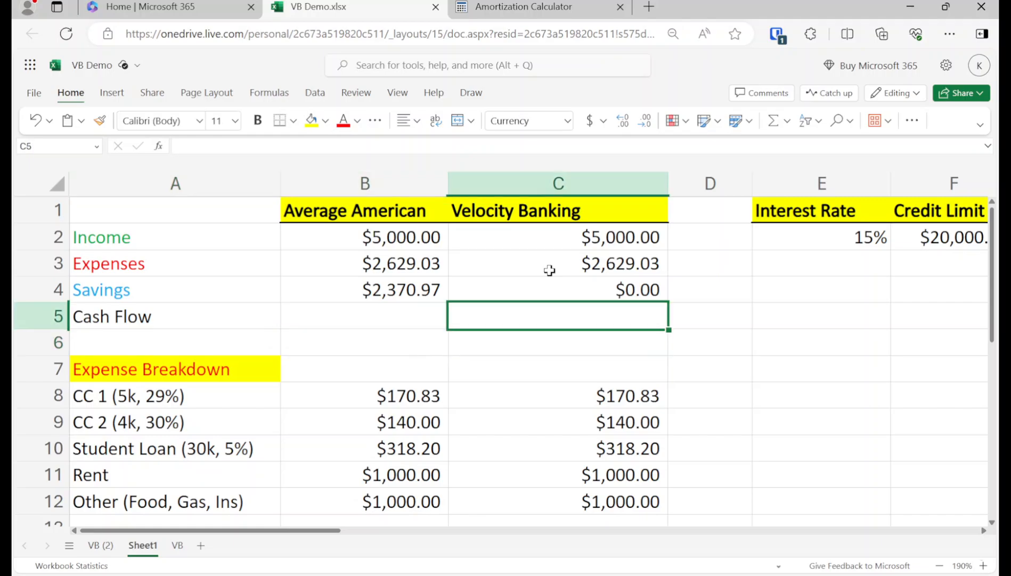
Step: Enter =C2-C3 in C5 so Velocity Banking cash flow is income minus expenses
text(=c2)
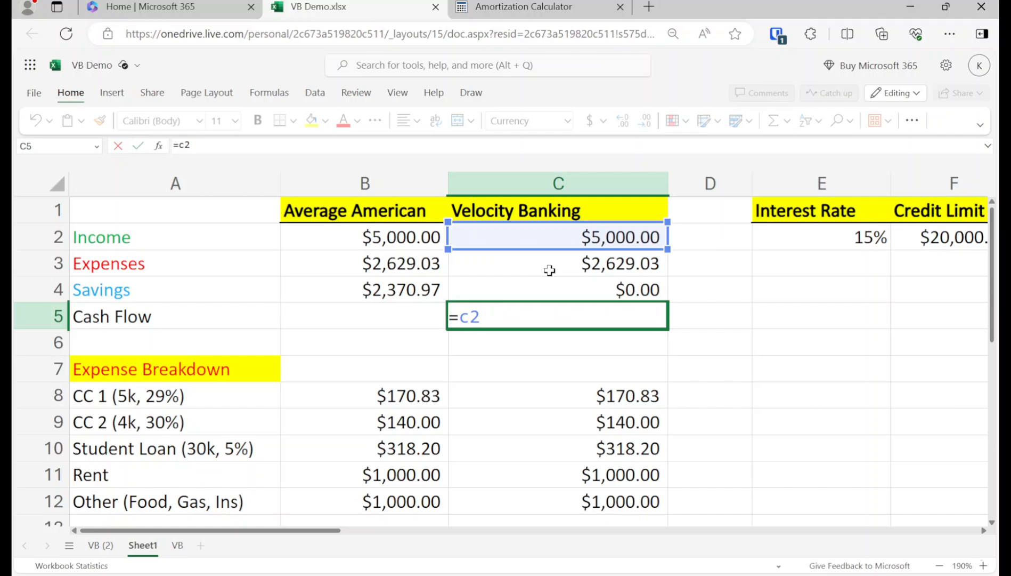
text(-c3)
key(Return)
key(Up)
key(Up)
key(Up)
key(Up)
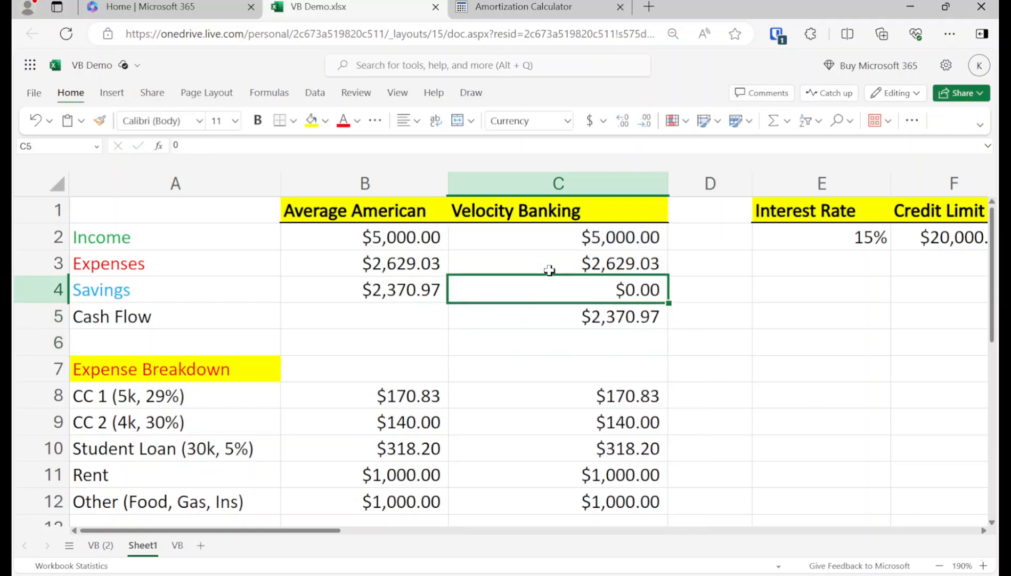
key(Right)
key(Right)
key(Right)
key(Right)
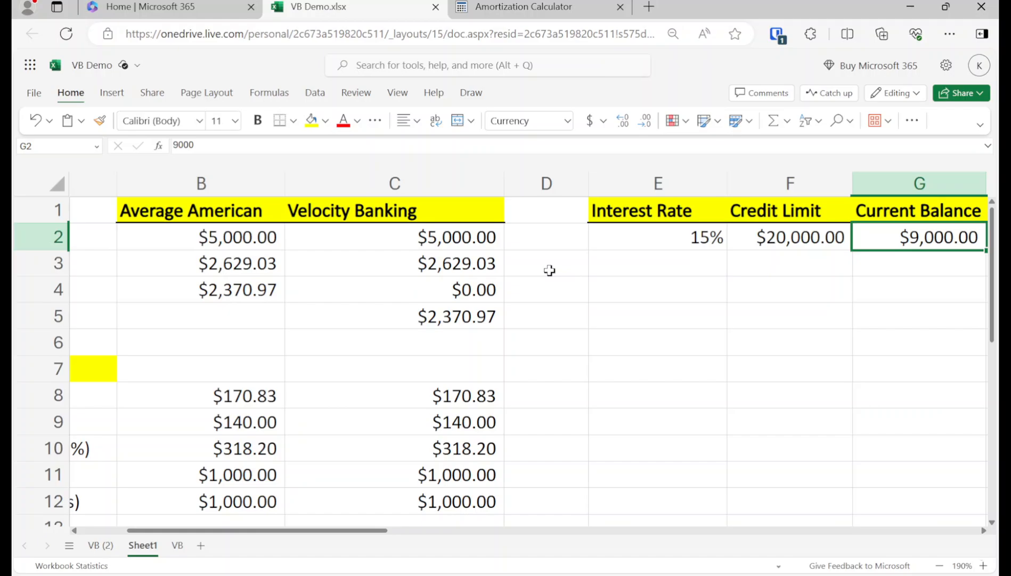
key(Left)
key(Left)
key(Left)
key(Left)
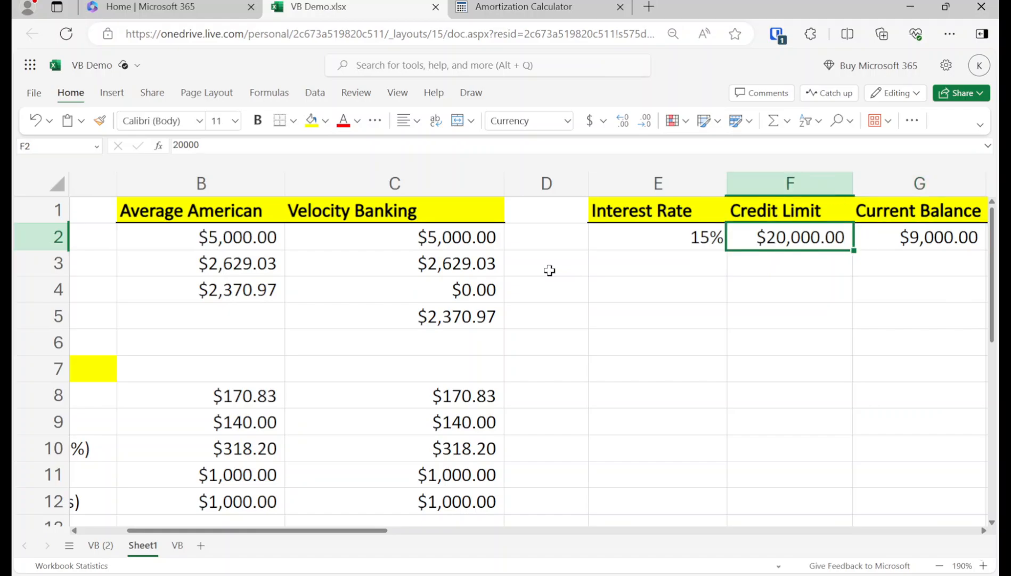
key(Down)
key(Down)
key(Down)
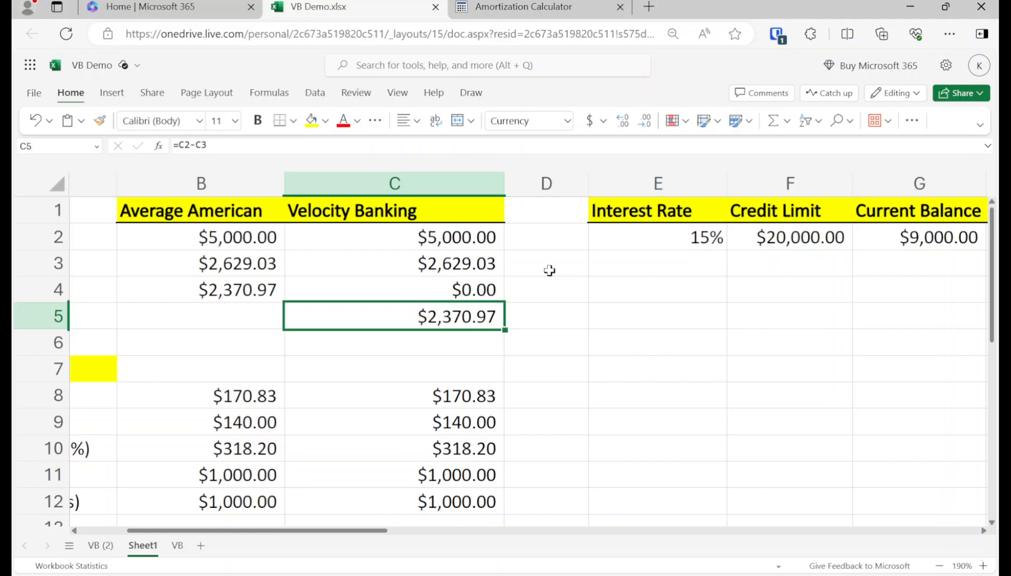
Step: Set the CC 1 and CC 2 Velocity Banking expenses to 0
key(Left)
key(Left)
key(Down)
key(Down)
key(Down)
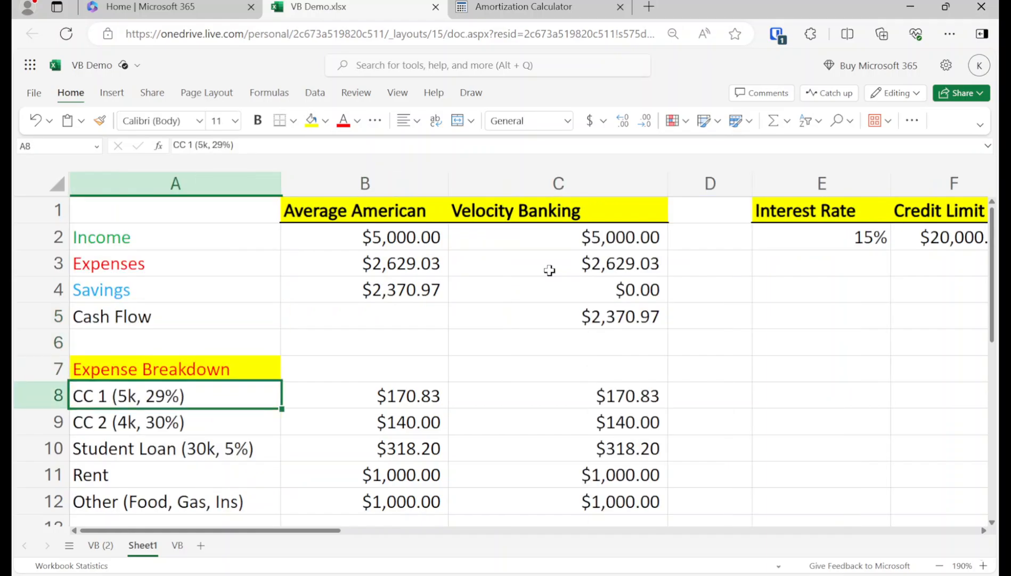
key(shift+Down)
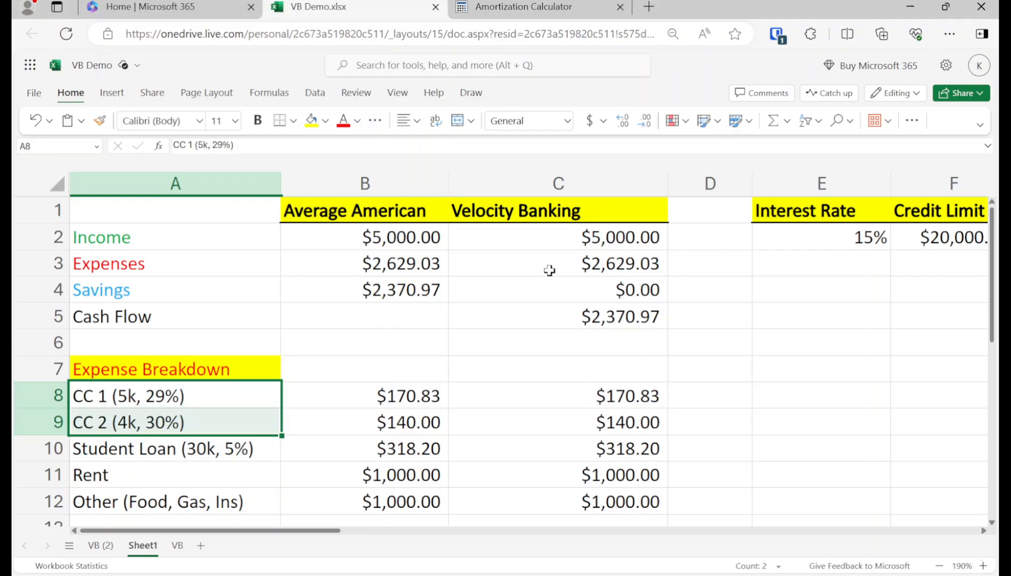
key(Right)
key(Right)
text(0)
key(Return)
text(0)
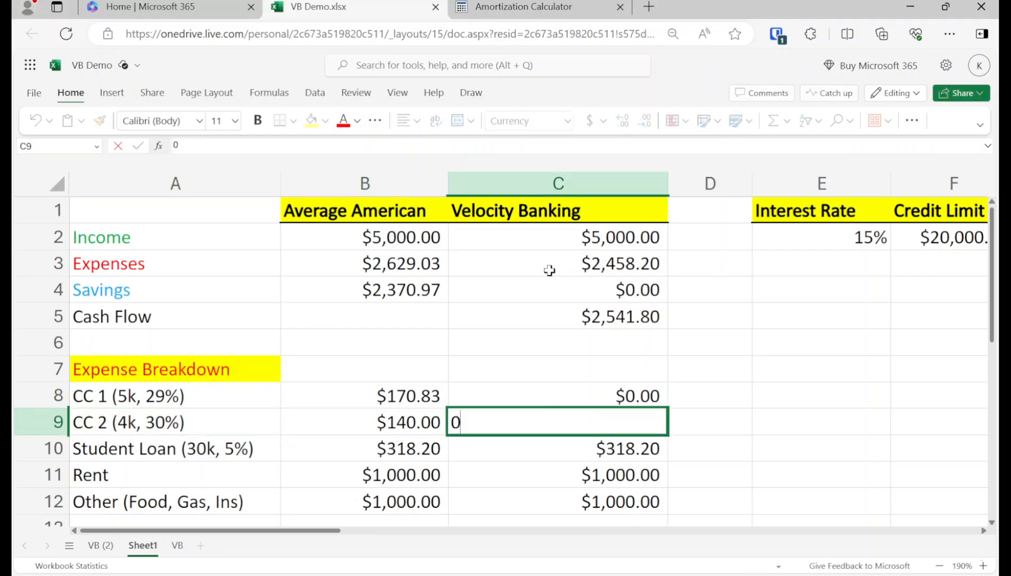
key(Return)
Step: Compare $2,370.97 Average American savings with the $2,681.80 Velocity Banking cash flow
key(Up)
key(Up)
key(Up)
key(Up)
key(Left)
key(Up)
key(Up)
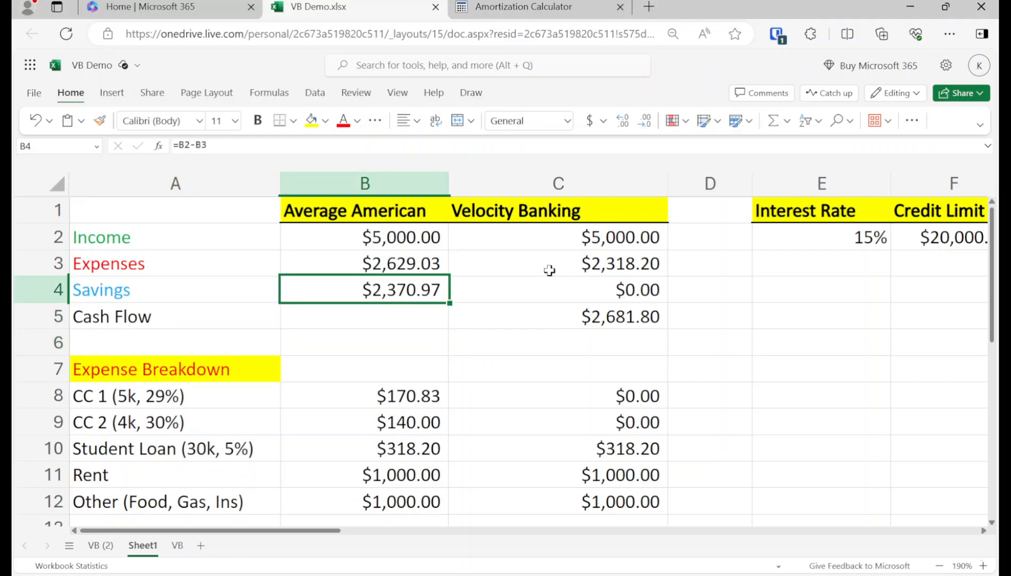
key(Right)
key(Down)
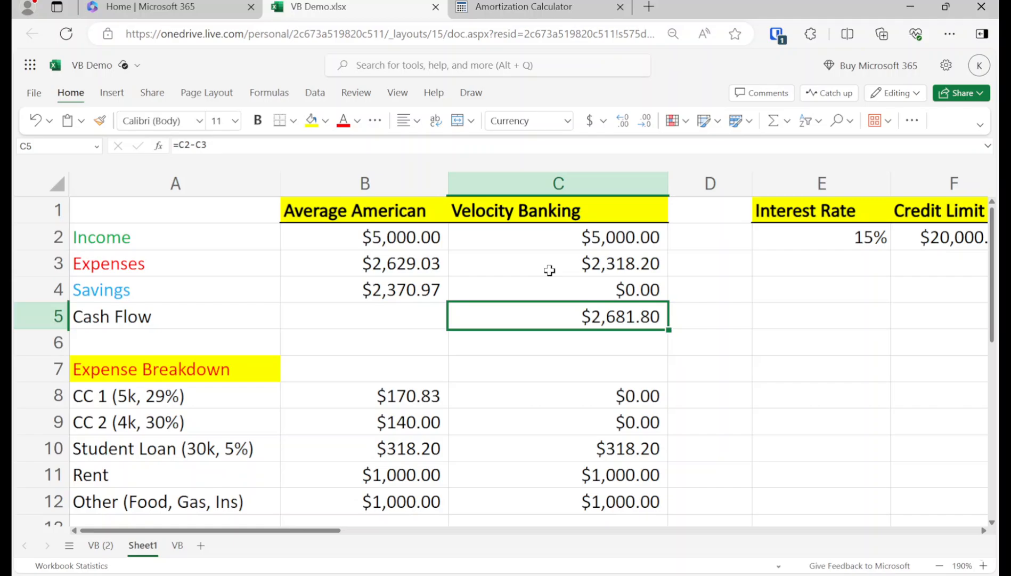
key(Up)
key(Left)
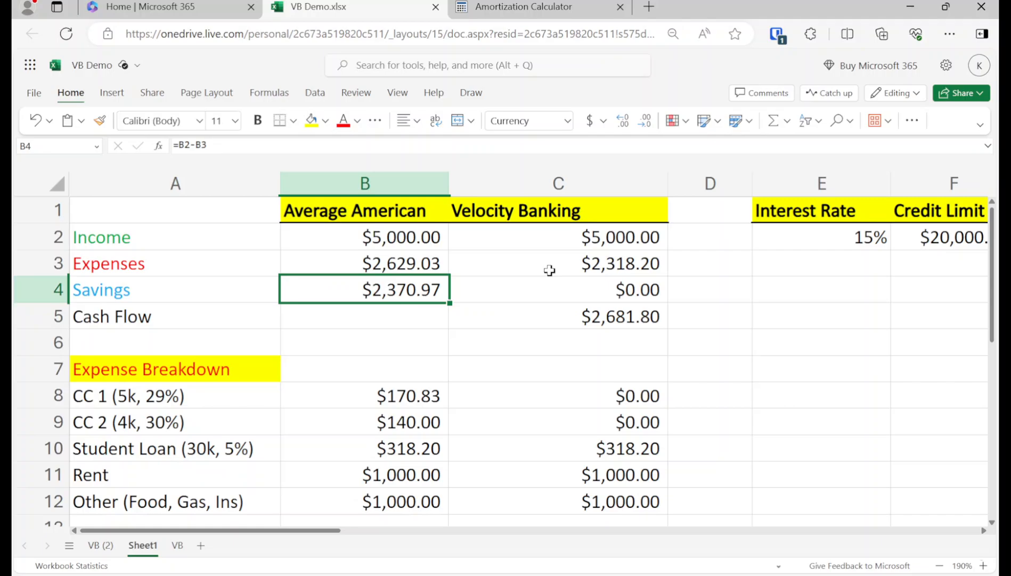
Step: Load youtube.com in a new tab and open the channel's YouTube Studio dashboard
key(ctrl+t)
text(yout)
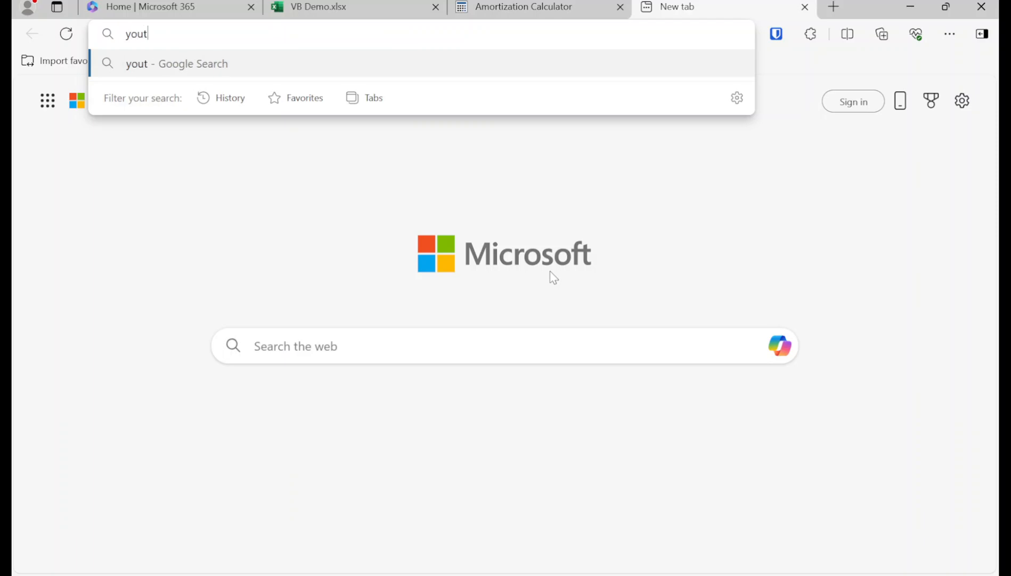
text(ube.com)
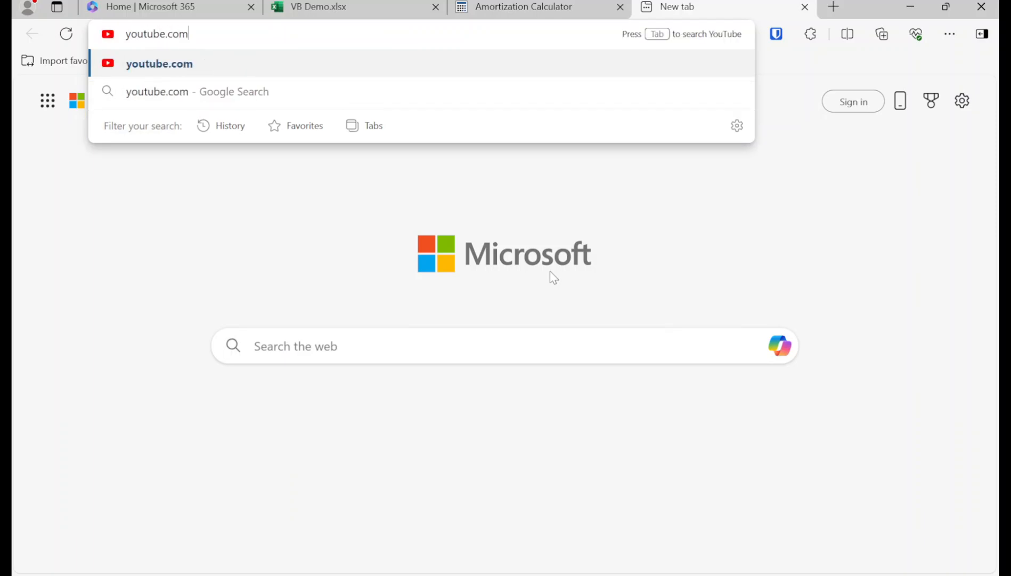
key(Return)
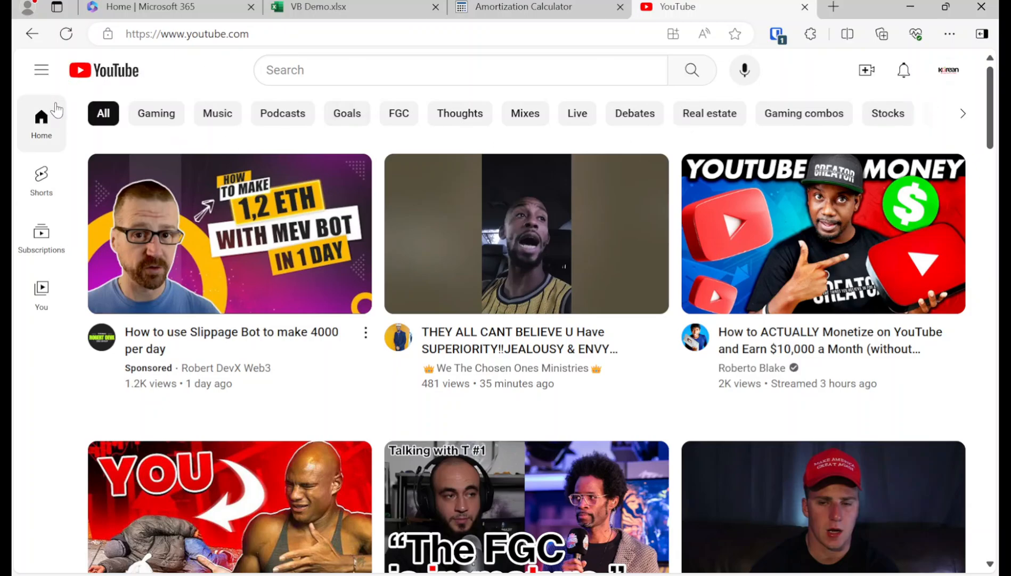
click(953, 70)
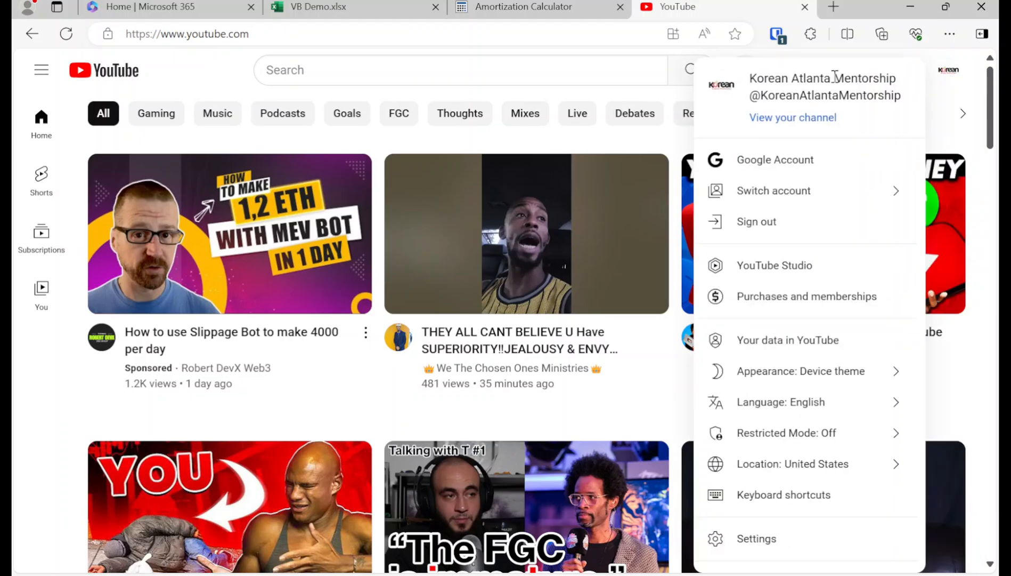
click(726, 266)
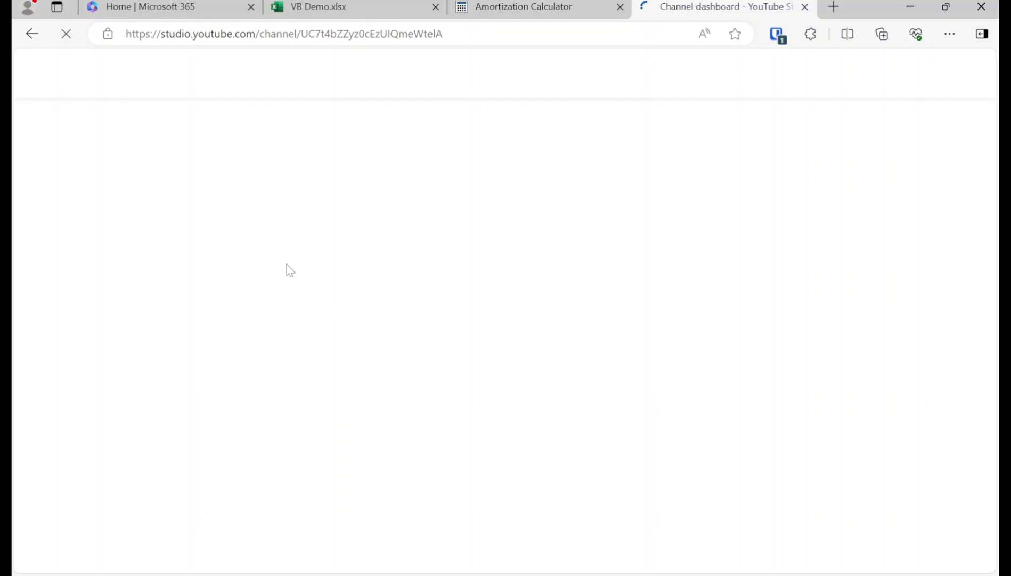
click(320, 7)
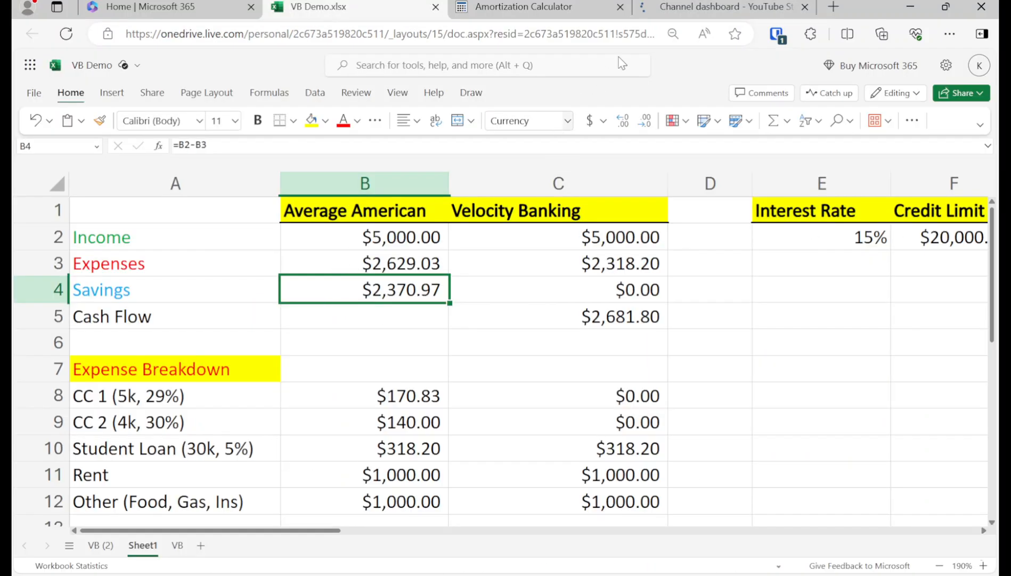
click(711, 4)
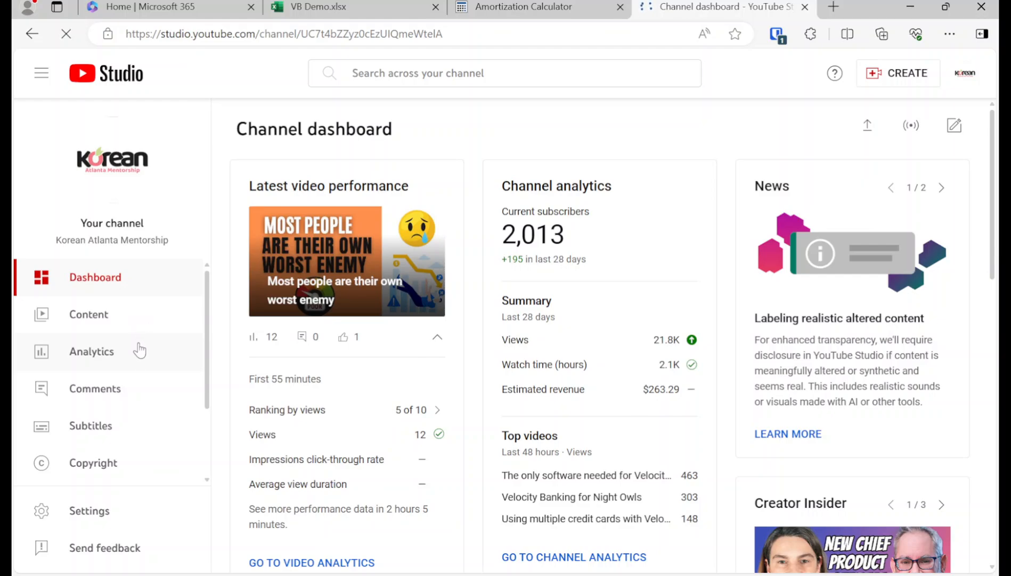
Step: Find the 'Latest HELOC Statement' post under Content > Posts and view it on YouTube
click(156, 315)
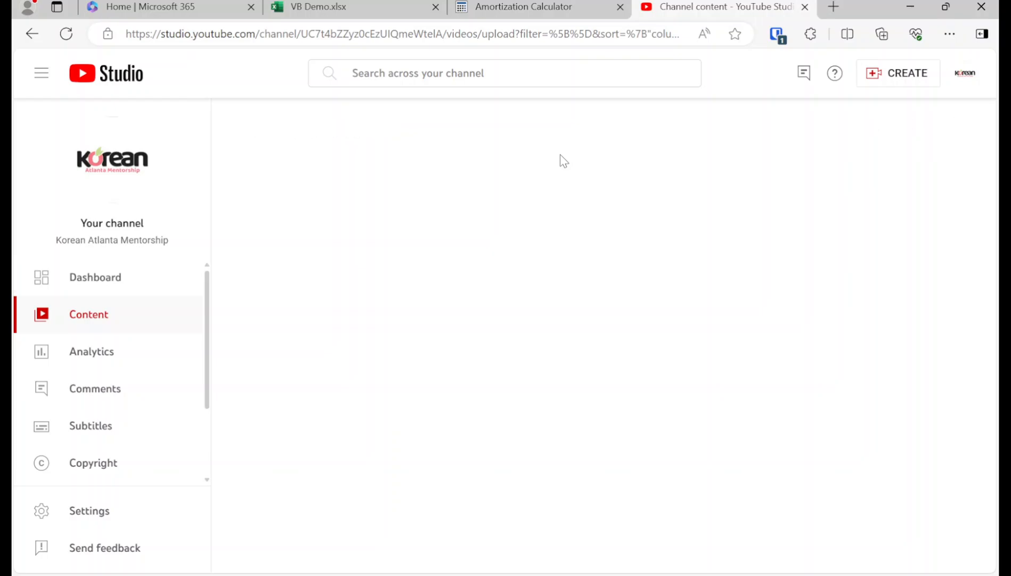
click(464, 175)
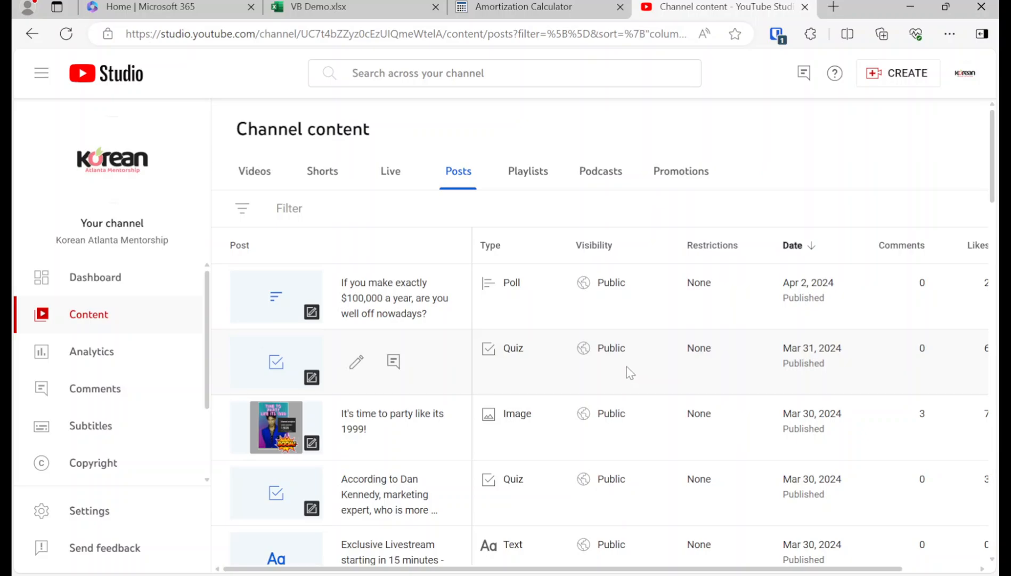
scroll(393, 362, down, 7)
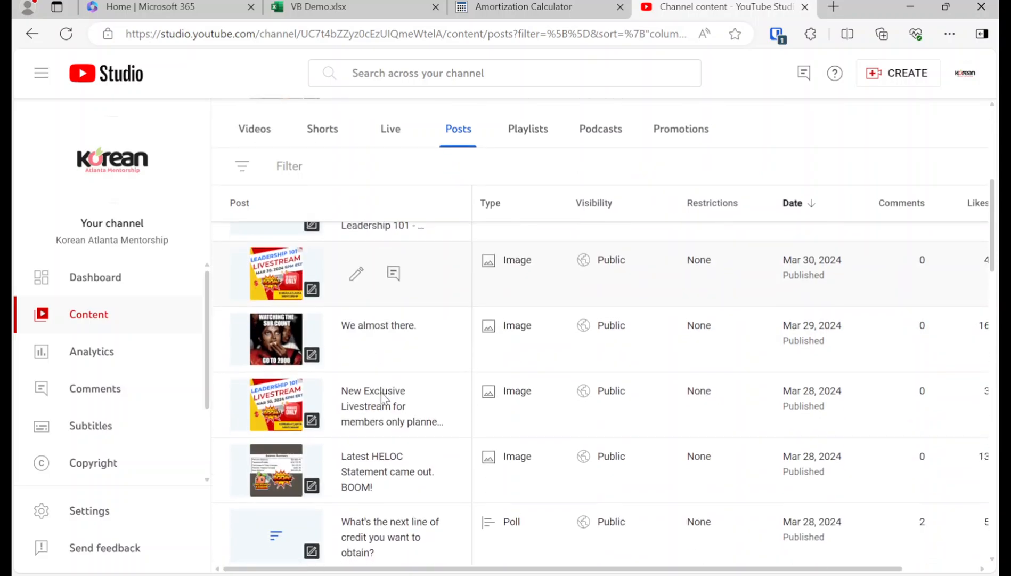
scroll(381, 397, down, 5)
scroll(381, 397, down, 2)
scroll(381, 398, up, 2)
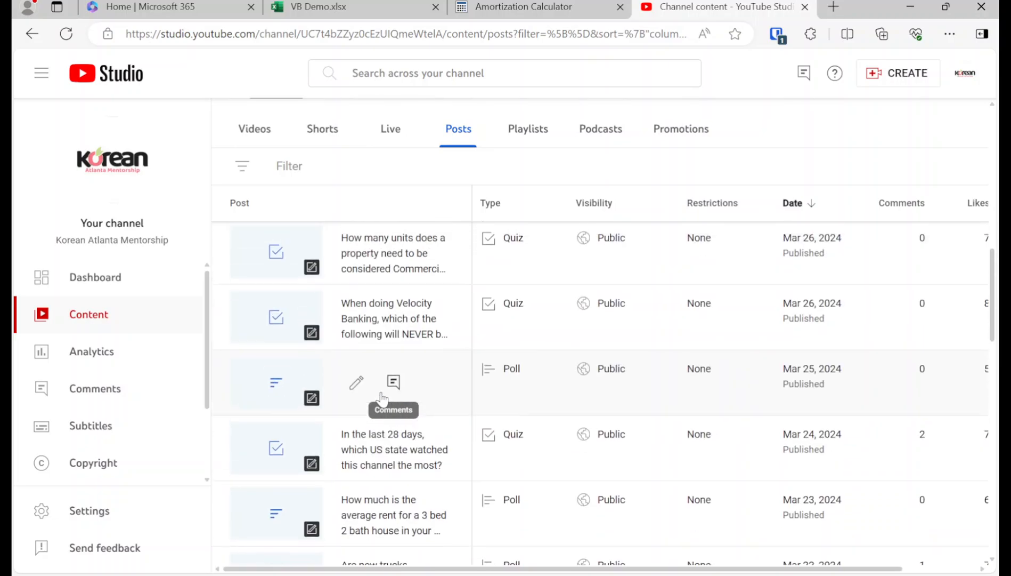
scroll(381, 397, up, 4)
click(284, 327)
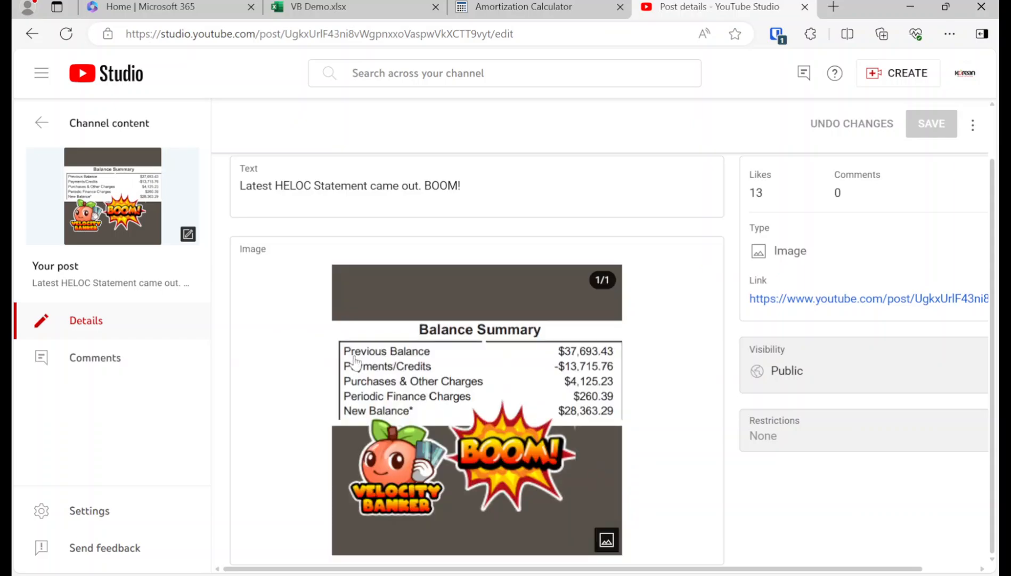
click(102, 204)
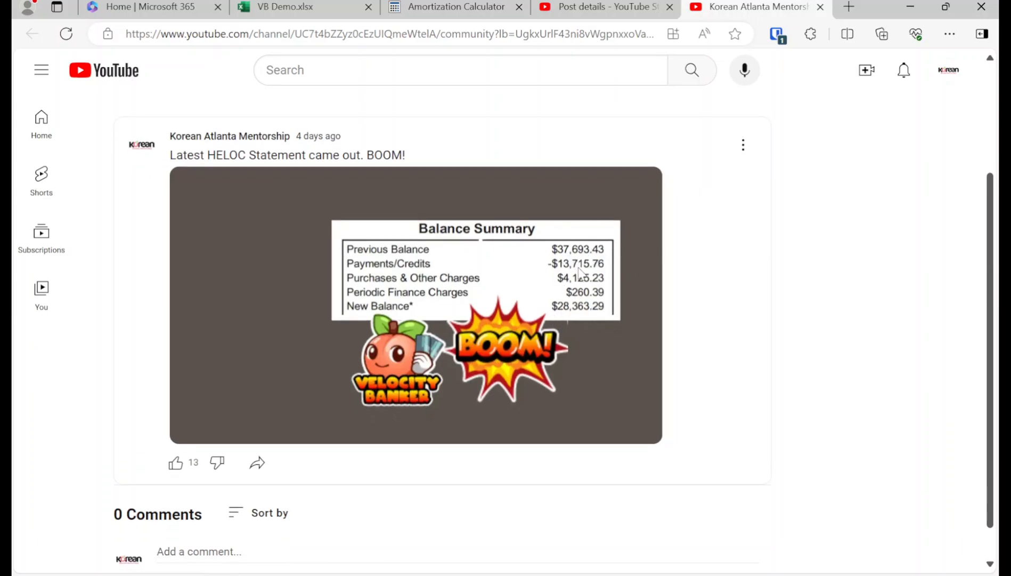
Step: Read the HELOC balance post at 100% browser zoom, then return to VB Demo.xlsx
scroll(580, 272, up, 4)
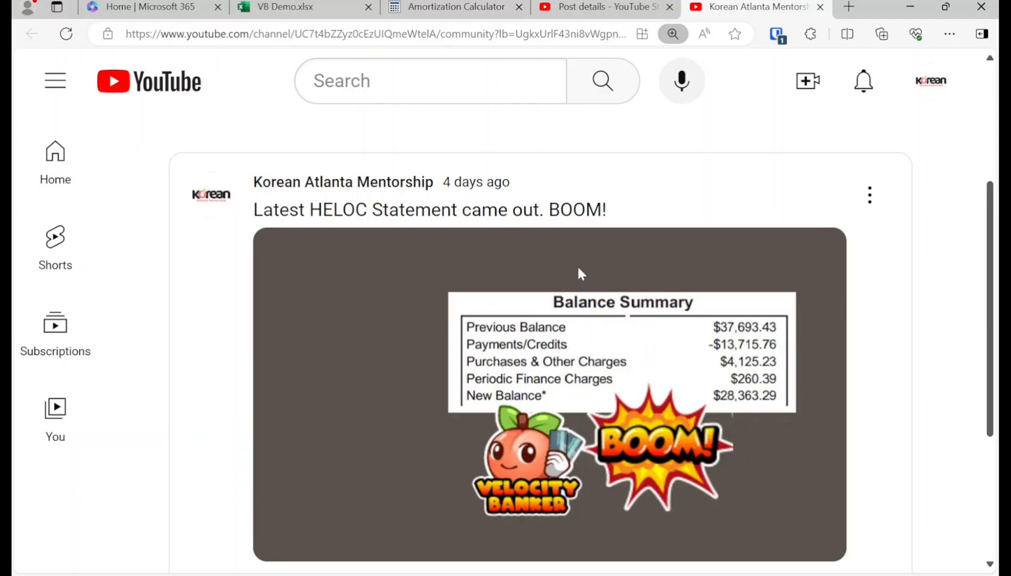
scroll(710, 371, up, 2)
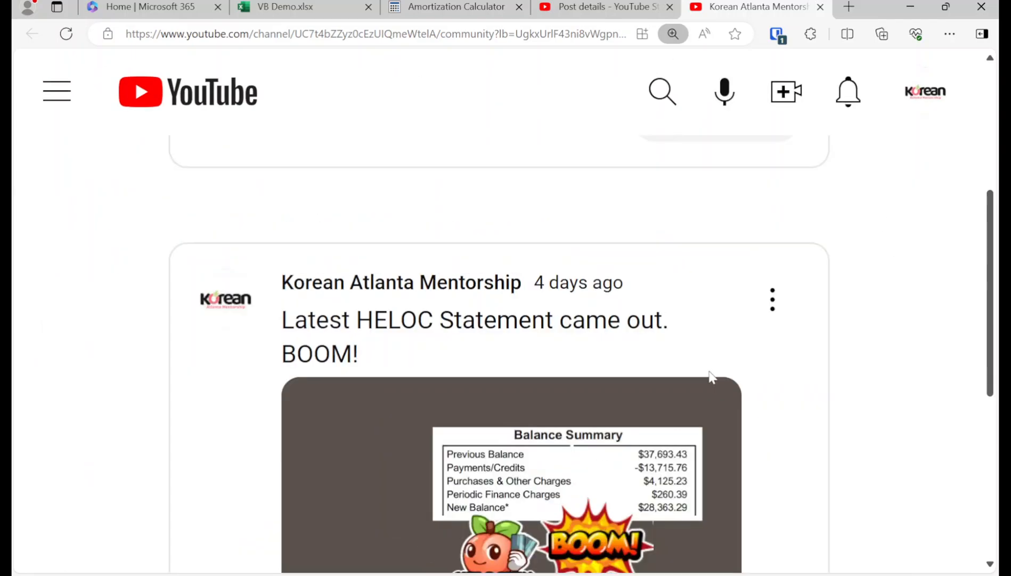
scroll(711, 373, down, 1)
scroll(710, 376, down, 3)
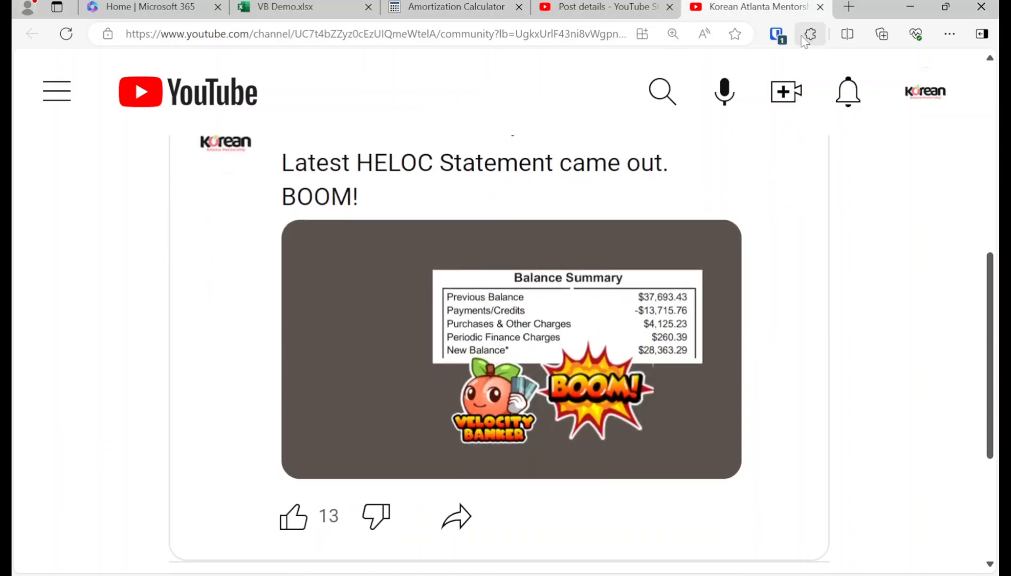
click(673, 34)
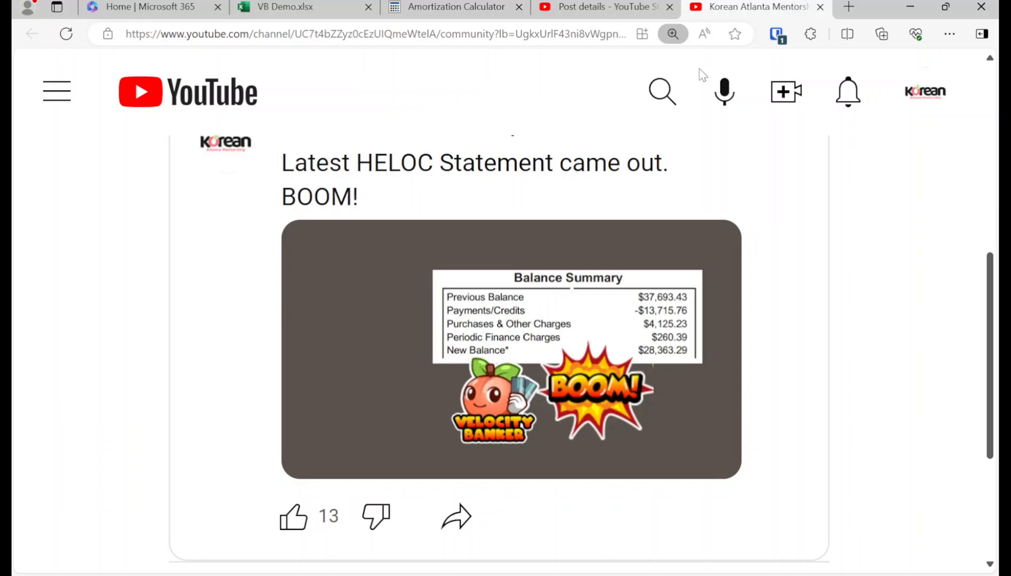
click(701, 69)
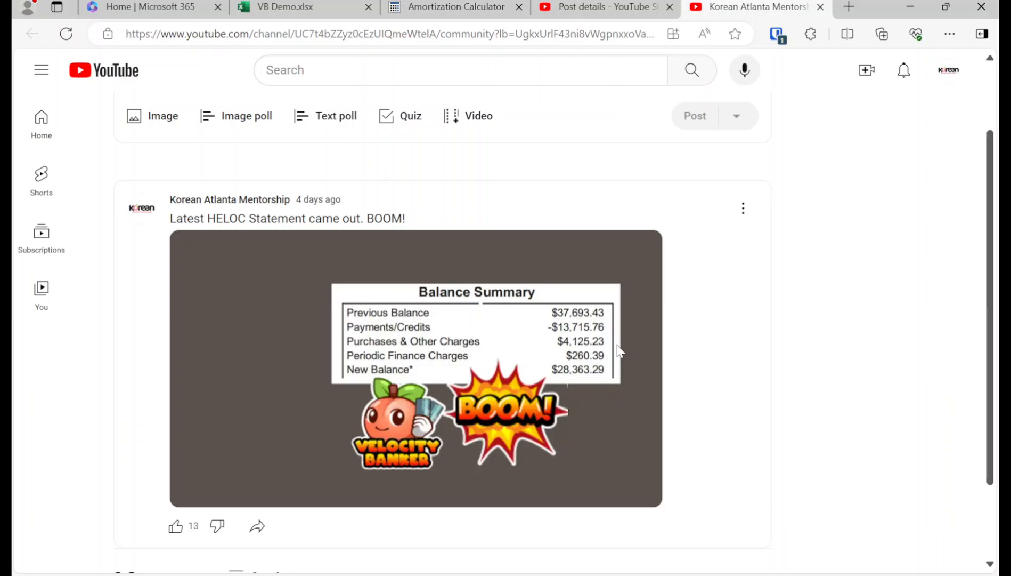
click(296, 6)
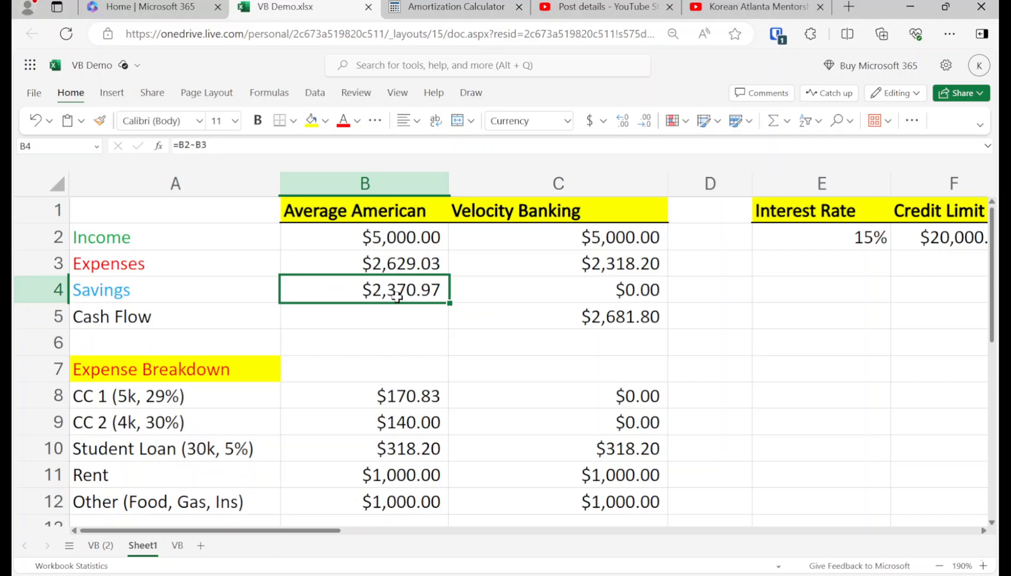
Step: Enter =I2+1 in I3 to start month 1
click(599, 304)
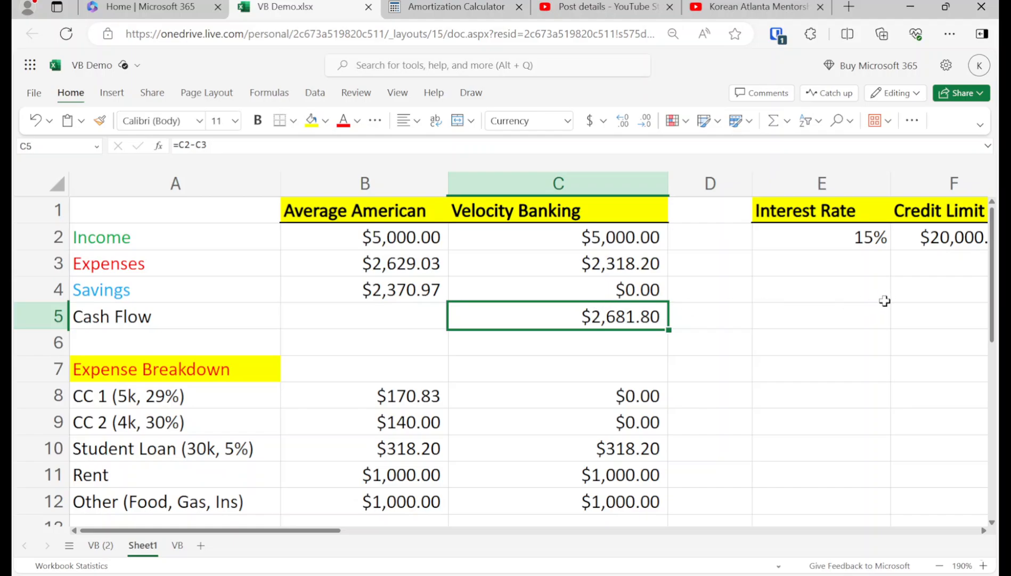
key(Down)
key(Down)
key(Right)
key(Right)
key(Right)
key(Up)
key(Up)
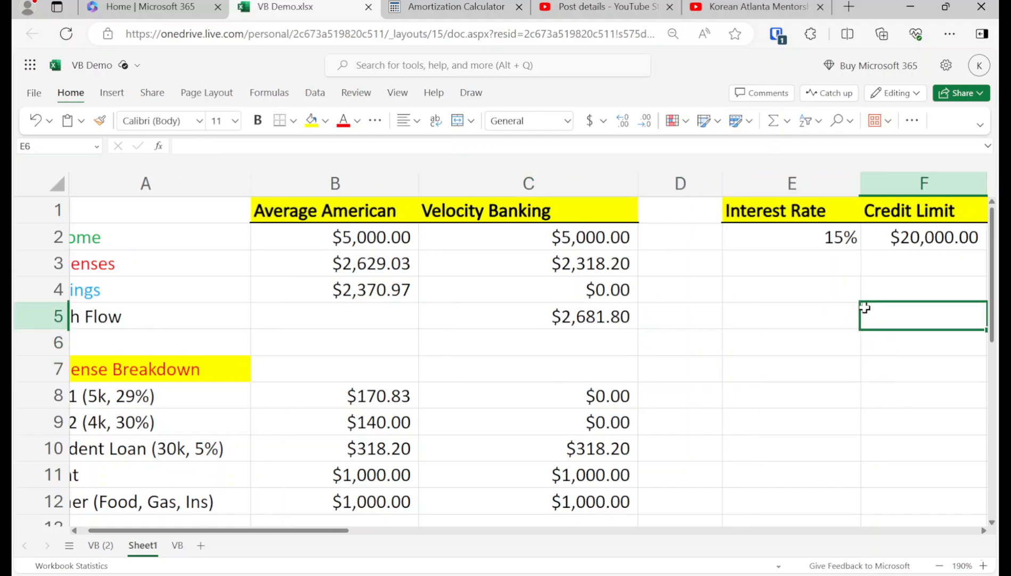
key(Right)
key(Up)
key(Up)
key(Right)
key(Right)
key(Up)
key(Down)
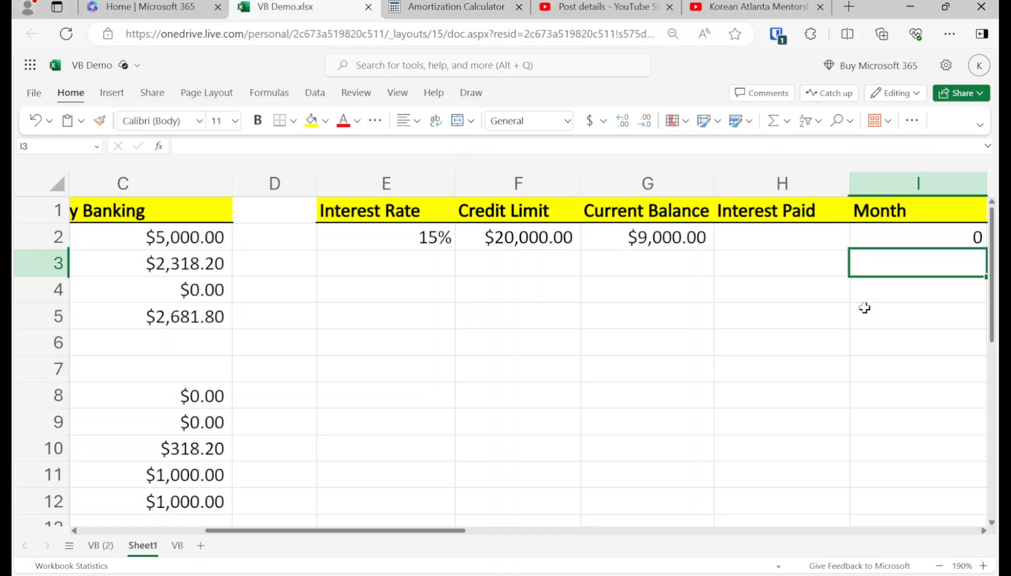
text(=i2)
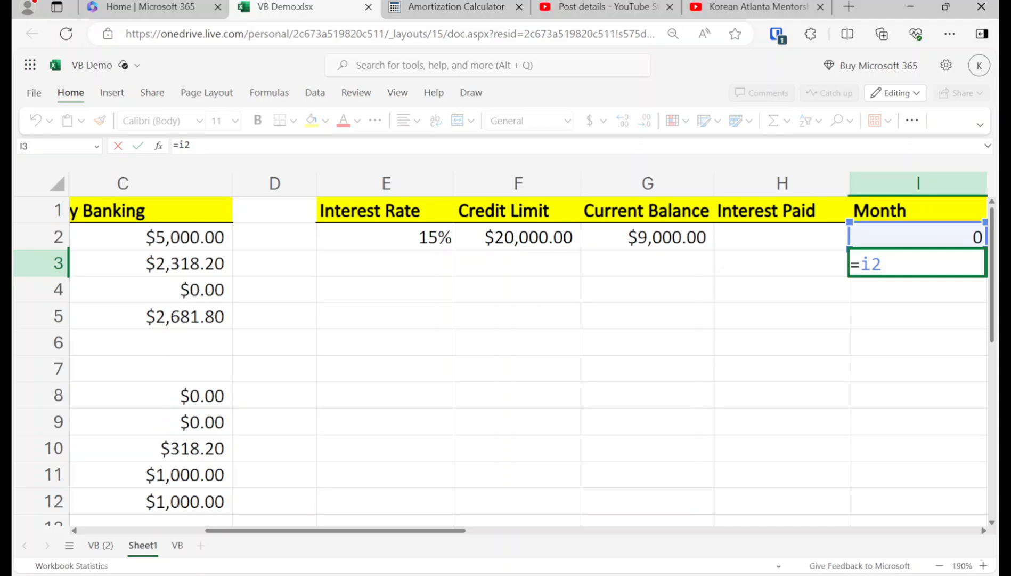
text(+1)
key(Return)
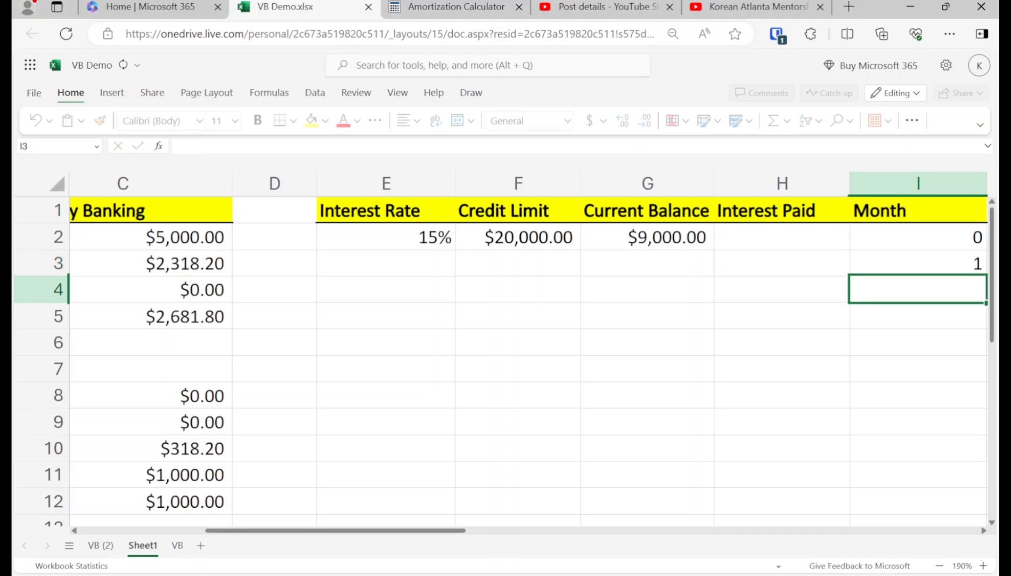
Step: Enter =G2+H2-2681.8 in G3 for a month-1 balance of $6,318.20
key(Left)
key(Left)
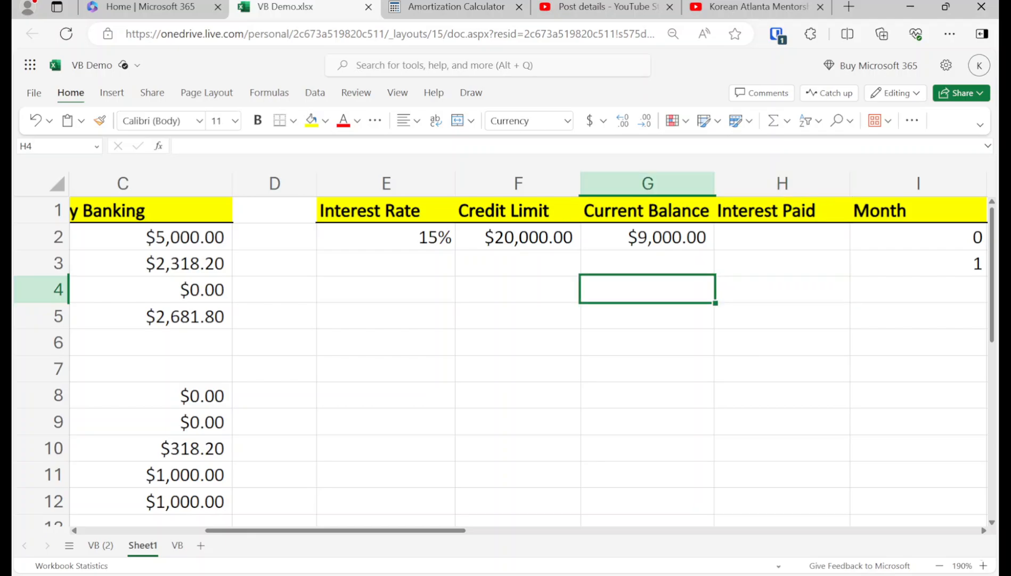
key(Up)
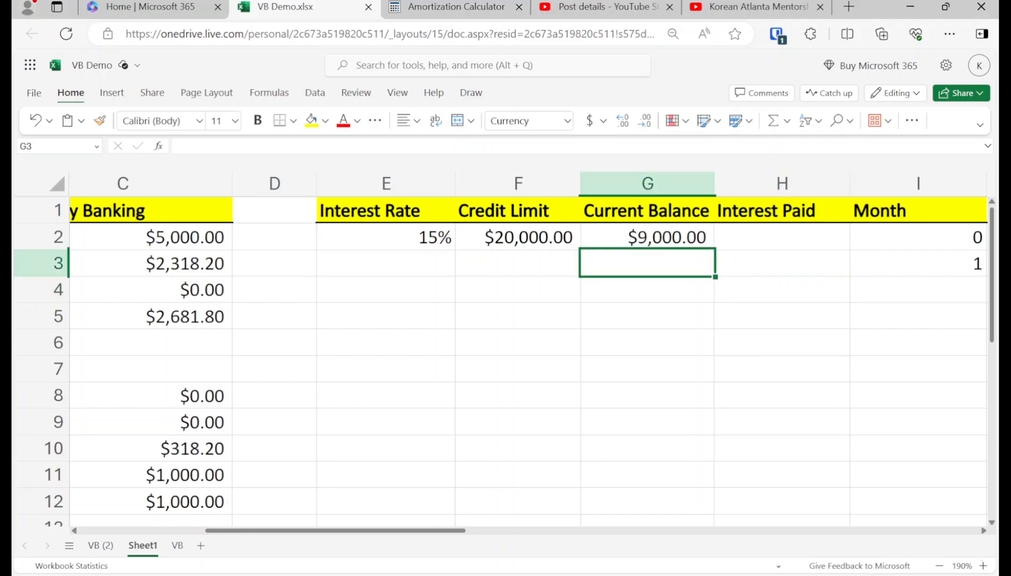
text(=g2)
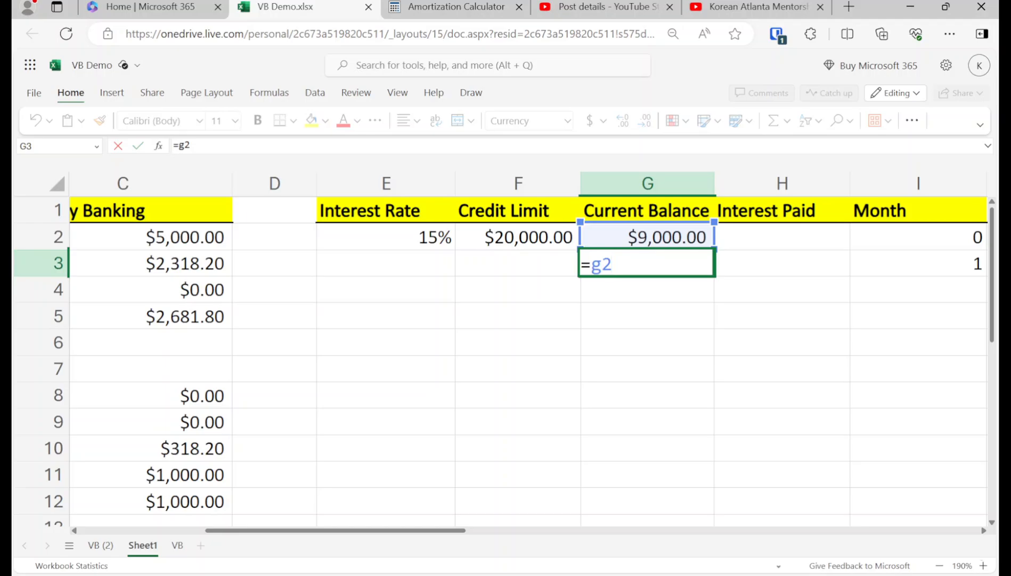
text(+h2-)
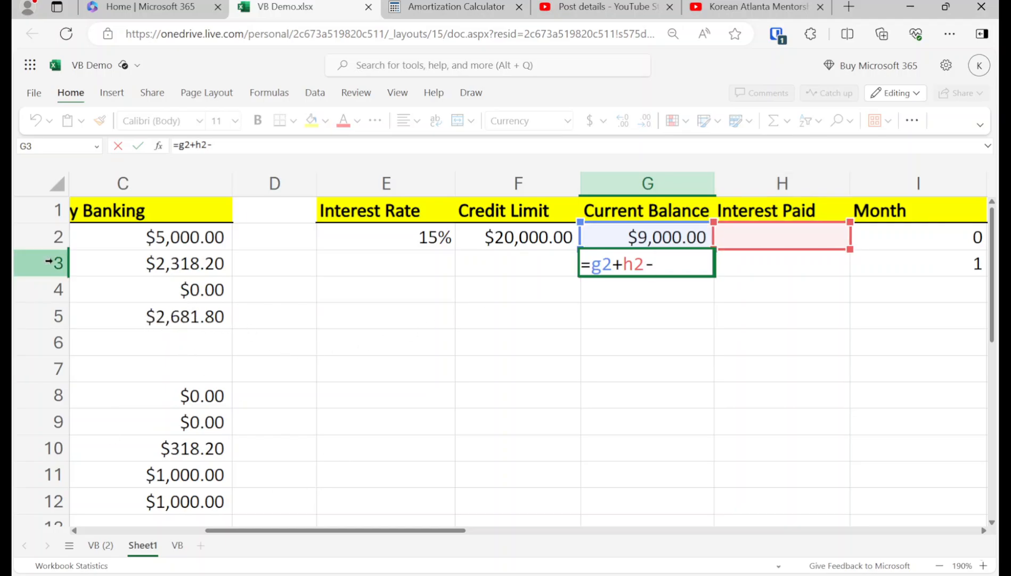
text(2681.8)
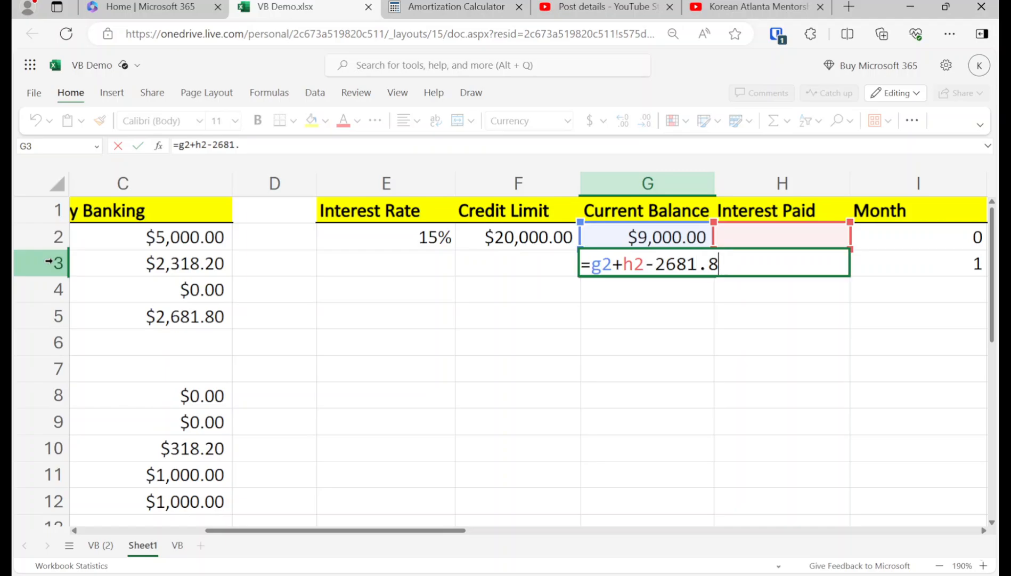
key(Return)
key(Up)
key(Right)
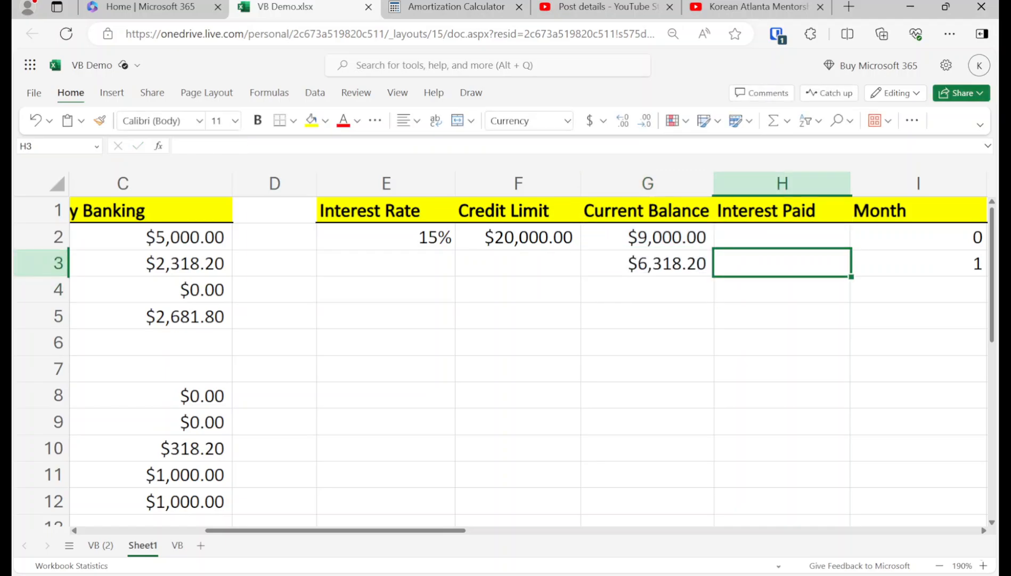
Step: Set H3 to =AVERAGE(G3,G2)*.15/12, giving $95.74 of month-1 interest
click(788, 121)
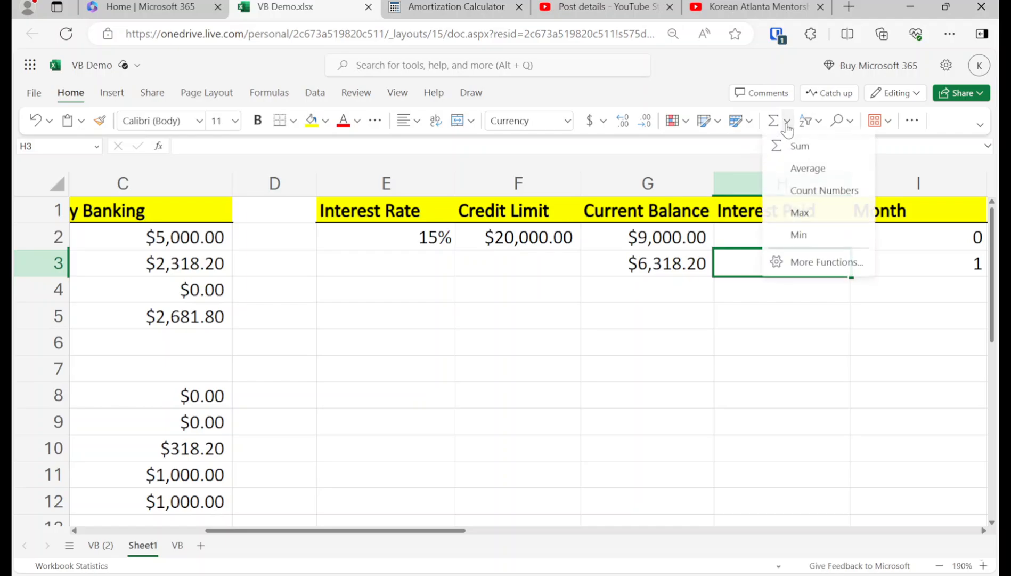
click(795, 171)
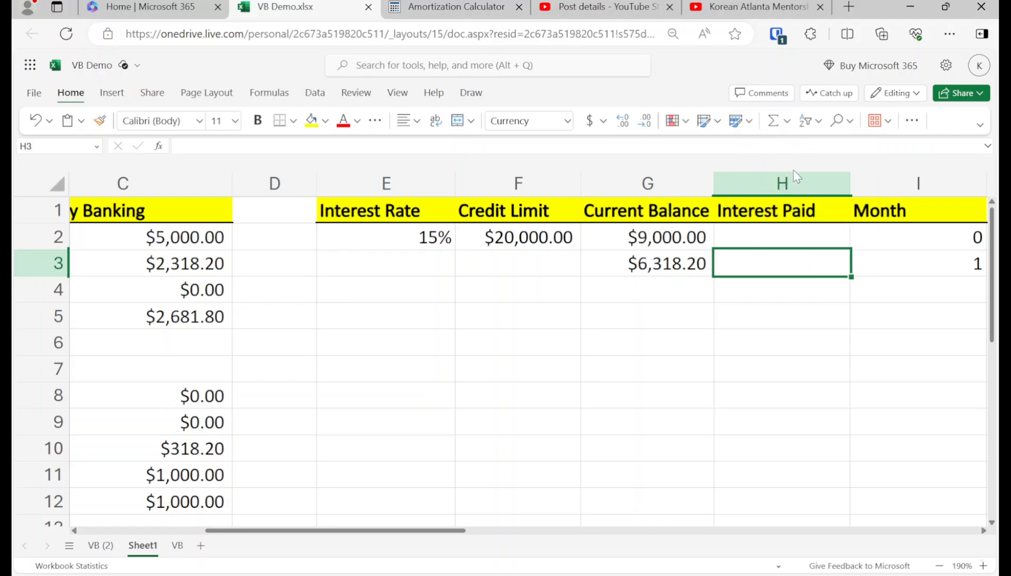
ctrl+click(682, 237)
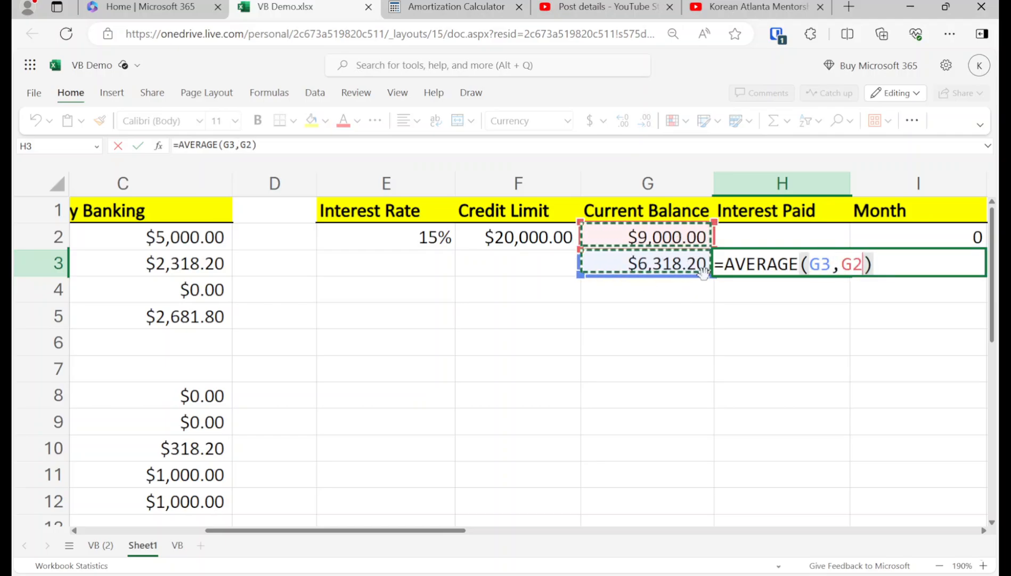
key(Return)
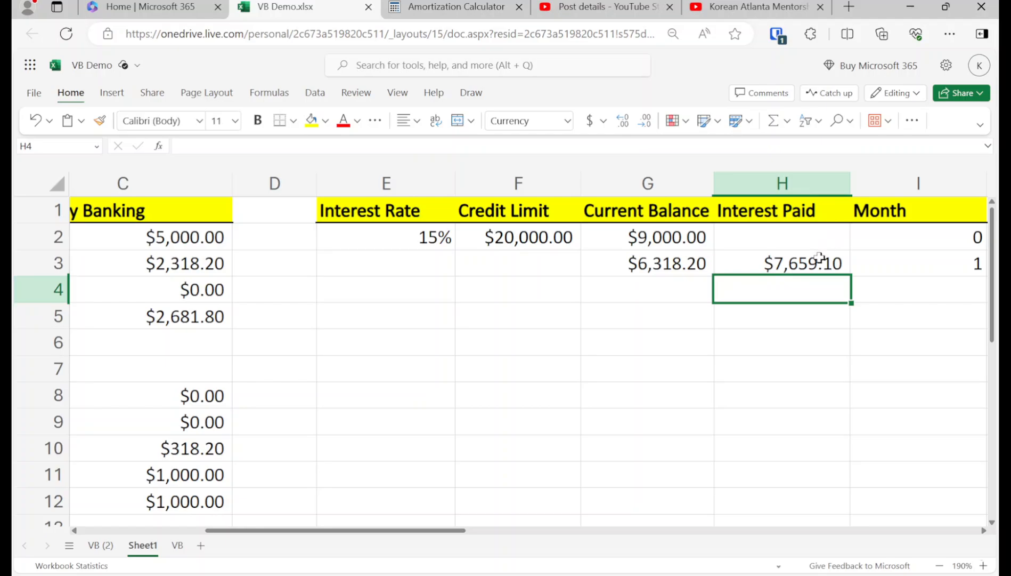
click(820, 264)
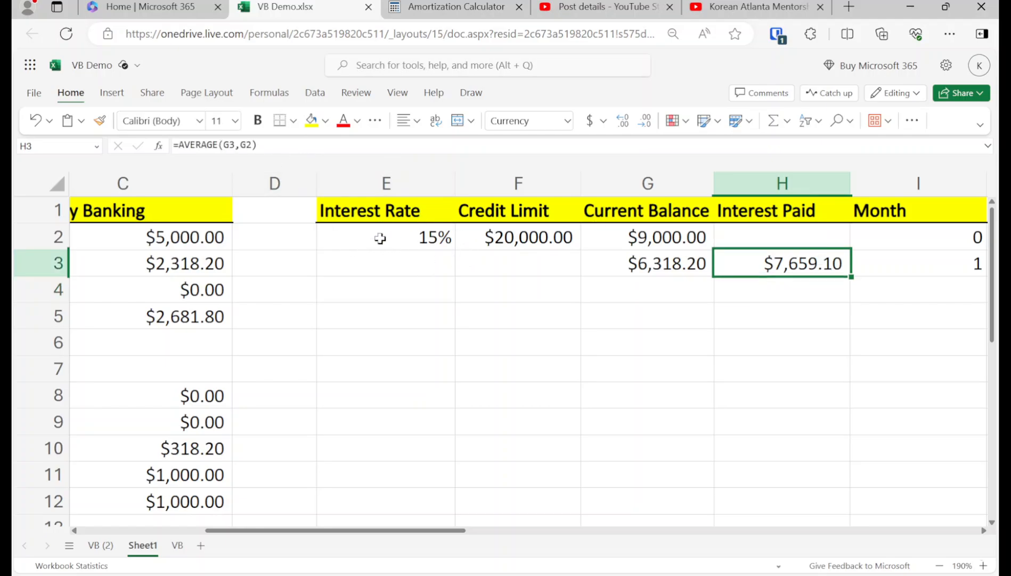
click(310, 151)
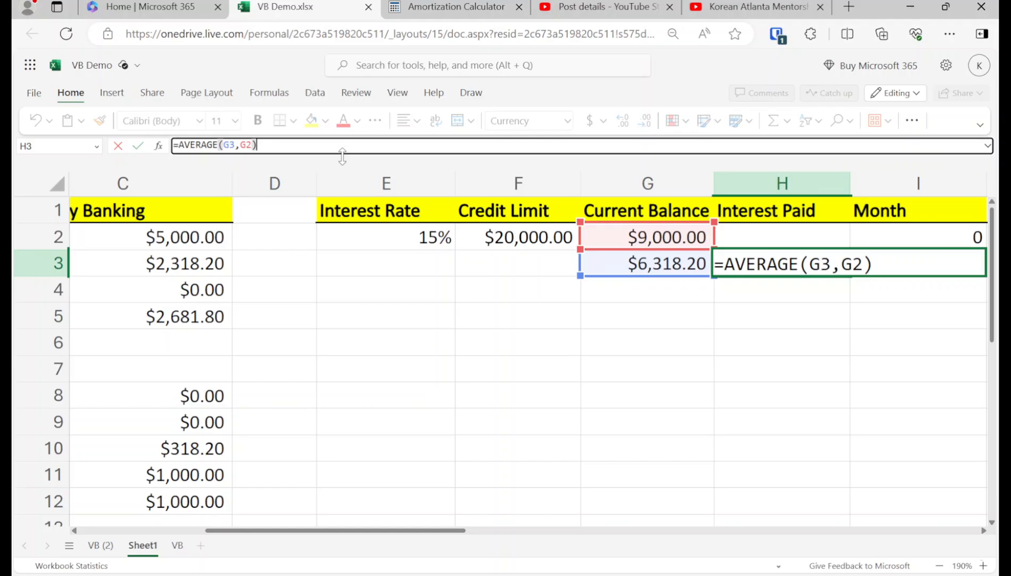
text(*.15/12)
key(Return)
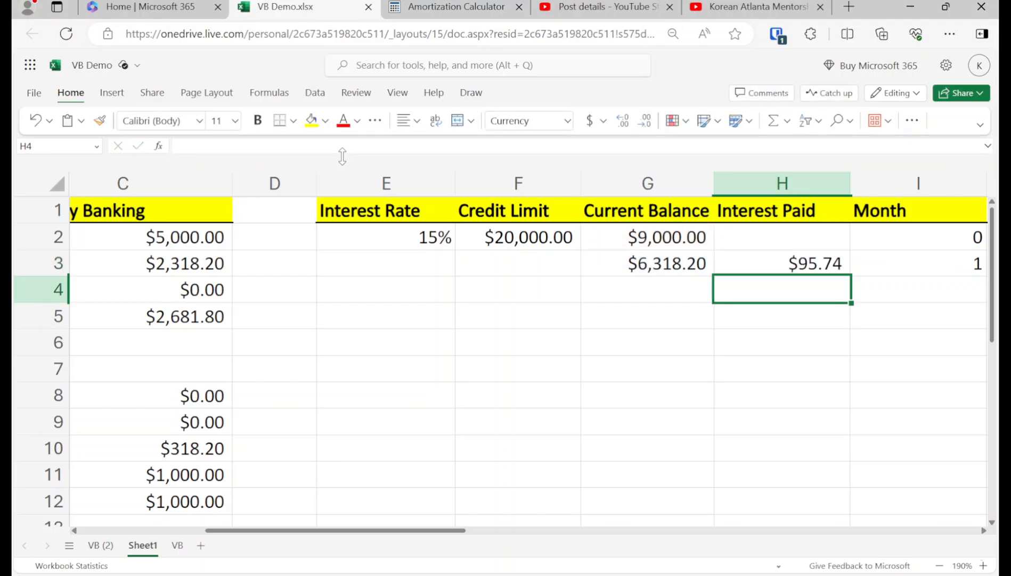
key(Up)
key(Left)
key(shift+Right)
key(shift+Right)
Step: Copy the G3:I3 balance, interest and month formulas down through row 15
key(ctrl+c)
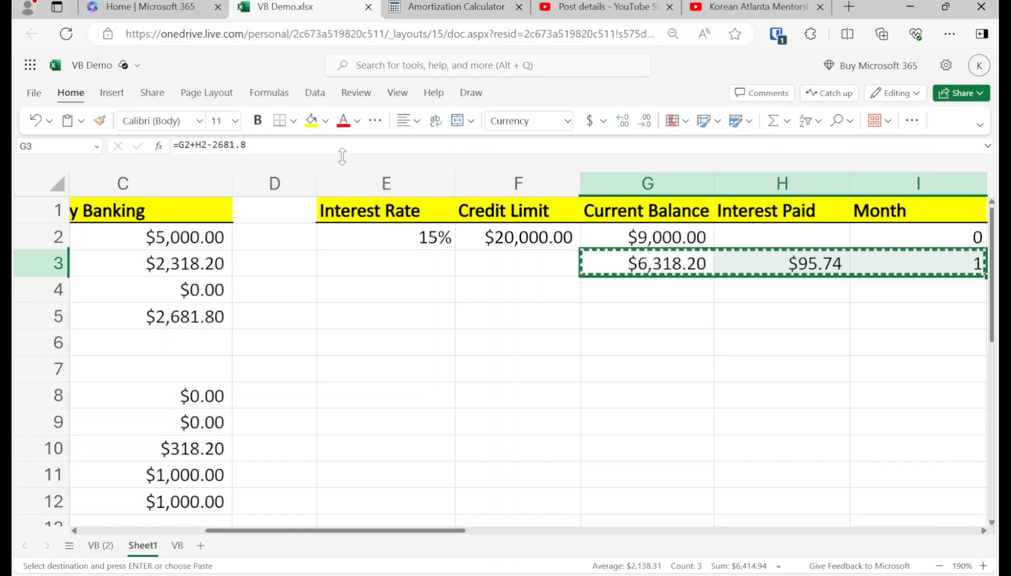
key(shift+Down)
key(shift+Down)
key(shift+Down)
key(shift+Down)
key(shift+Down)
key(shift+Down)
key(shift+Down)
key(shift+Down)
key(shift+Down)
key(shift+Down)
key(shift+Down)
key(shift+Down)
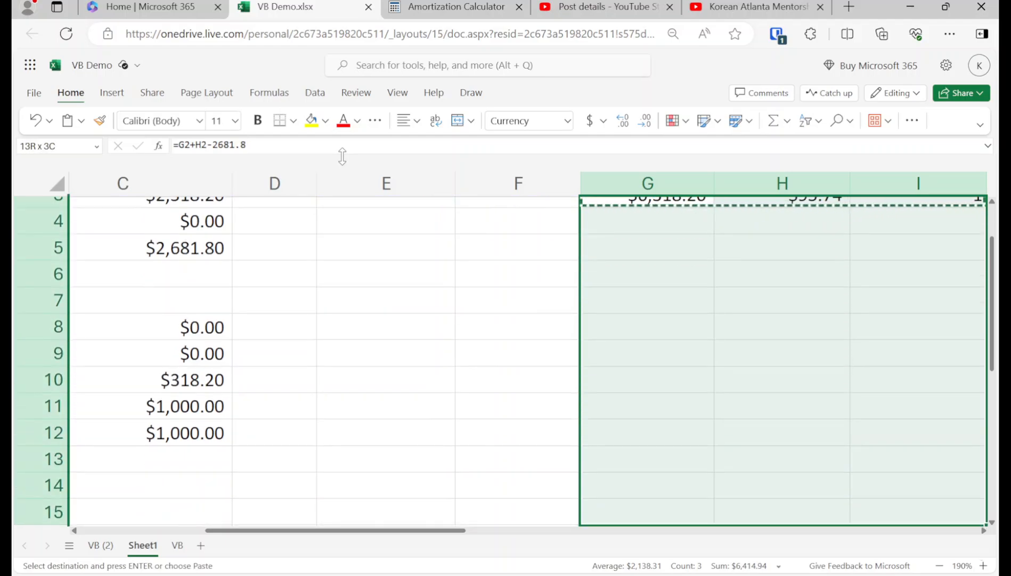
key(Return)
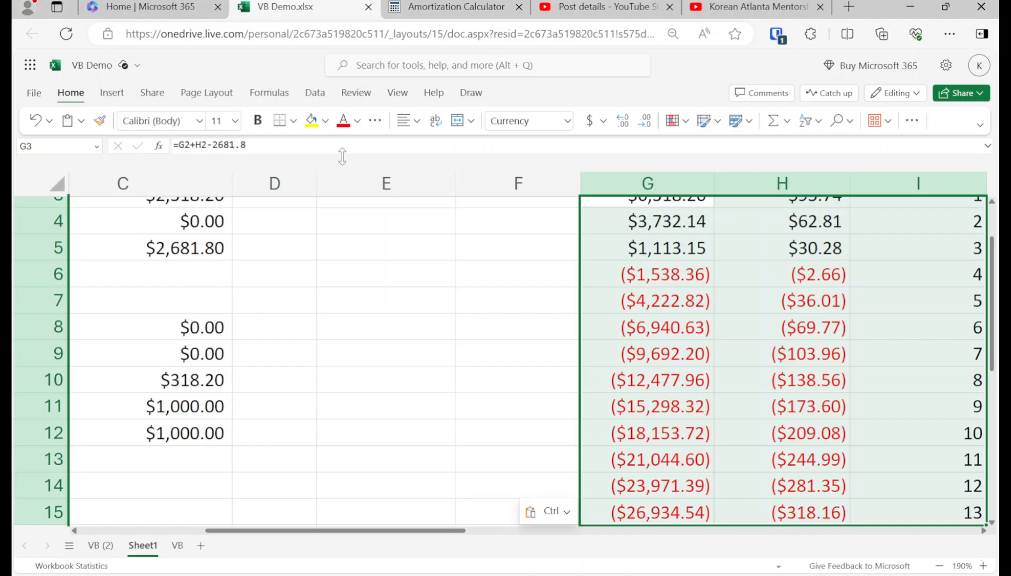
key(Up)
Step: Fill G6, the first negative balance ($1,538.36), yellow
key(Down)
key(Down)
key(Down)
key(Down)
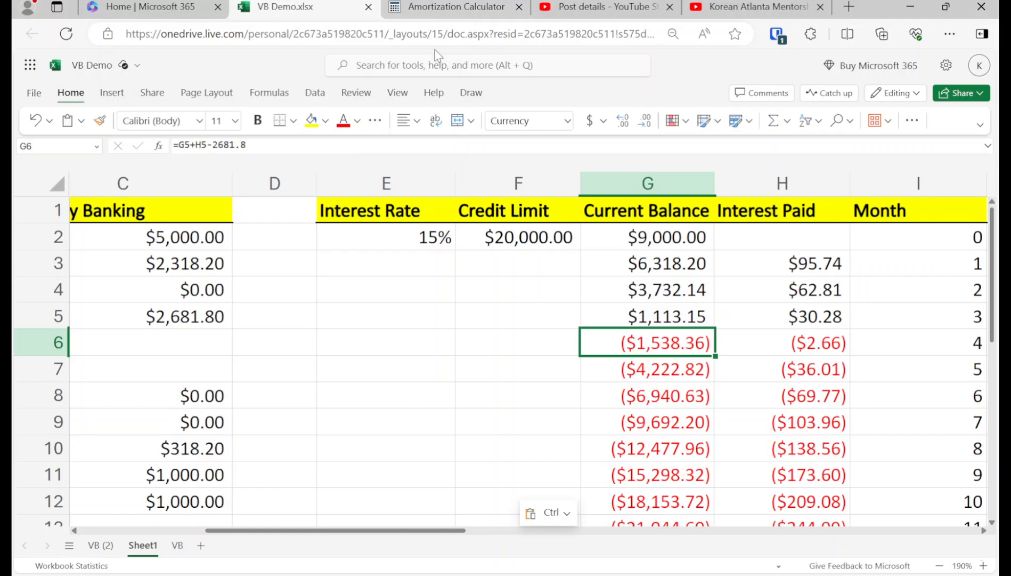
click(311, 121)
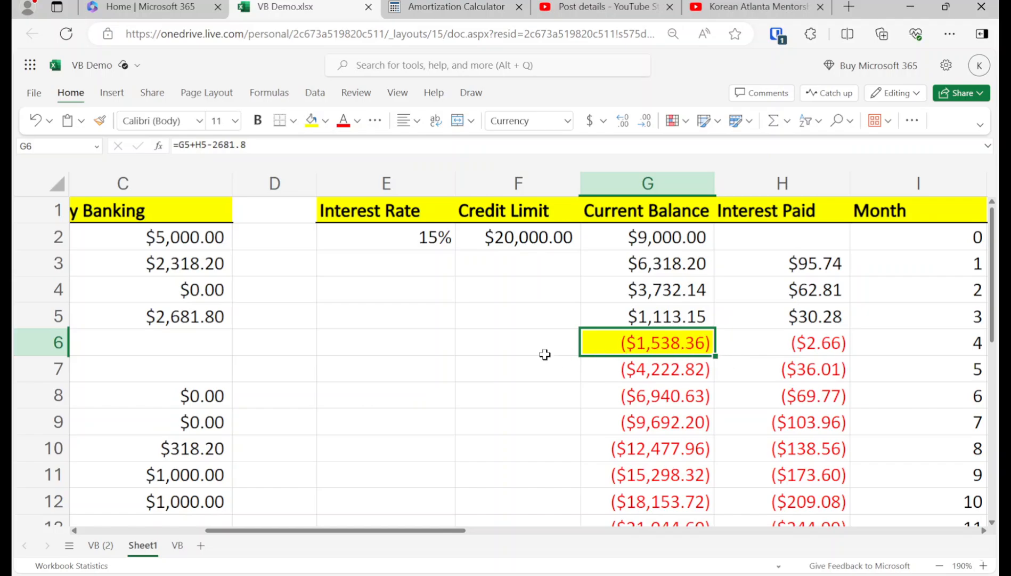
key(Left)
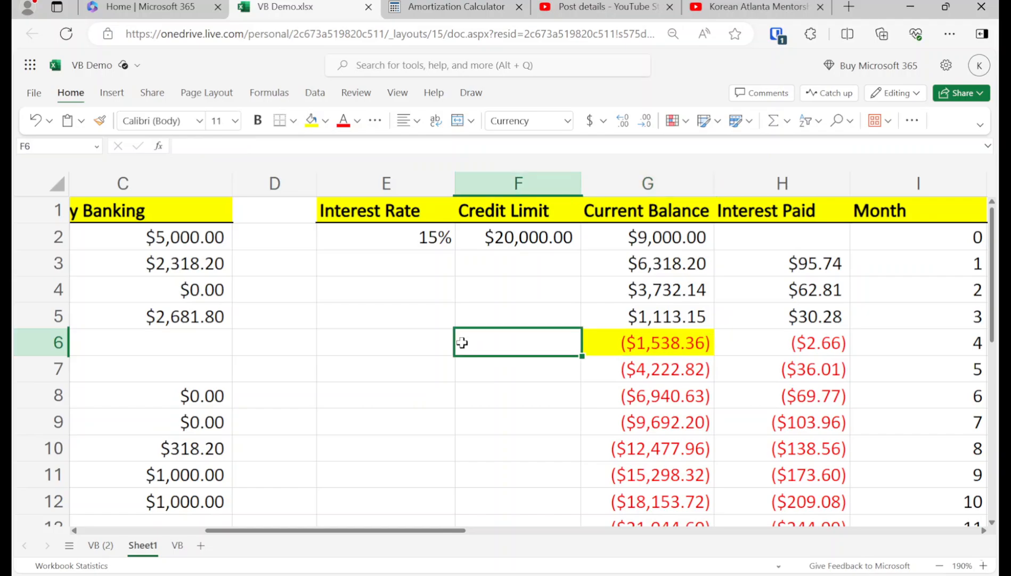
key(Left)
key(Left)
key(Left)
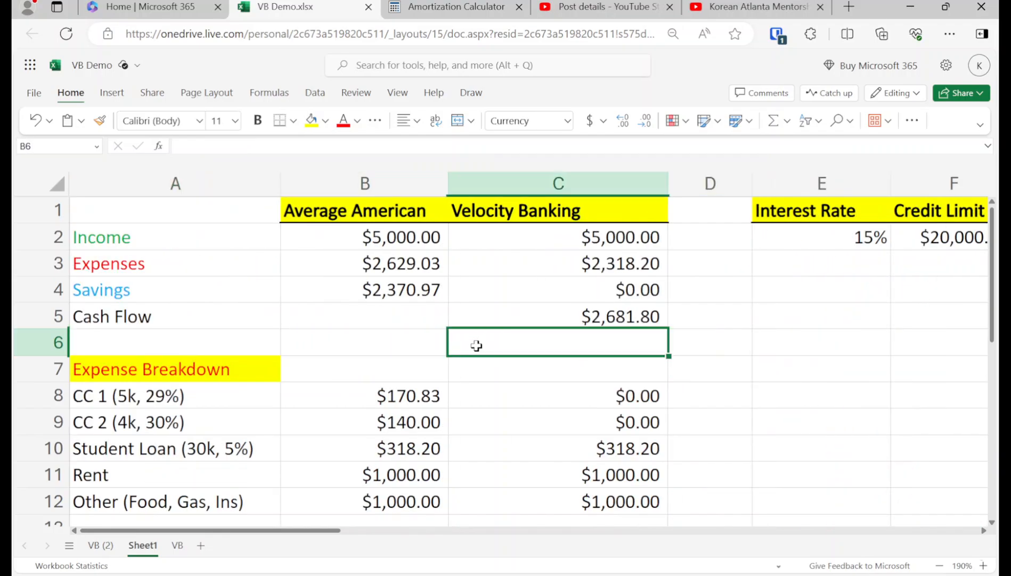
Step: Type 'Milestone' in D7 with yellow fill and red text
key(Right)
key(Down)
text(Milestone)
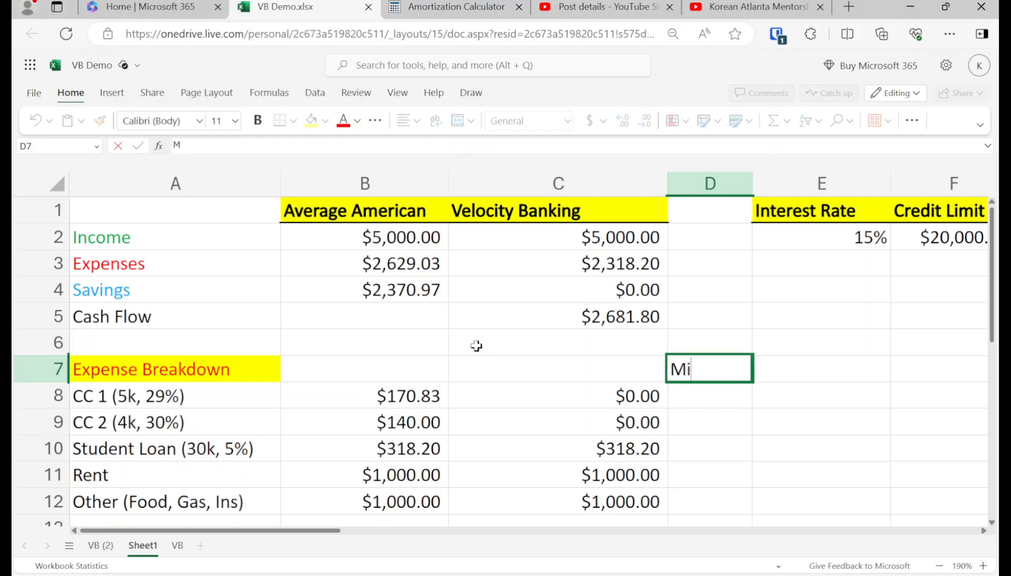
key(Return)
key(Up)
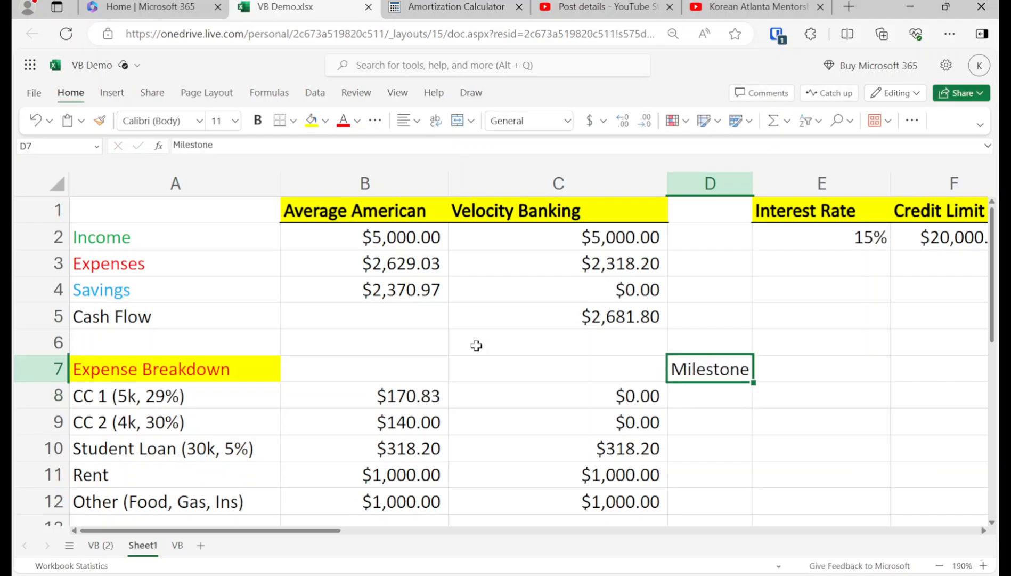
click(311, 124)
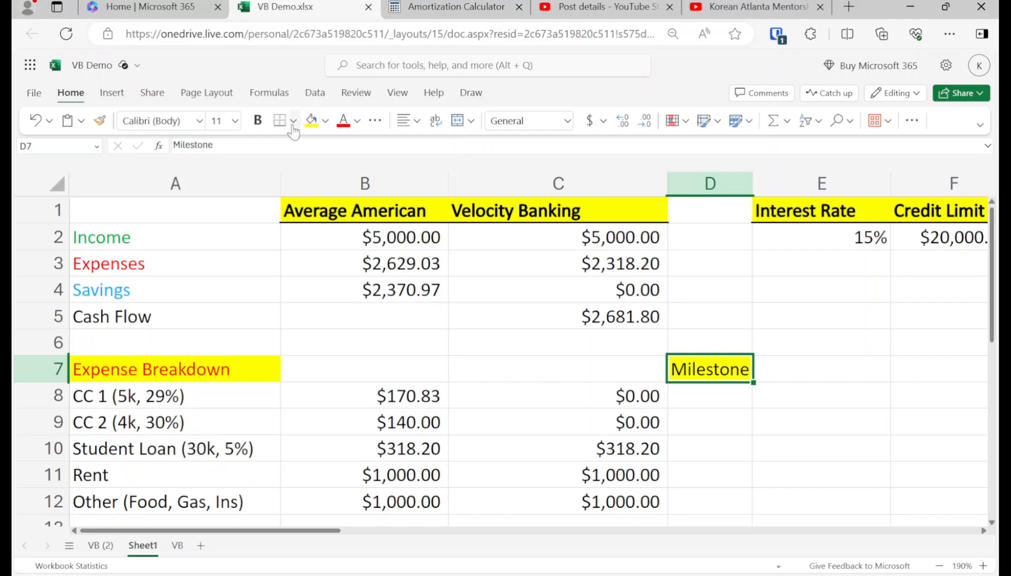
click(343, 122)
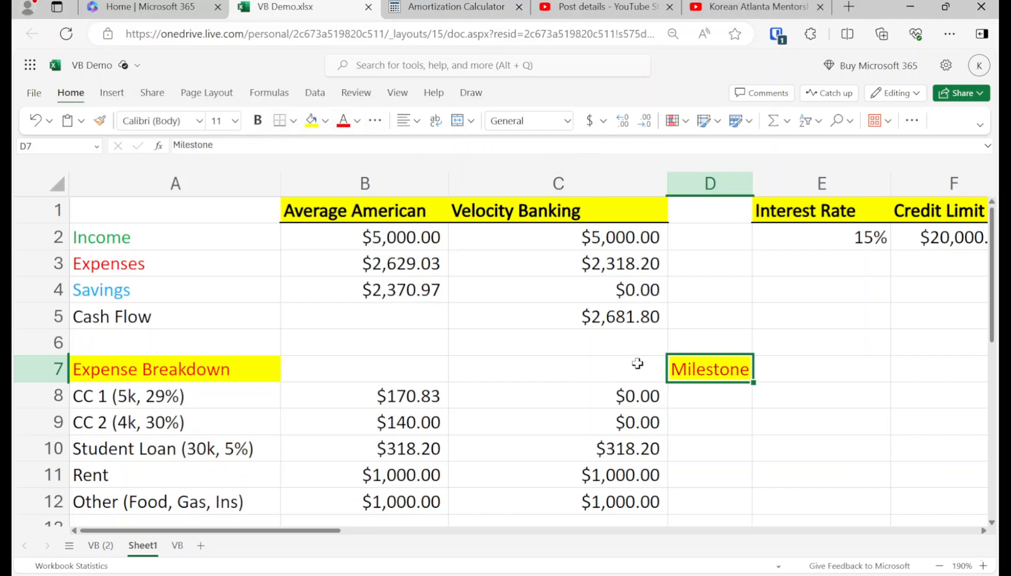
Step: Note '9k, 4 months' in D8 and D9 for both credit cards and widen column D
click(690, 394)
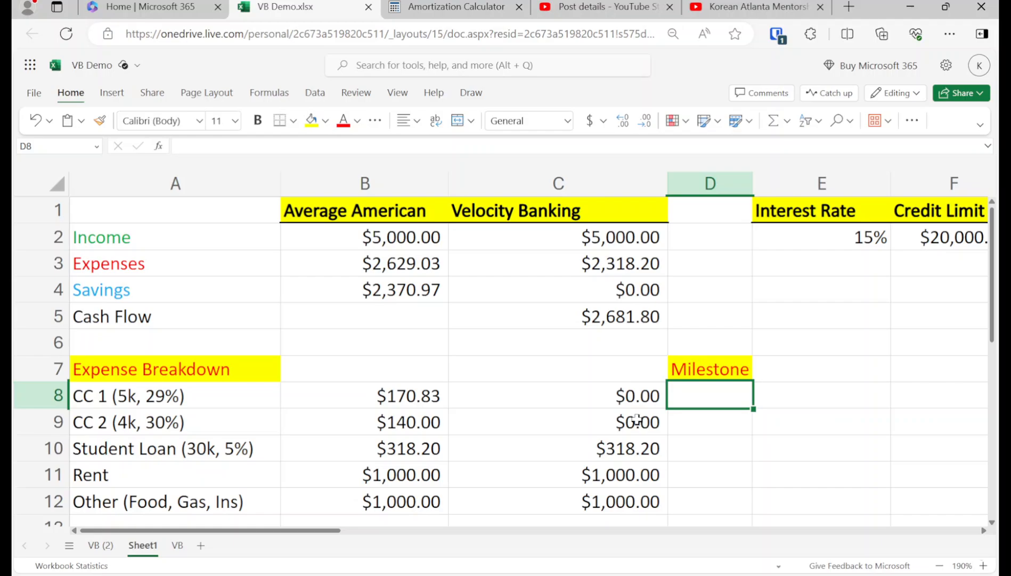
text(9k,)
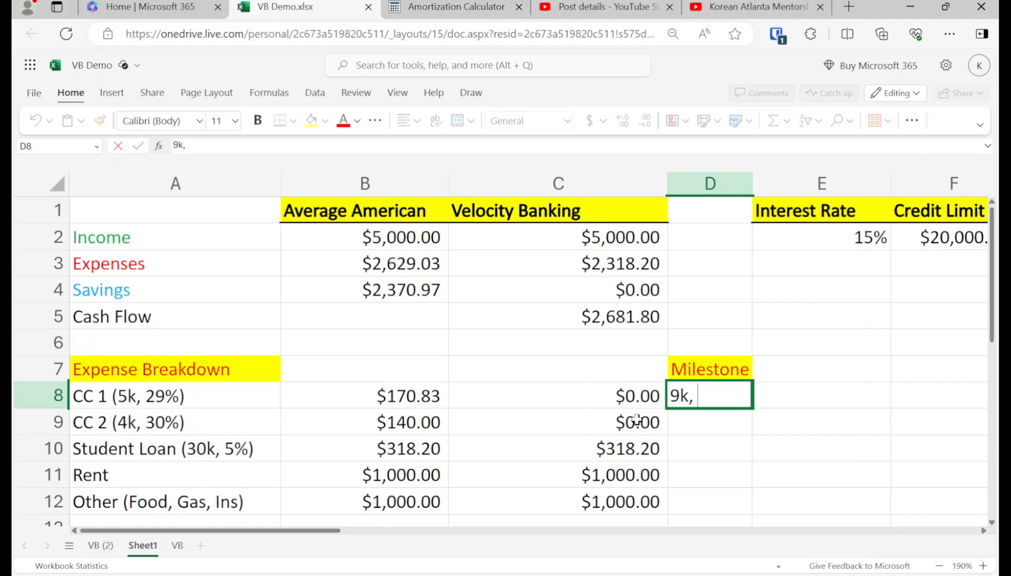
text( 4 months)
key(Return)
key(Up)
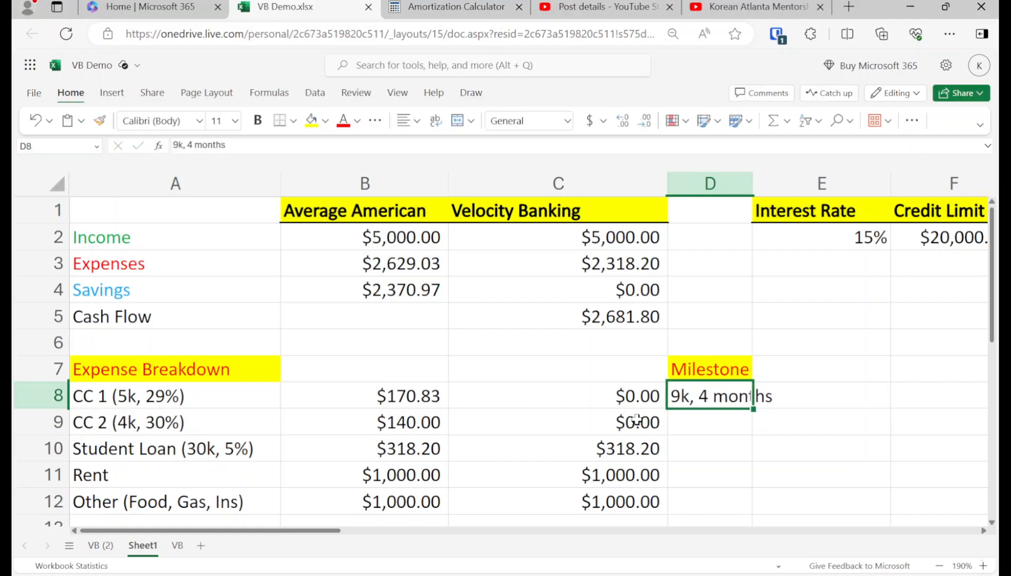
key(ctrl+c)
key(Down)
key(ctrl+v)
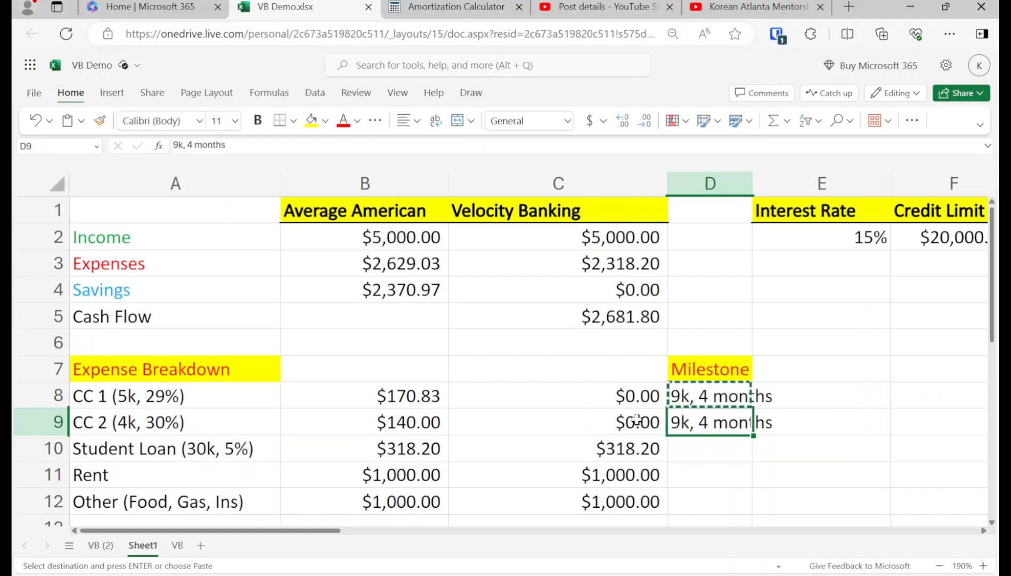
click(696, 254)
drag(753, 184, 797, 184)
click(762, 343)
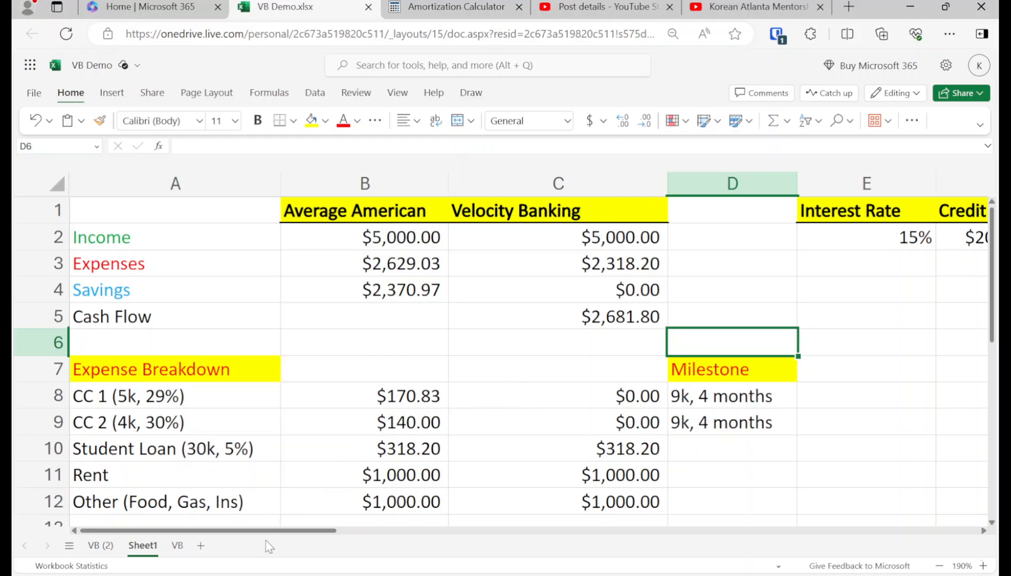
mouse_move(278, 533)
mouse_down()
mouse_move(410, 539)
mouse_move(267, 537)
mouse_up()
drag(202, 530, 319, 530)
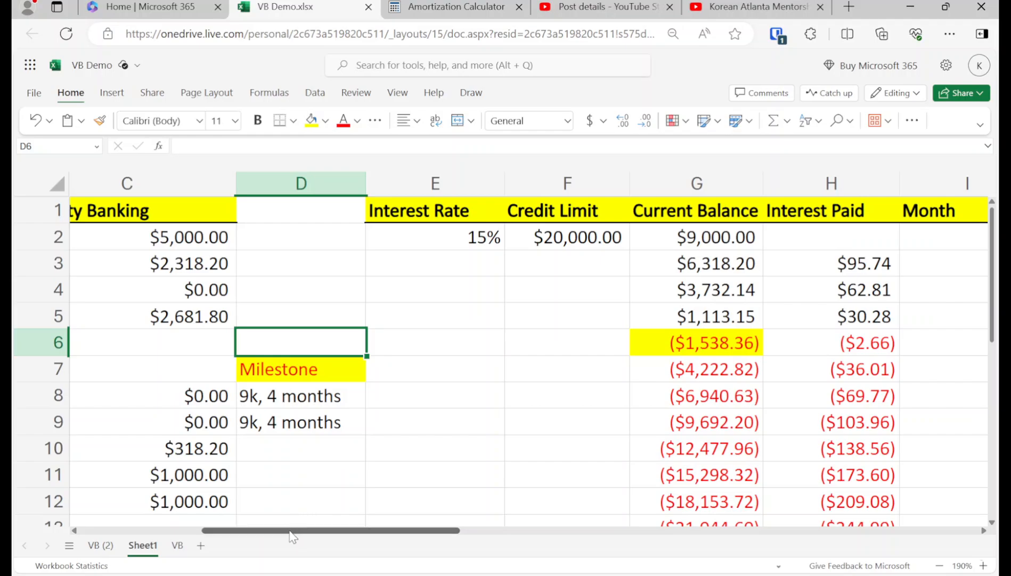
drag(292, 534, 142, 538)
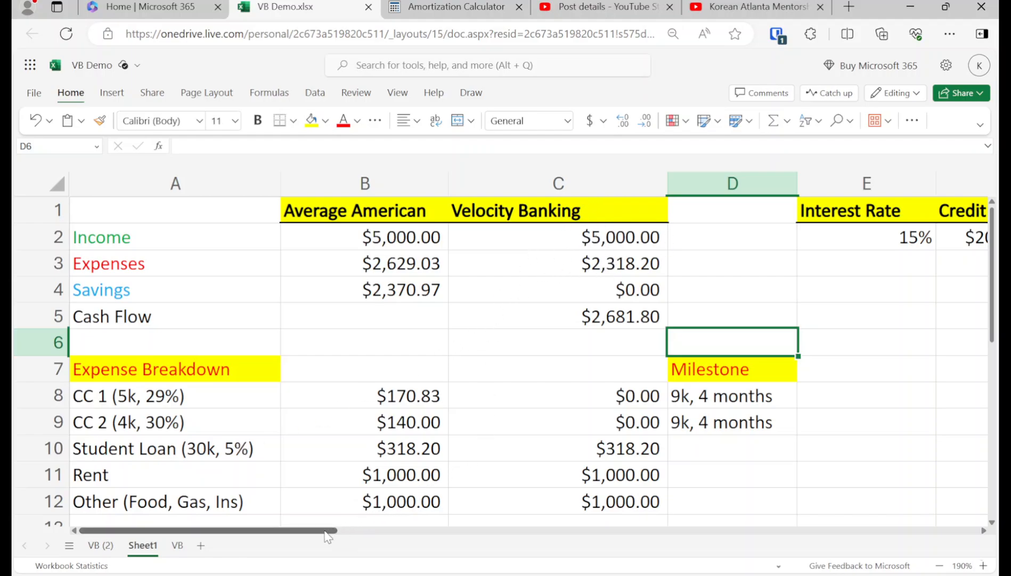
drag(323, 533, 517, 530)
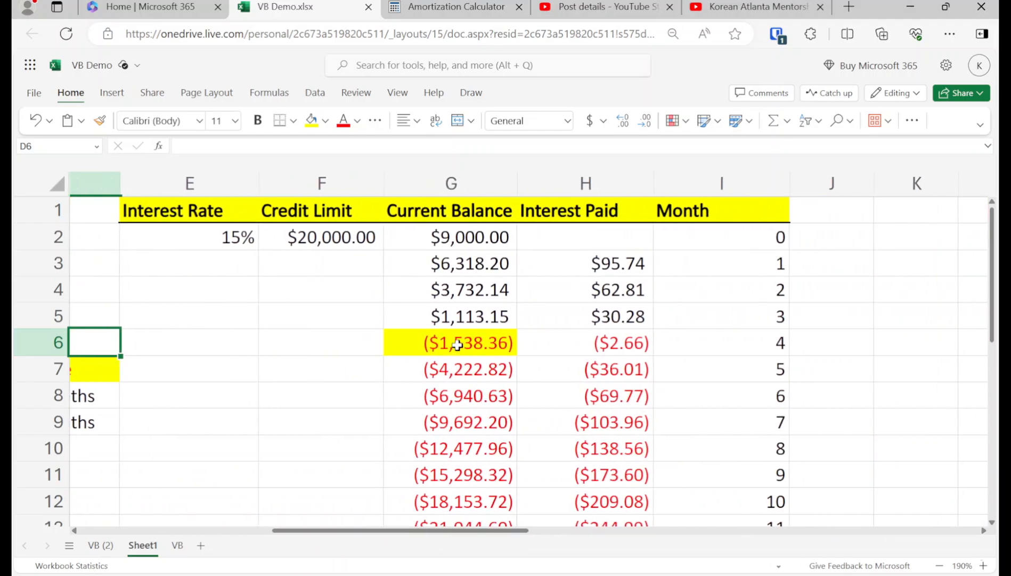
Step: Add a 5000 draw to G6's formula, making it =G5+H5-2681.8+5000
click(449, 333)
click(308, 145)
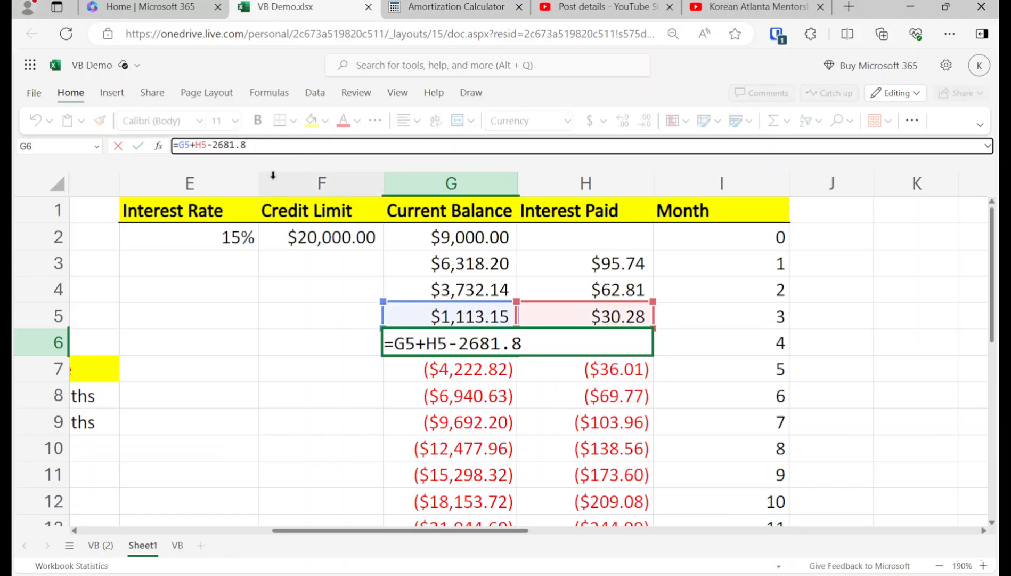
text(+5000)
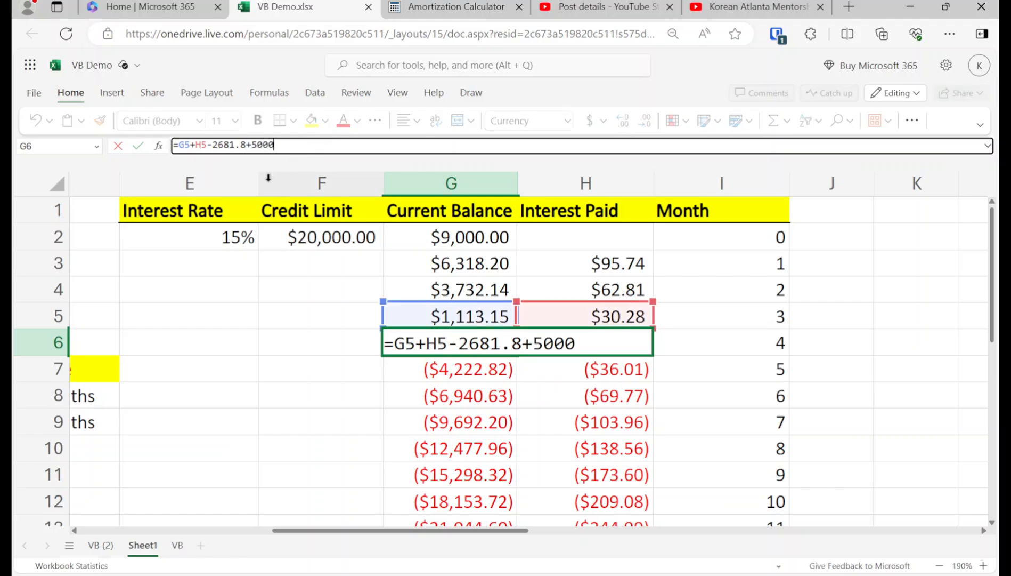
key(Return)
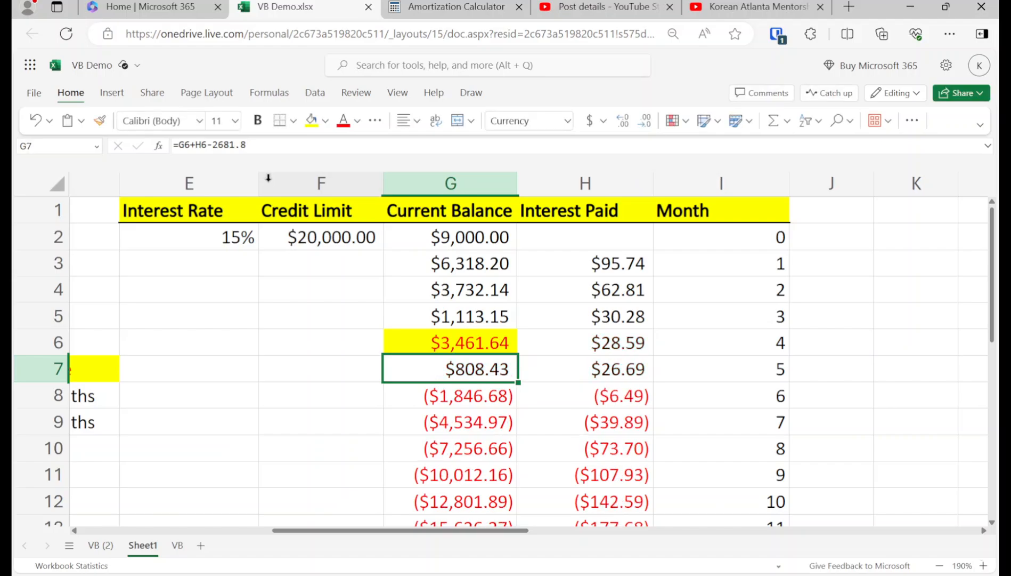
key(Down)
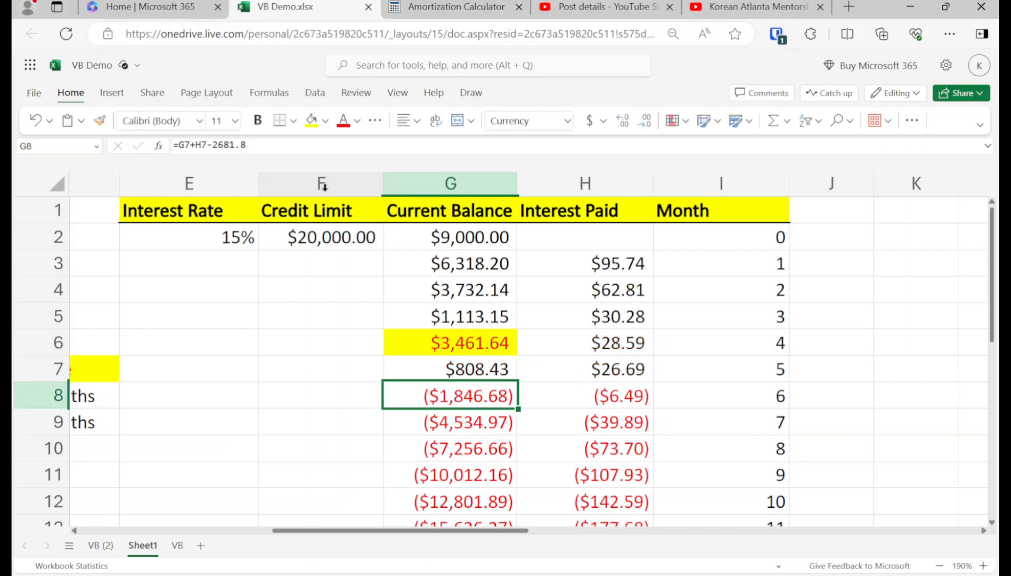
drag(478, 535, 256, 469)
drag(305, 533, 506, 530)
Step: Change G6's draw to 30000 so the month-4 balance reads $28,461.64
click(452, 350)
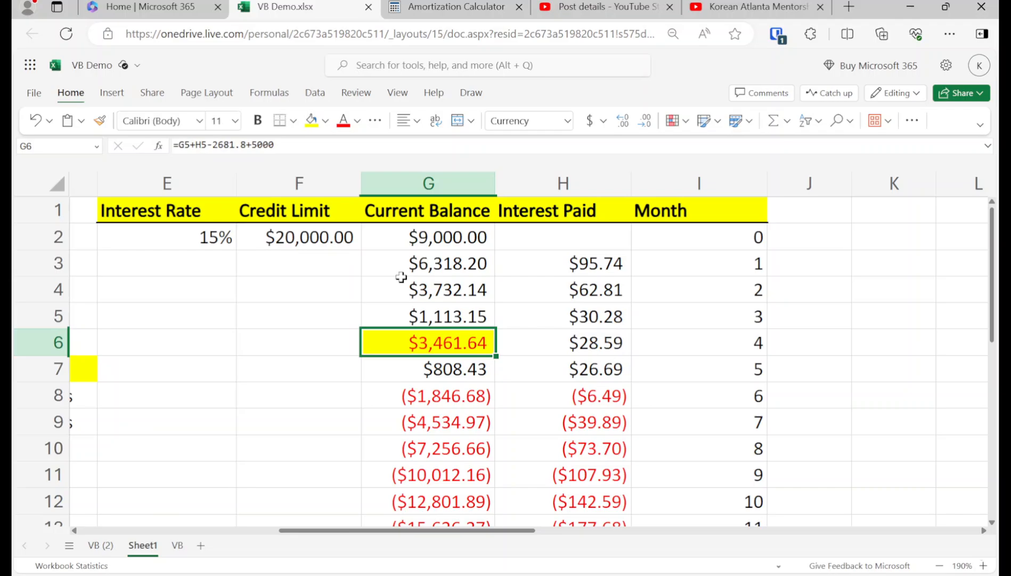
click(296, 145)
key(BackSpace)
key(BackSpace)
key(BackSpace)
key(BackSpace)
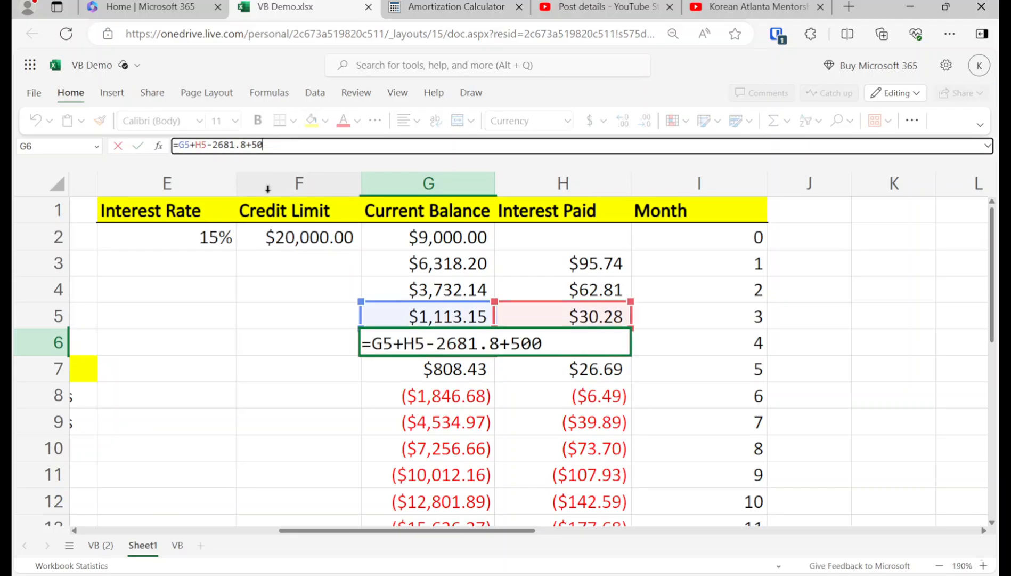
text(30000)
key(Return)
key(Down)
key(Down)
key(Down)
key(Down)
key(Down)
key(Down)
key(Down)
key(Down)
key(Down)
key(Down)
key(Down)
key(Down)
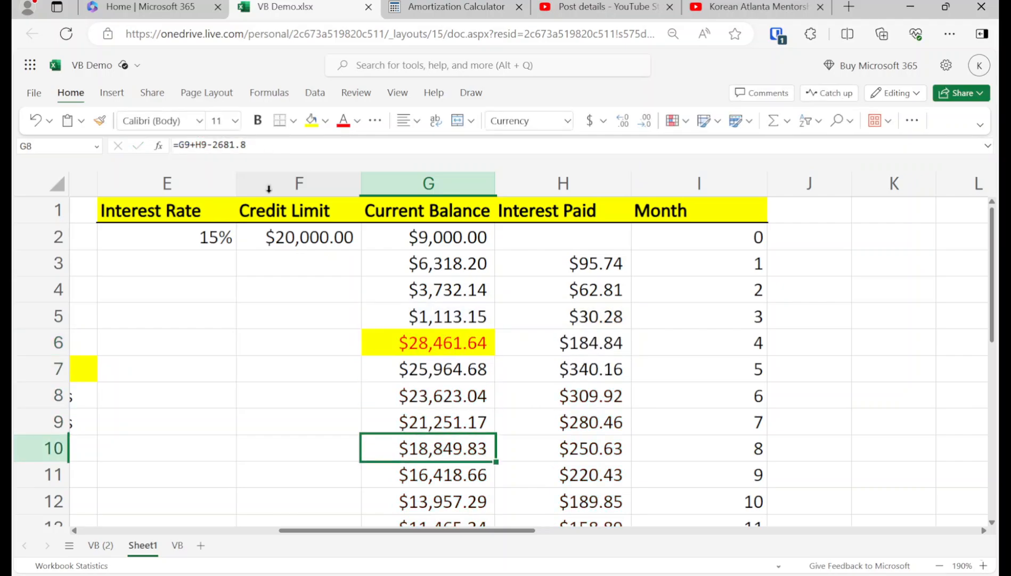
key(Up)
key(Up)
key(Up)
key(Up)
Step: Copy the month-13 row G15:I15 down through row 25 to fill months 14 to 23
key(shift+Right)
key(shift+Right)
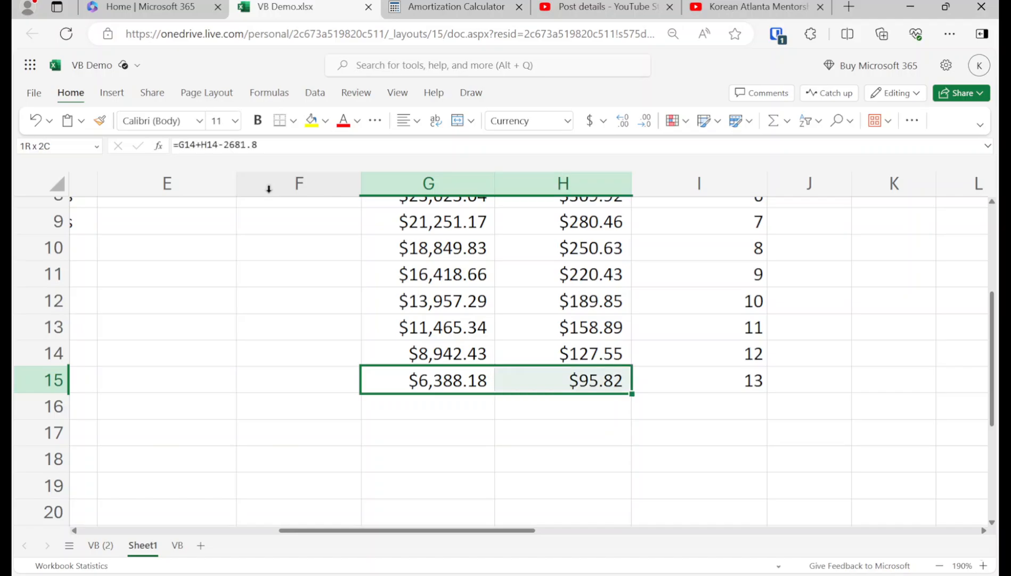
key(ctrl+c)
key(shift+Down)
key(shift+Down)
key(shift+Down)
key(shift+Down)
key(shift+Down)
key(shift+Down)
key(shift+Down)
key(shift+Down)
key(shift+Down)
key(shift+Down)
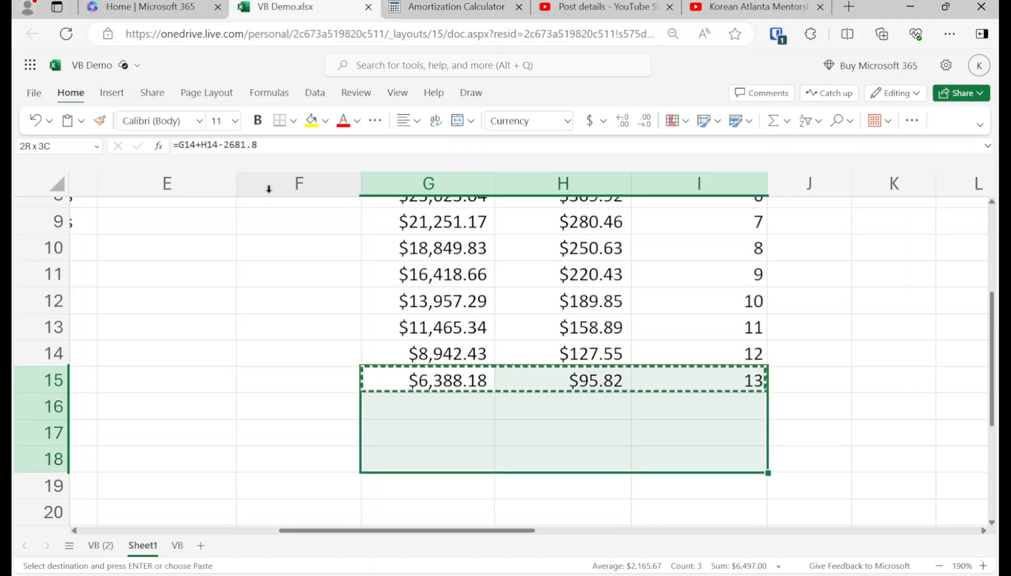
key(ctrl+v)
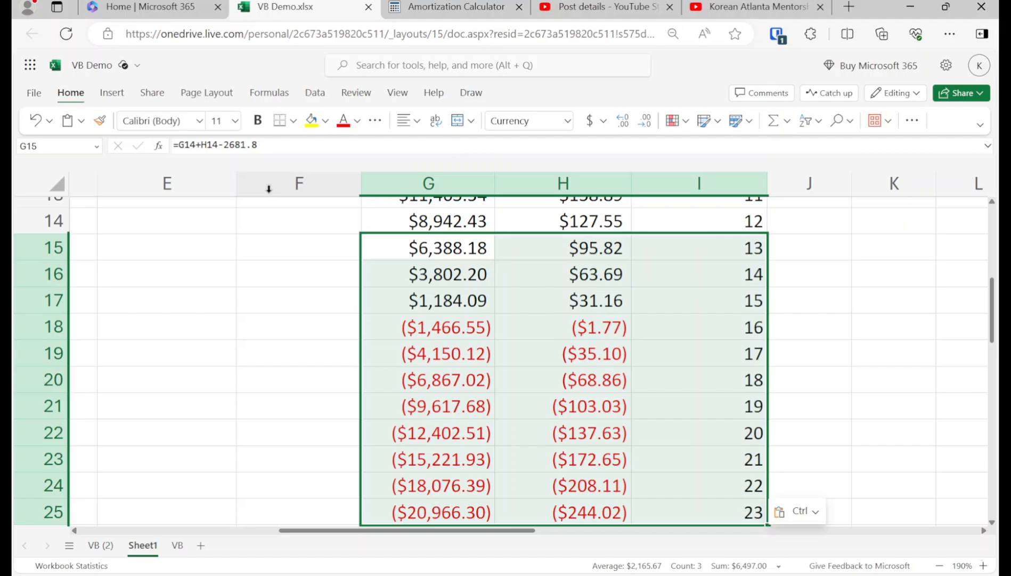
key(Down)
key(Down)
key(Down)
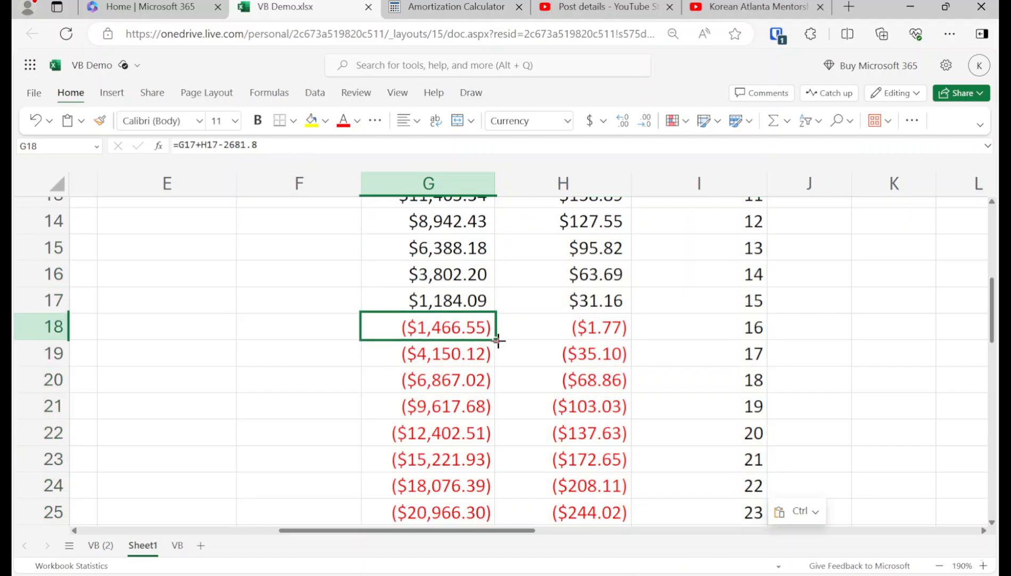
Step: Scroll back up to the month-4 balance in G6 and the month-6 balance in G8
scroll(501, 339, up, 5)
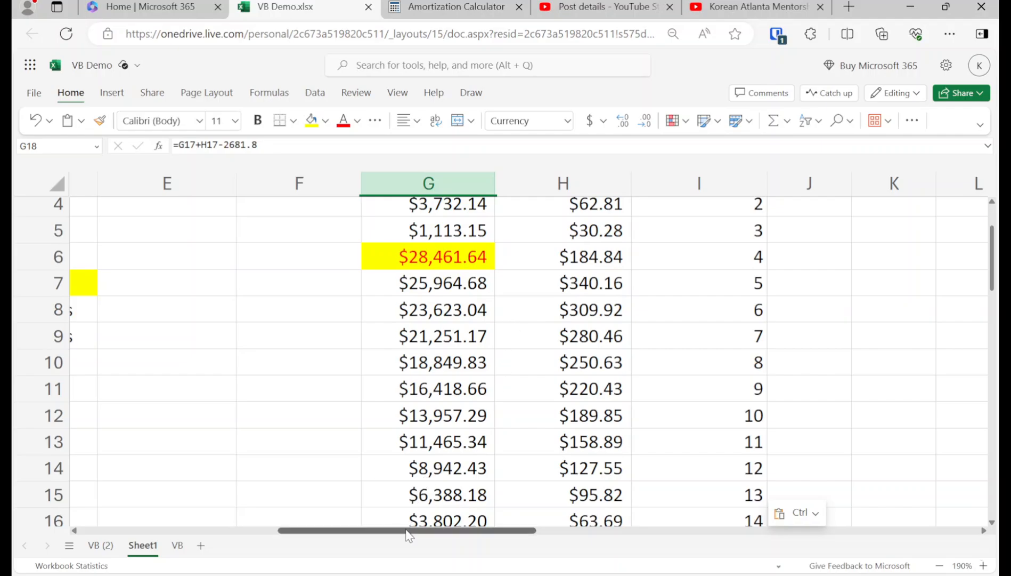
drag(408, 530, 281, 530)
scroll(420, 477, up, 3)
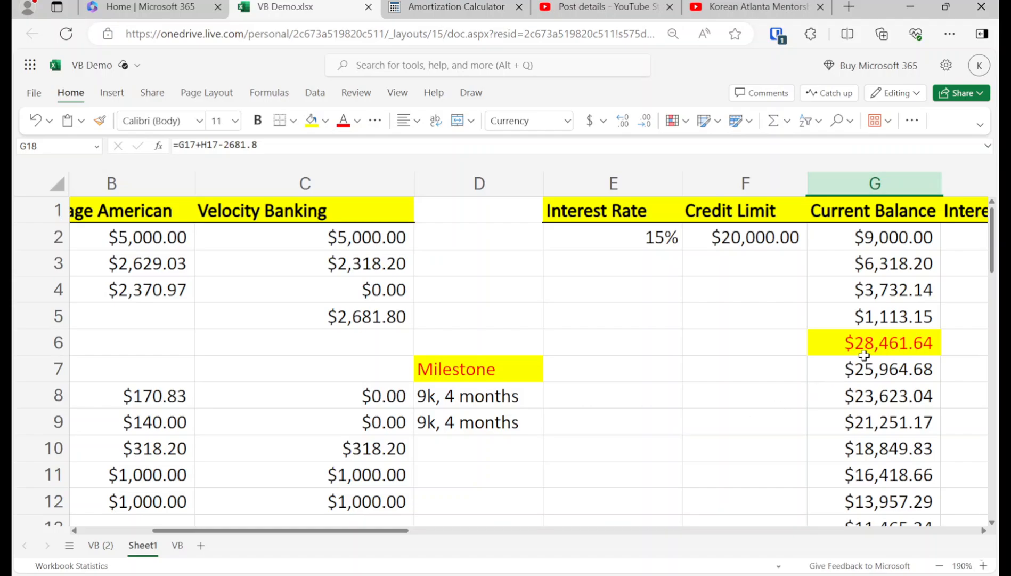
click(873, 345)
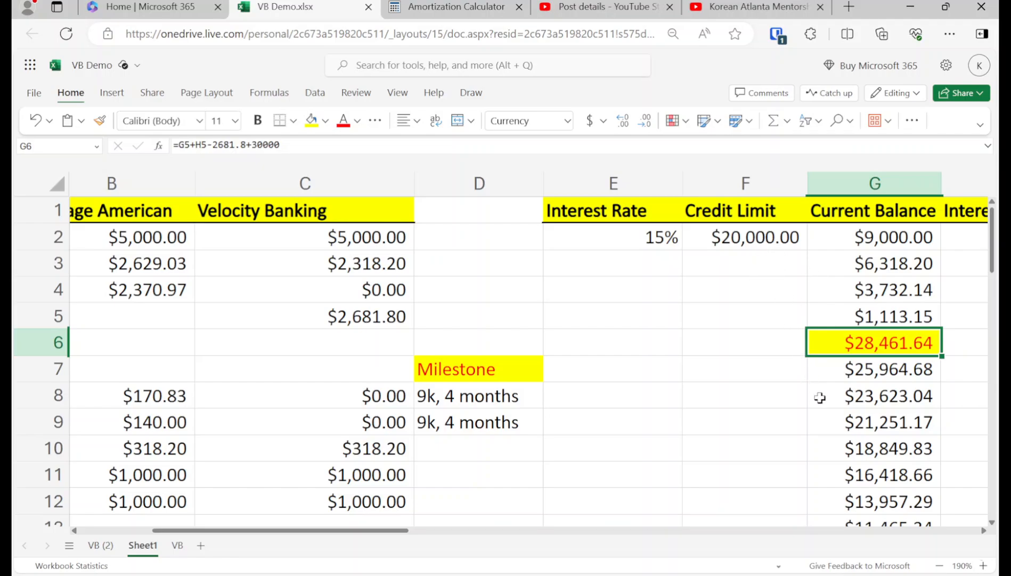
click(865, 400)
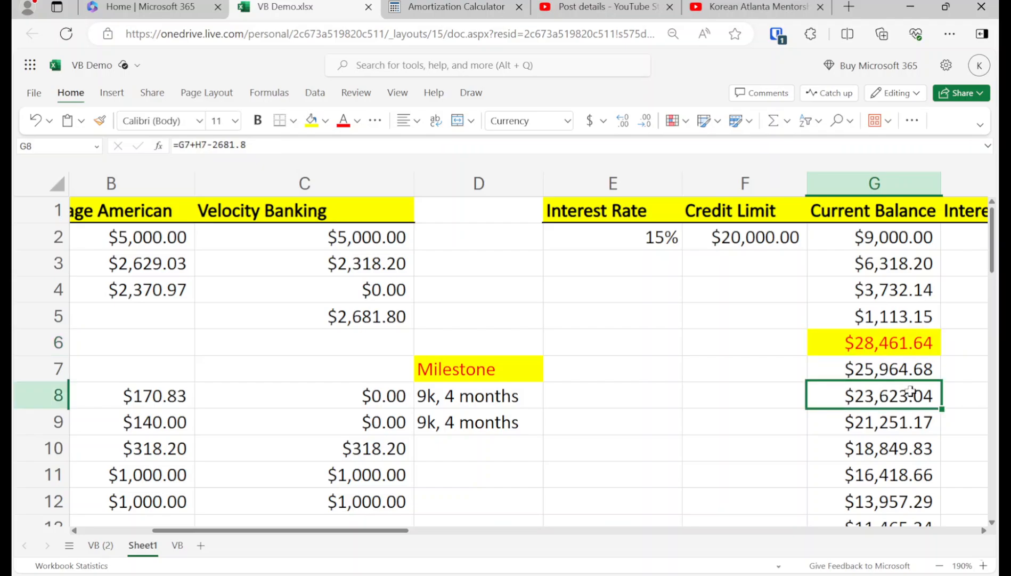
Step: Add a +5000 draw to G8's balance formula and give it yellow fill with red text
click(898, 353)
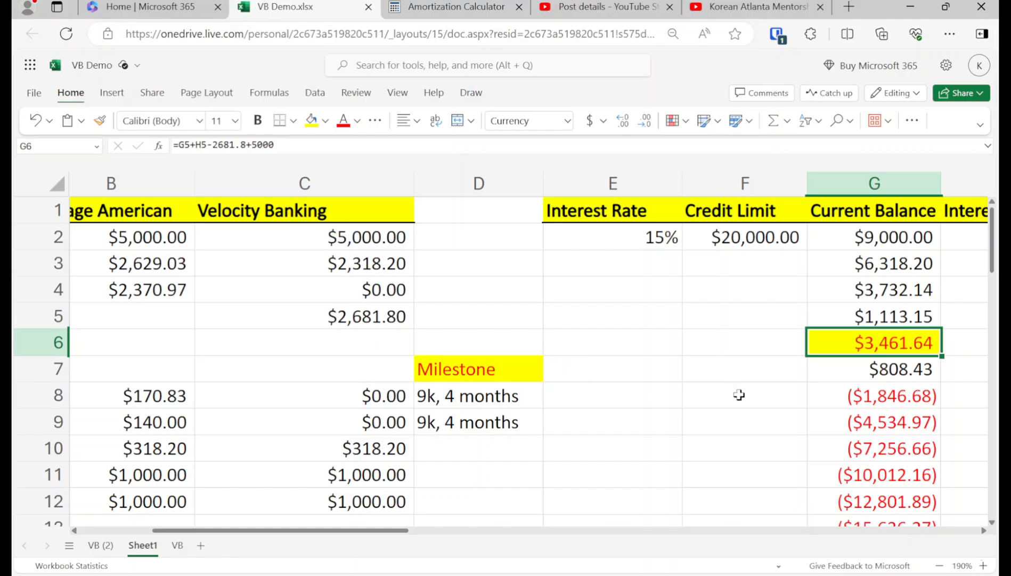
key(Down)
key(Down)
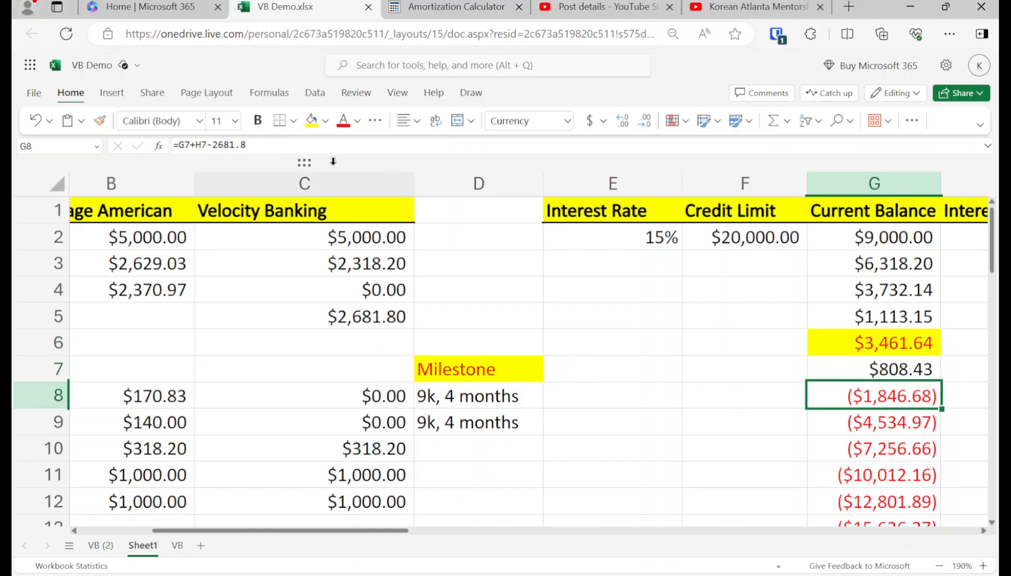
click(316, 152)
text(+5000)
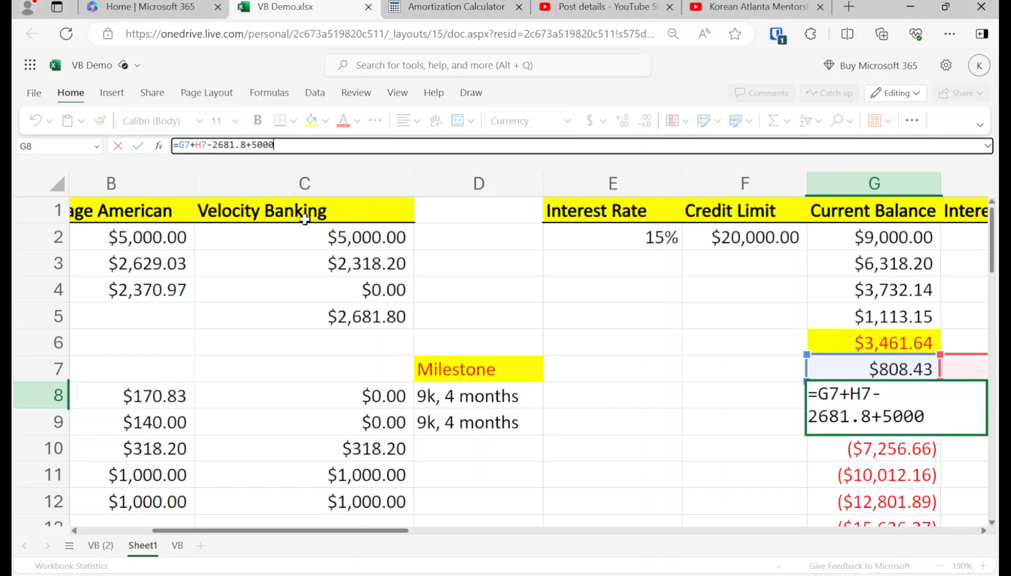
key(Return)
key(Up)
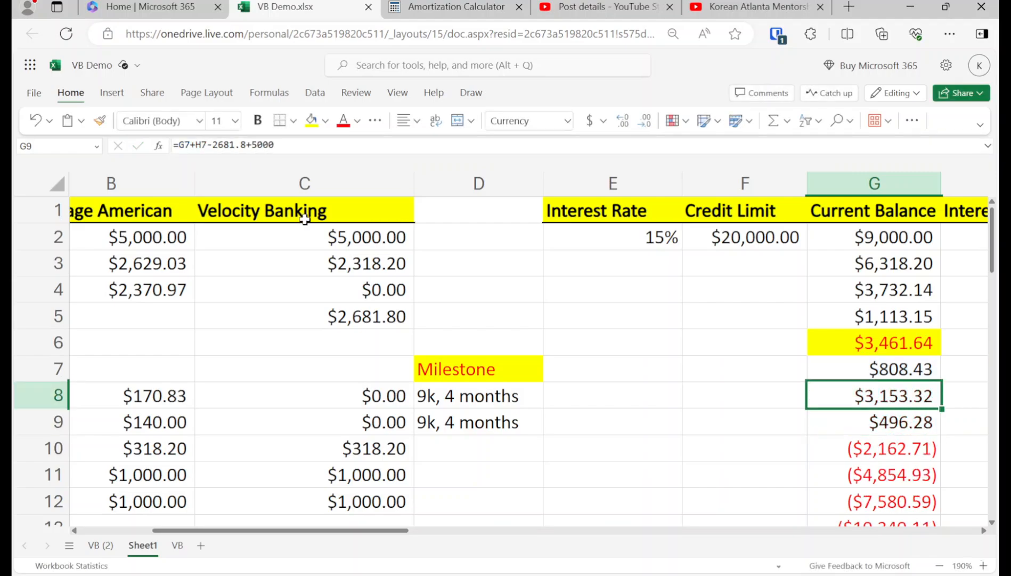
click(311, 120)
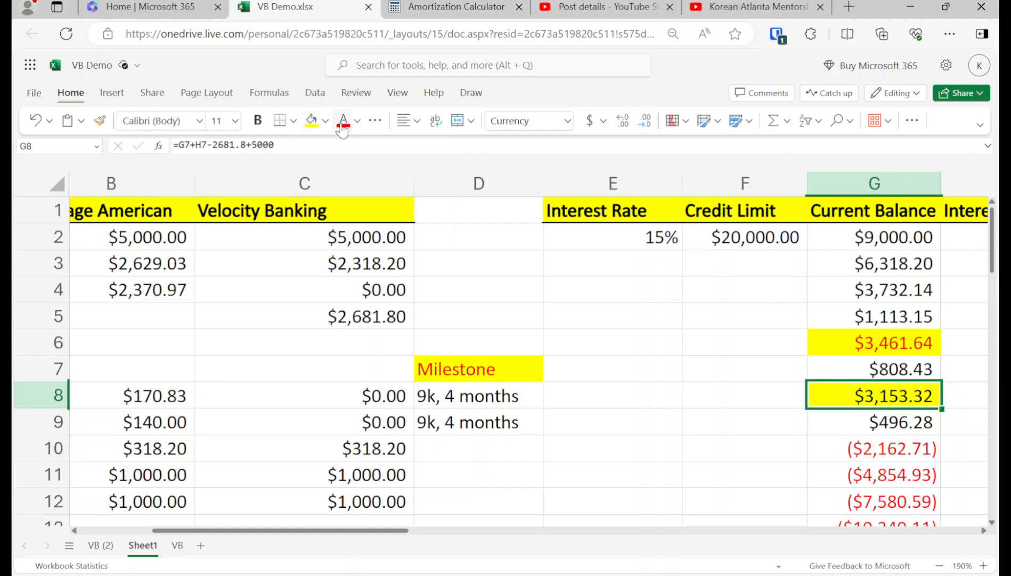
Step: Copy G8's draw formula and formatting into G10 and G12, undoing the stray paste into G14
key(ctrl+c)
key(Down)
key(Down)
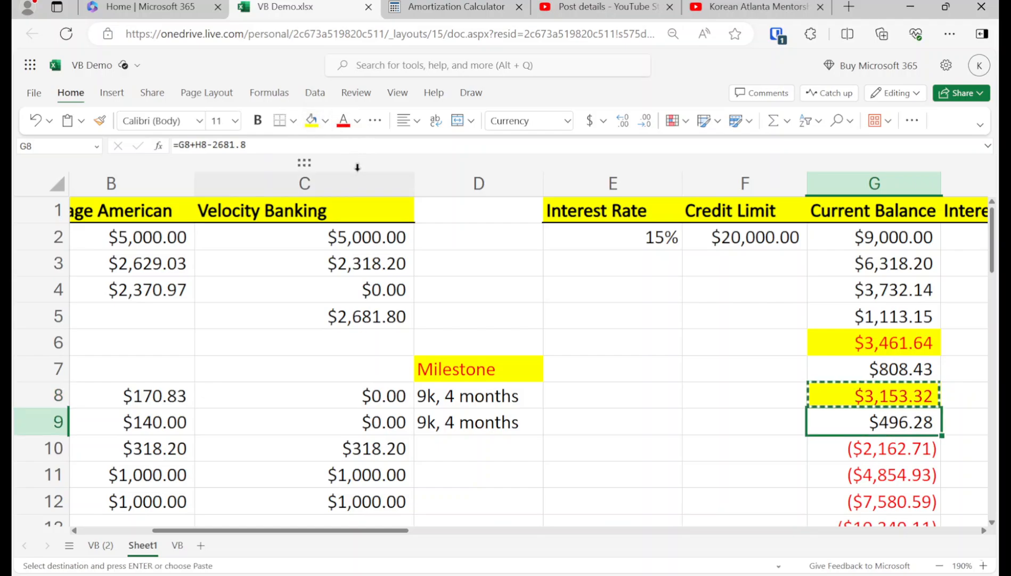
key(ctrl+v)
key(Down)
key(Down)
key(ctrl+v)
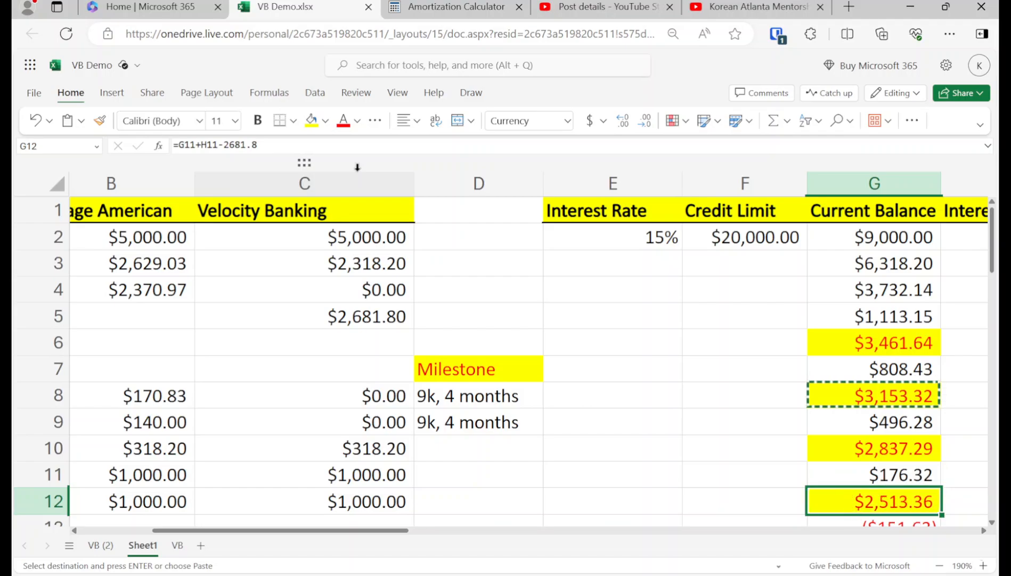
key(Down)
key(Down)
key(ctrl+v)
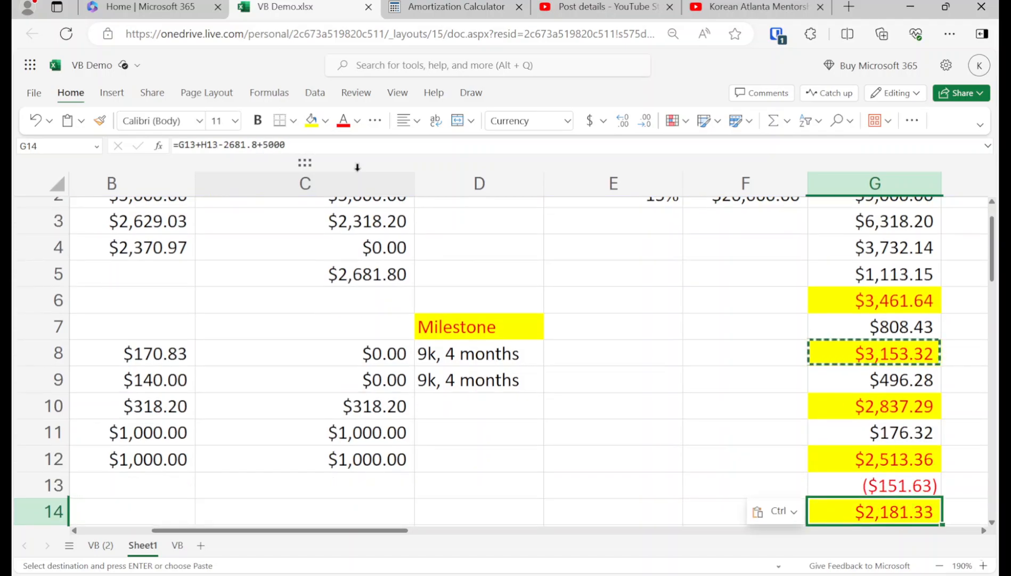
key(ctrl+z)
Step: Paste the same highlighted draw formula into G13
key(Up)
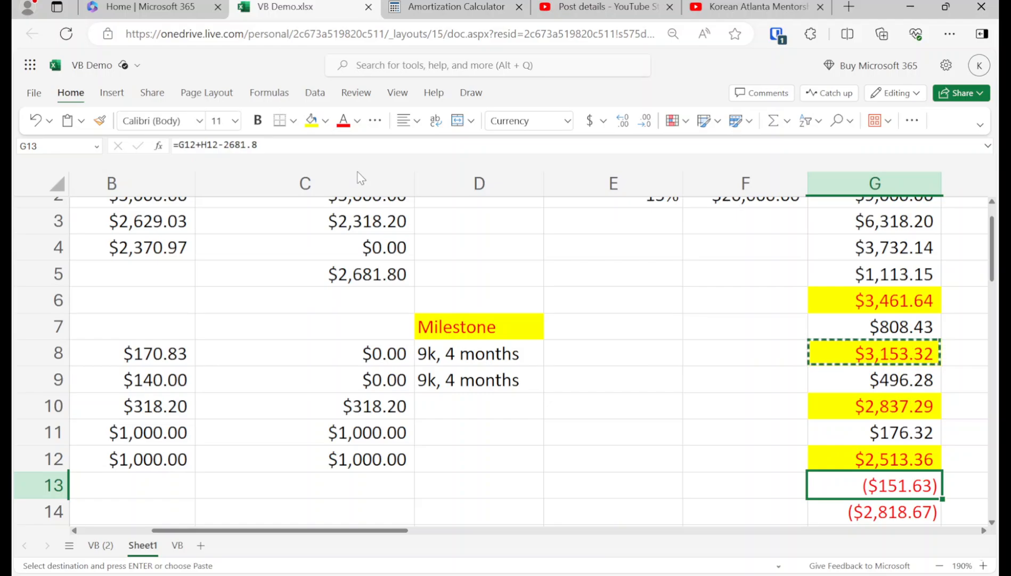
key(Up)
key(Down)
key(ctrl+v)
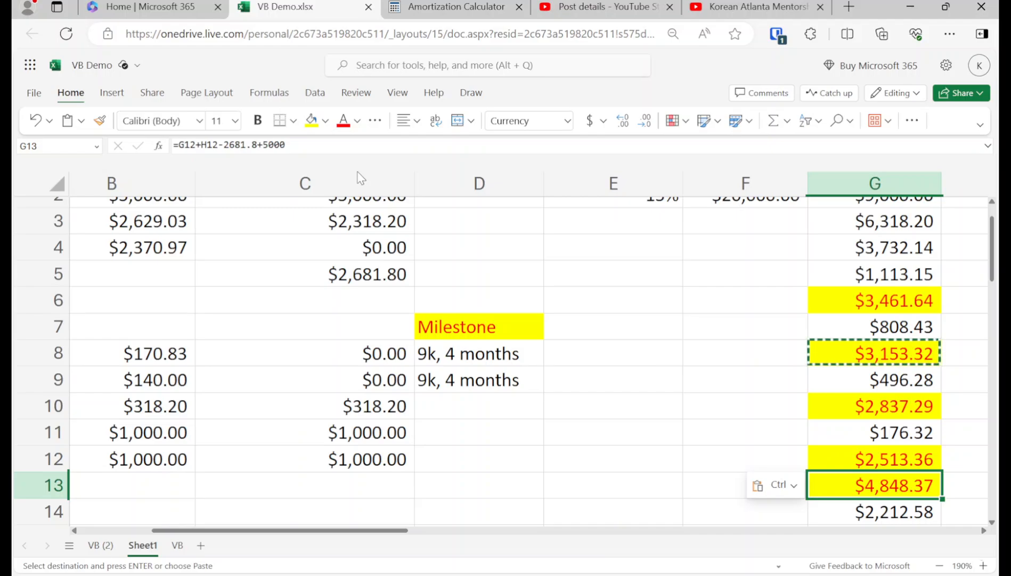
key(Down)
Step: Look across row 14, then move up the balance column to the Student Loan expense row
key(Right)
key(Right)
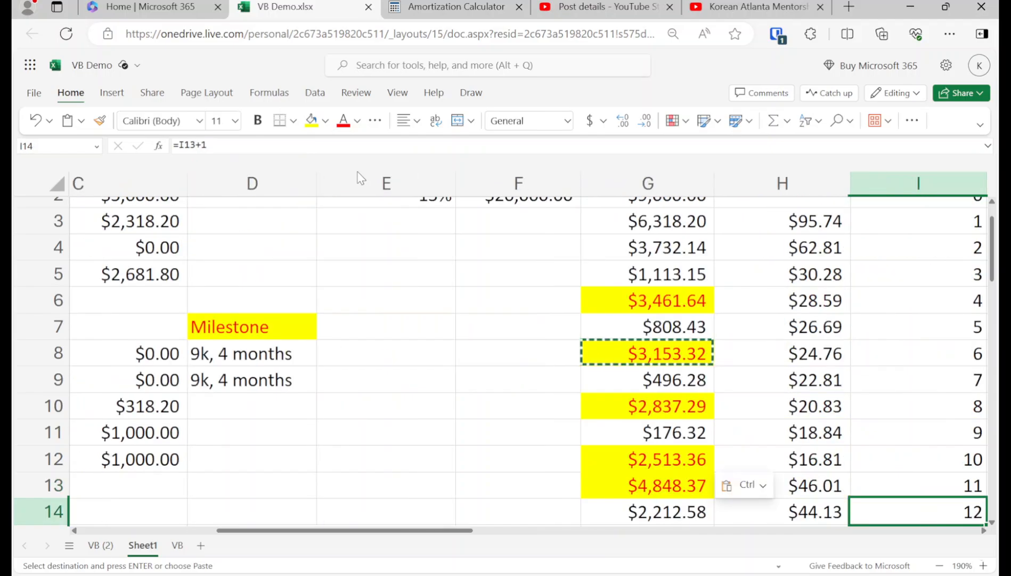
key(Left)
key(Left)
key(Up)
key(Up)
key(Up)
key(Up)
key(Up)
key(Up)
key(Up)
key(Up)
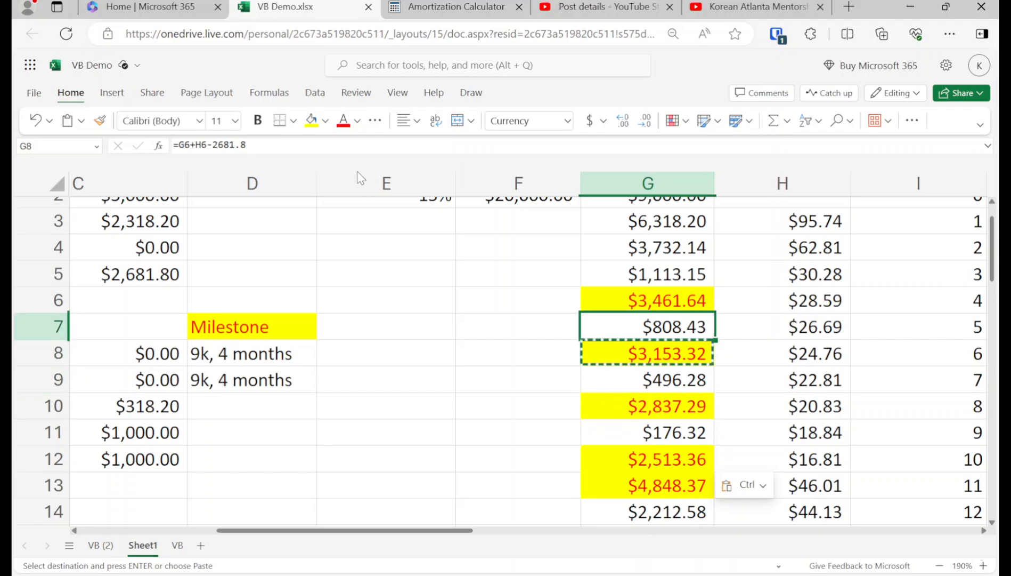
key(Down)
key(Up)
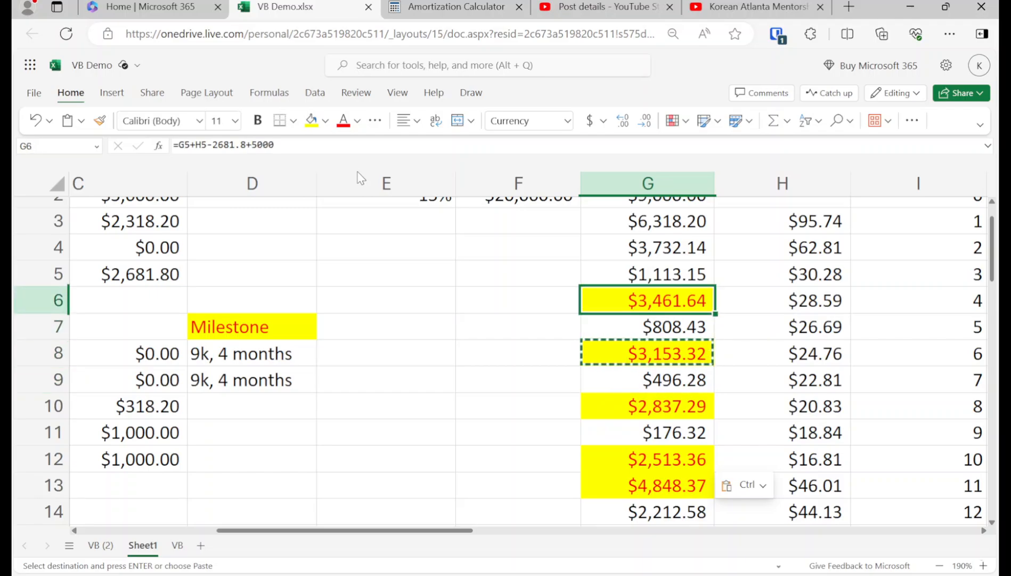
key(Up)
key(ctrl+Up)
key(Left)
key(Left)
key(Left)
key(Left)
key(Left)
key(Left)
key(Down)
key(Down)
key(Down)
key(Down)
key(Down)
key(Down)
key(Down)
key(Down)
key(Down)
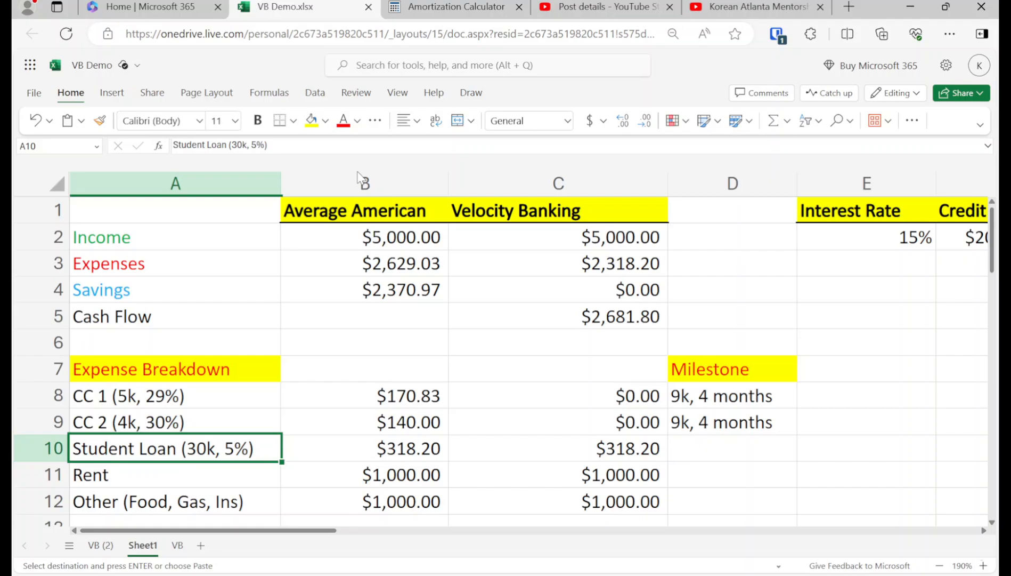
key(Right)
key(Right)
key(Right)
key(Right)
key(Right)
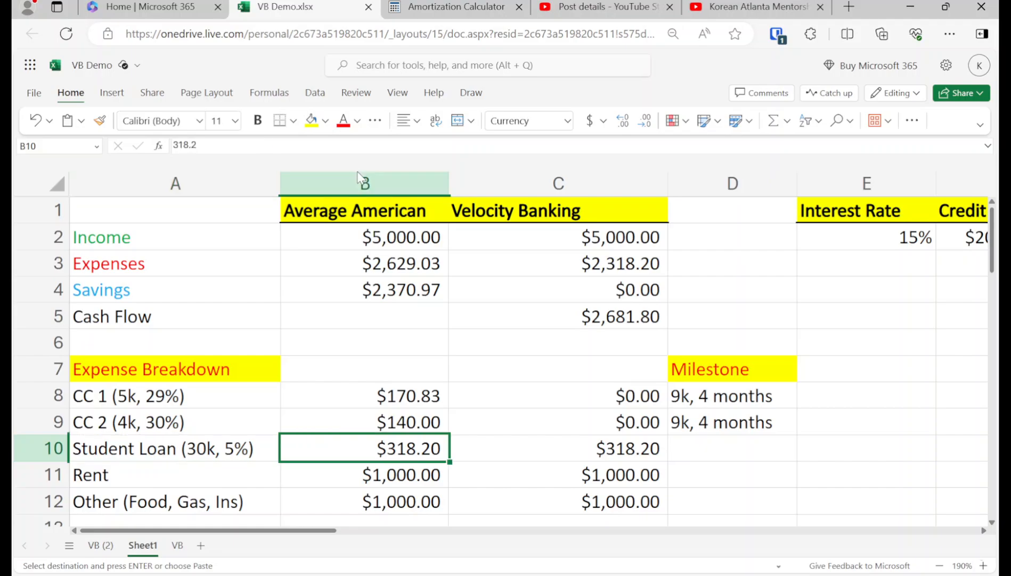
key(Left)
key(Left)
key(Left)
key(Left)
key(Left)
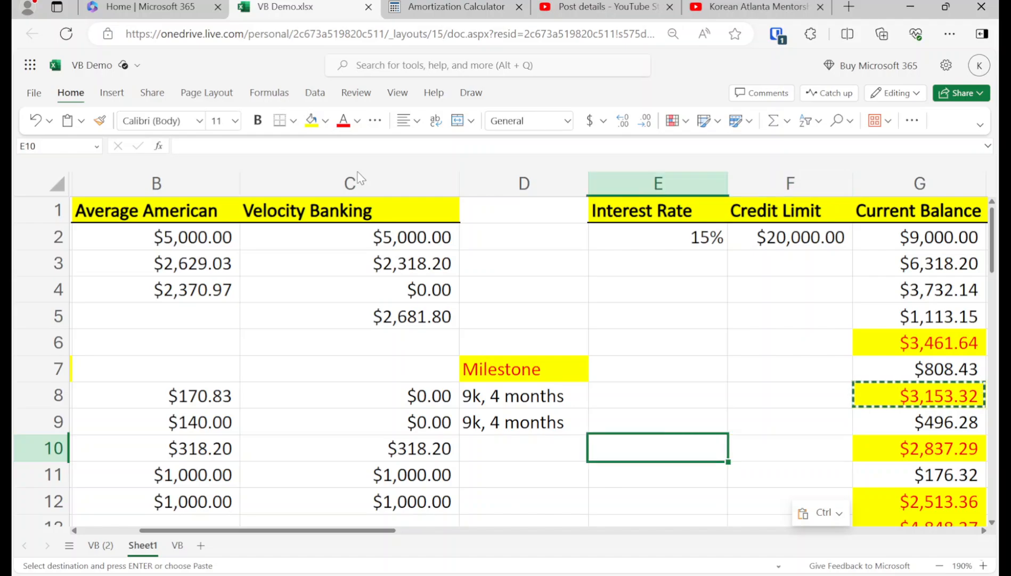
key(Right)
key(Right)
key(Right)
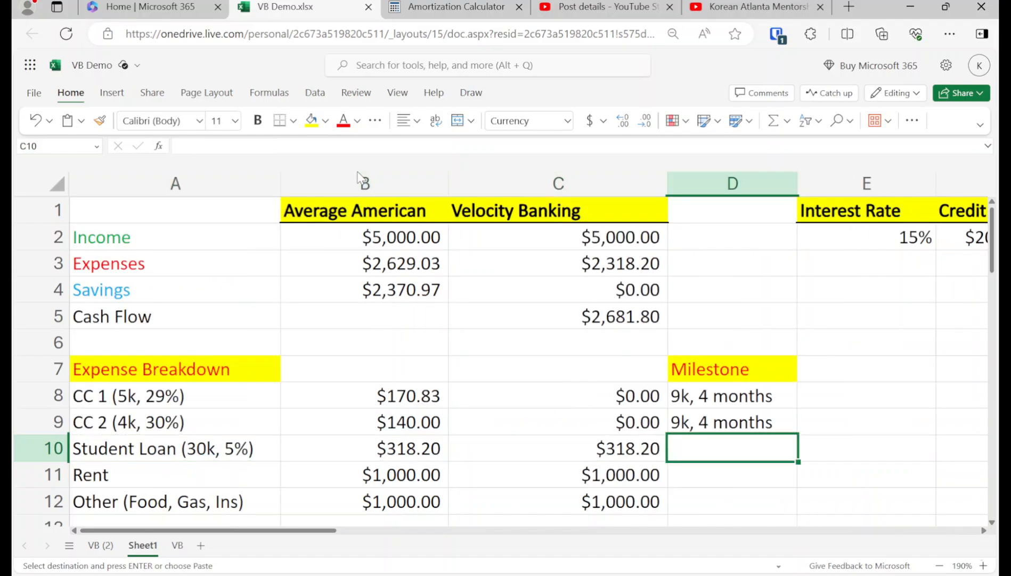
key(Left)
key(Left)
key(Left)
key(Right)
key(Right)
key(Right)
key(Right)
key(Right)
key(Right)
key(Right)
key(Right)
Step: Paste the month-6 $5,000 draw formula into the month-13 balance, giving $4,574.91
key(Down)
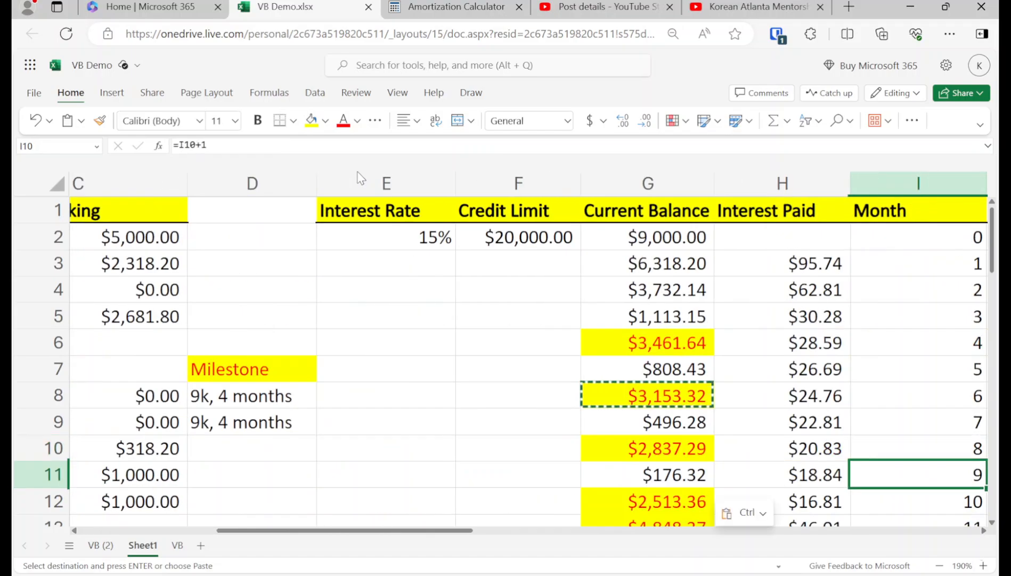
key(Left)
key(Down)
key(Down)
key(Left)
key(Up)
key(Up)
key(Up)
key(Up)
key(Up)
key(Up)
key(Up)
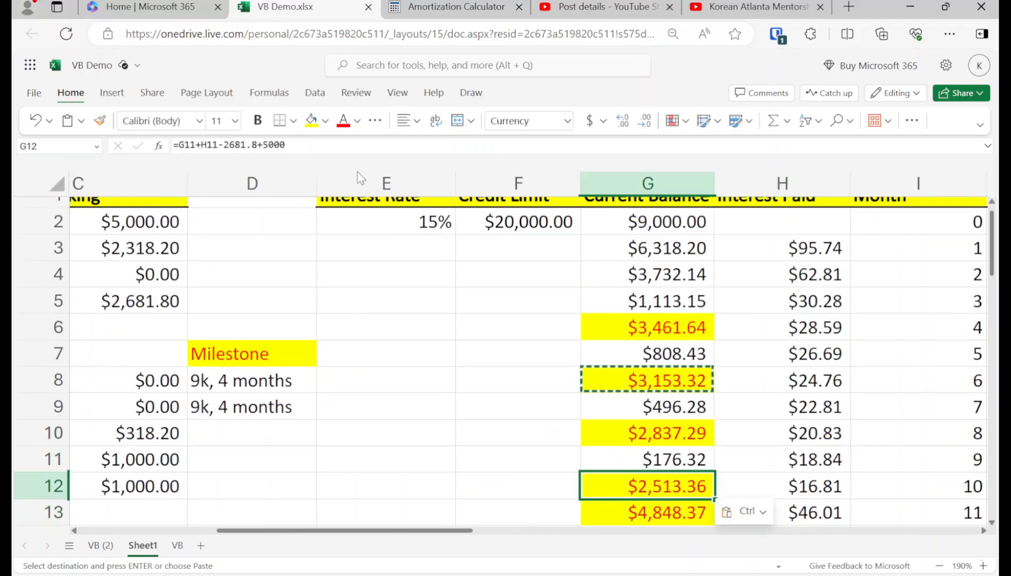
key(Down)
key(Down)
key(Down)
key(Down)
key(Down)
key(Down)
key(Down)
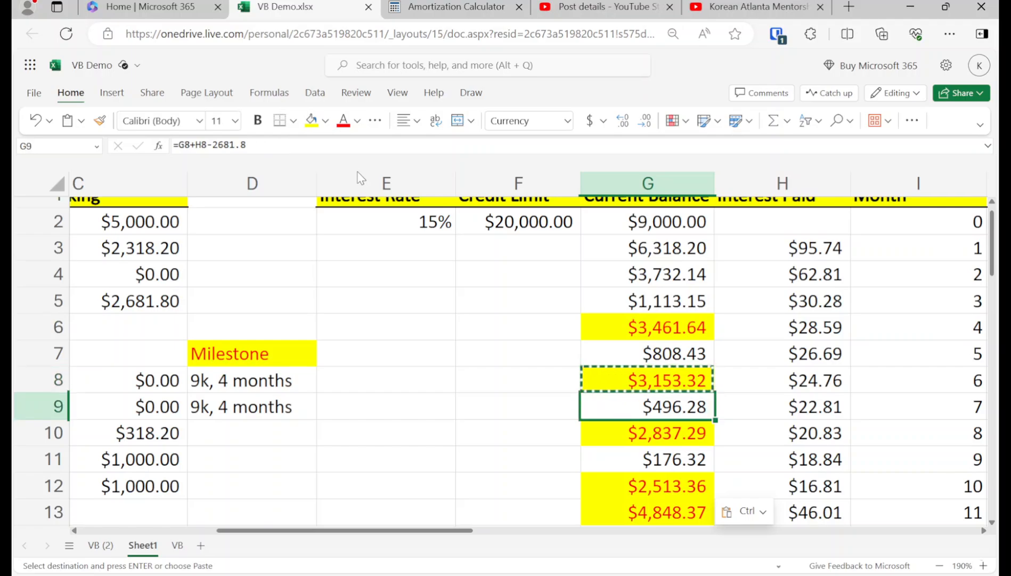
key(Down)
key(Down)
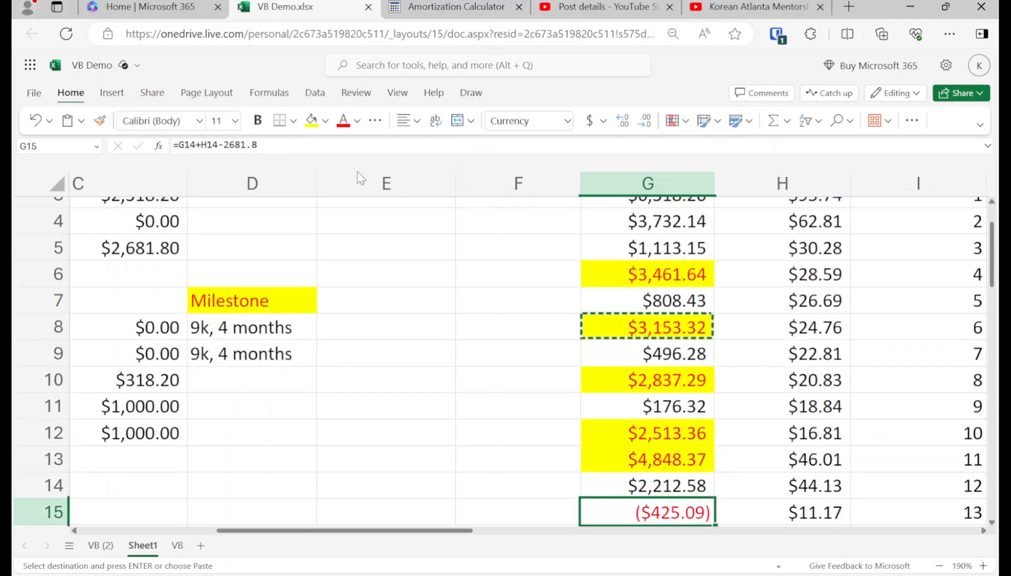
key(Up)
key(Down)
key(ctrl+v)
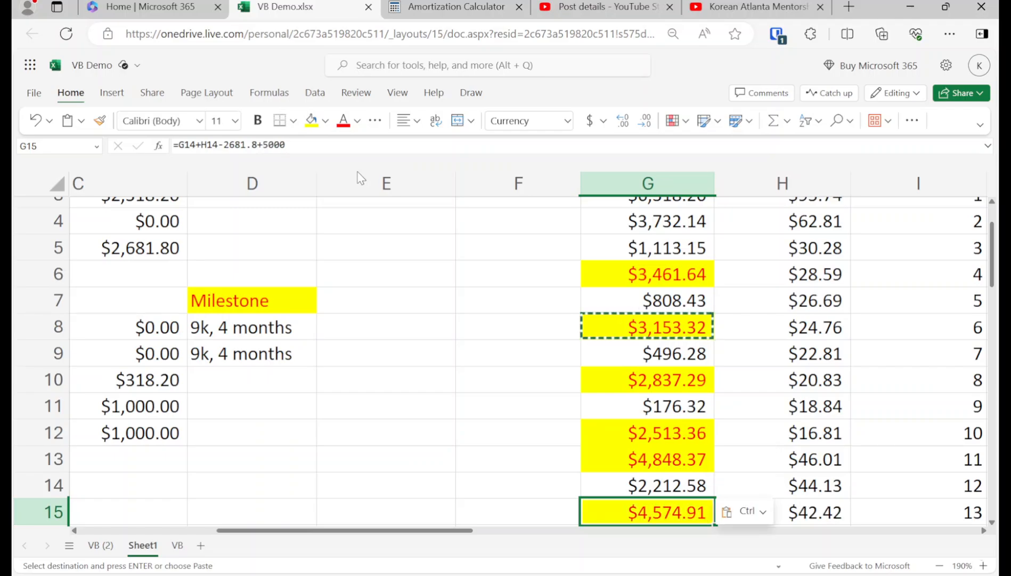
key(Down)
key(Up)
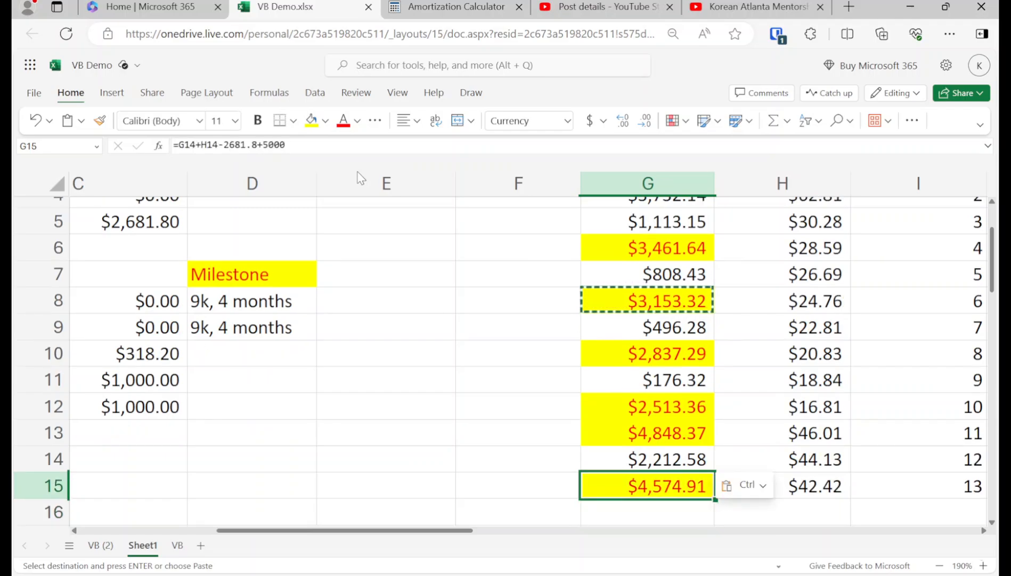
key(Right)
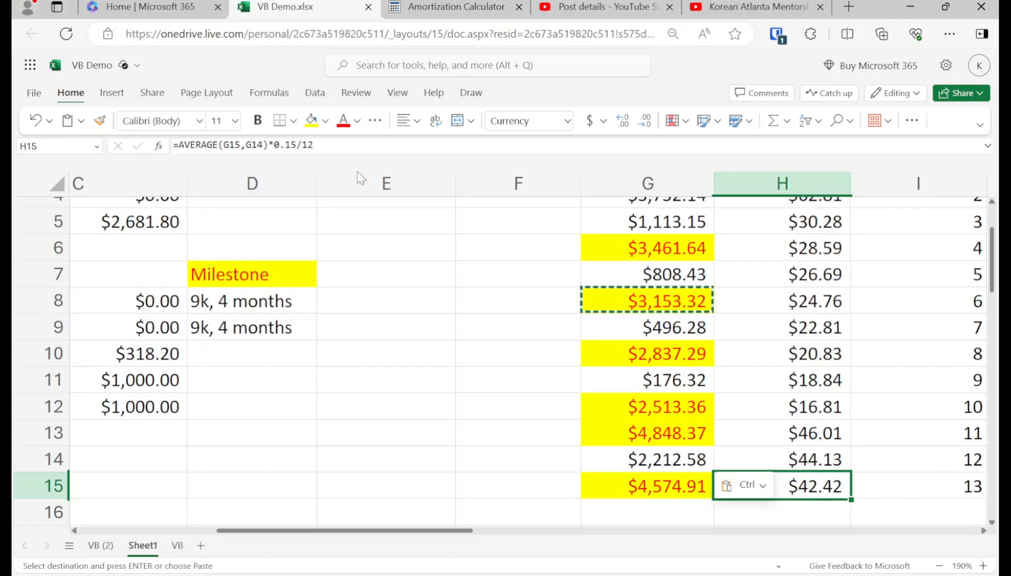
Step: Copy the previous payoff row's formulas down to add months 14 and 15
key(Up)
key(Left)
key(shift+Right)
key(shift+Right)
key(ctrl+c)
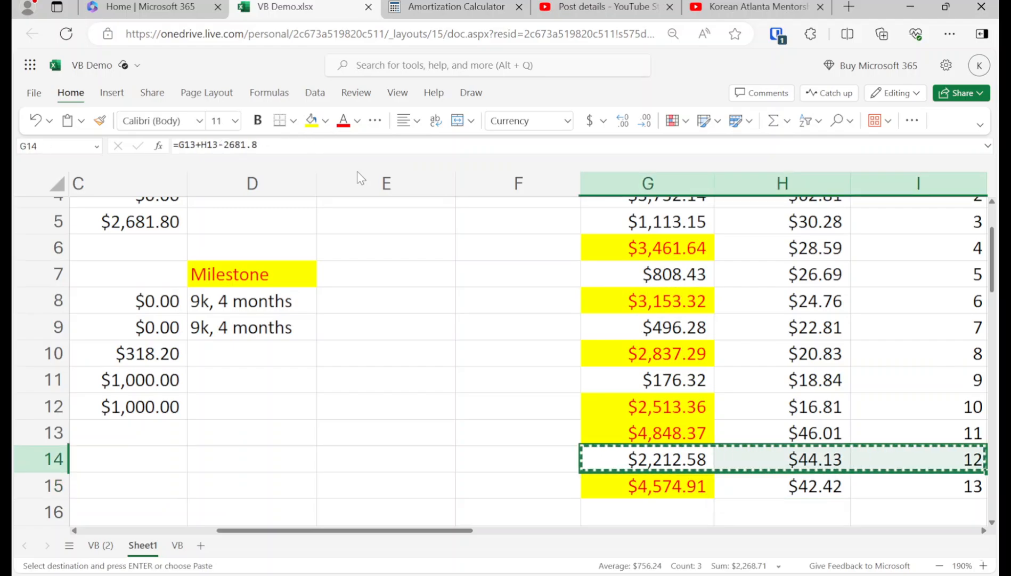
key(Down)
key(Down)
key(ctrl+v)
key(Down)
key(ctrl+v)
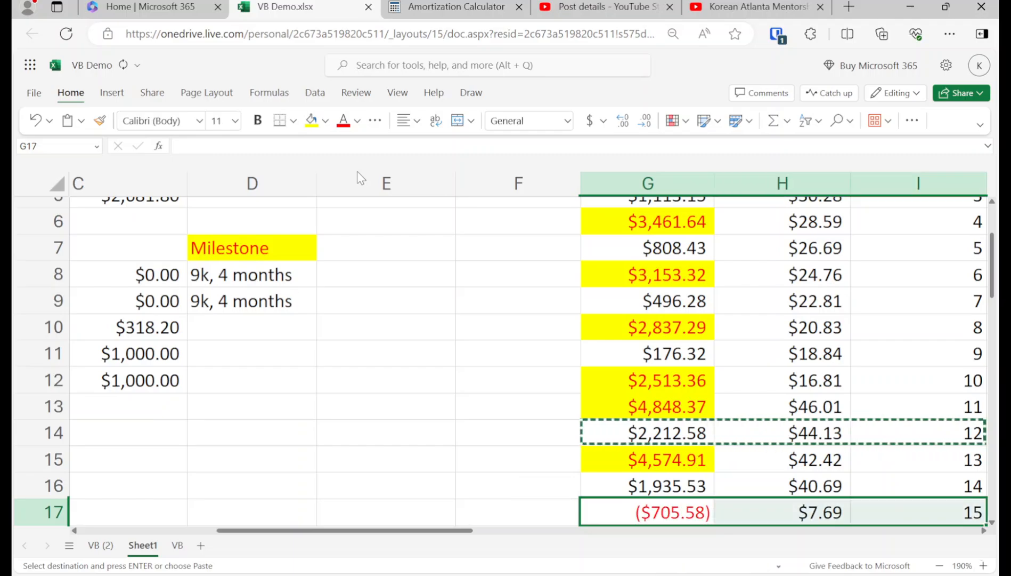
Step: Highlight month 15's ($705.58) balance in yellow
key(shift+Left)
key(shift+Left)
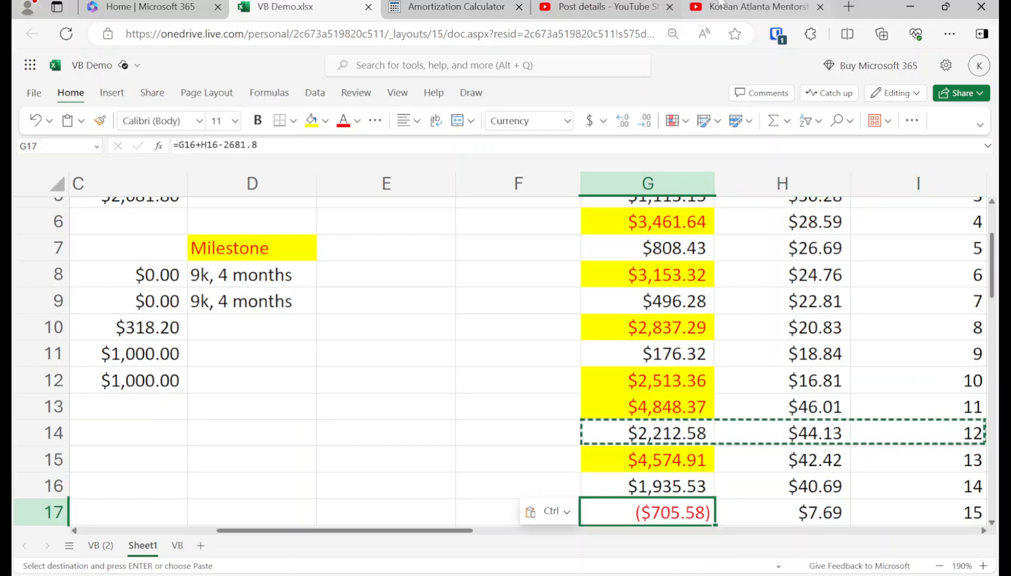
click(311, 119)
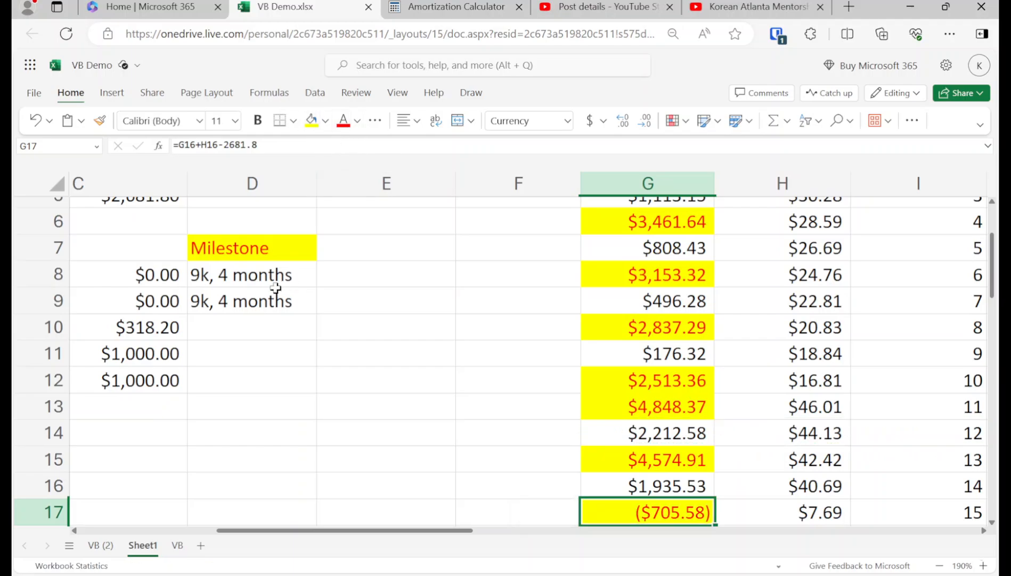
click(262, 319)
key(Left)
key(Left)
key(Left)
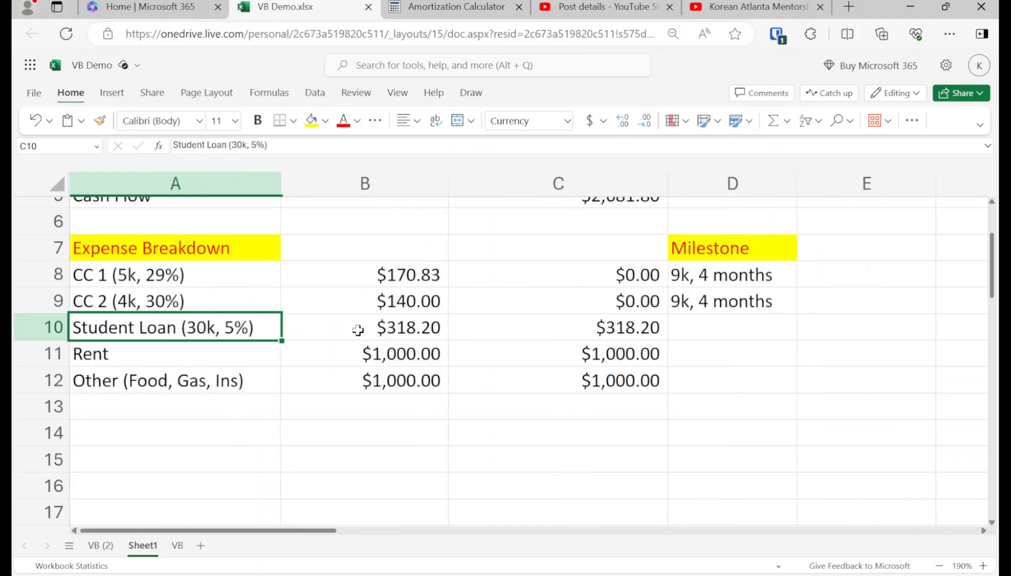
Step: Start the student loan's Milestone note with '39k,'
key(Right)
key(Right)
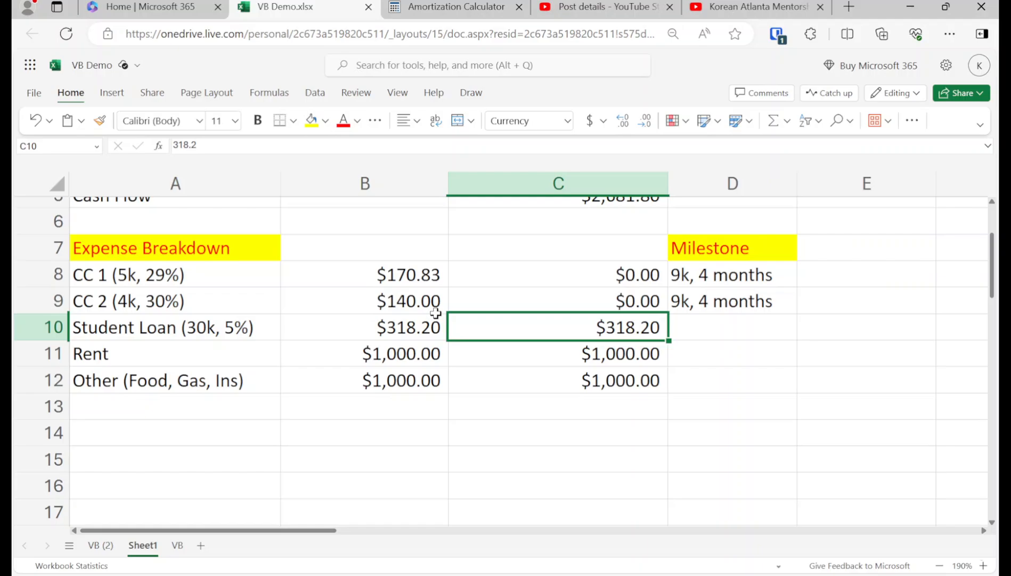
key(Up)
key(Up)
key(Up)
key(Up)
key(Up)
key(Up)
key(Up)
key(Up)
key(Up)
key(Right)
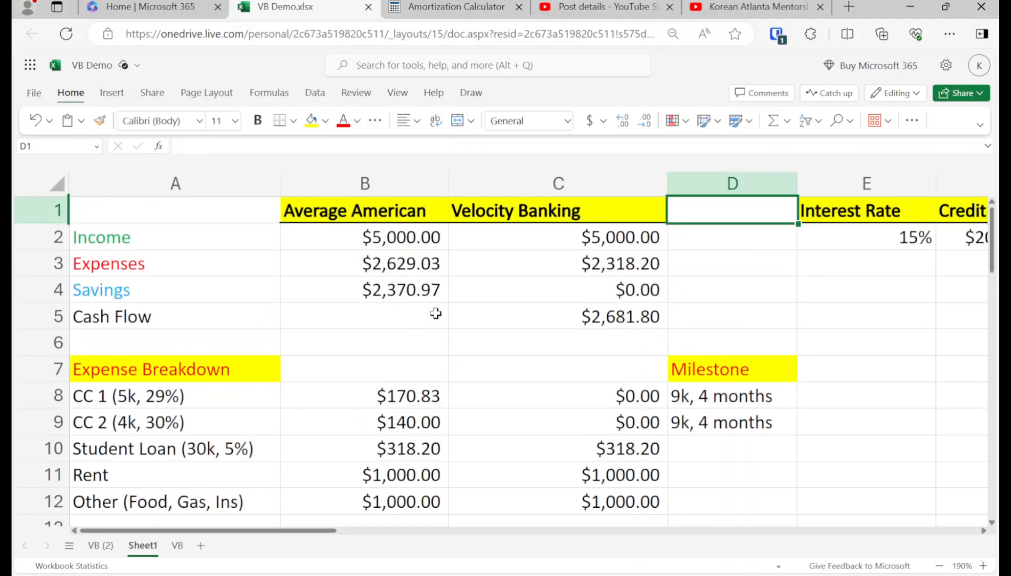
key(Down)
key(Down)
key(Down)
key(Down)
key(Down)
key(Down)
key(Down)
key(Down)
key(Down)
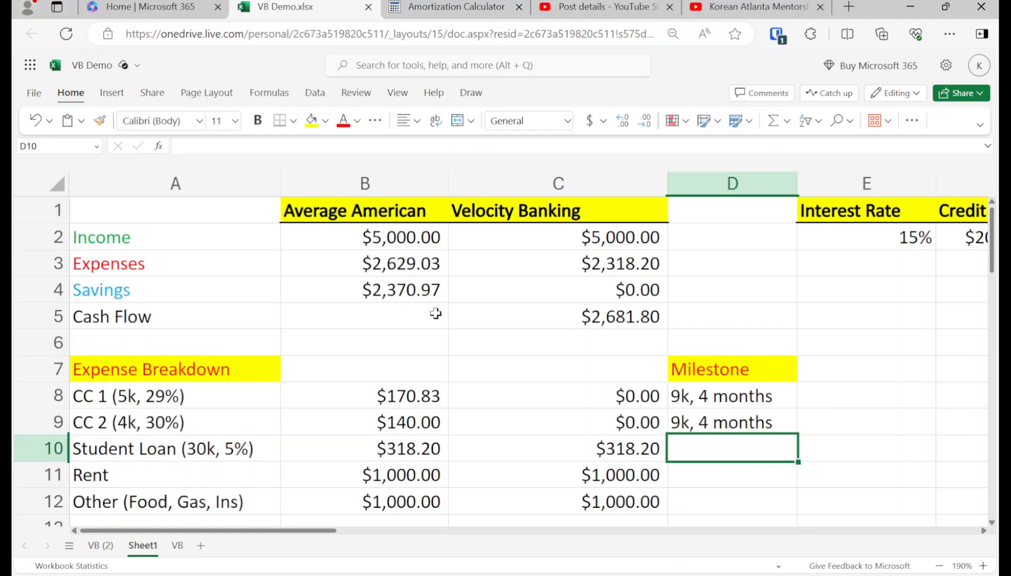
text(39k,)
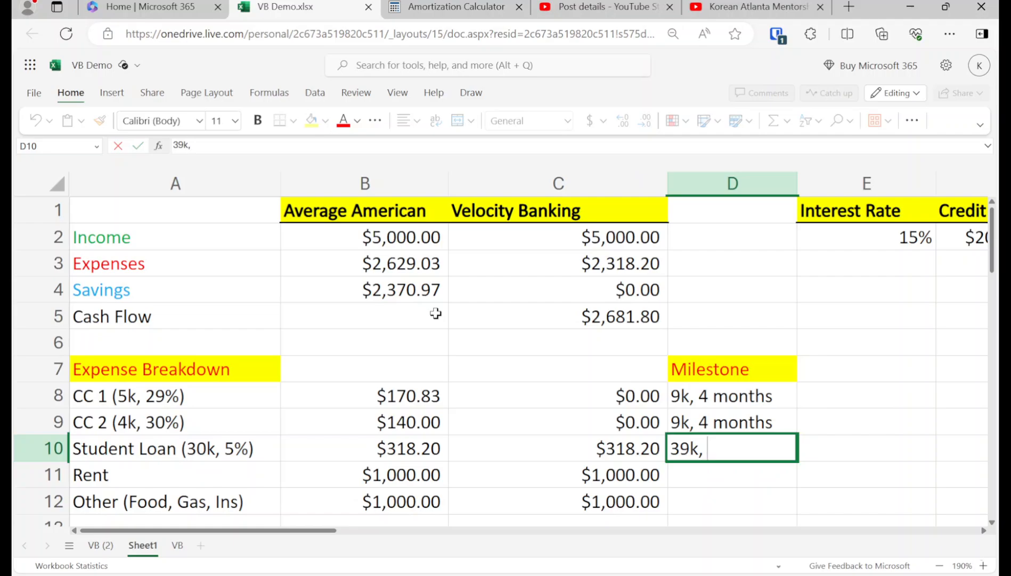
key(Return)
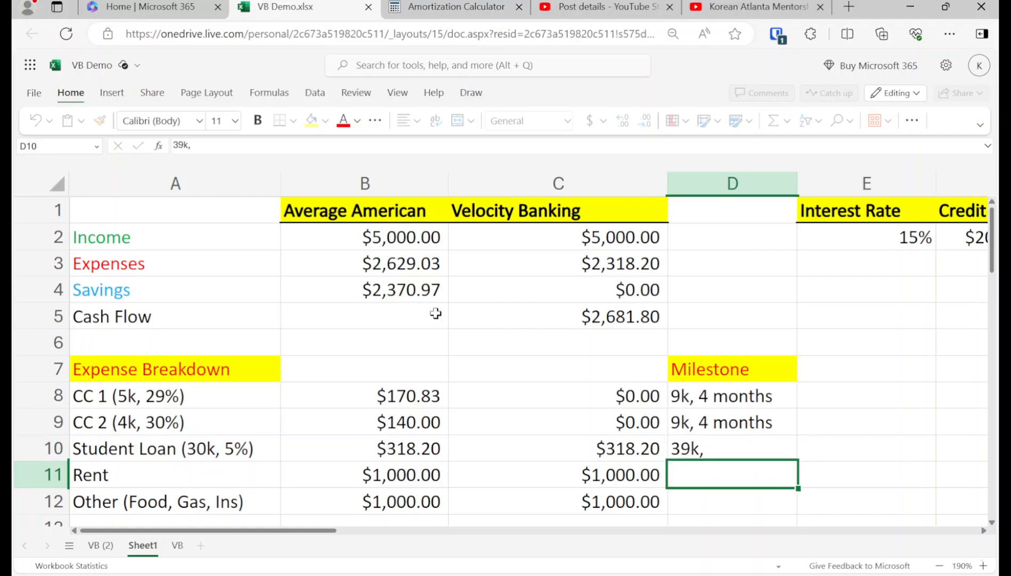
Step: Check the month-15 row of the payoff table, then return to the Milestone column
key(Right)
key(Right)
key(Right)
key(Right)
key(Down)
key(Down)
key(Down)
key(Down)
key(Right)
key(Right)
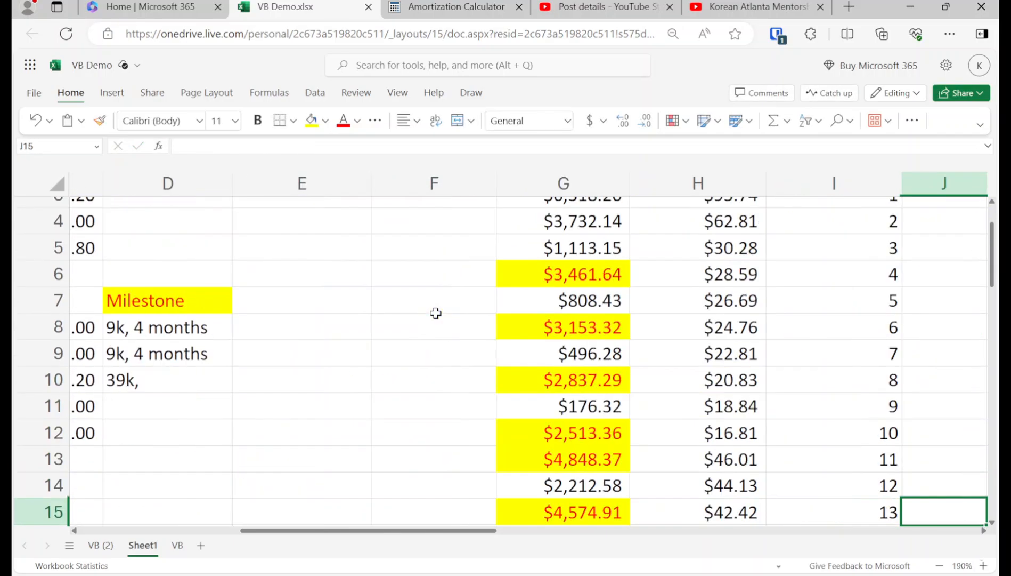
key(Left)
key(Down)
key(Down)
key(Up)
key(Up)
key(Up)
key(Up)
key(Up)
key(Up)
key(Up)
key(Up)
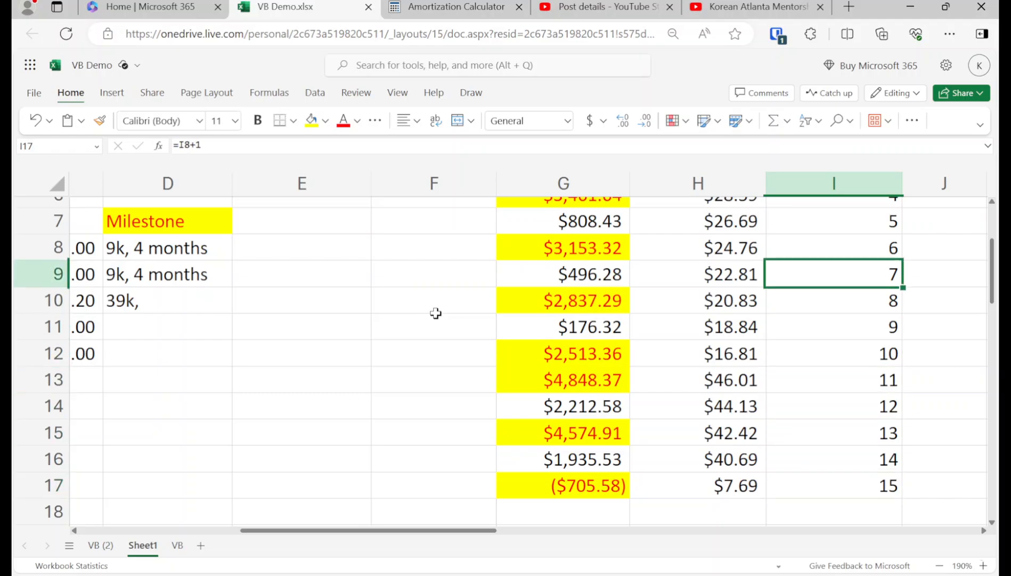
key(Left)
key(Up)
key(Left)
key(Left)
key(Left)
key(Left)
key(Left)
key(Left)
key(Right)
key(Right)
key(Right)
key(Down)
key(Left)
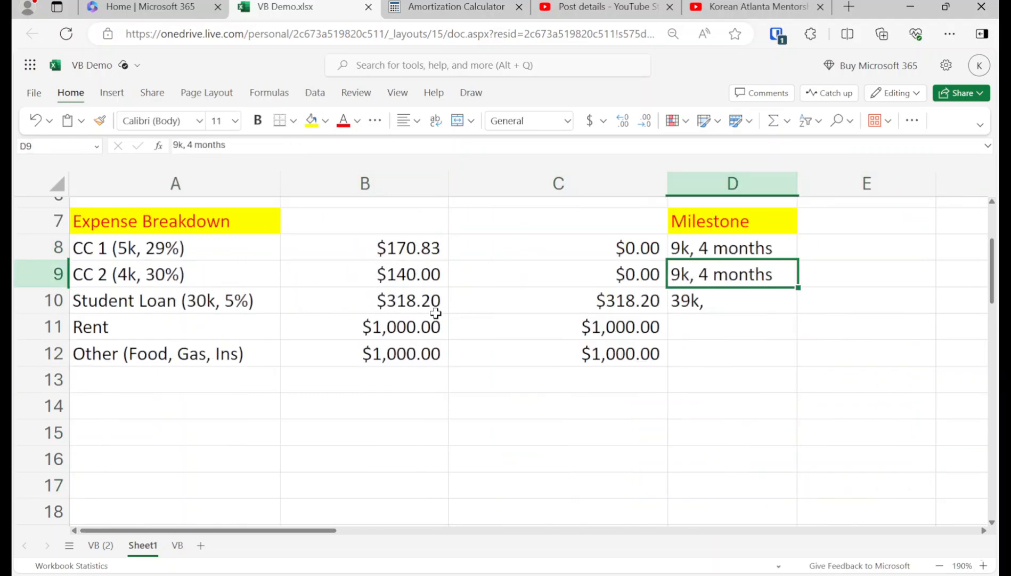
key(Down)
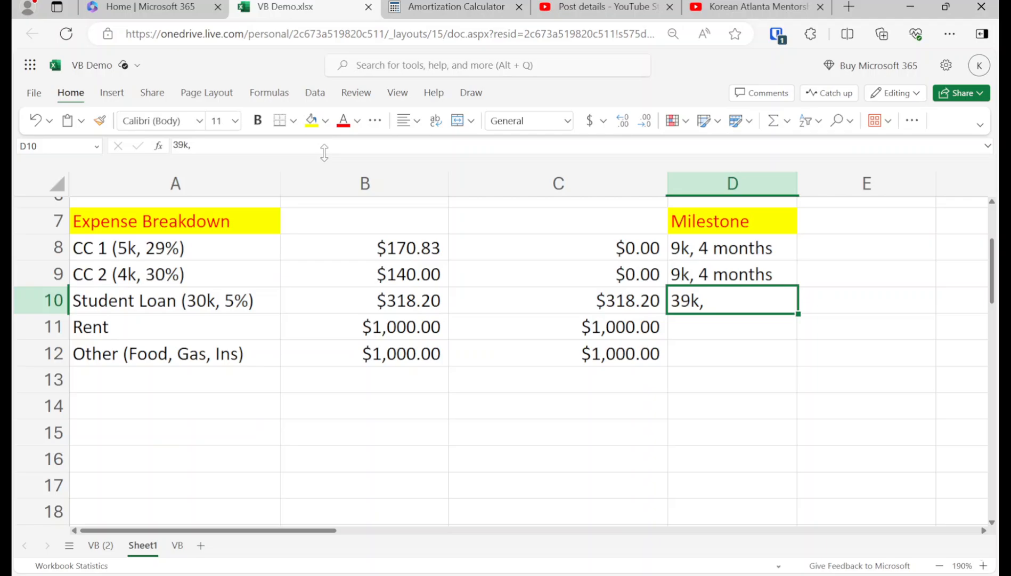
Step: Complete the student loan Milestone note to read '39k, 15 months'
click(338, 146)
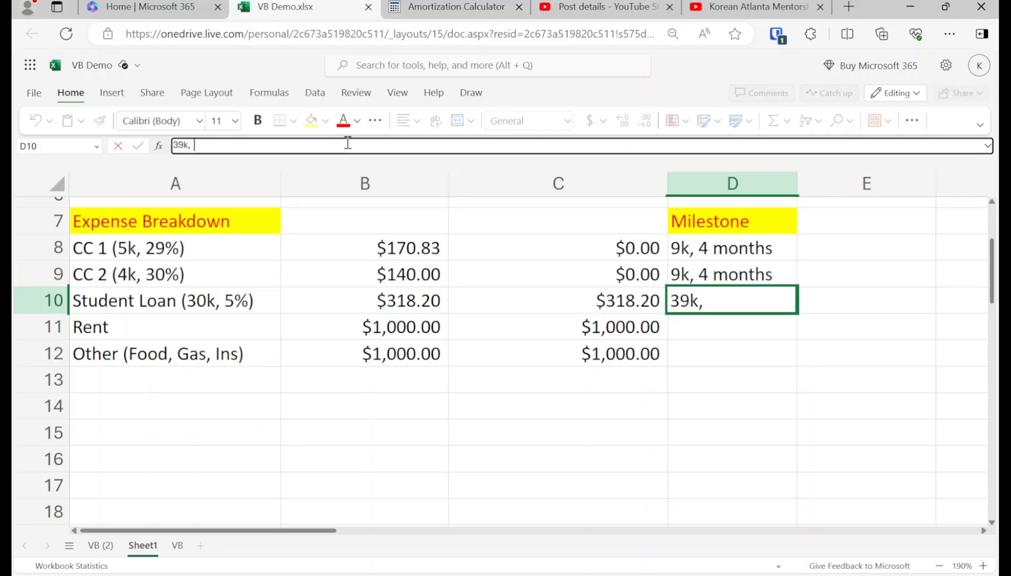
text(15 months)
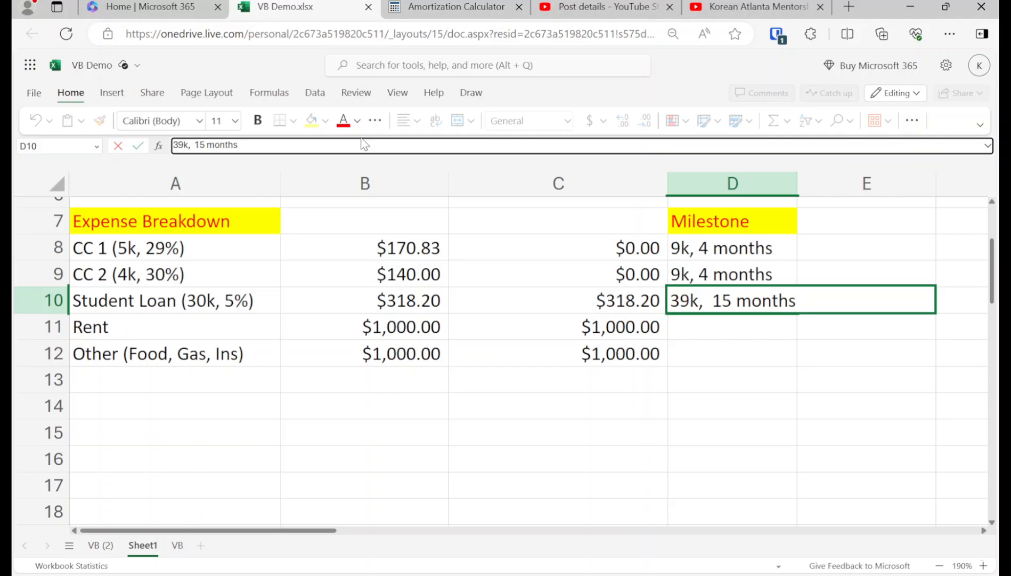
key(Return)
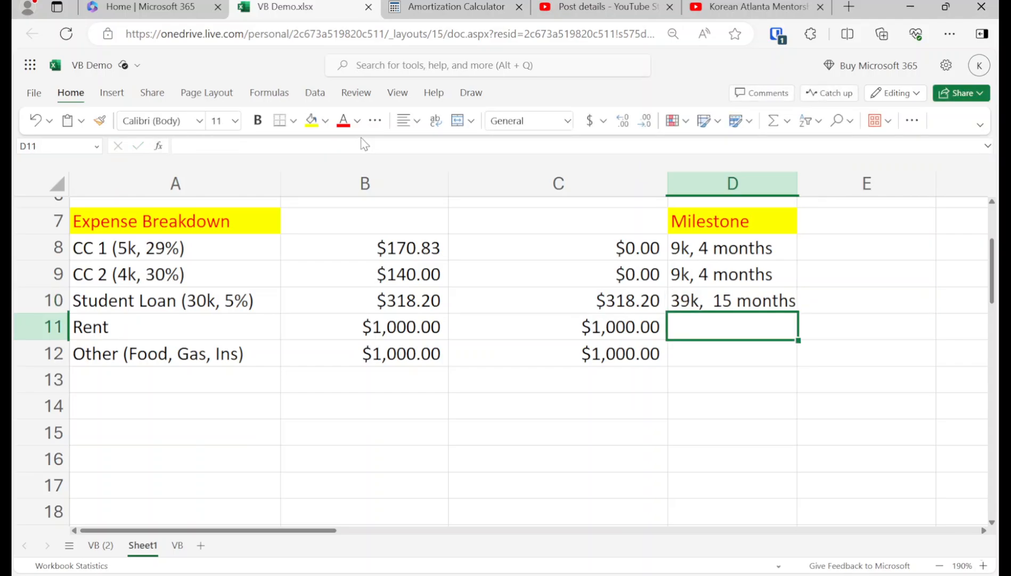
key(Up)
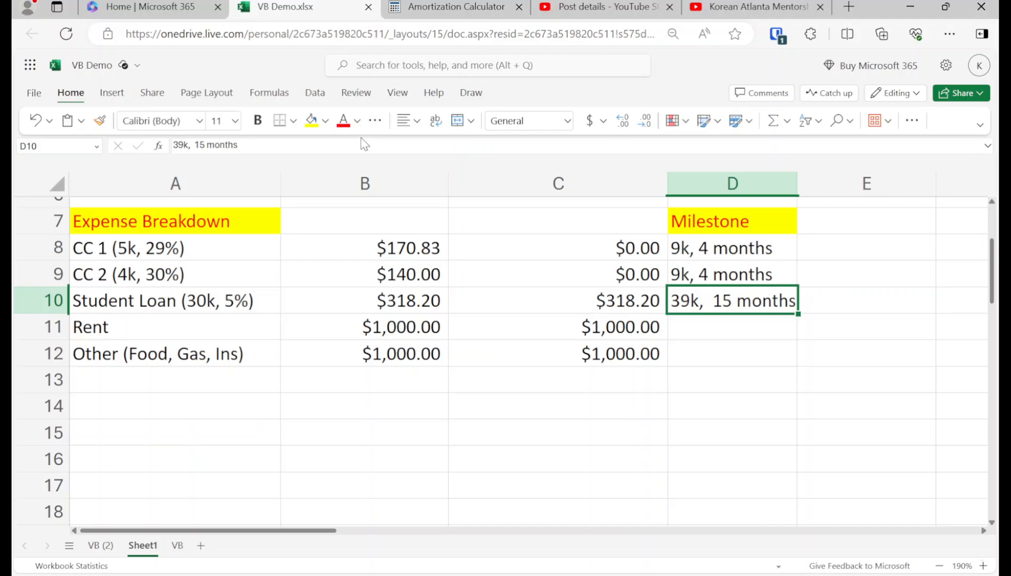
key(Up)
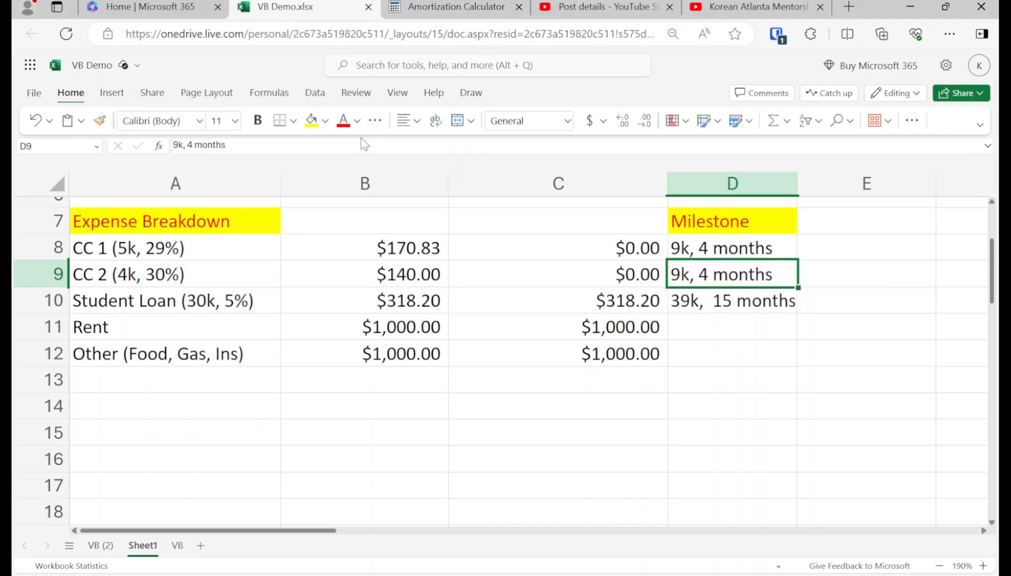
key(Left)
key(Up)
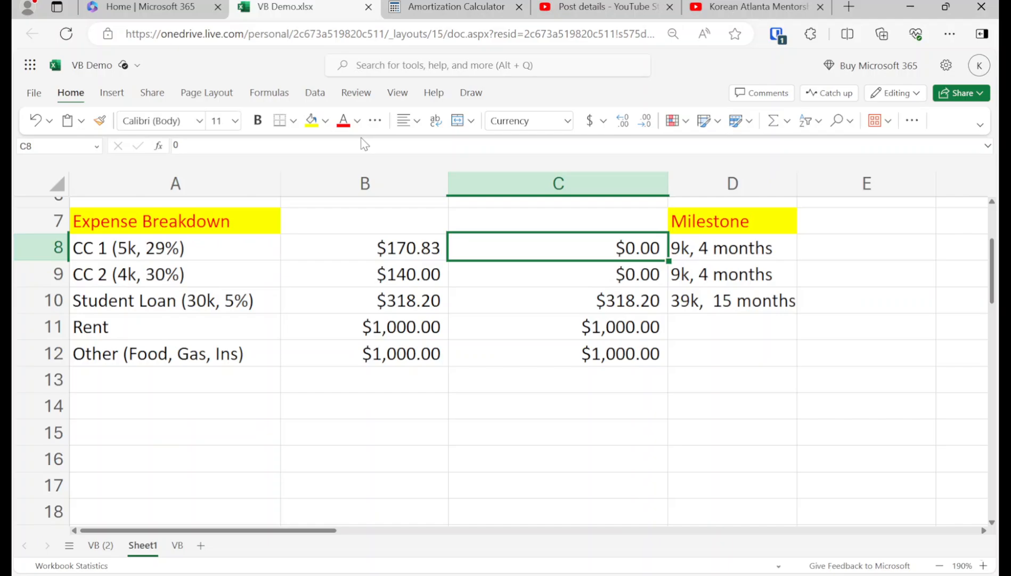
key(Down)
key(Down)
key(Left)
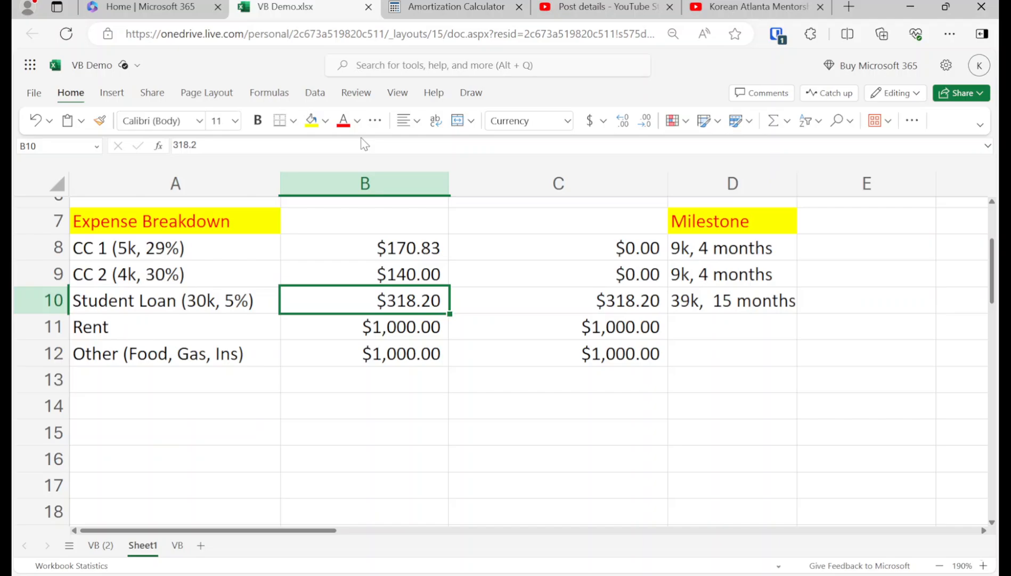
Step: Step through the Interest Paid values of the HELOC payoff table
key(Right)
key(Right)
key(Right)
key(Right)
key(Right)
key(Right)
key(Right)
key(Right)
key(Right)
key(Right)
key(Left)
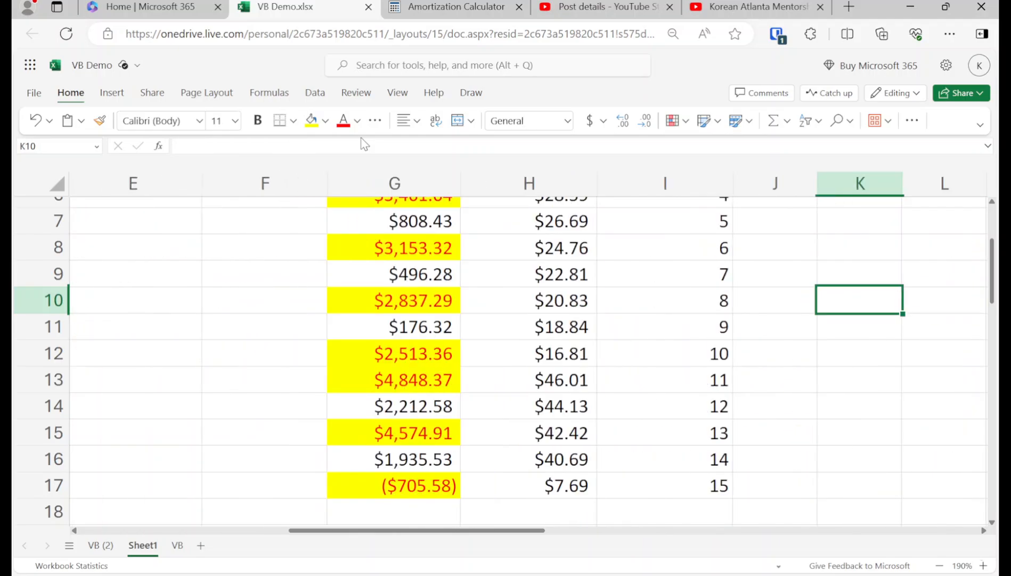
key(Left)
key(Left)
key(Up)
key(Up)
key(Up)
key(Up)
key(Up)
key(Up)
key(Up)
key(Up)
key(Up)
key(Left)
key(Down)
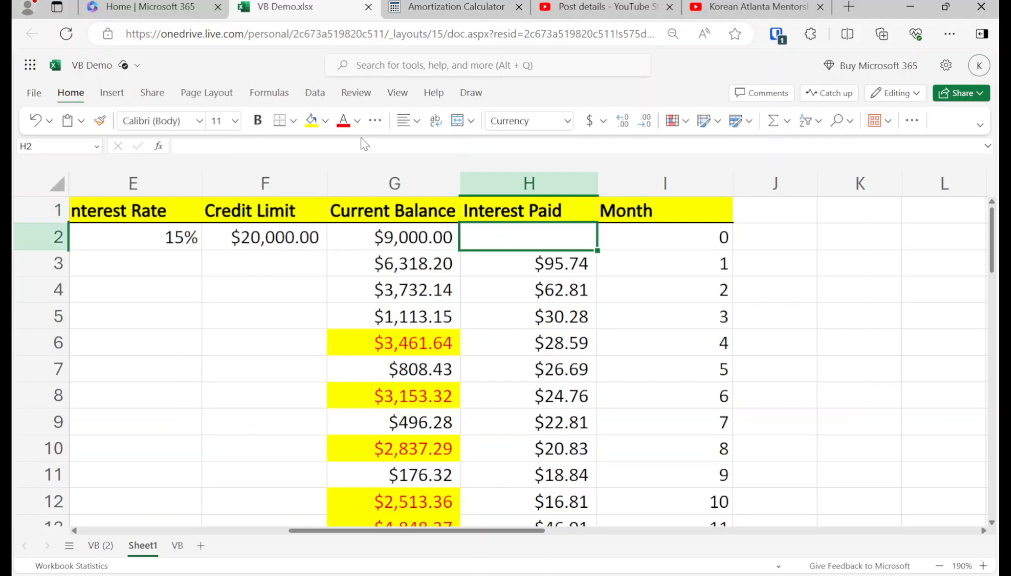
key(Down)
key(Down)
key(Down)
key(Down)
key(Down)
key(Down)
key(Down)
key(Down)
key(Down)
key(Down)
key(Down)
key(Down)
key(Down)
key(Down)
key(Down)
key(Down)
key(Down)
key(Down)
key(Down)
key(Left)
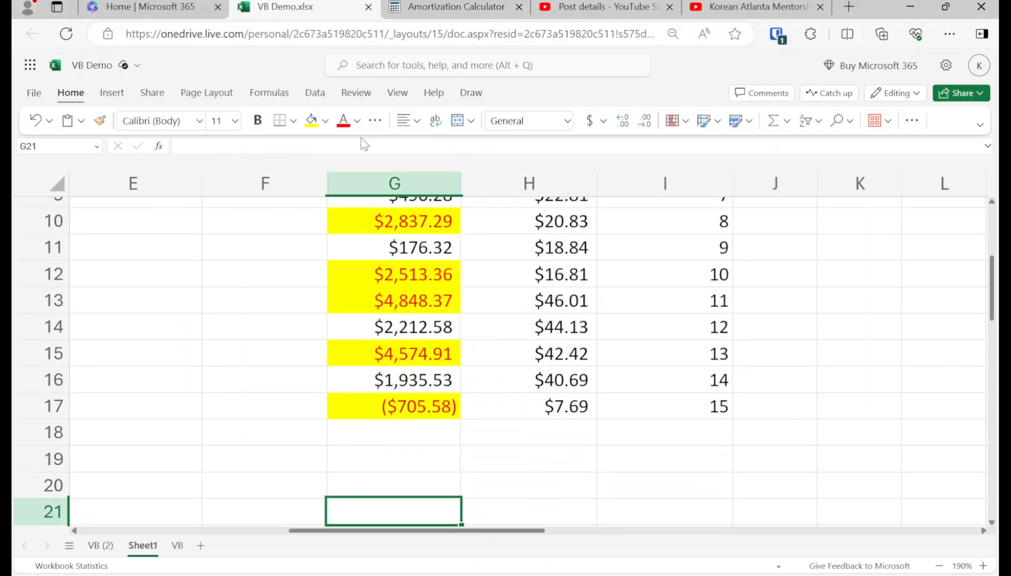
key(Left)
key(Left)
key(Left)
key(Left)
key(Left)
key(Left)
Step: Move across the sheet headers and along the student loan row to the Credit Limit column
key(Up)
key(Up)
key(Up)
key(Up)
key(Up)
key(Up)
key(Up)
key(Up)
key(Up)
key(Up)
key(Up)
key(Up)
key(Up)
key(Up)
key(Up)
key(Up)
key(Up)
key(Up)
key(Up)
key(Up)
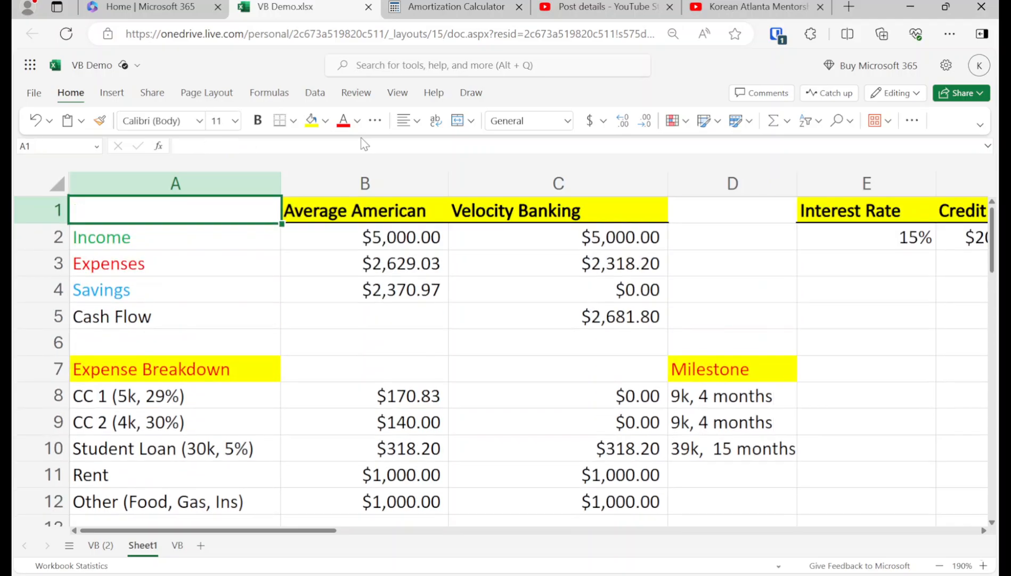
key(Right)
key(Right)
key(Down)
key(Down)
key(Down)
key(Down)
key(Down)
key(Down)
key(Down)
key(Down)
key(Down)
key(Down)
key(Right)
key(Up)
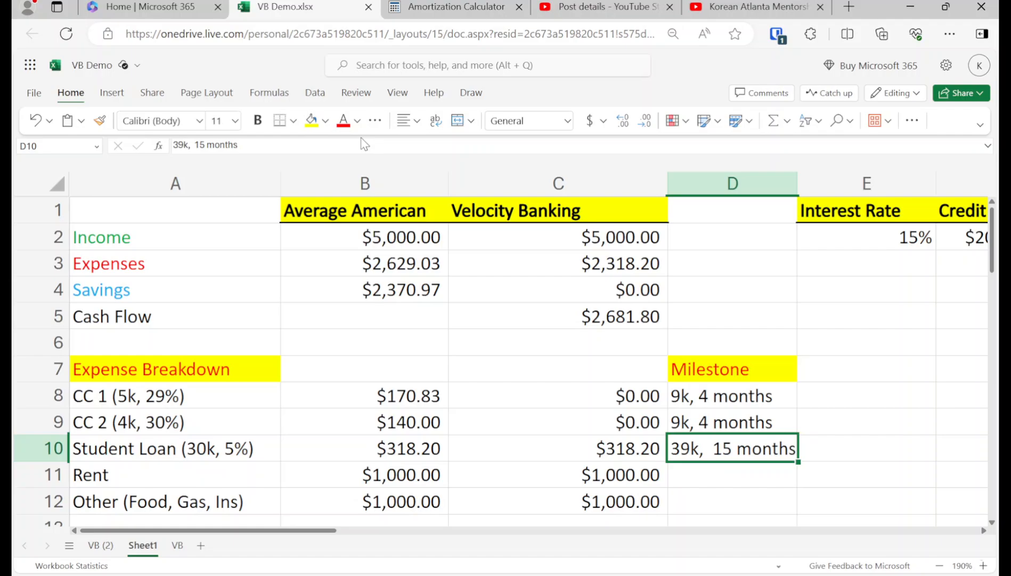
key(Right)
key(Right)
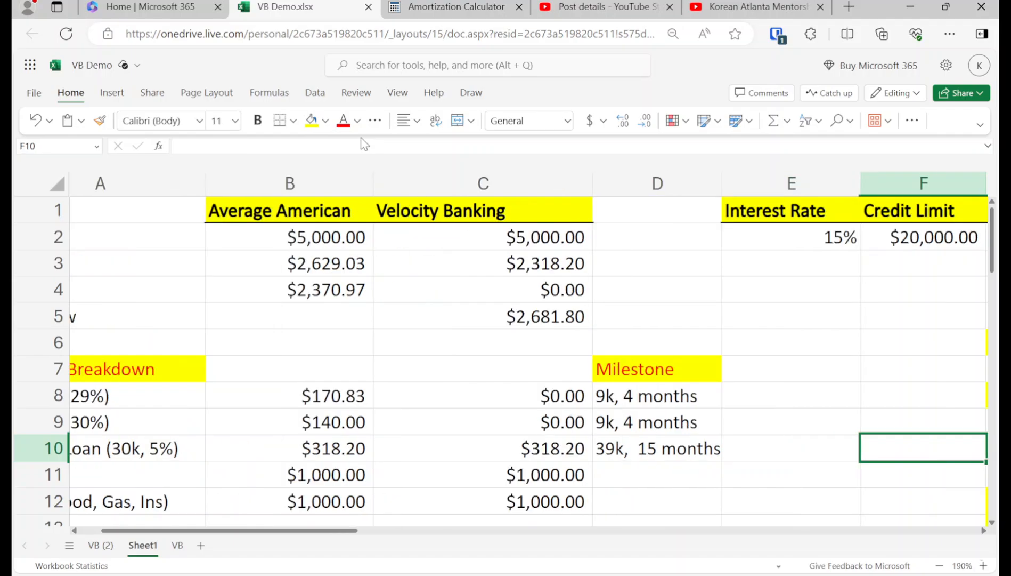
key(Right)
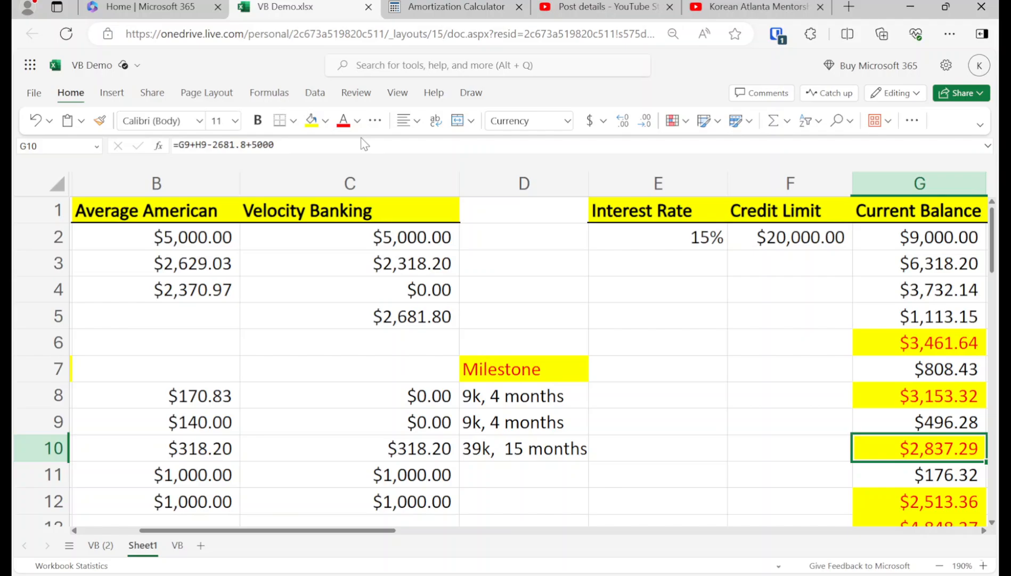
Step: Inspect the payoff table's month, interest and balance formulas and the $9,000.00 starting balance
key(Up)
key(Up)
key(ctrl+Up)
key(Right)
key(Right)
key(Right)
key(Right)
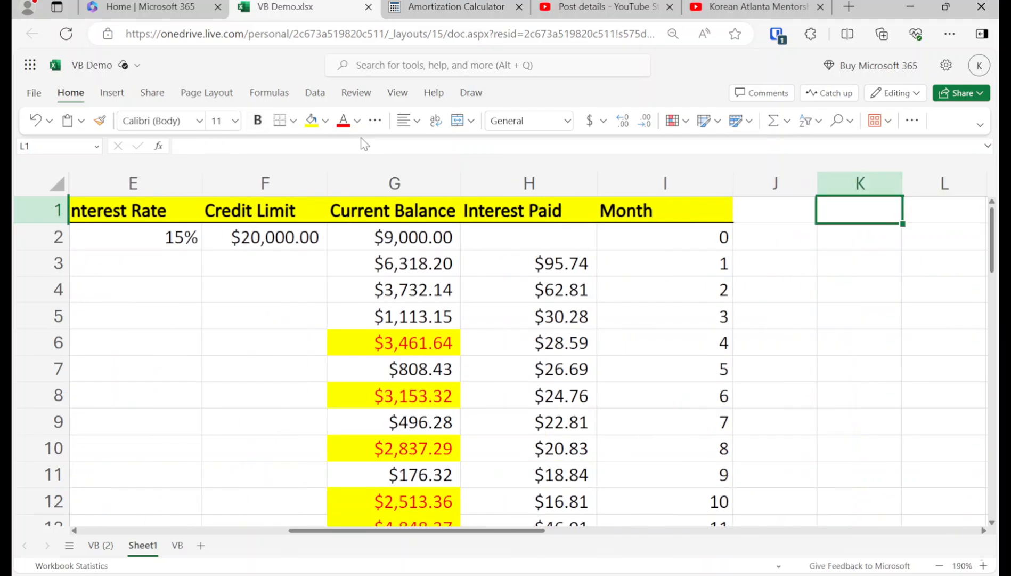
key(Left)
key(Down)
key(Left)
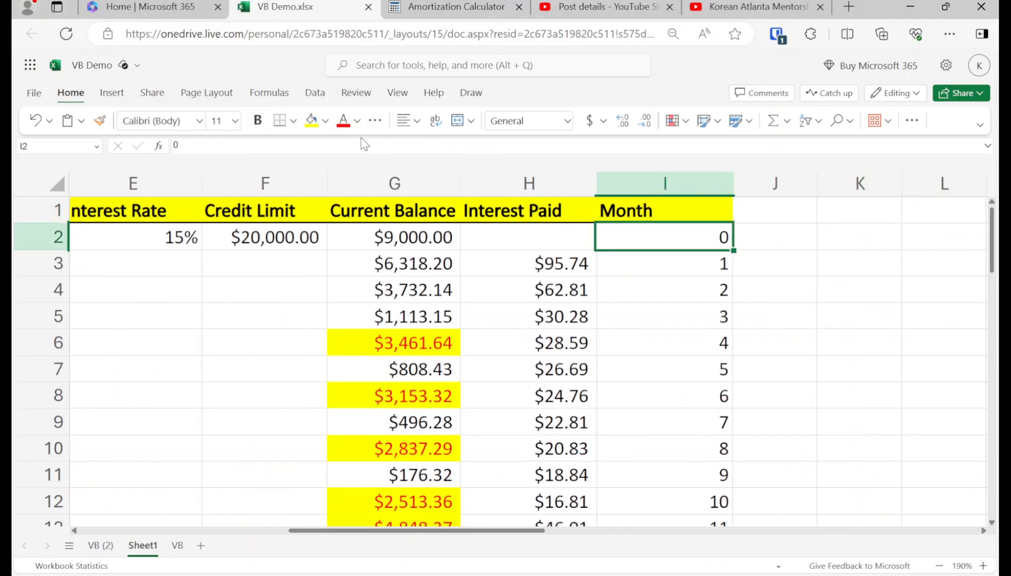
key(Down)
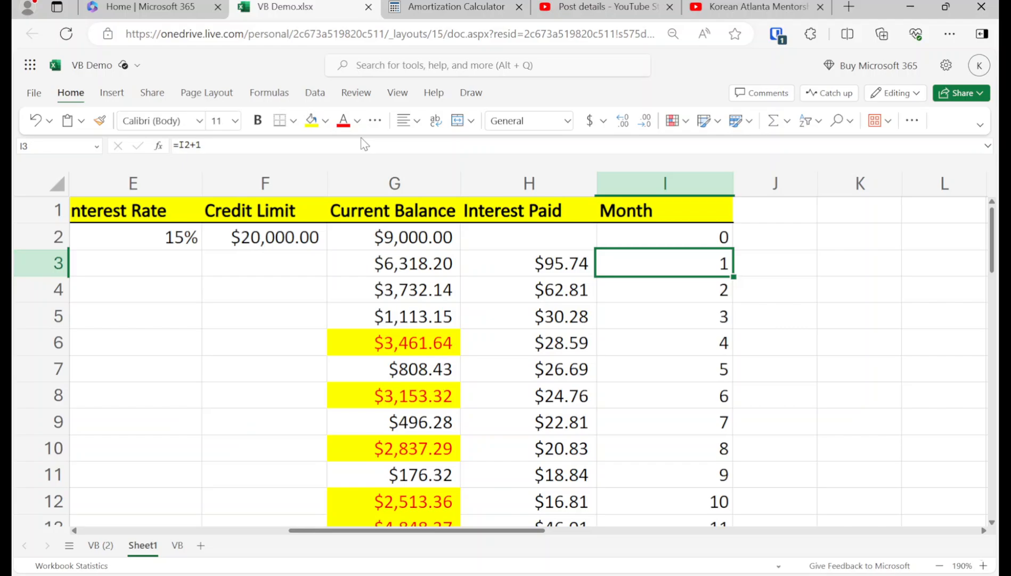
key(Left)
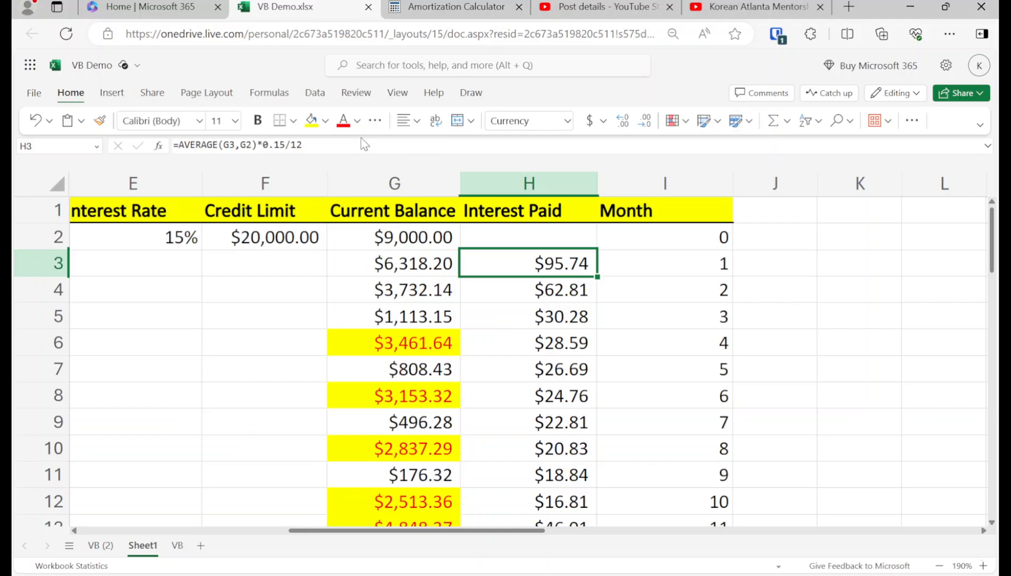
key(Left)
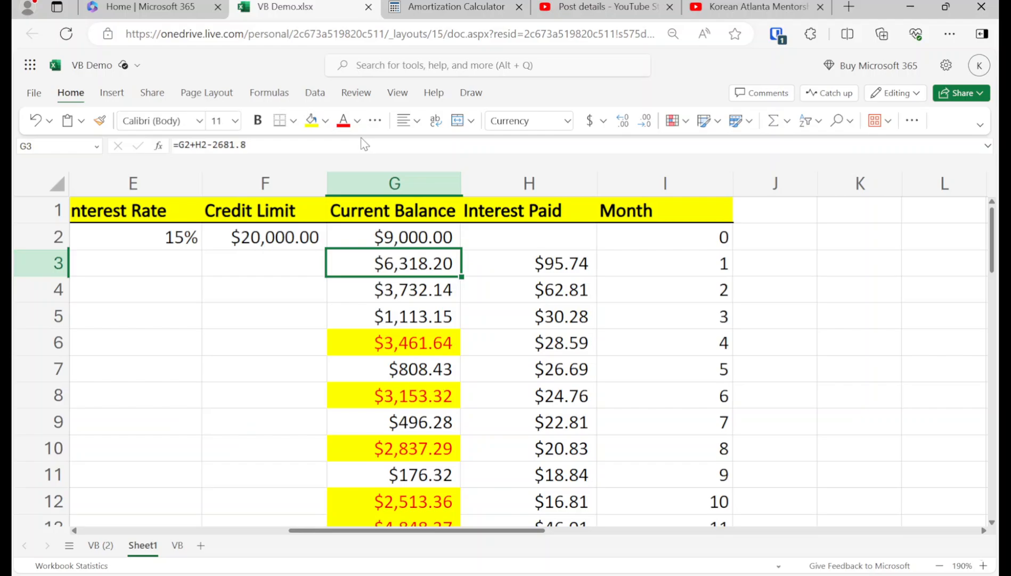
key(Up)
key(Right)
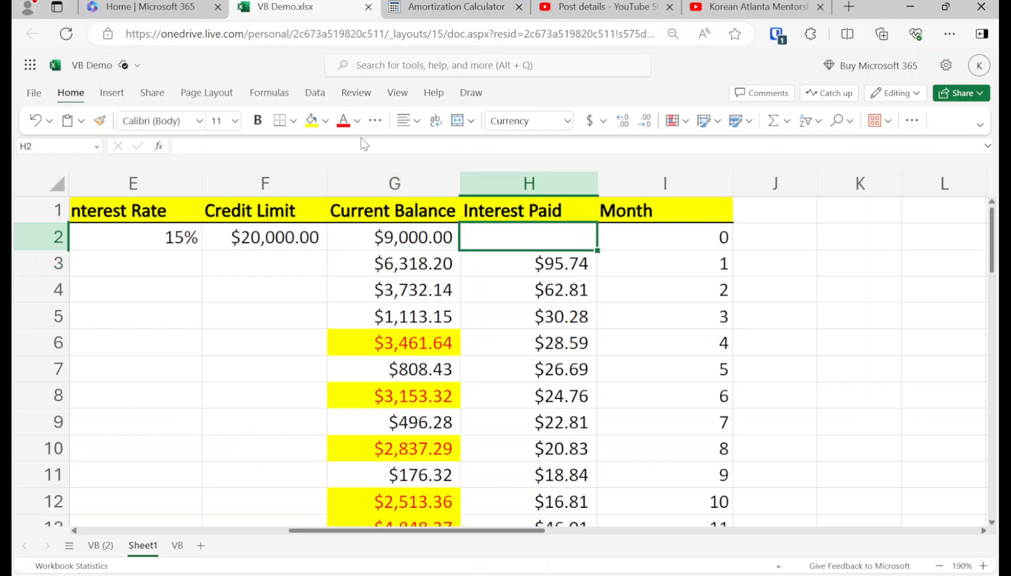
Step: Inspect the Velocity Banking expenses total and the Cash Flow formula
key(Left)
key(Down)
key(Left)
key(Left)
key(Left)
key(Left)
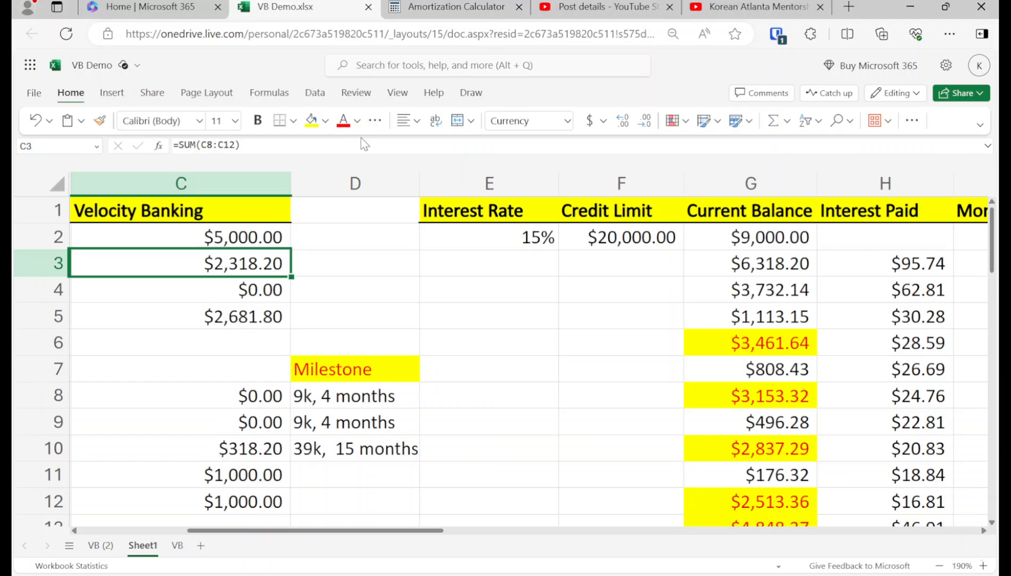
key(Down)
key(Down)
key(Left)
key(Left)
key(Right)
key(Right)
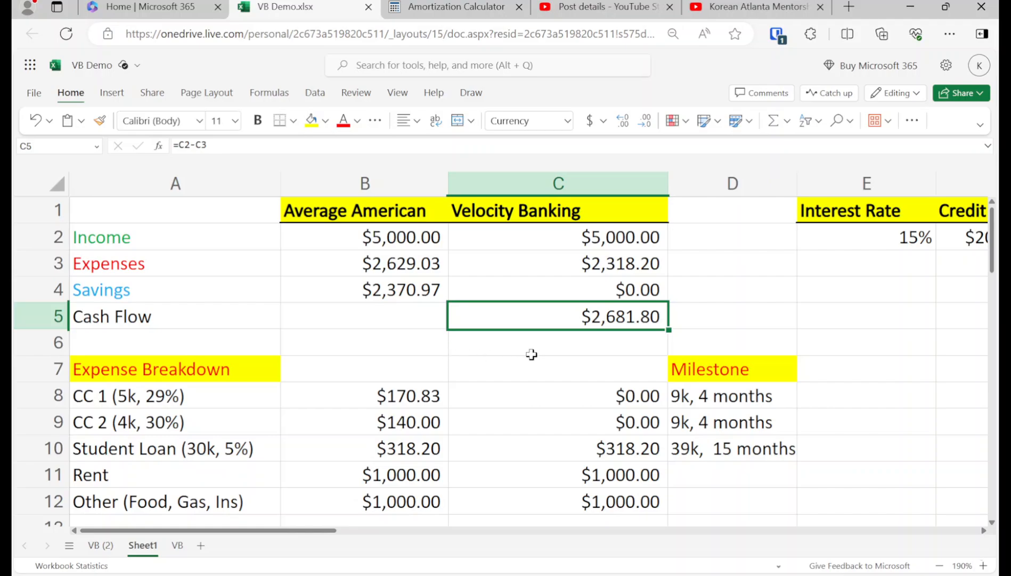
Step: Read the HELOC statement community post, then return to the VB Demo spreadsheet
click(753, 3)
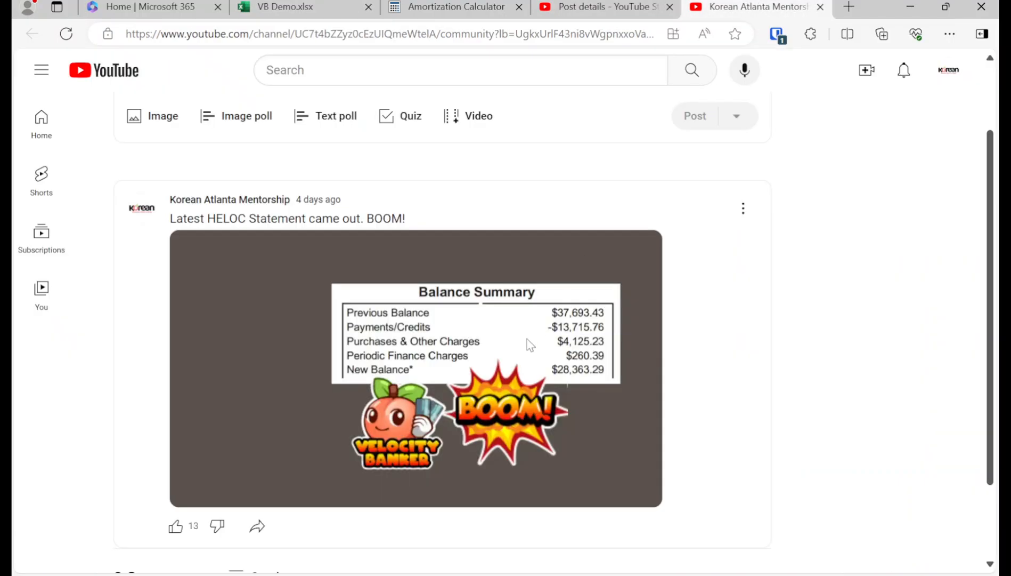
scroll(590, 351, up, 2)
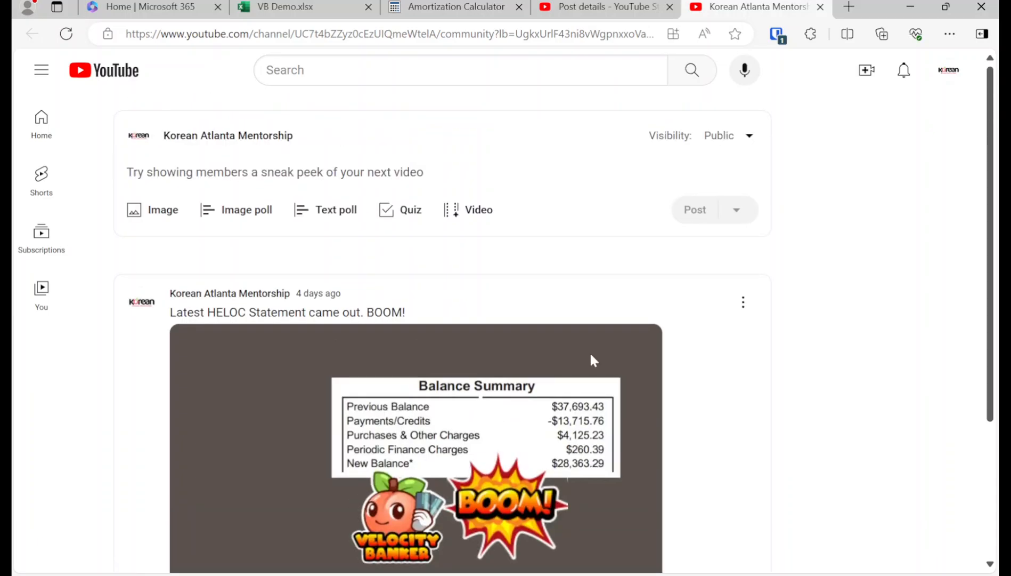
scroll(589, 352, down, 3)
scroll(590, 361, up, 3)
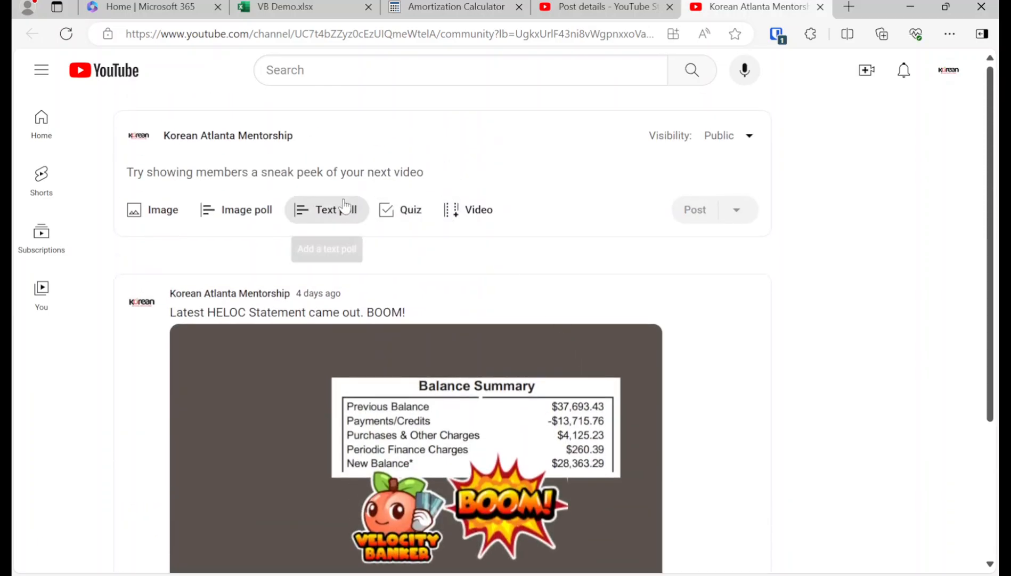
click(310, 6)
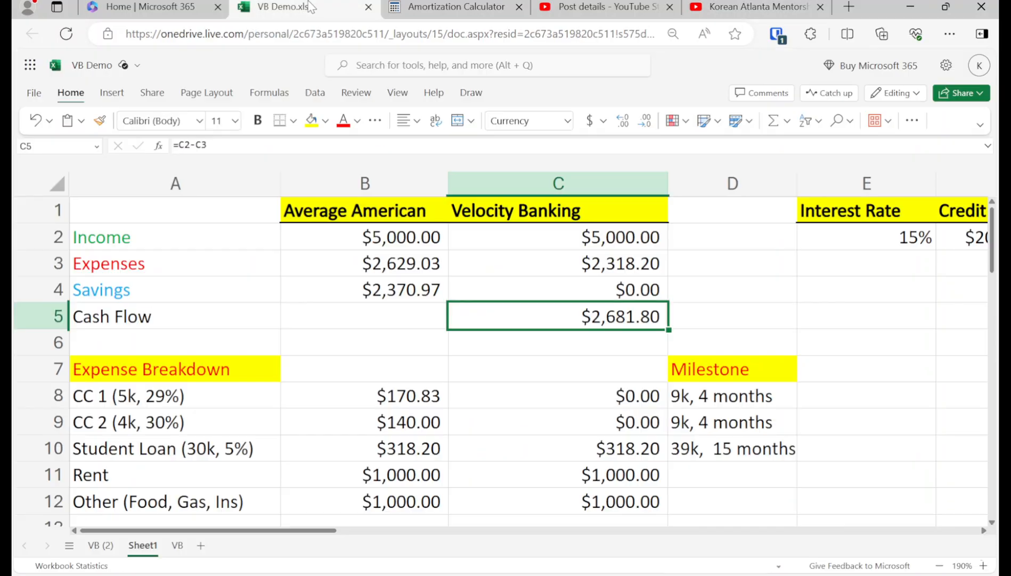
Step: Set the student loan's Velocity Banking expense in C10 to 0
click(477, 446)
text(0)
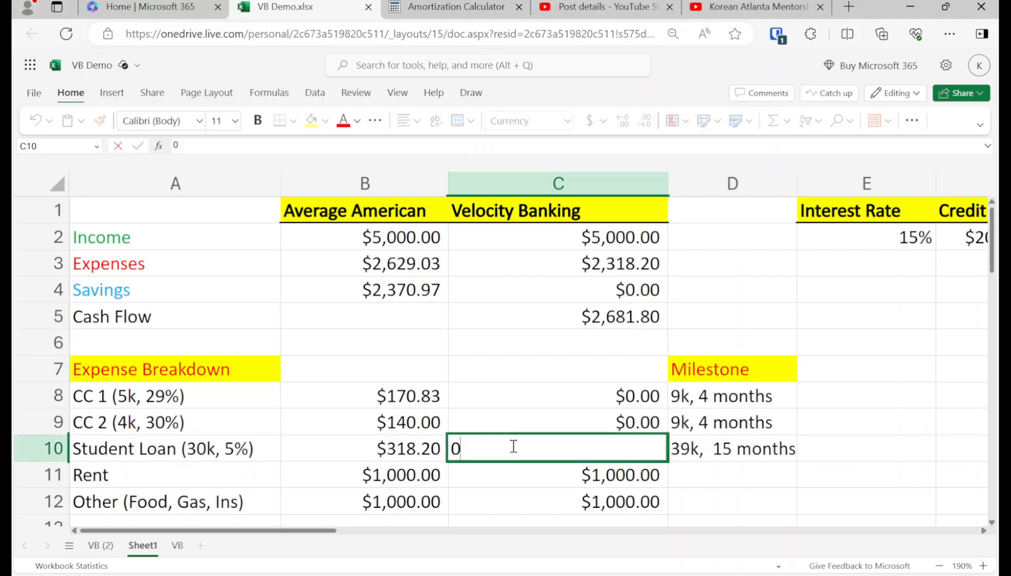
key(Return)
key(Up)
key(Up)
key(Up)
key(Up)
key(Up)
key(Up)
key(Up)
key(Up)
key(Up)
key(Up)
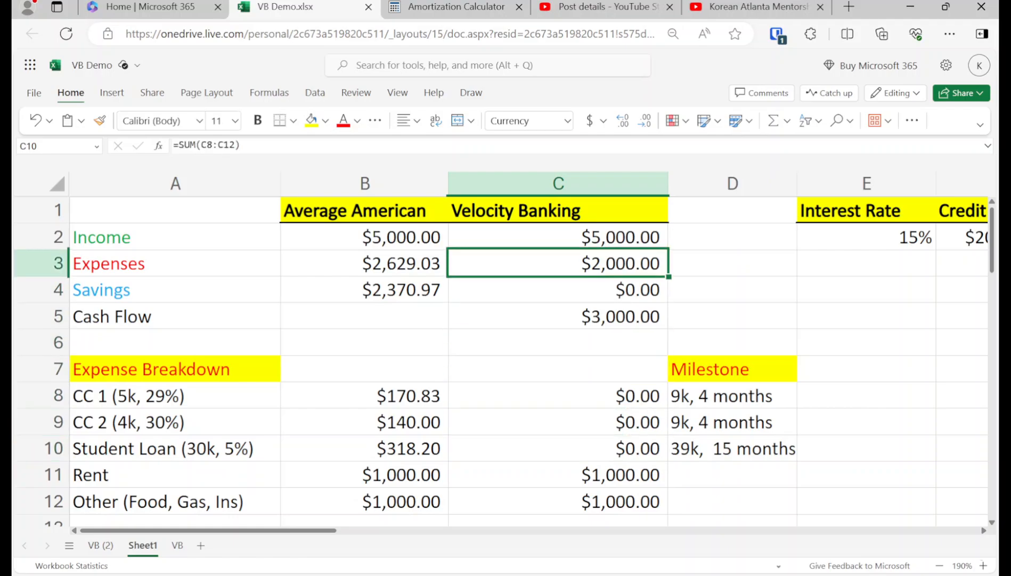